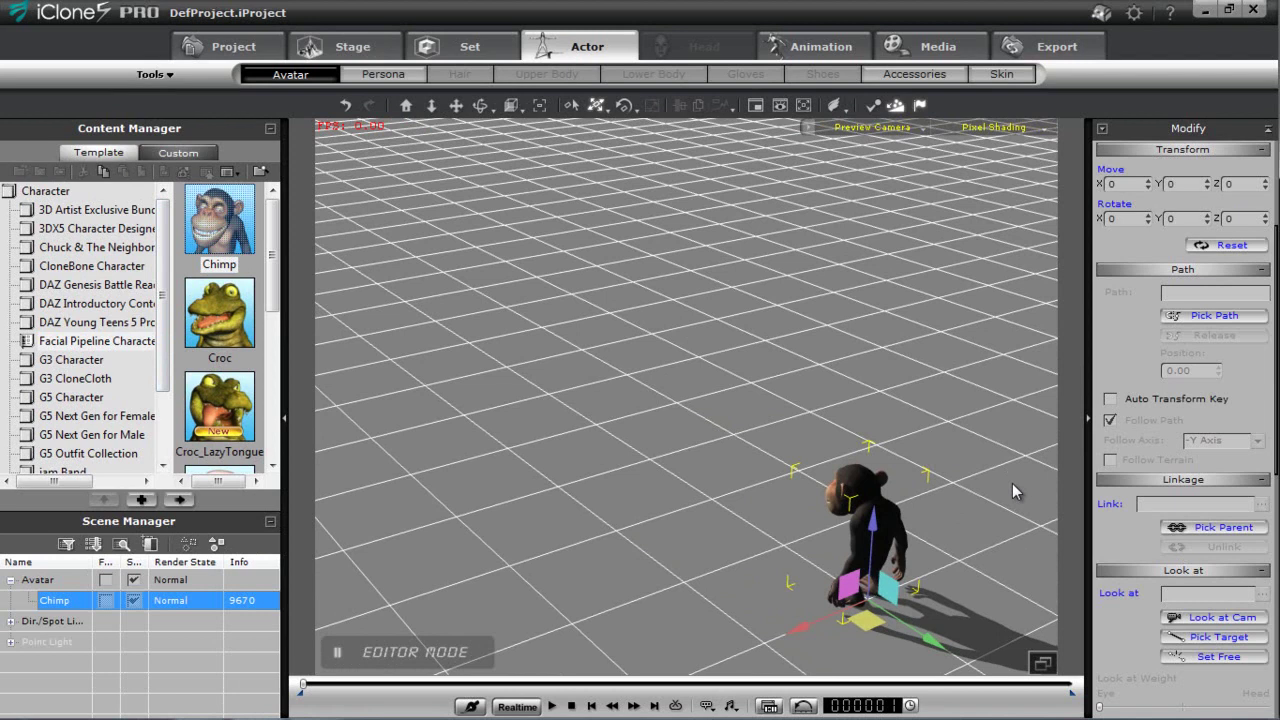
Create a curved four-point motion path across the ground, starting just in front of the chimp
click(806, 58)
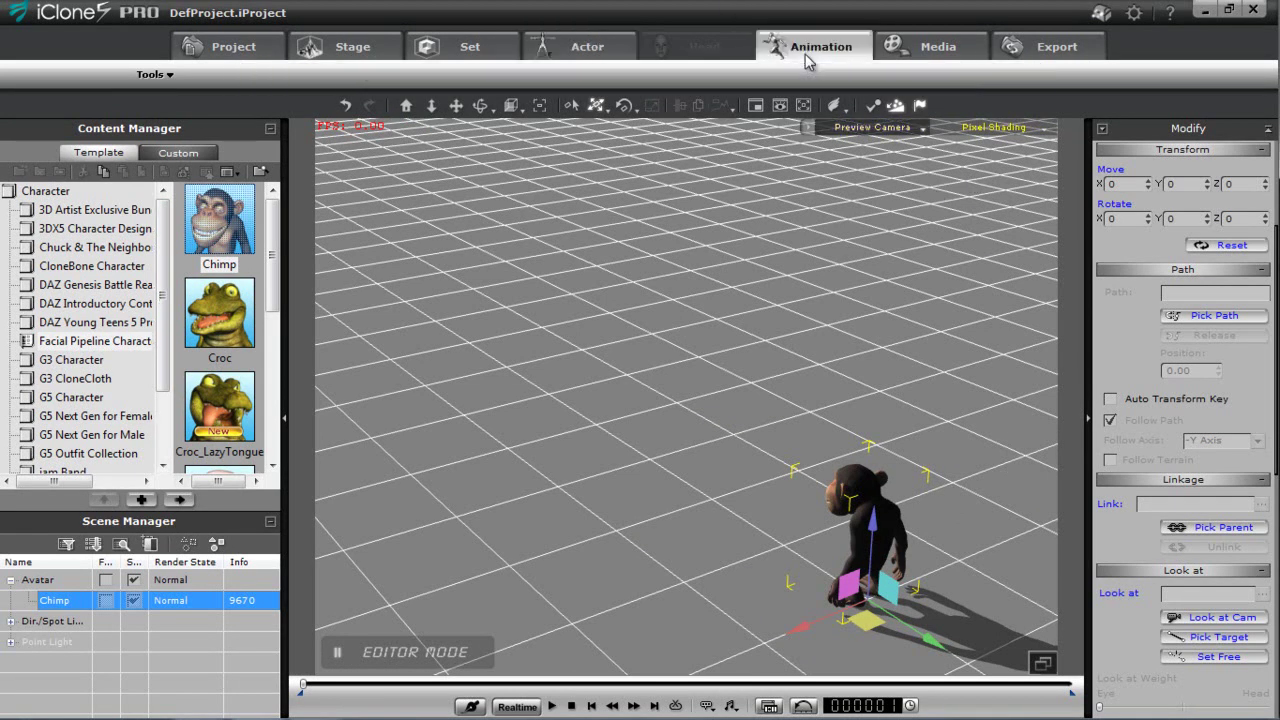
click(890, 74)
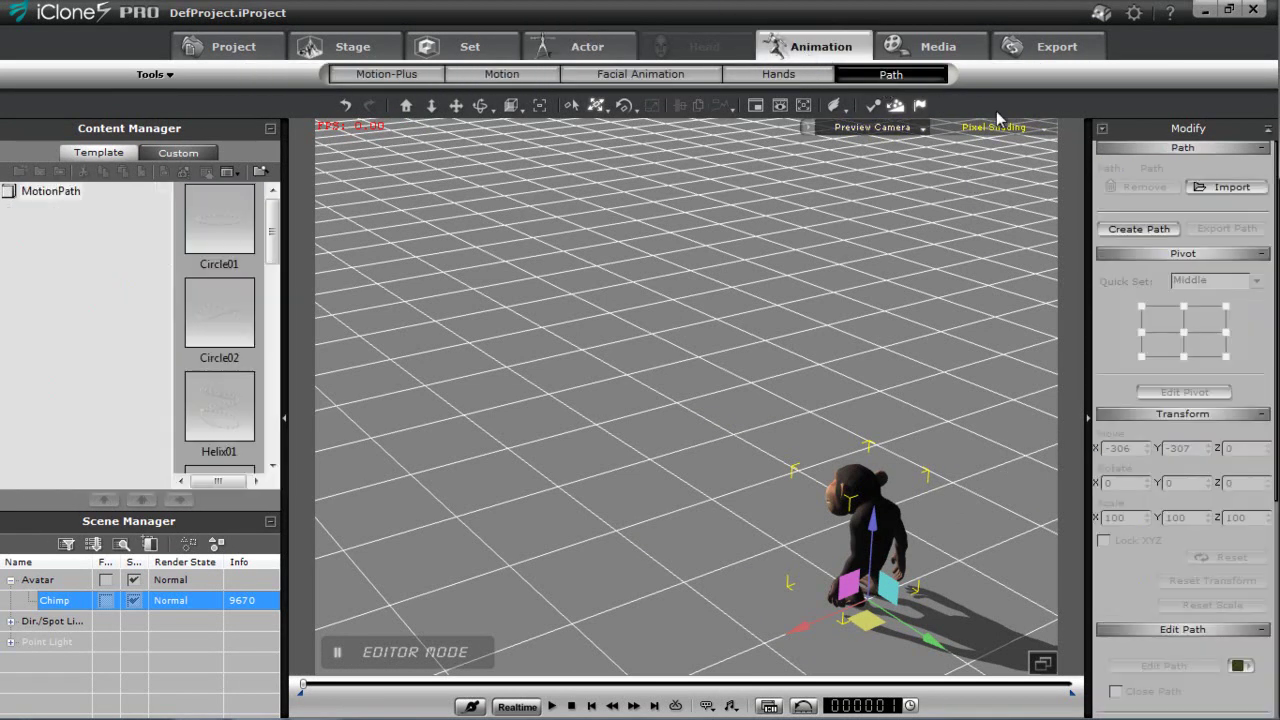
click(1160, 231)
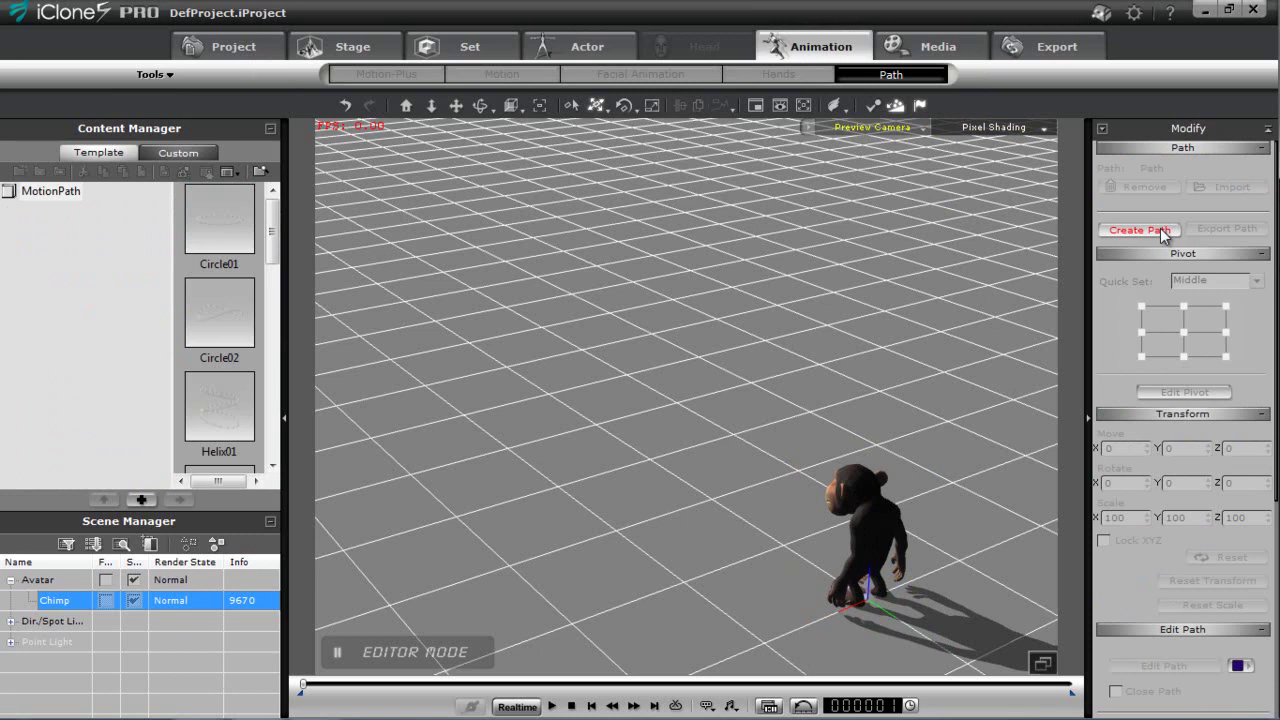
click(805, 556)
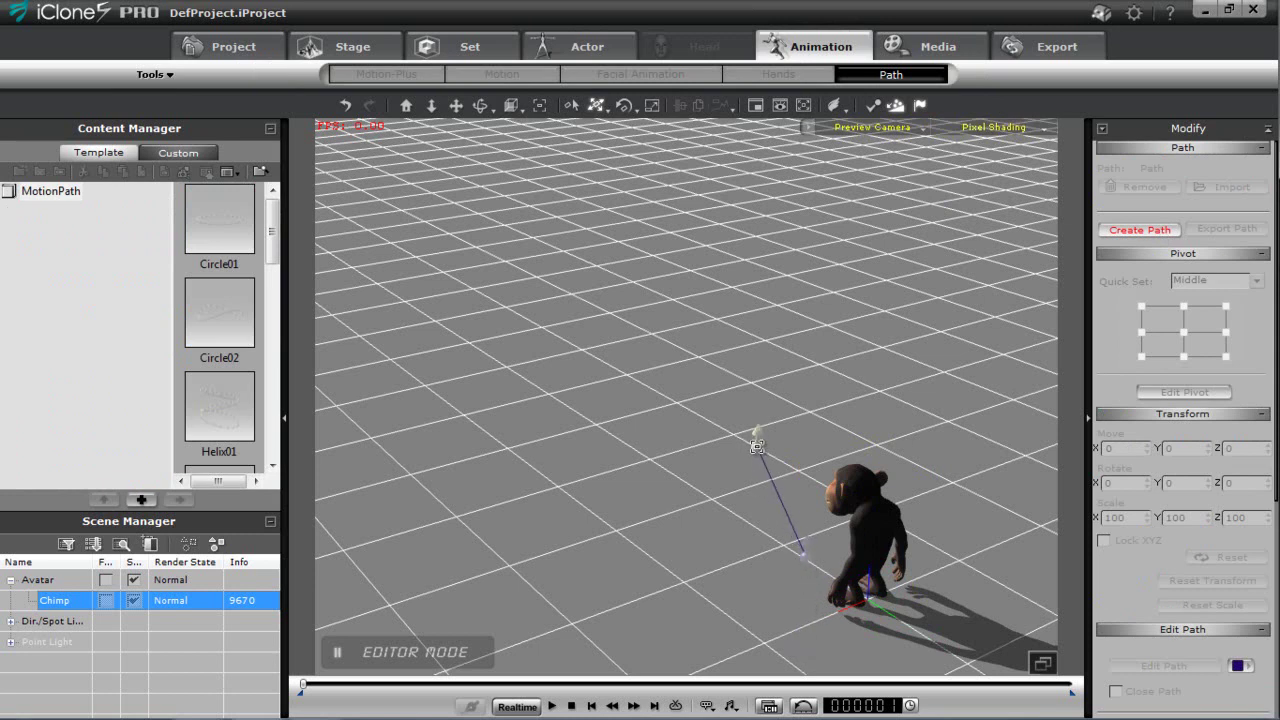
click(753, 437)
click(792, 346)
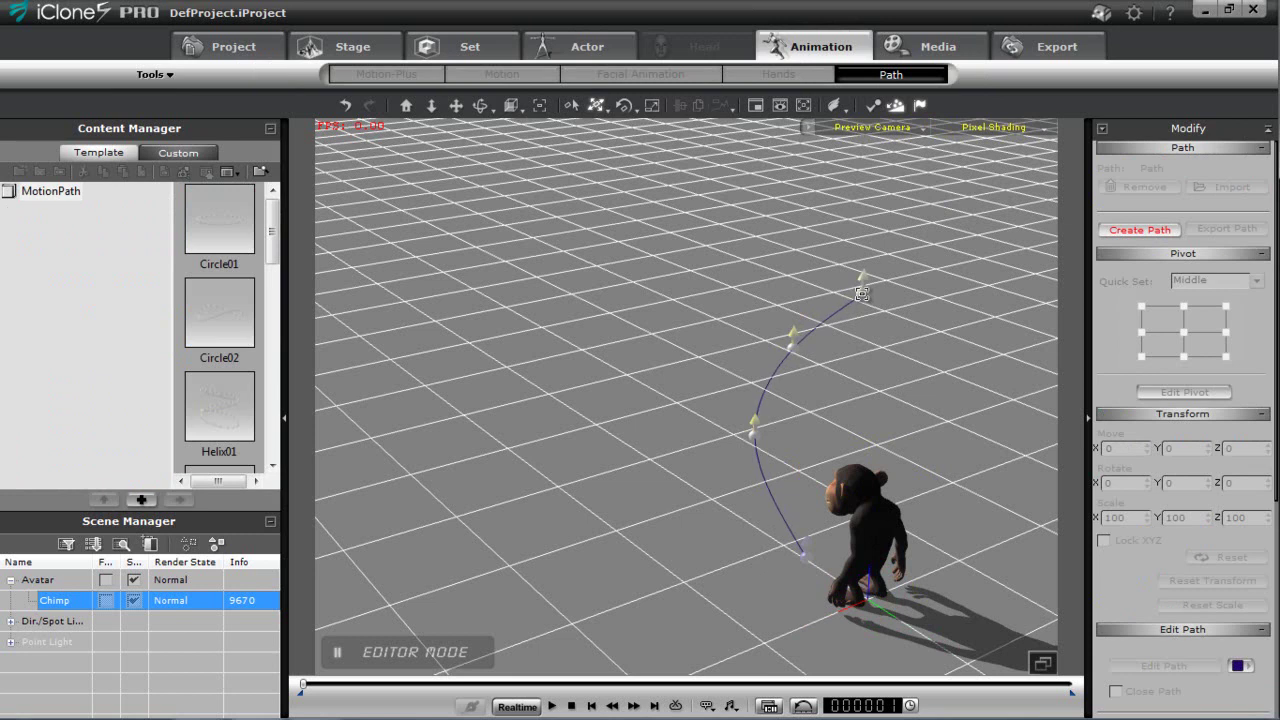
right_click(868, 293)
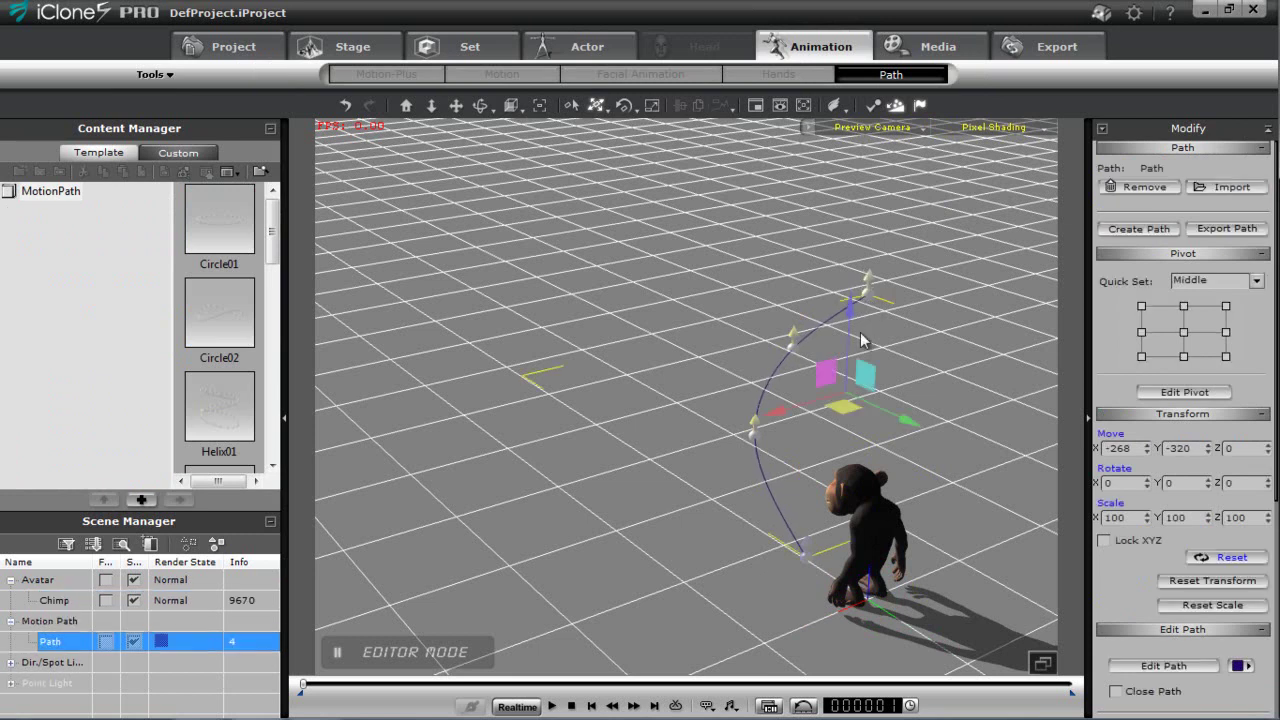
Select the chimp and preview the 01_Basic Walk motion on it with Motion Puppet
right_drag(726, 527, 1028, 464)
middle_drag(1028, 464, 630, 492)
right_drag(630, 492, 946, 466)
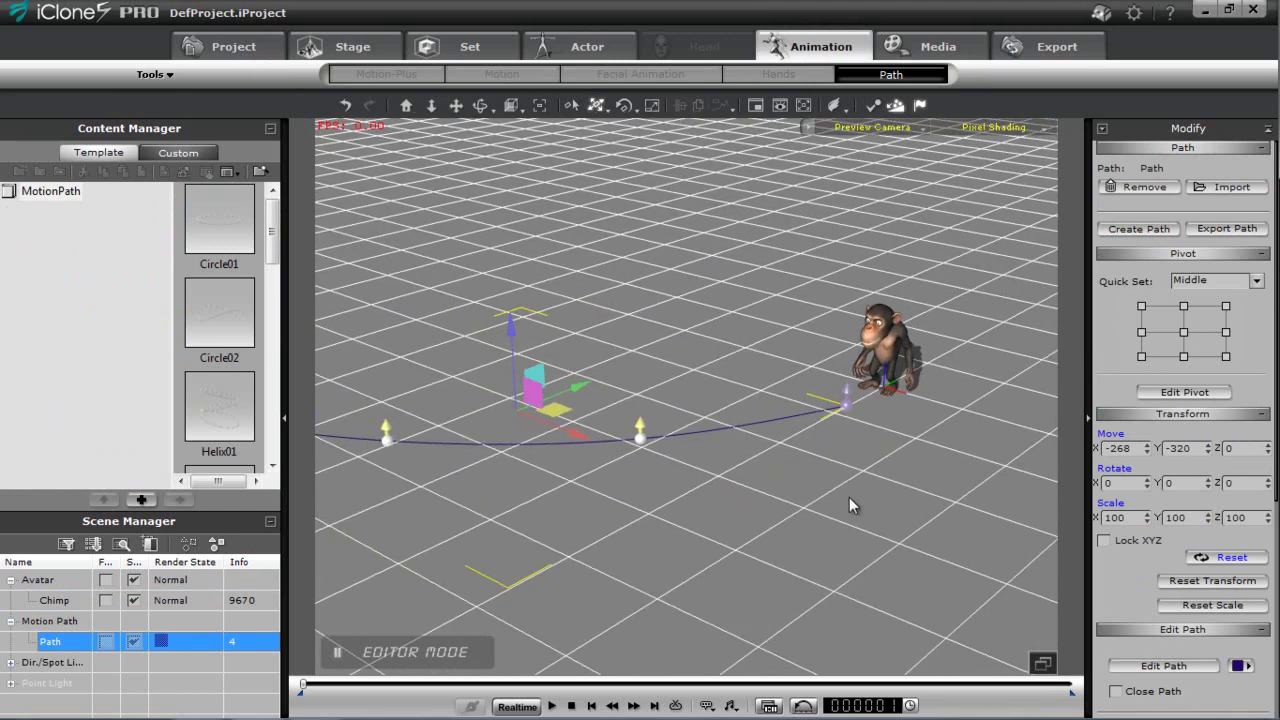
right_drag(883, 534, 797, 413)
click(602, 281)
right_drag(655, 284, 797, 403)
key(Home)
right_drag(765, 321, 767, 362)
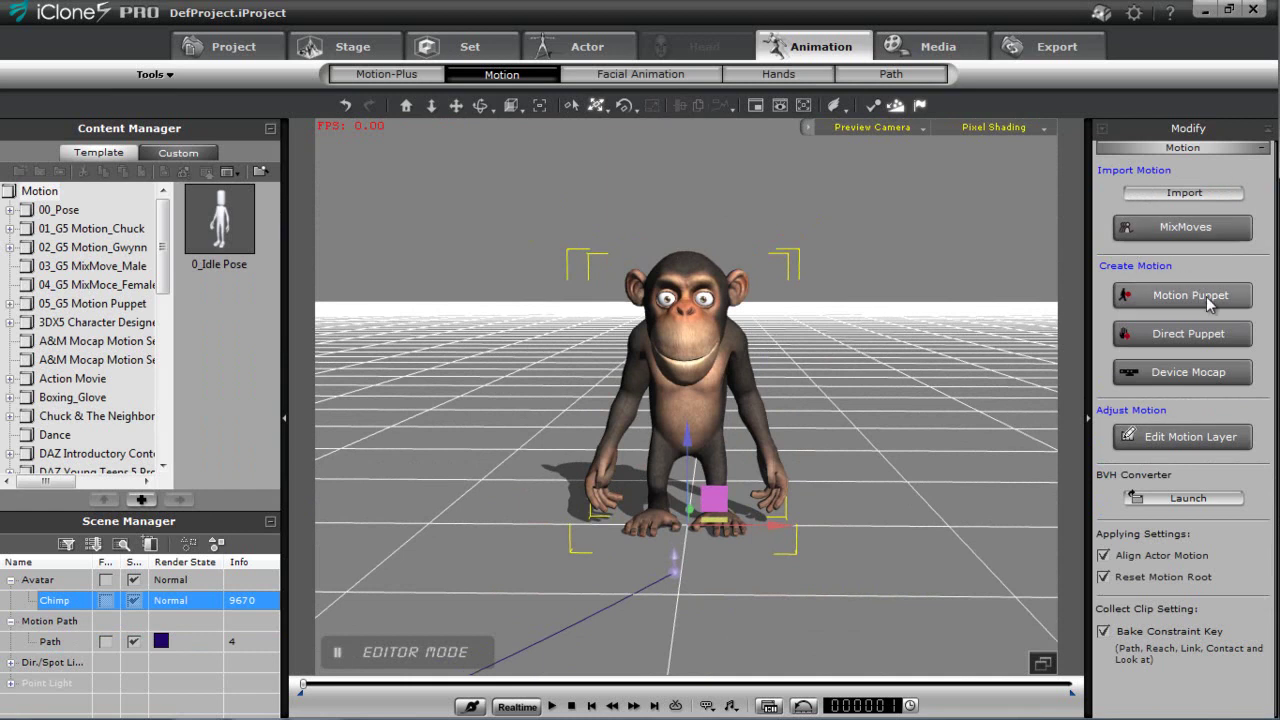
click(1208, 299)
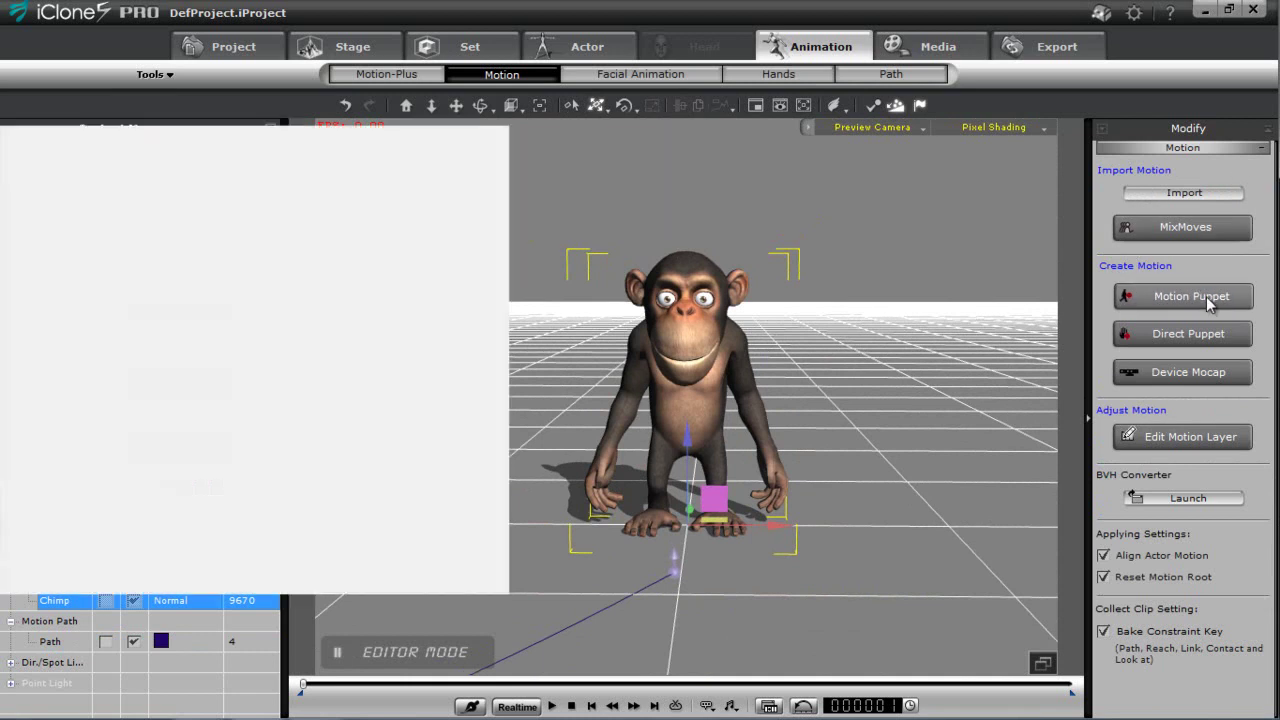
click(186, 338)
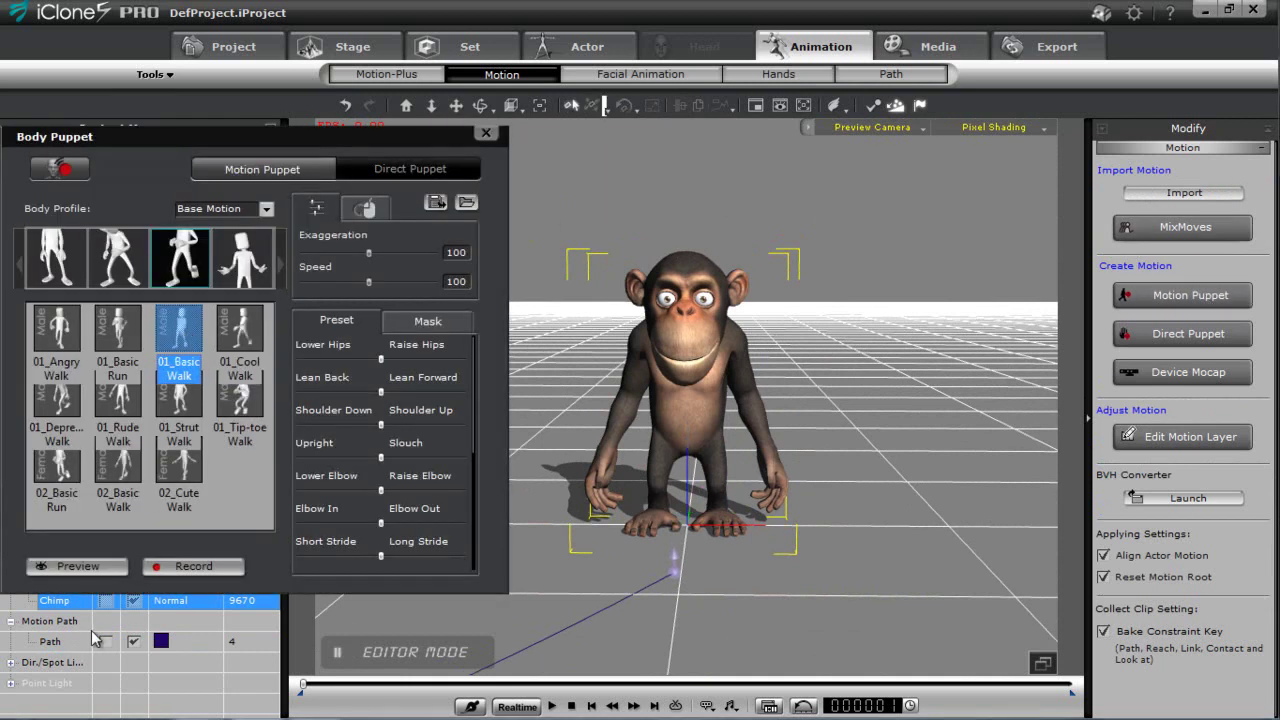
click(86, 572)
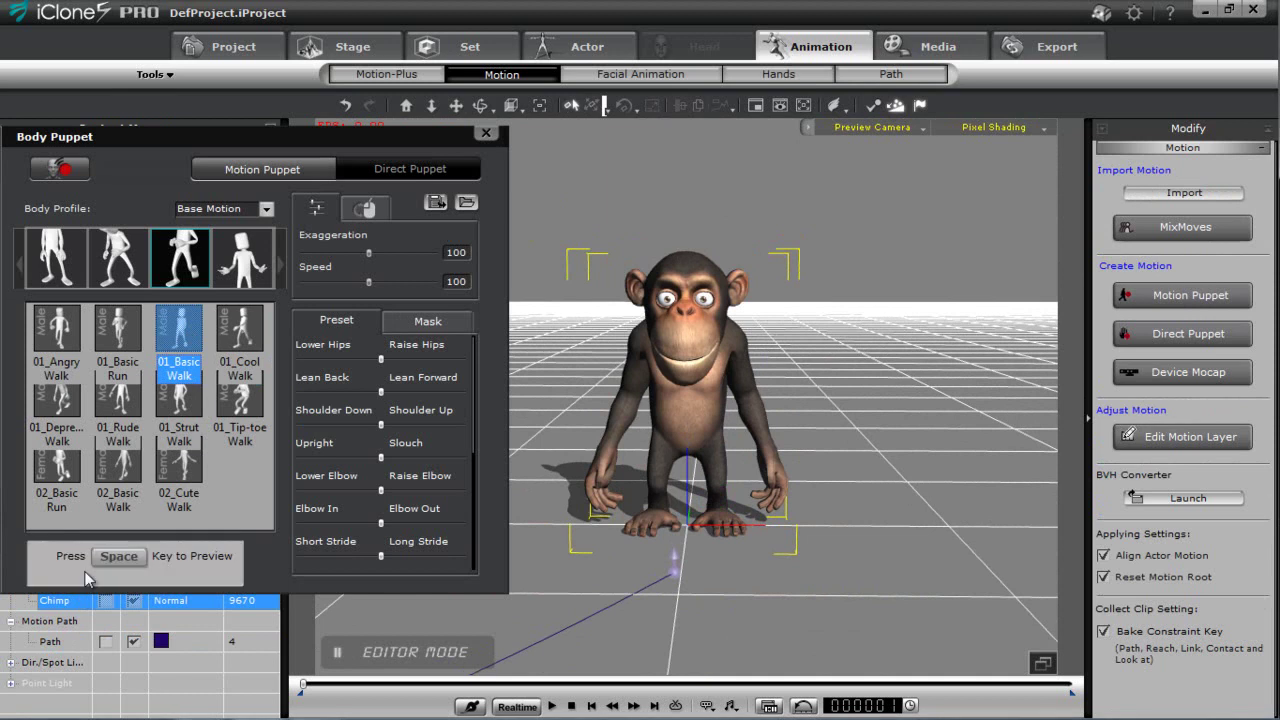
key(space)
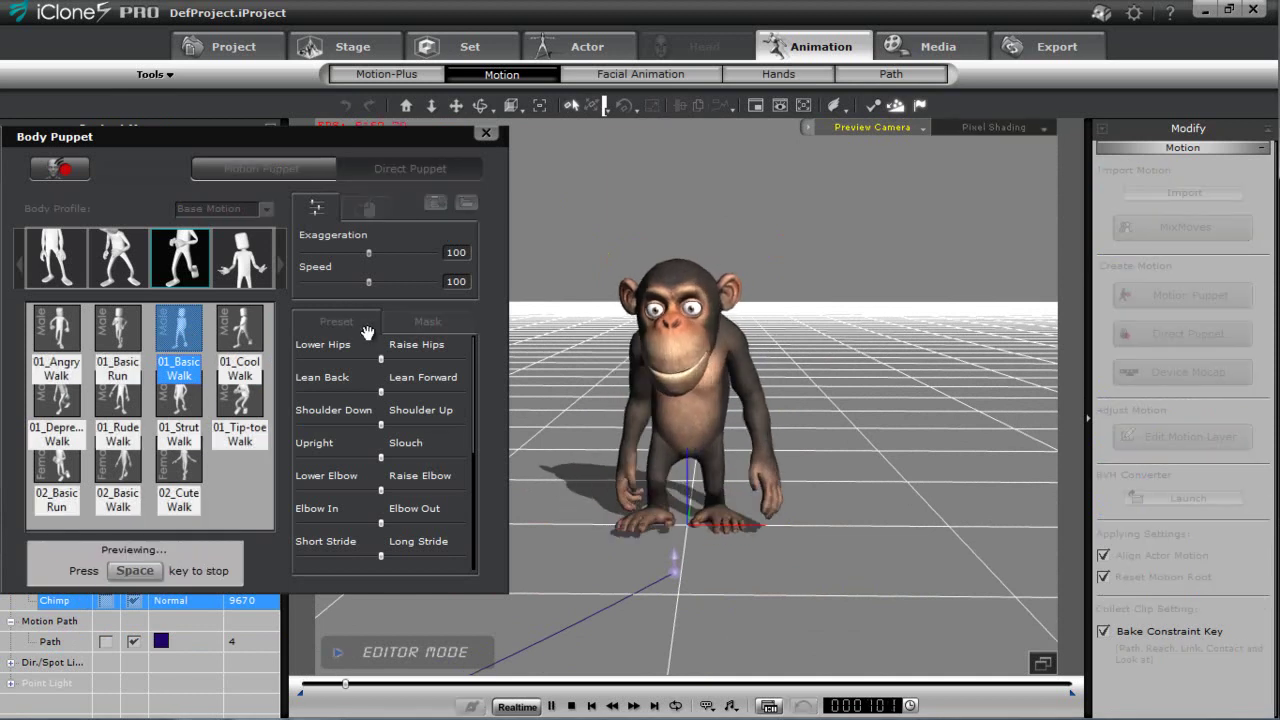
key(space)
Preview the 01_Cool Walk motion on the chimp
click(228, 355)
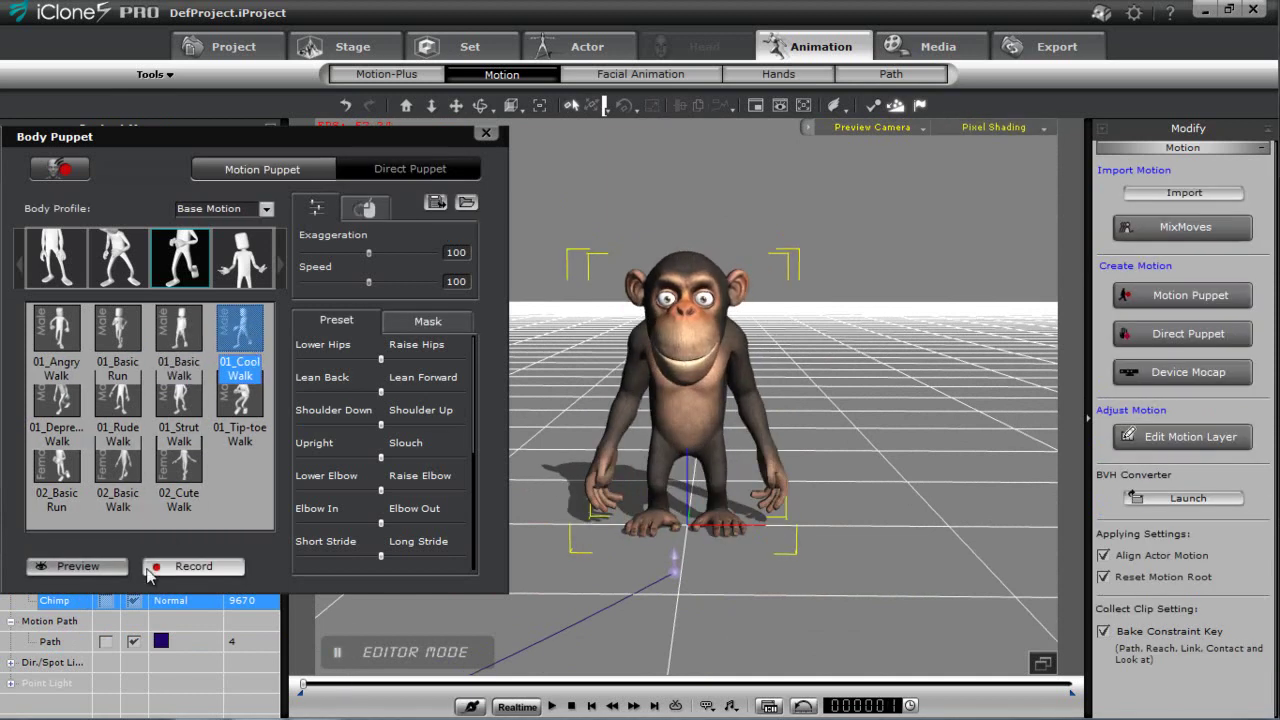
click(97, 576)
key(space)
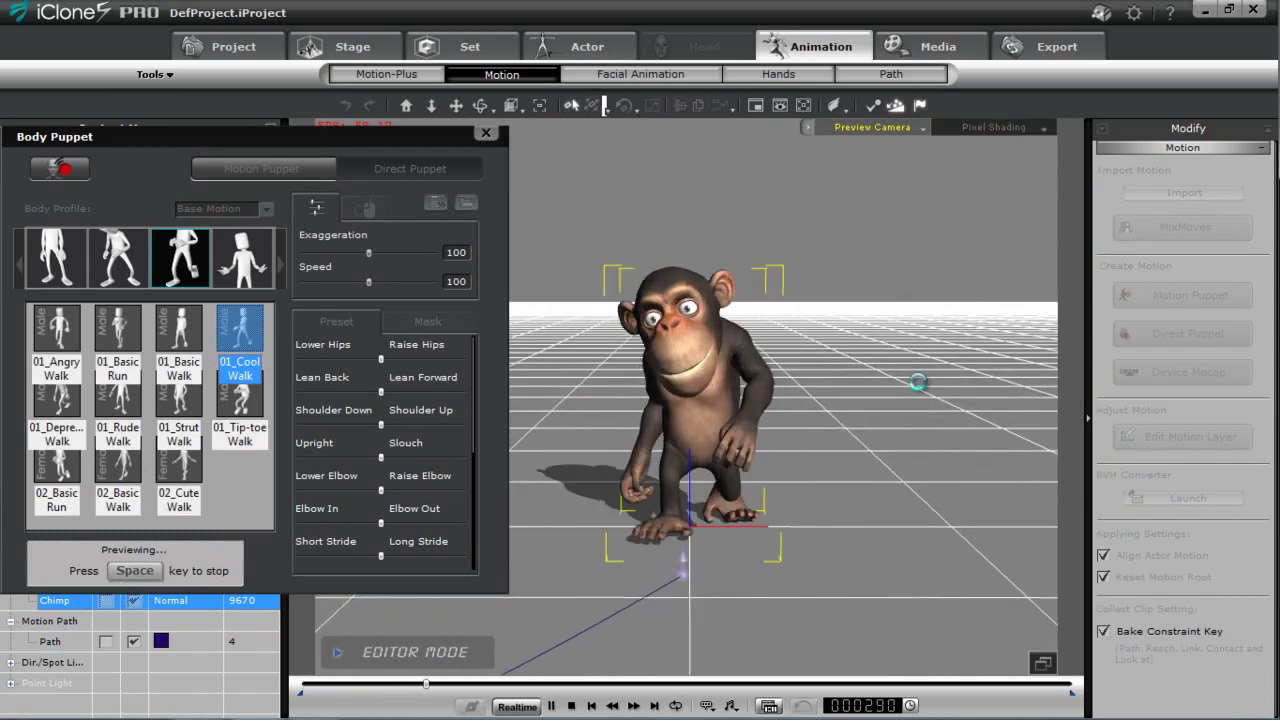
key(space)
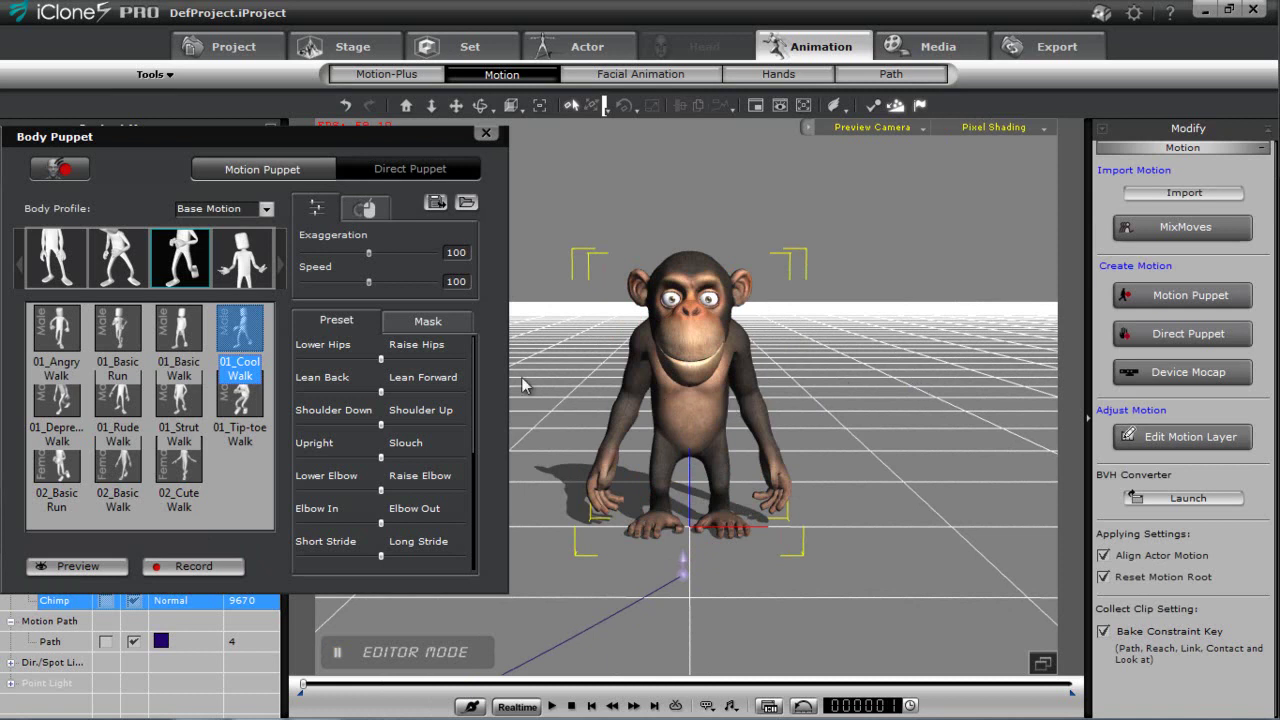
Preview the 01_Depressed Walk motion on the chimp
click(60, 415)
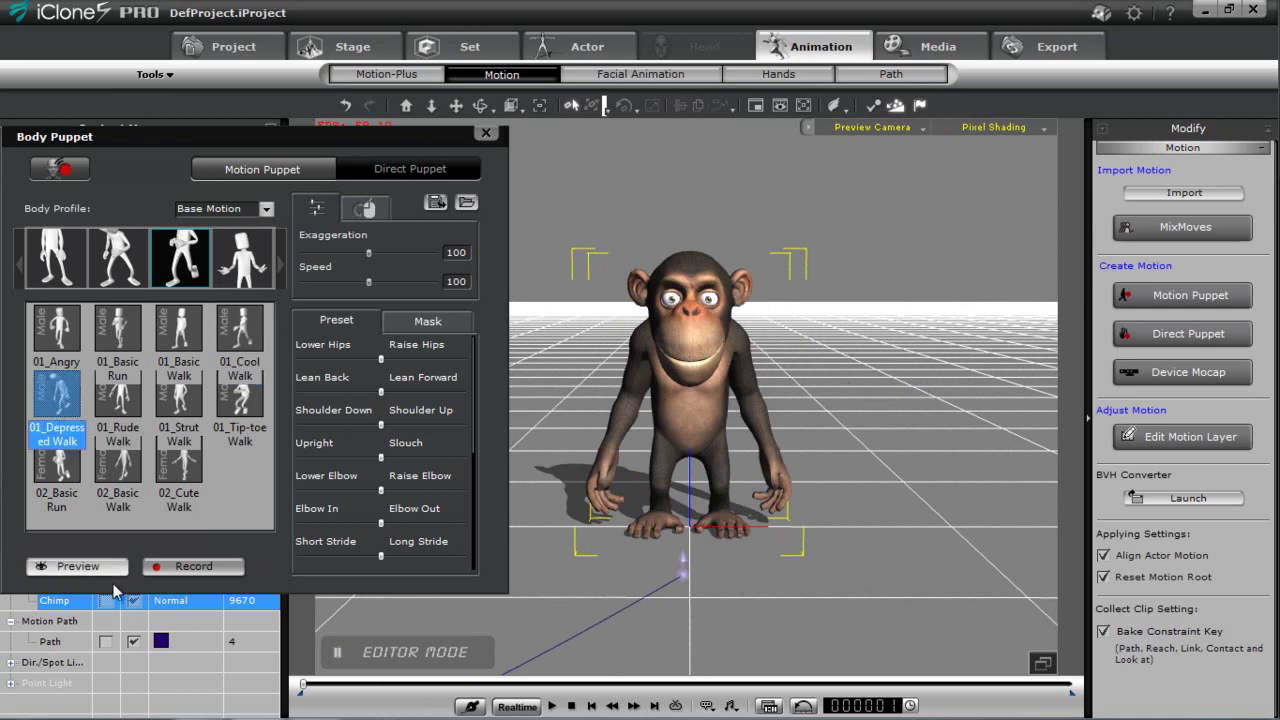
click(95, 566)
key(space)
middle_drag(863, 408, 424, 434)
key(space)
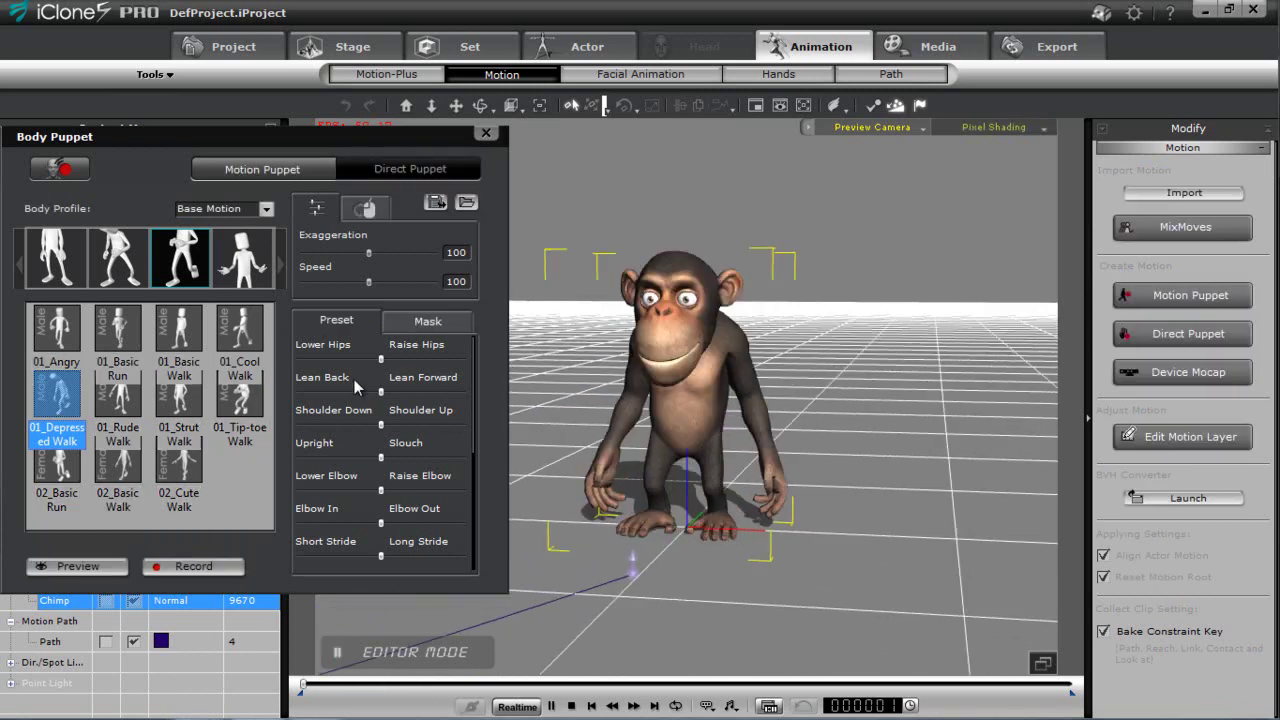
Record the 01_Cool Walk motion for the chimp up to about frame 691, close Body Puppet and return to frame 1
click(240, 330)
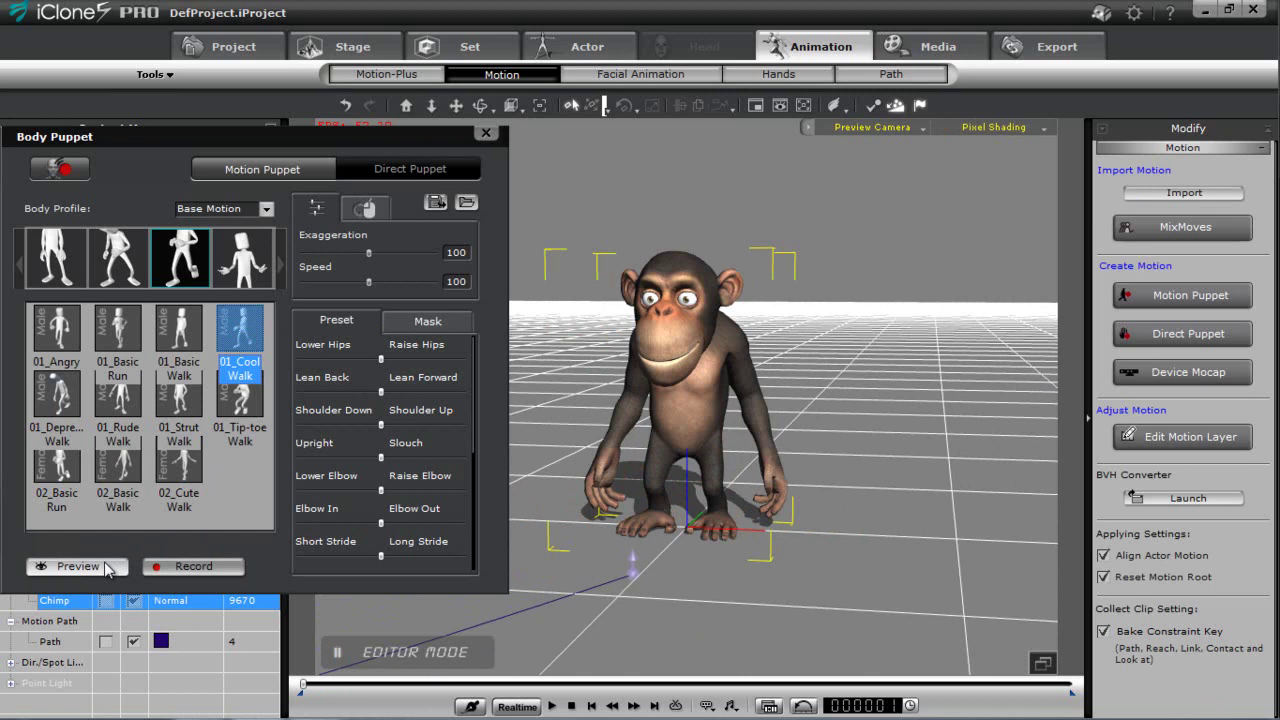
click(227, 566)
key(space)
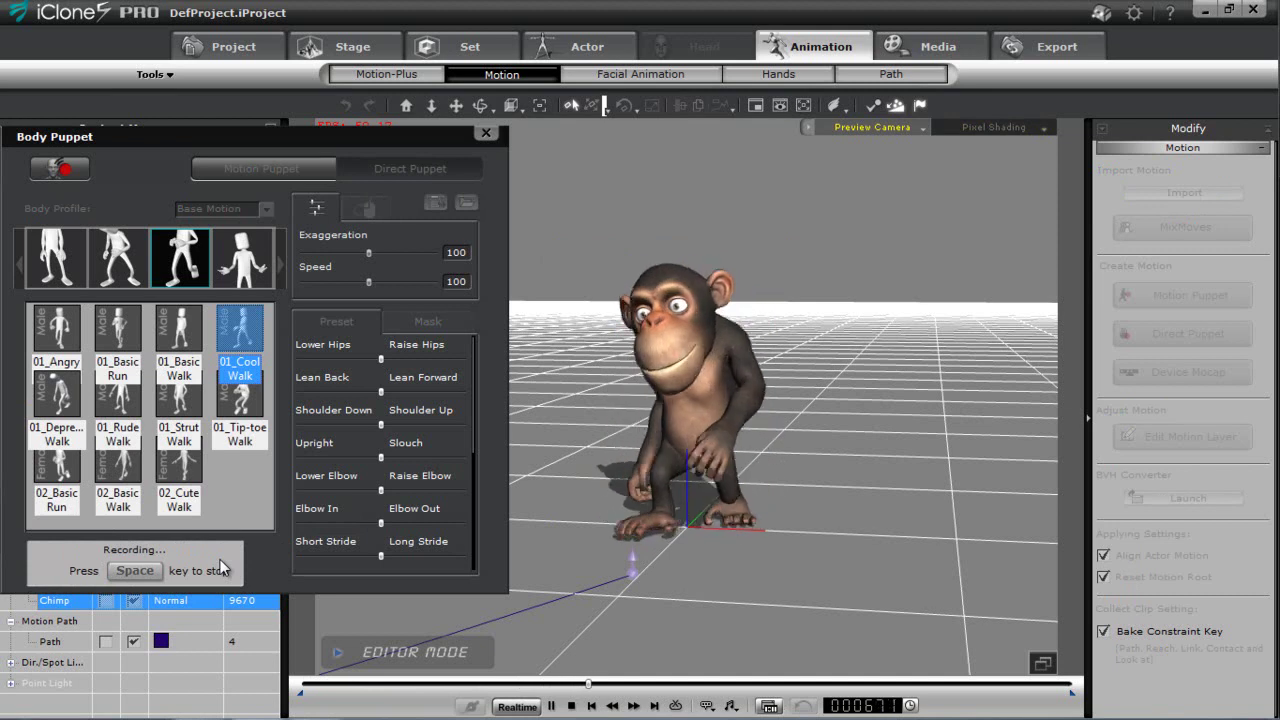
key(space)
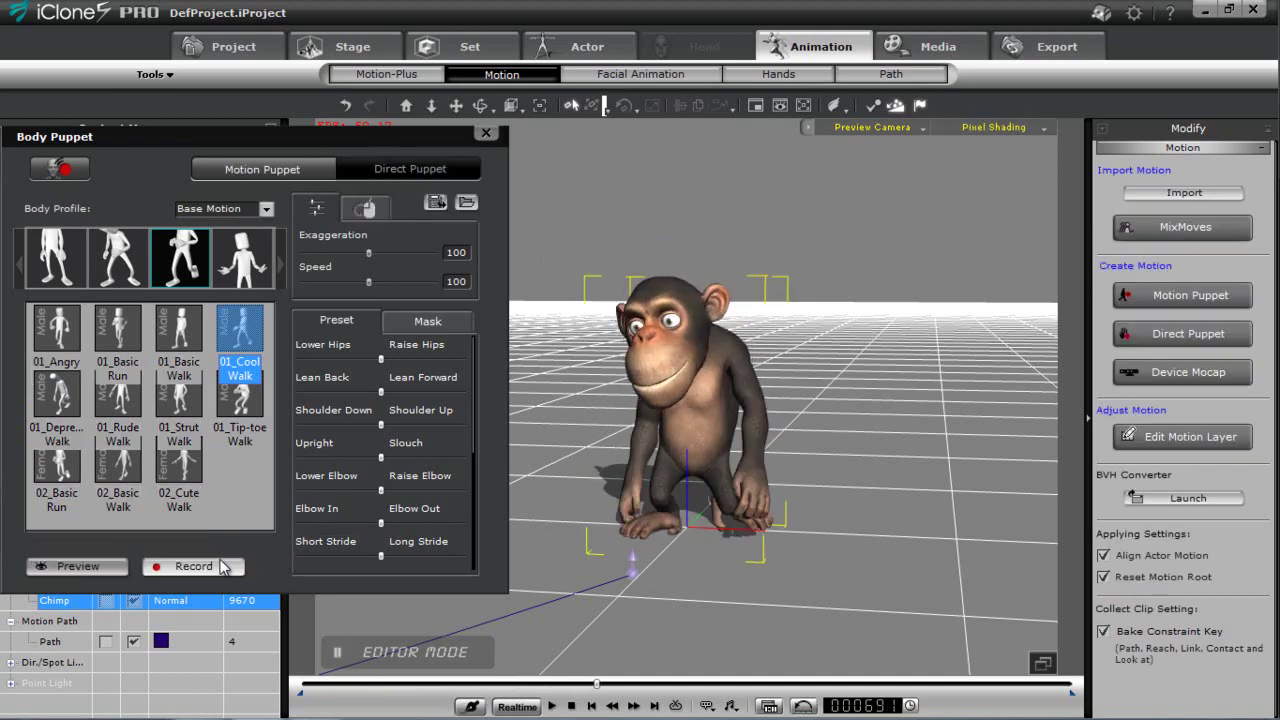
click(483, 134)
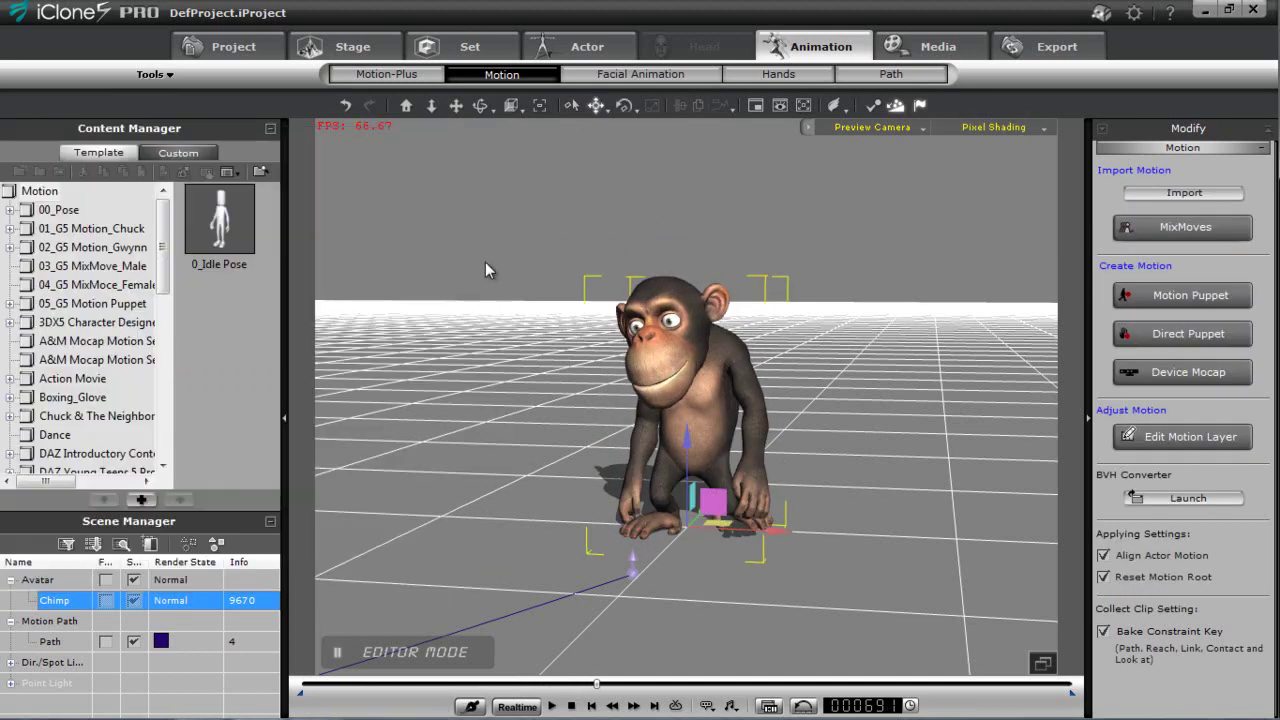
click(573, 706)
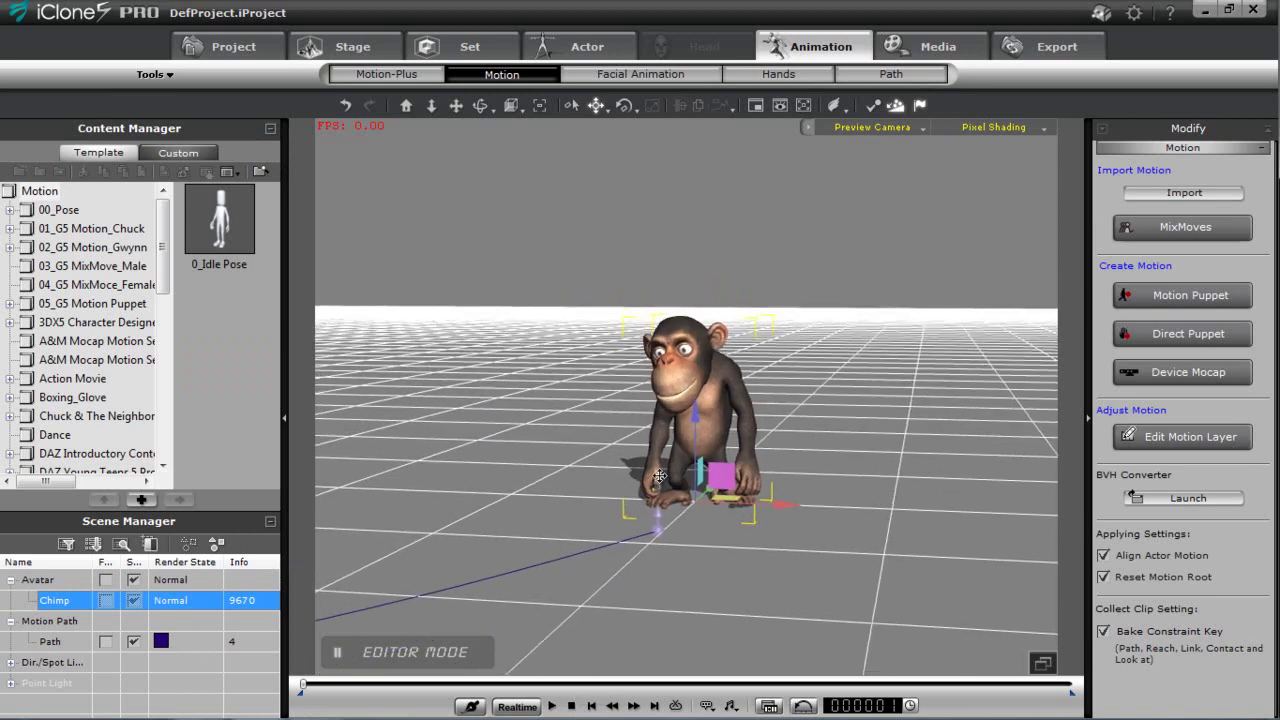
Attach the chimp to the motion path by picking the path's starting point
click(566, 48)
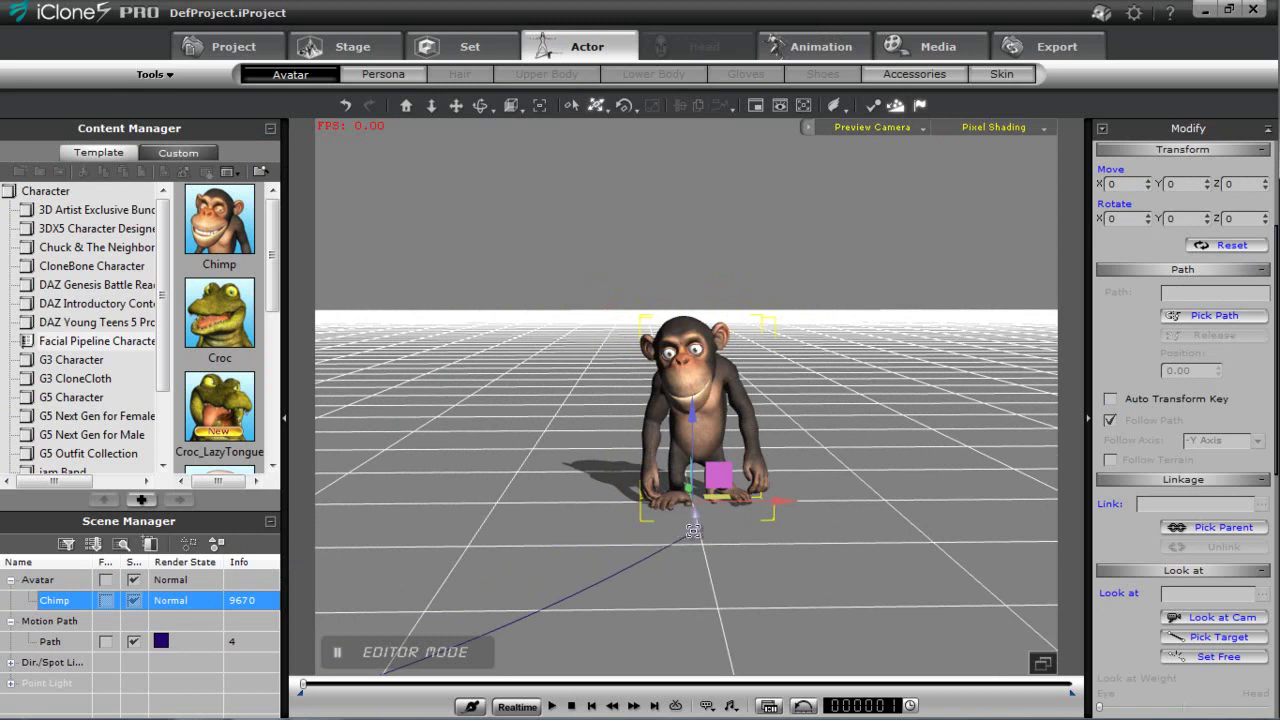
click(693, 530)
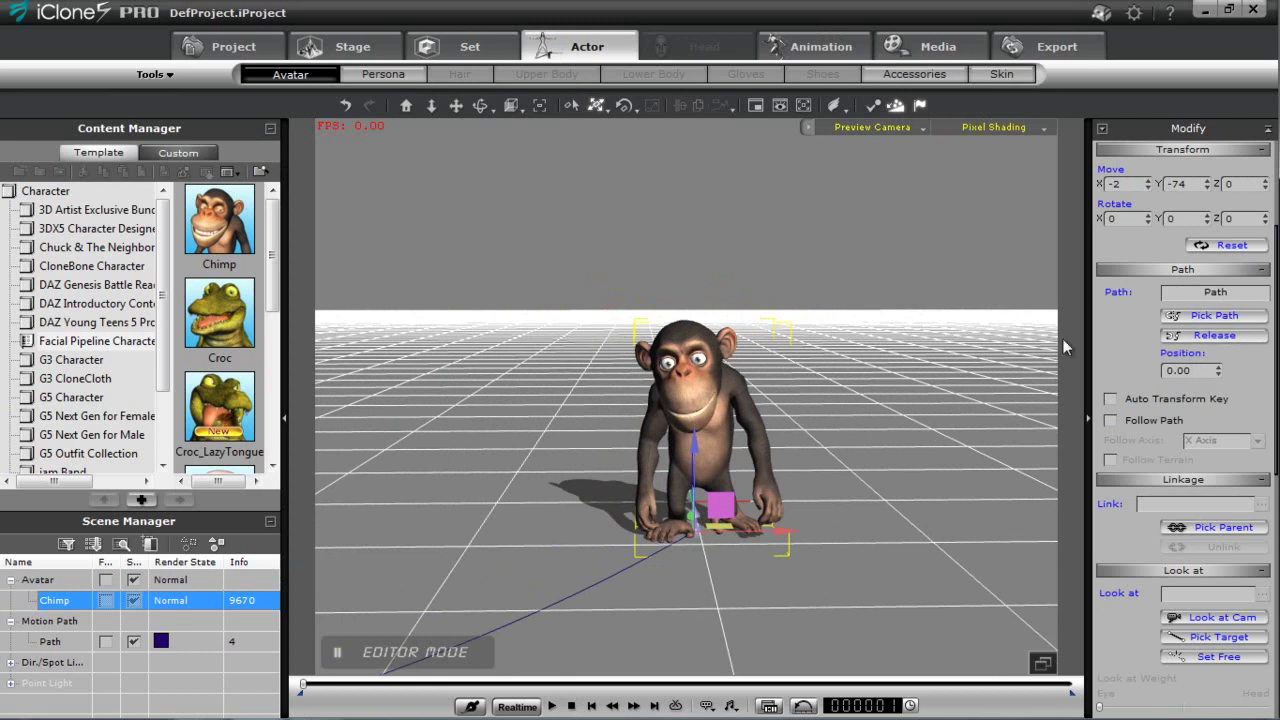
Show the chimp's Motion track in the timeline, leaving out the Project track
drag(941, 417, 851, 531)
drag(647, 358, 807, 293)
drag(807, 293, 812, 382)
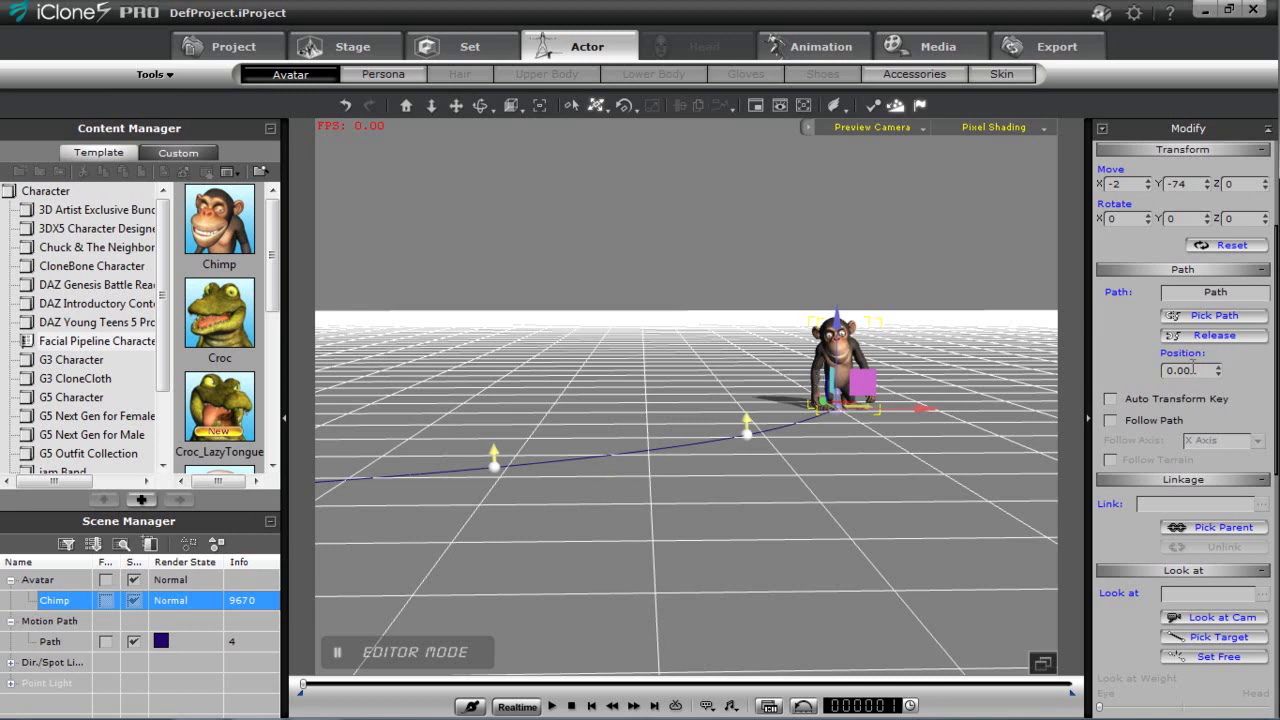
key(F3)
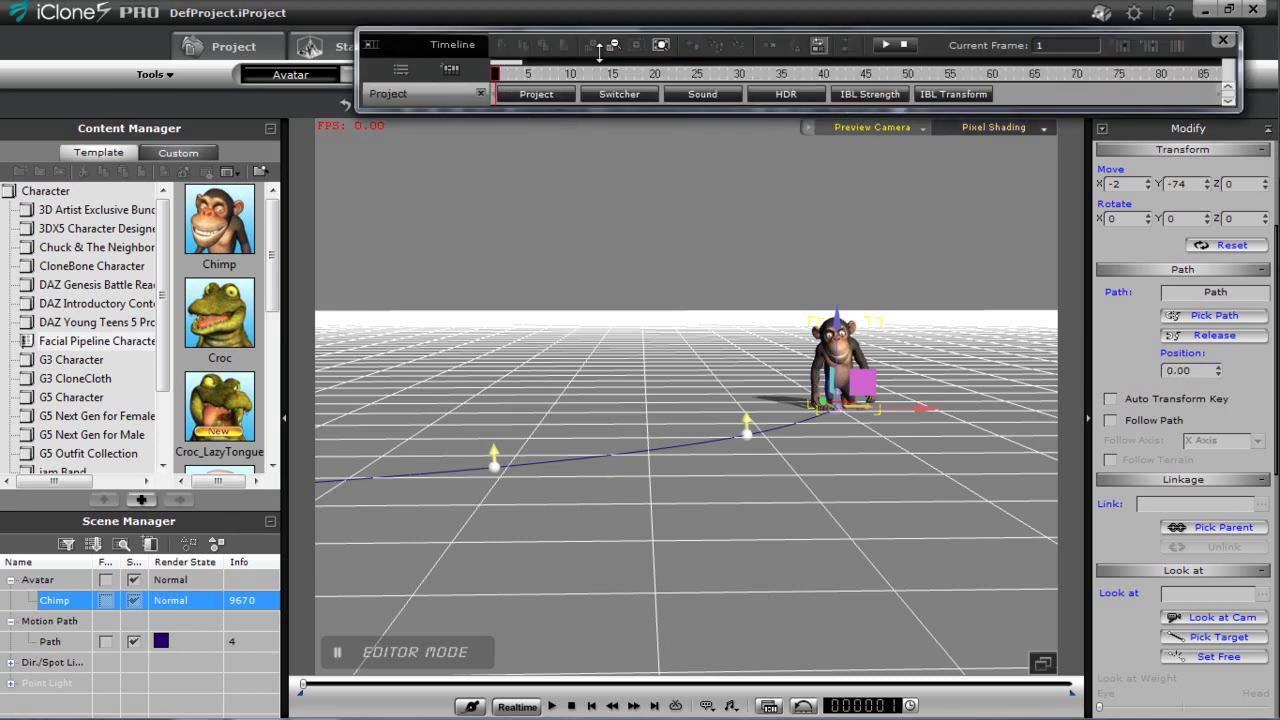
click(451, 70)
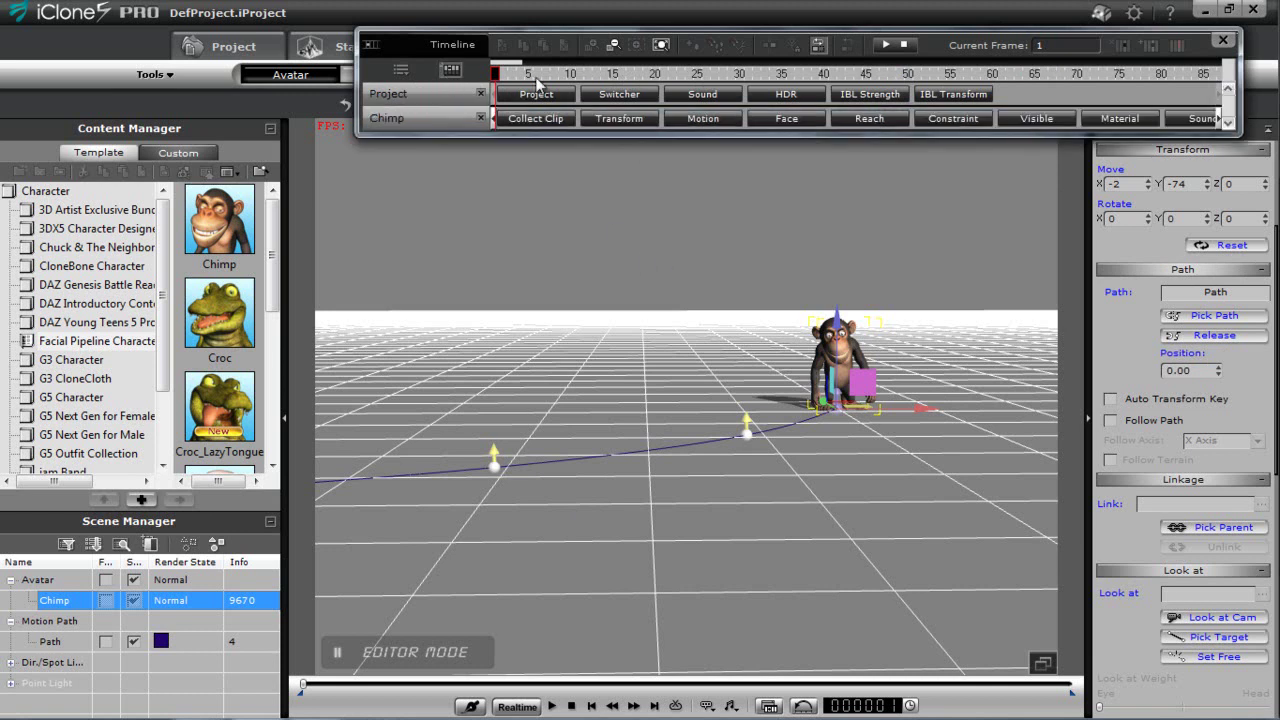
click(480, 94)
click(707, 94)
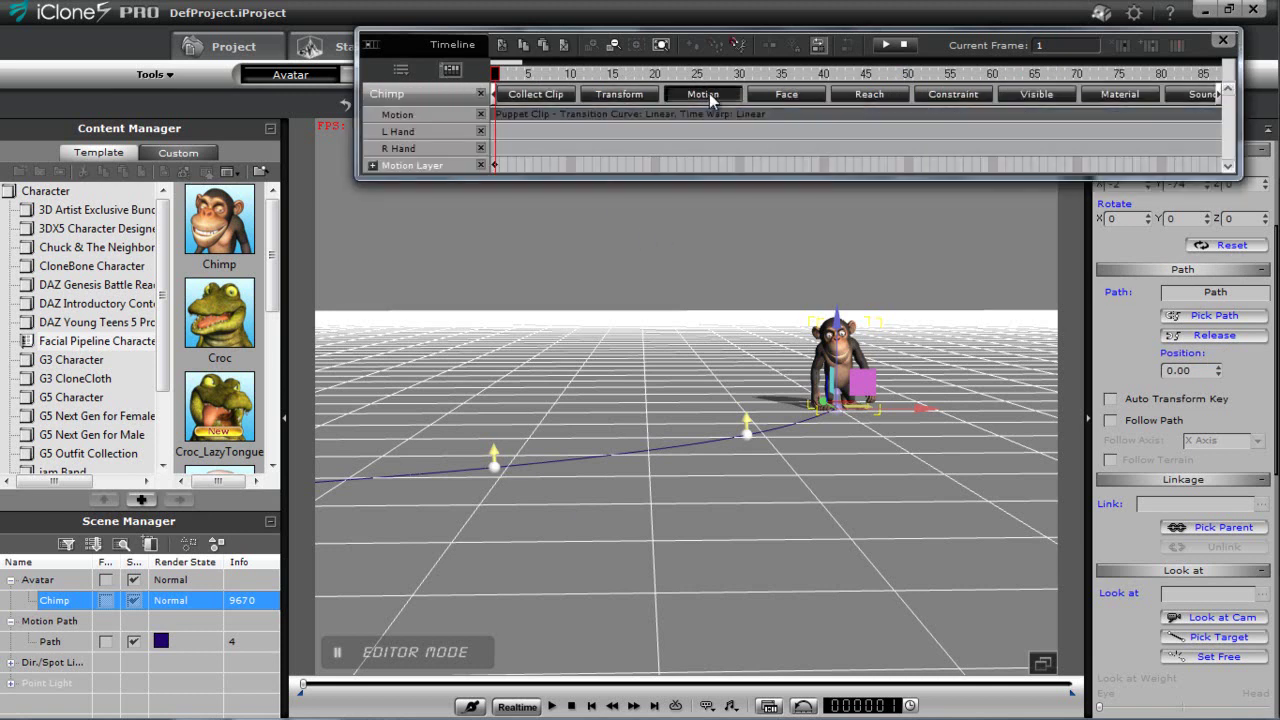
At frame 688, near the end of the puppet clip, set the chimp's path position to 100
drag(524, 62, 770, 62)
drag(1142, 78, 1137, 84)
click(1192, 371)
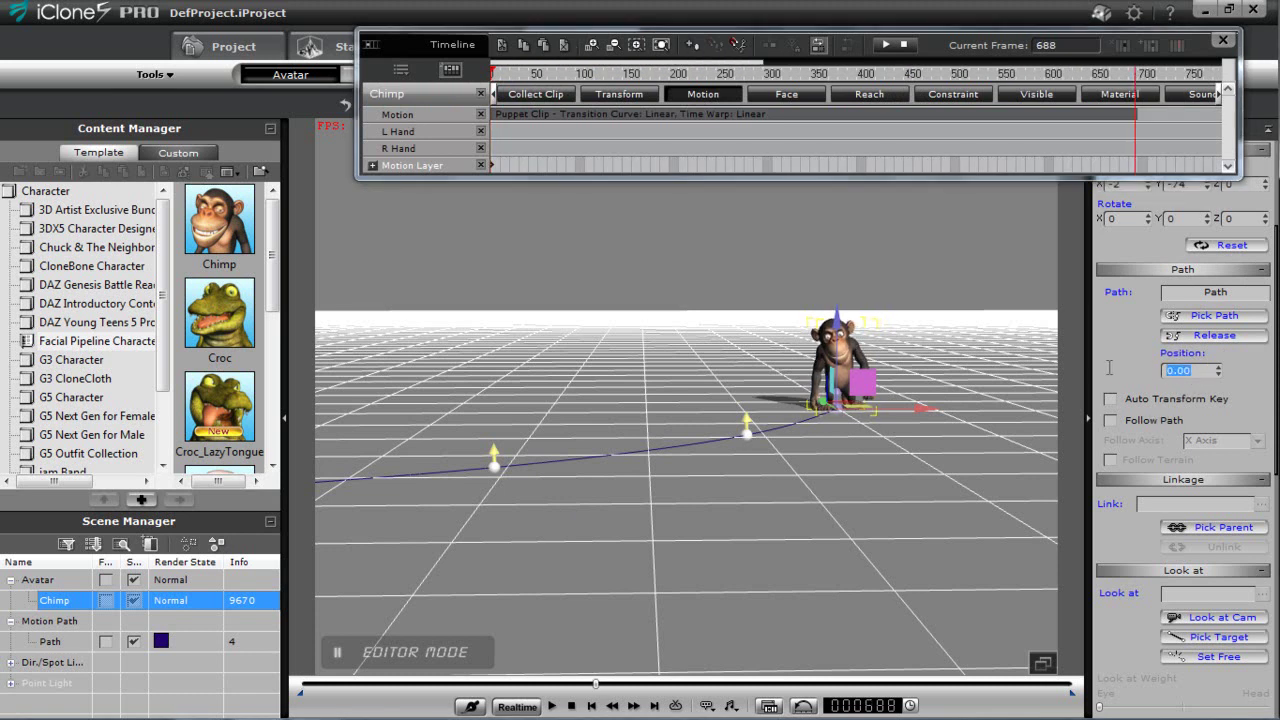
key(Return)
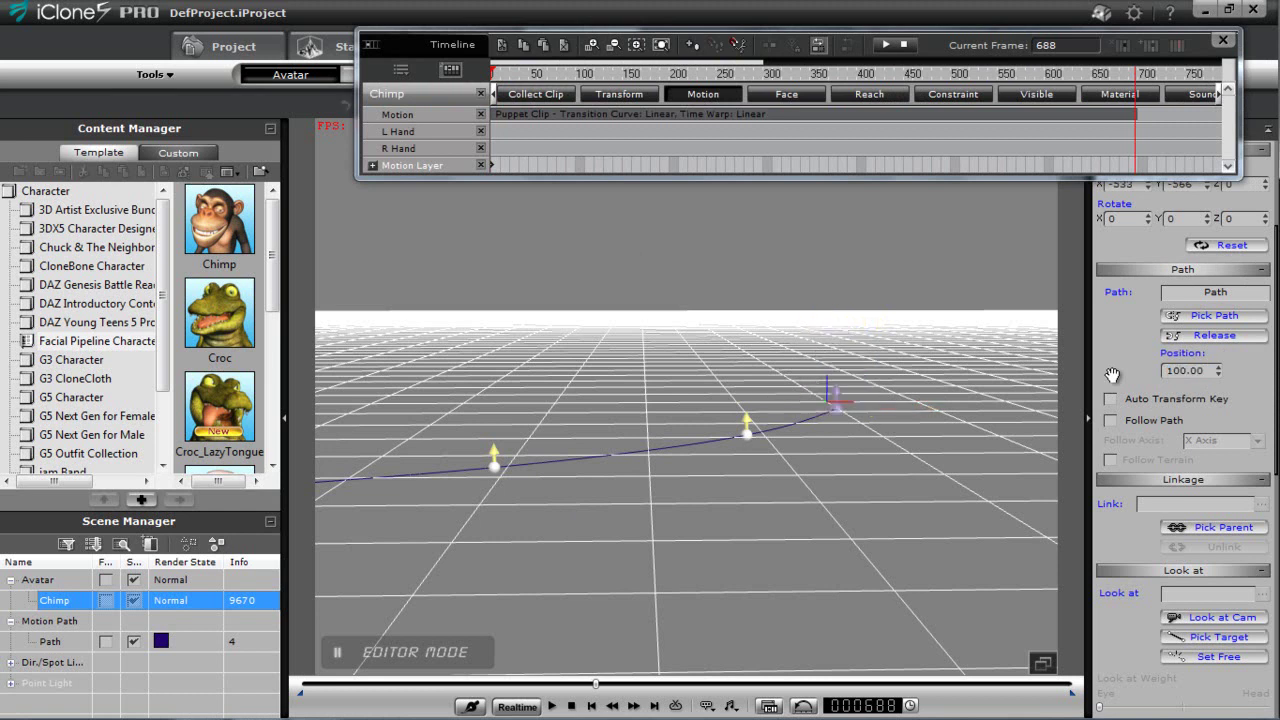
Play the chimp's walk along the whole path from a raised view, and return to frame 1
right_drag(456, 535, 759, 485)
right_drag(743, 341, 738, 542)
right_drag(780, 432, 781, 516)
right_drag(870, 486, 766, 492)
middle_drag(766, 492, 669, 402)
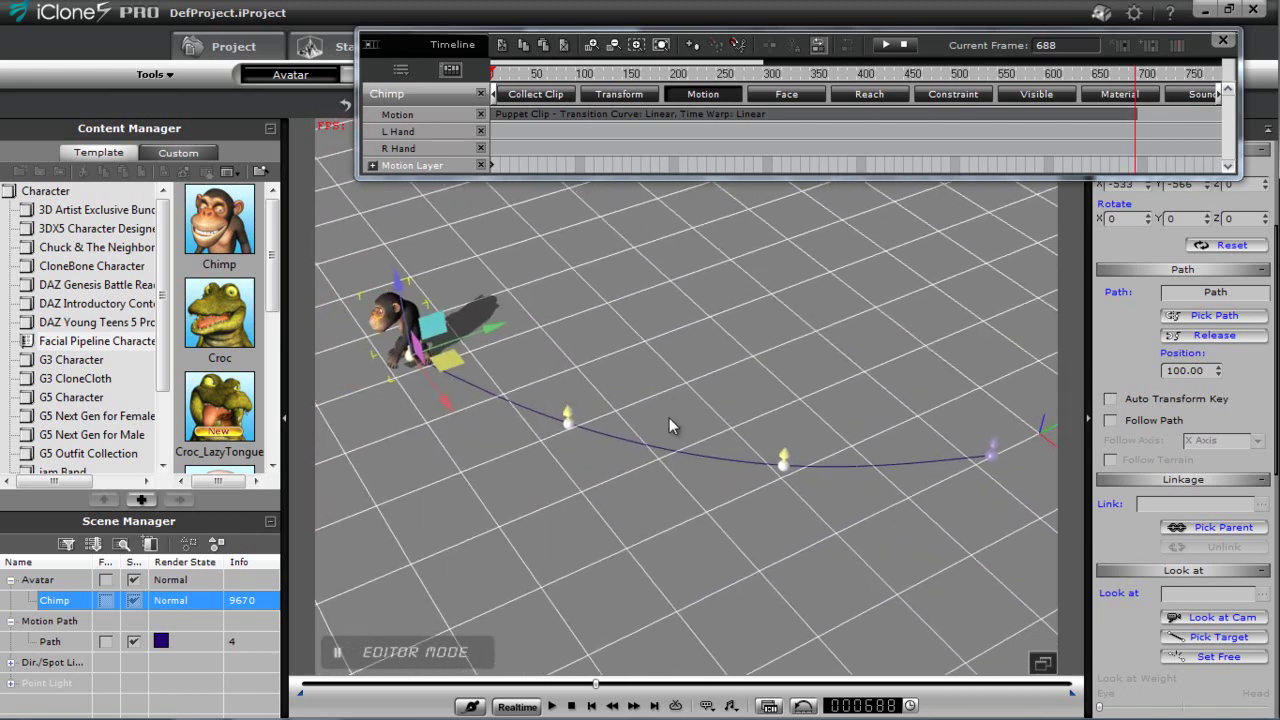
click(569, 706)
click(551, 706)
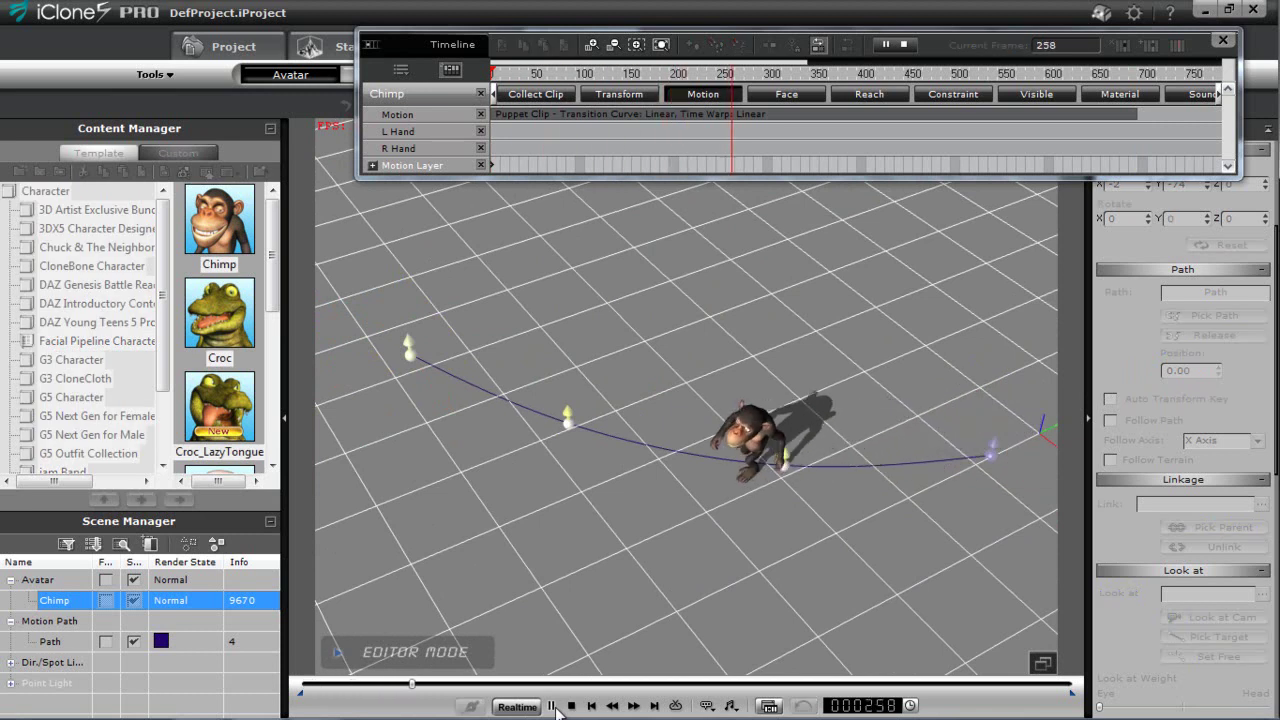
click(551, 706)
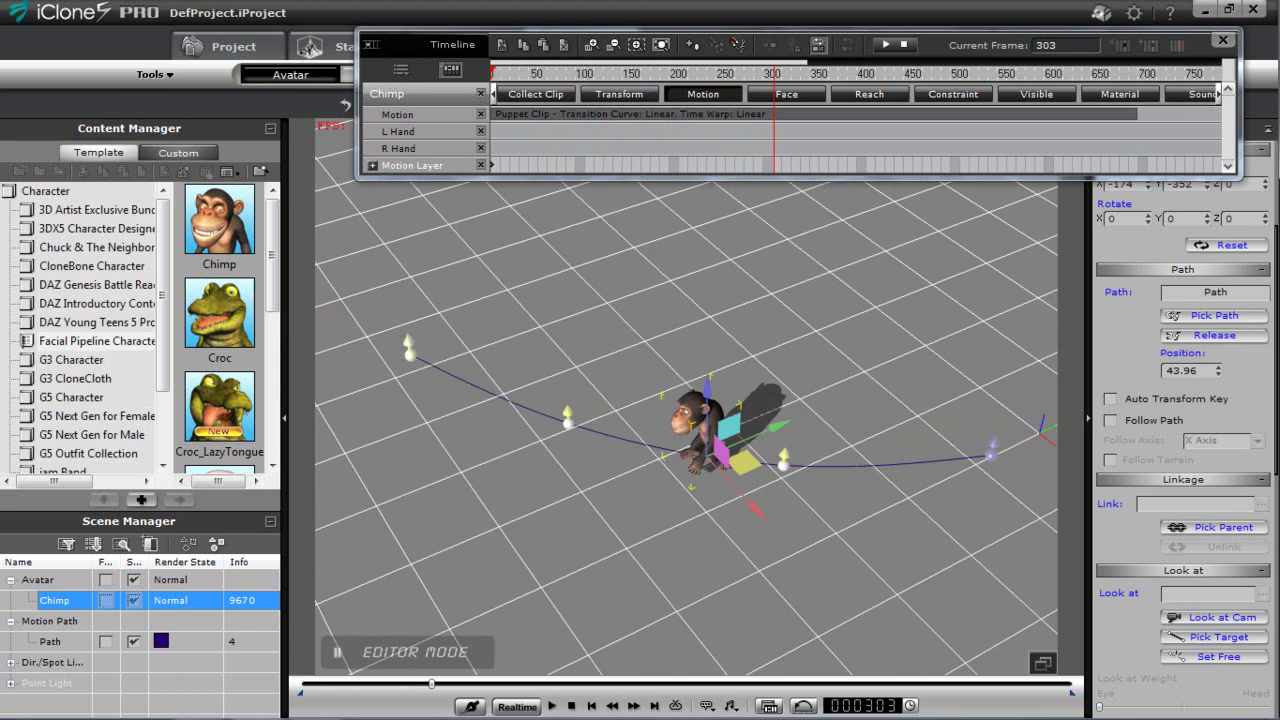
click(571, 706)
Make the chimp follow the motion path's direction, using -Y Axis as the follow axis
click(1110, 421)
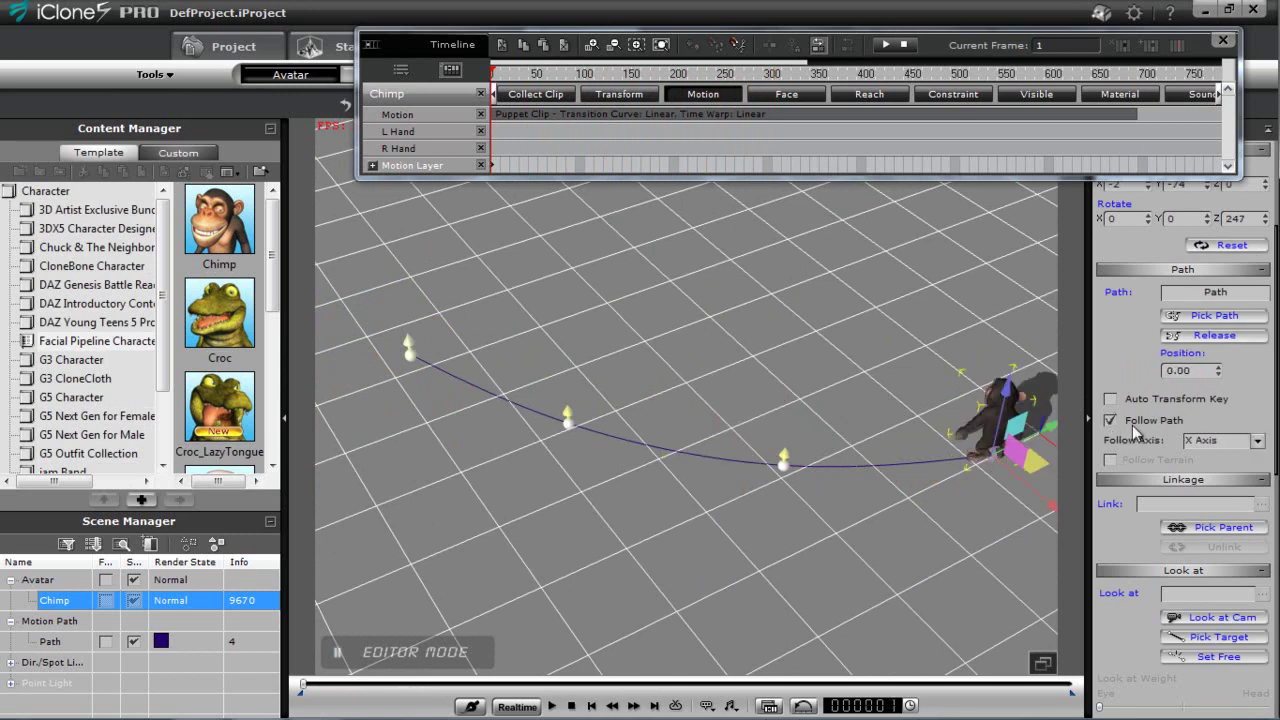
click(1257, 442)
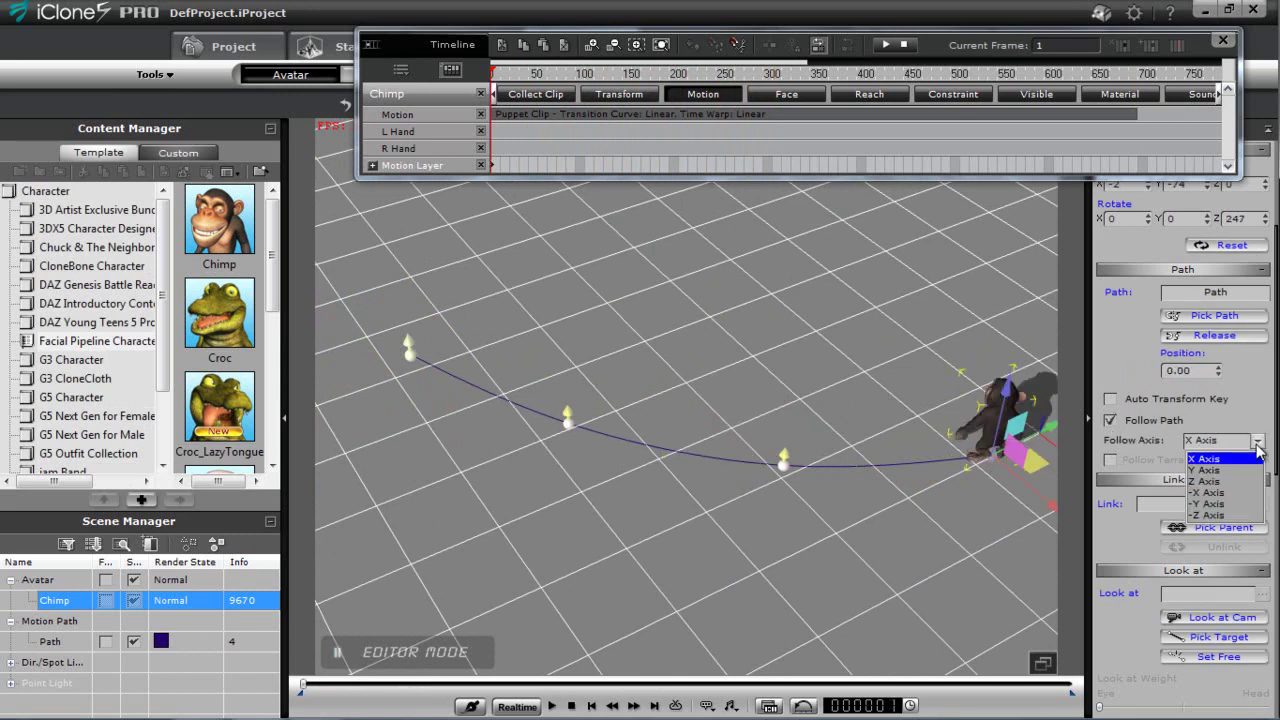
click(1228, 505)
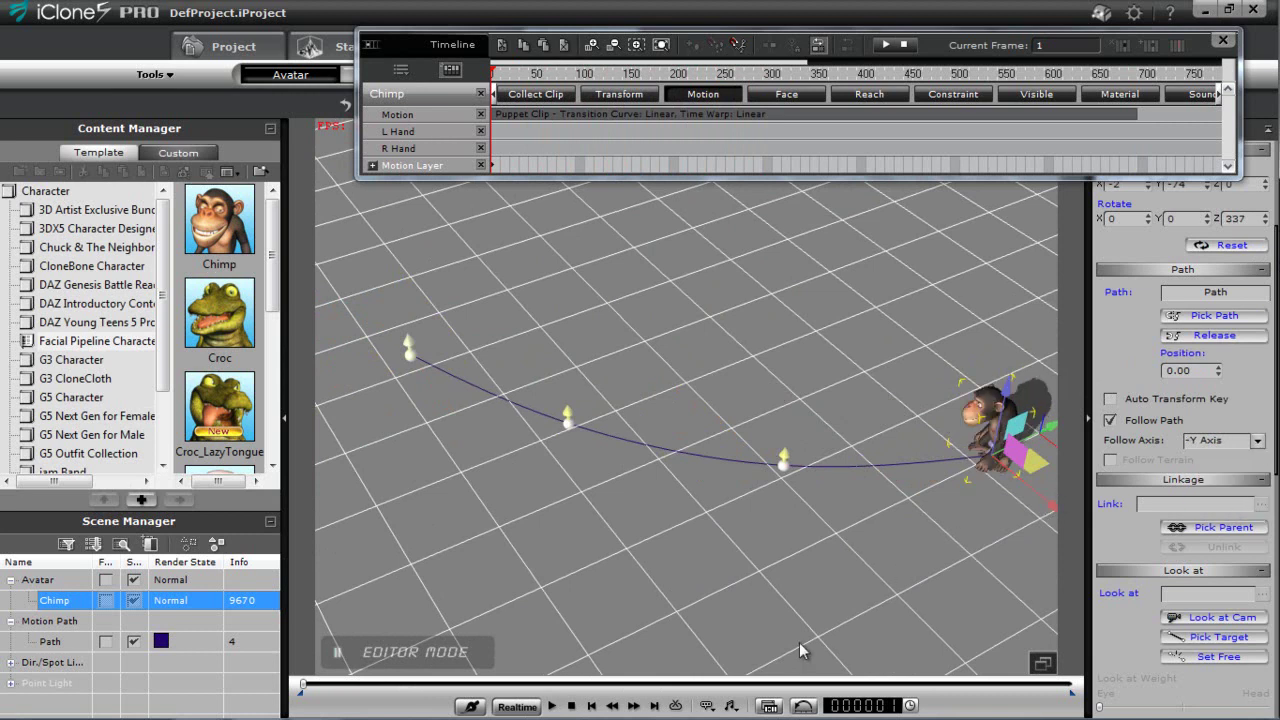
Play the chimp's walk along the path, viewing it close up and from the side, and return to frame 1
click(551, 706)
right_drag(715, 551, 723, 521)
scroll(723, 521, up, 8)
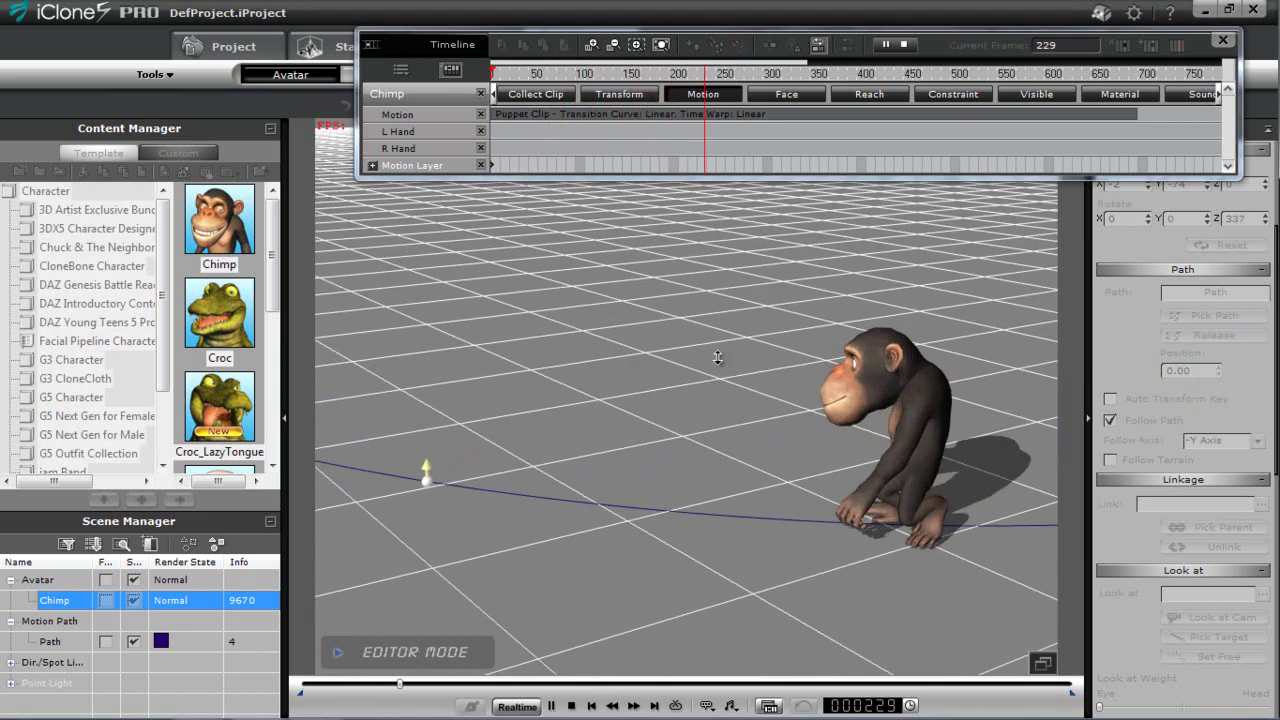
right_drag(771, 571, 772, 465)
middle_drag(722, 461, 763, 446)
scroll(765, 450, down, 6)
middle_drag(783, 510, 856, 527)
right_drag(856, 527, 890, 535)
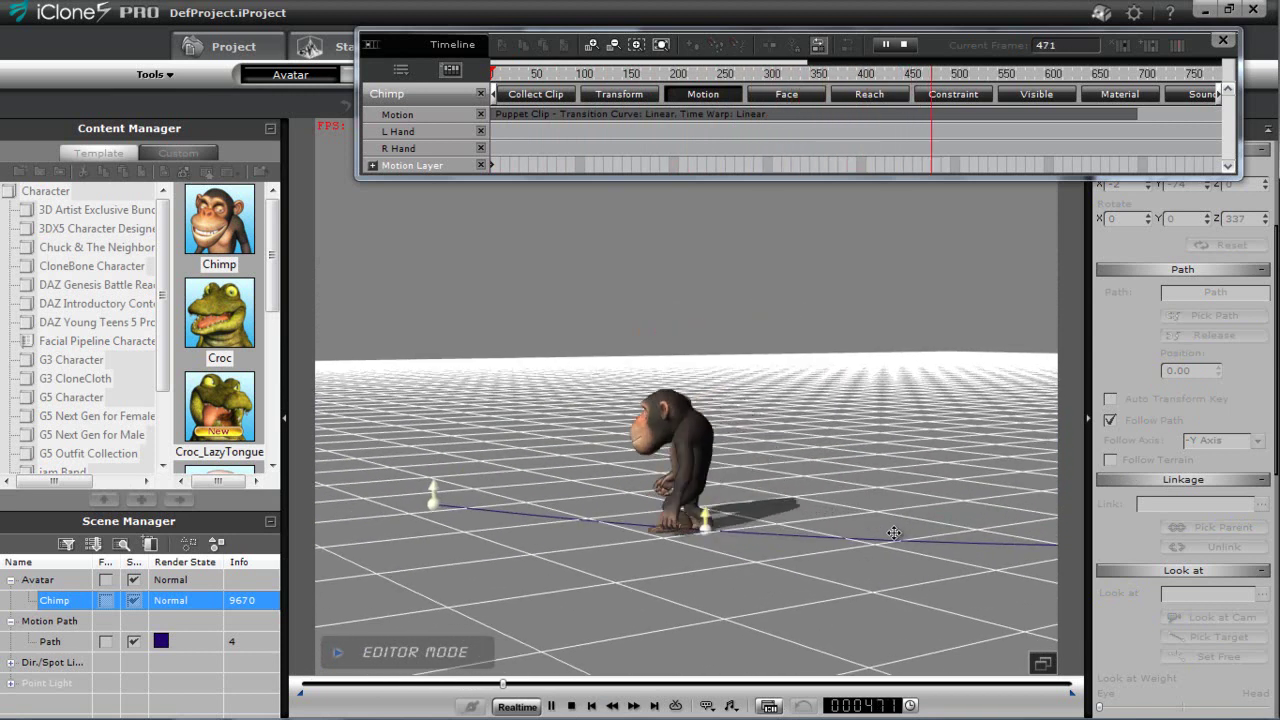
click(571, 706)
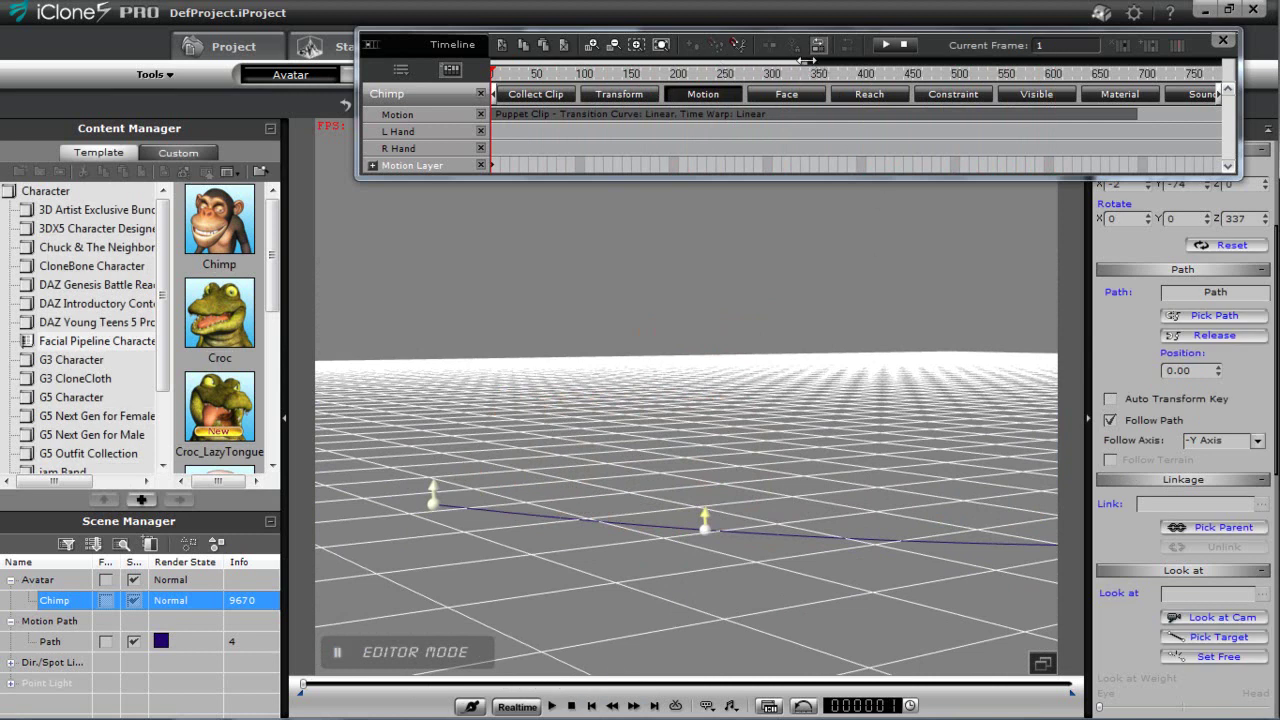
Show the chimp's Constraint tracks over a wider frame range and scrub back from the Path key to frame 329
drag(807, 60, 810, 61)
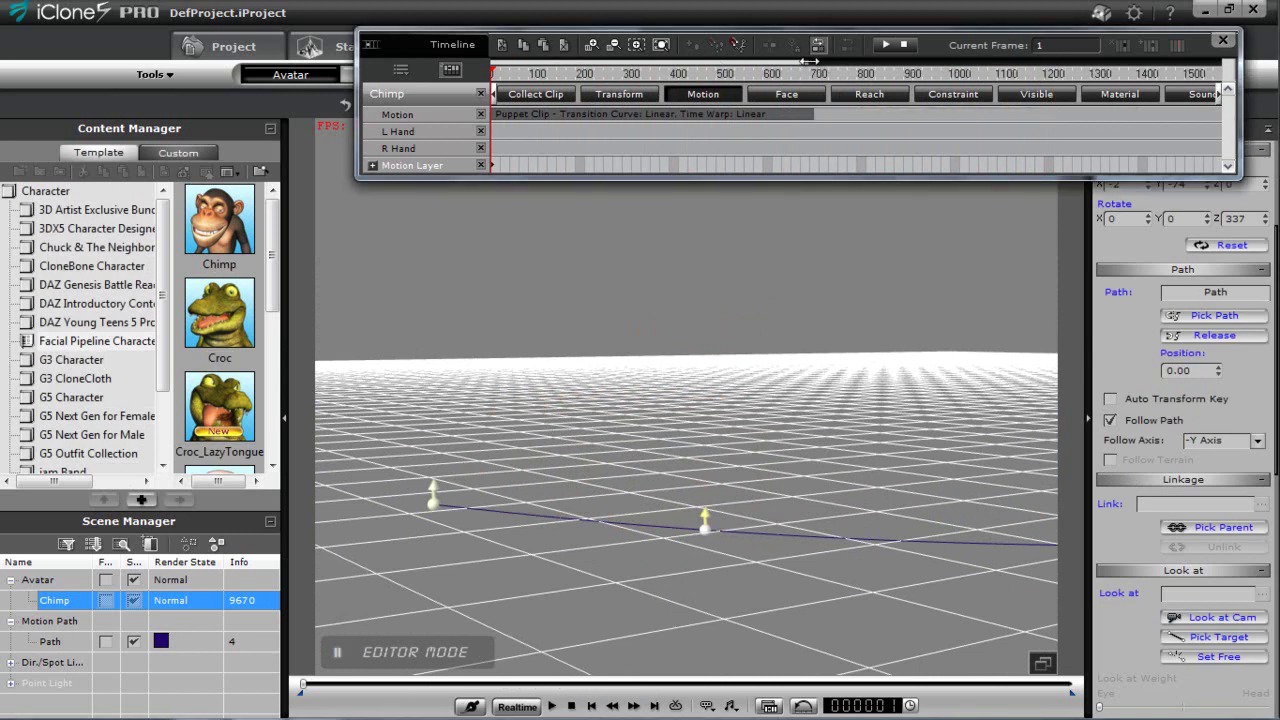
click(945, 95)
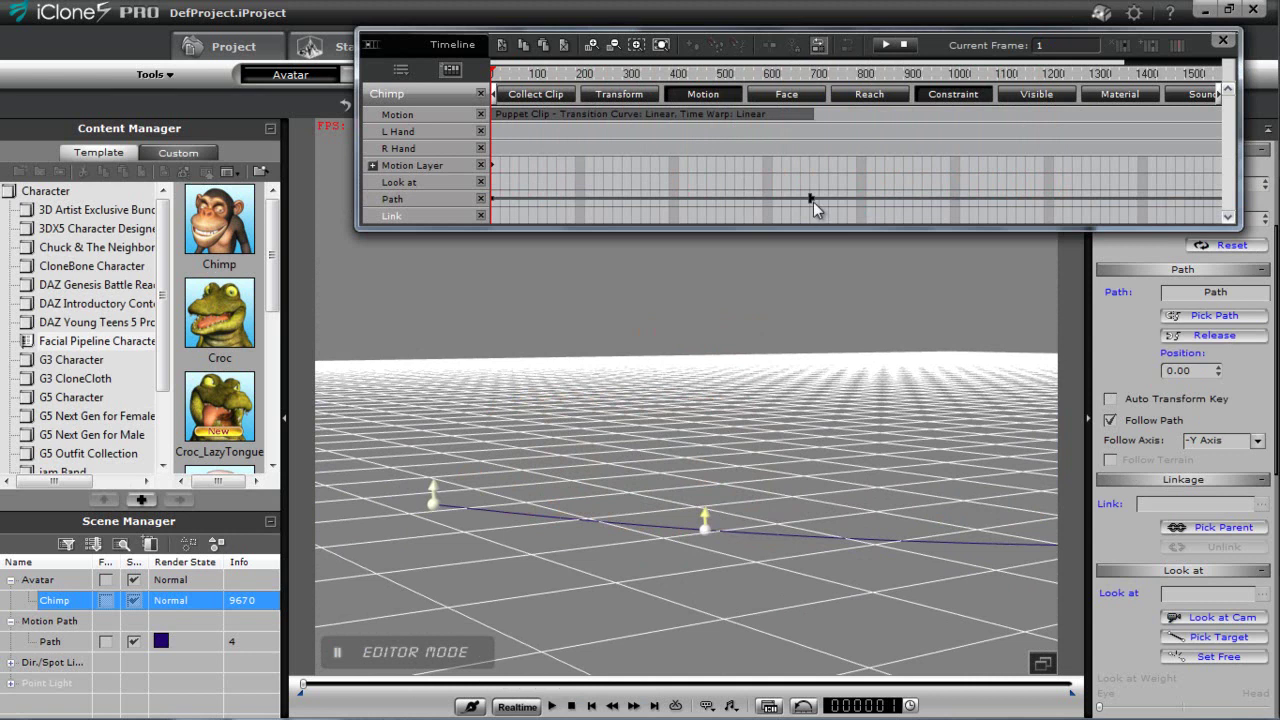
drag(816, 76, 648, 68)
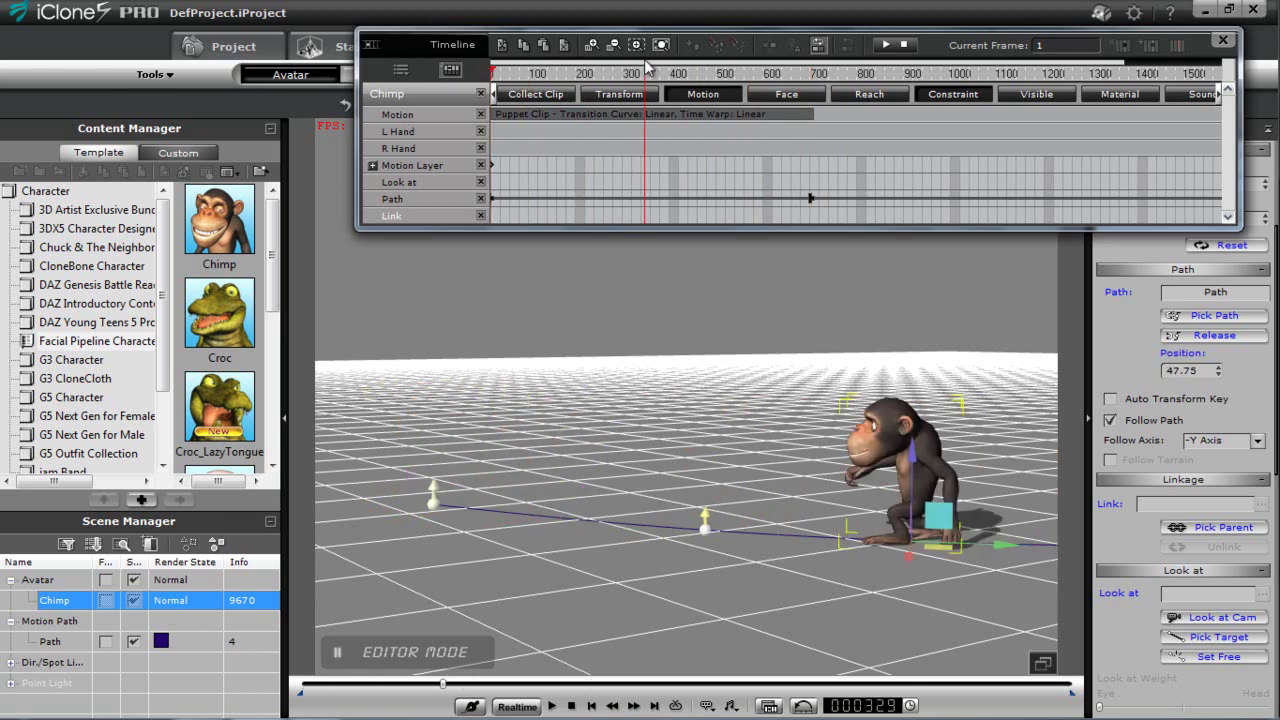
Shorten the chimp's puppet clip to end at about frame 415 and play the faster walk
click(673, 120)
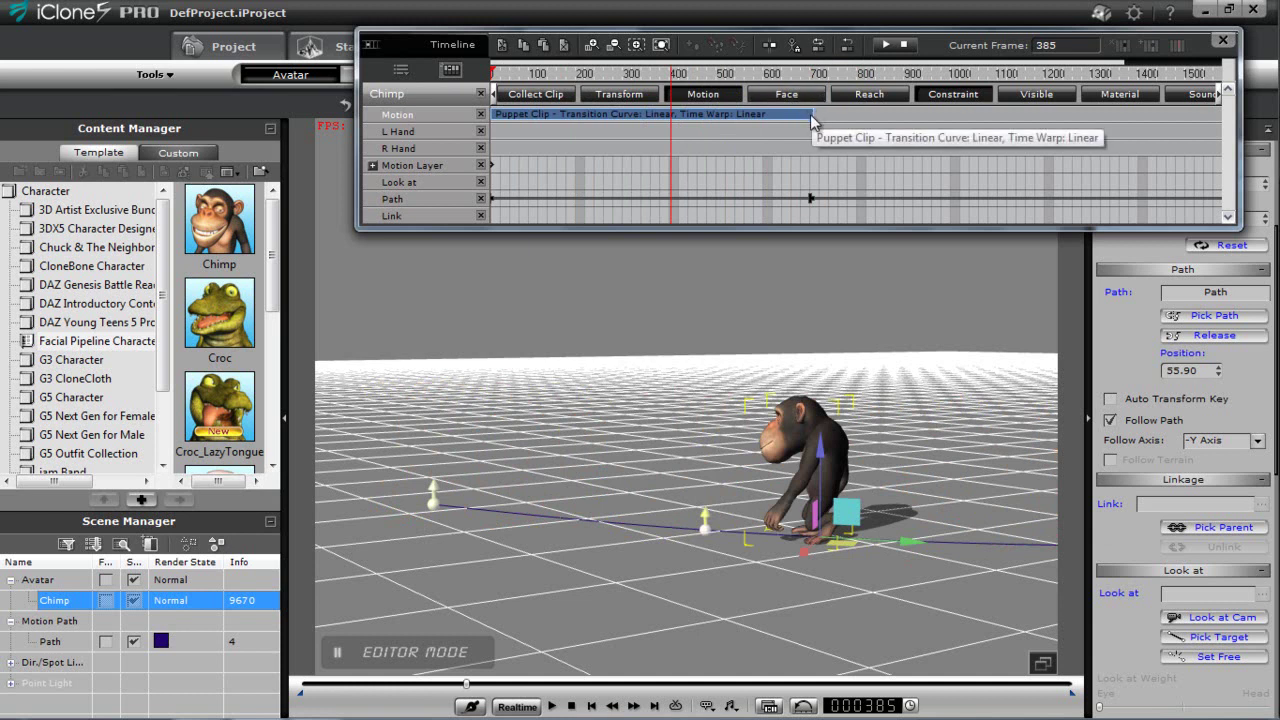
drag(812, 114, 686, 133)
scroll(871, 391, down, 2)
middle_drag(871, 391, 650, 408)
middle_drag(880, 415, 634, 415)
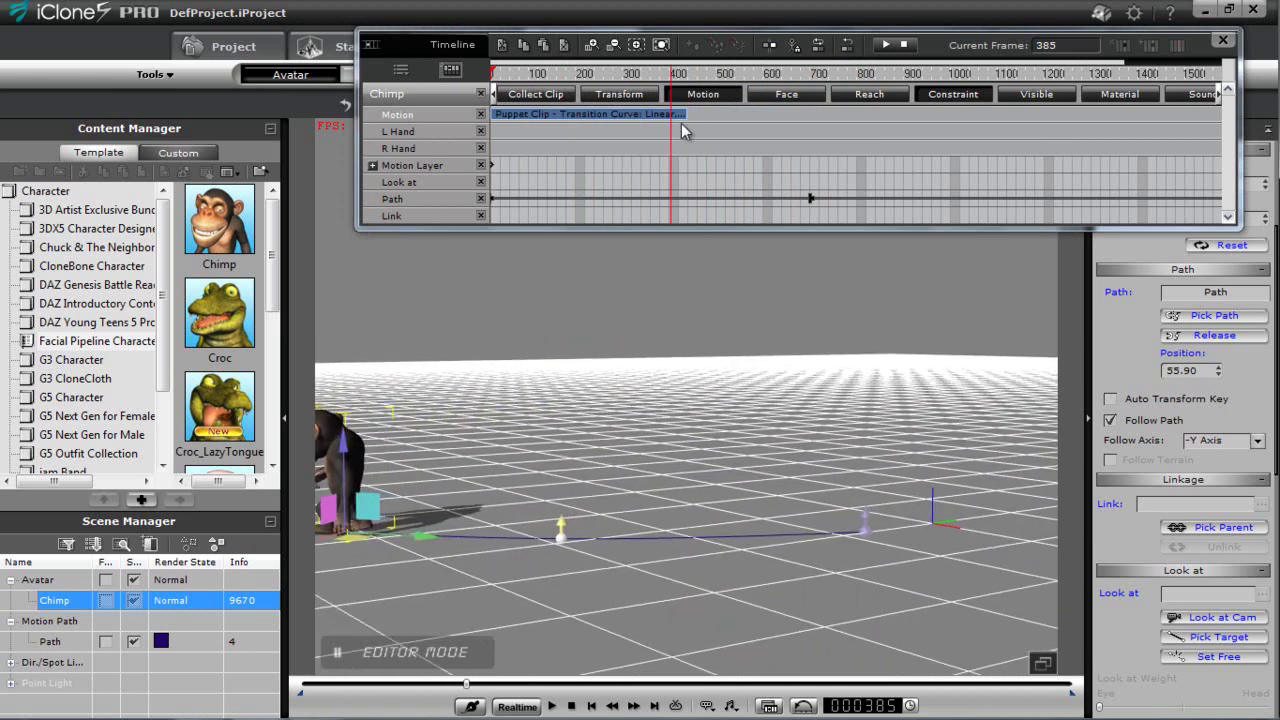
key(space)
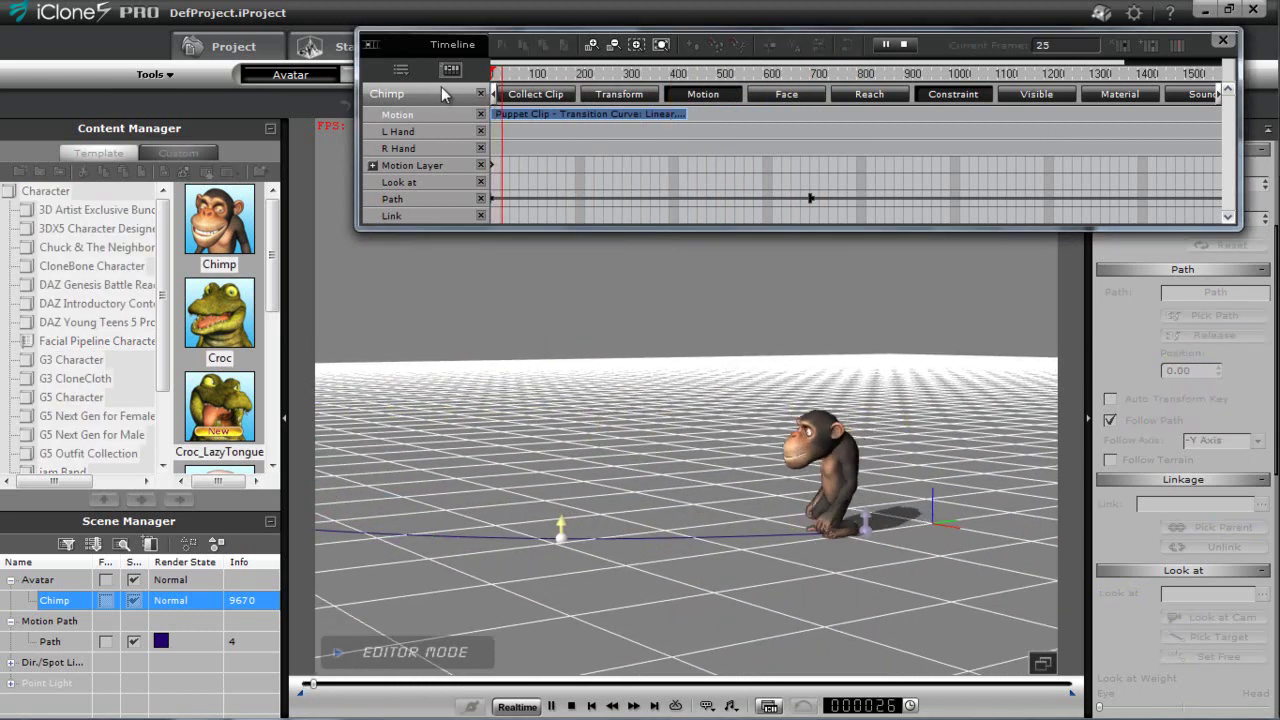
Extend the end of the puppet clip to about frame 465 and check the walk's pace
key(space)
drag(690, 117, 709, 116)
key(space)
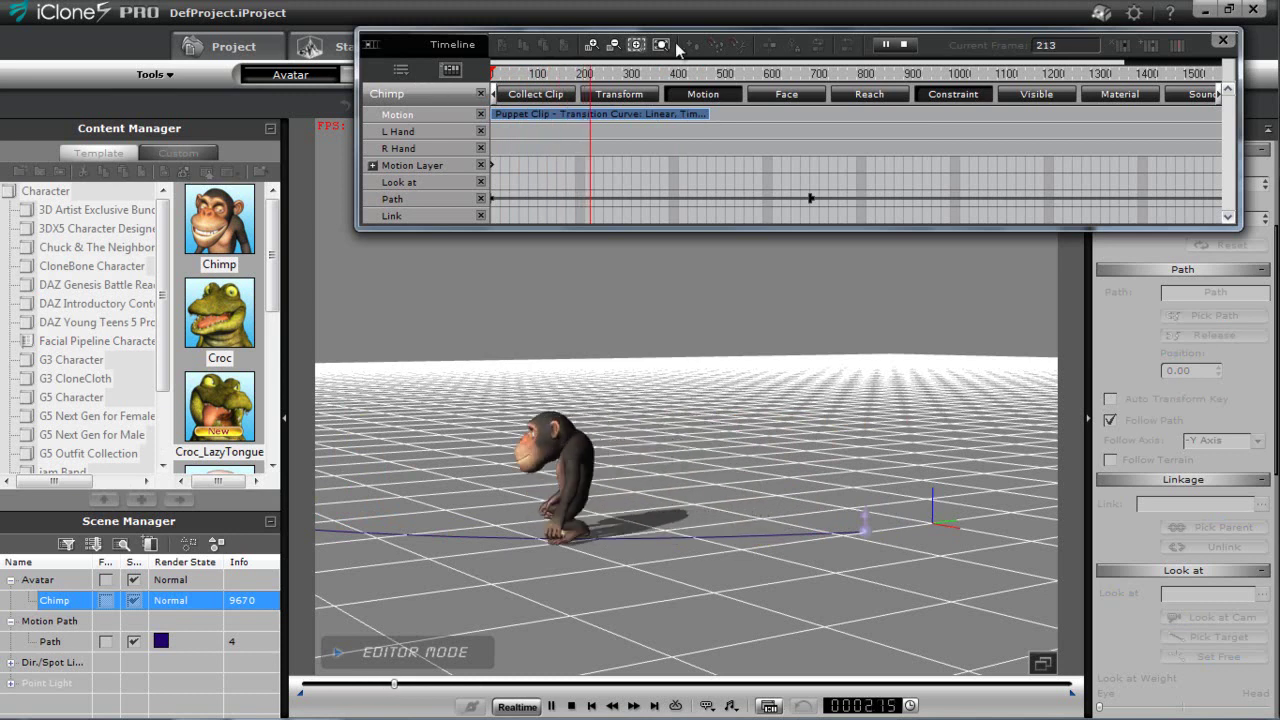
key(space)
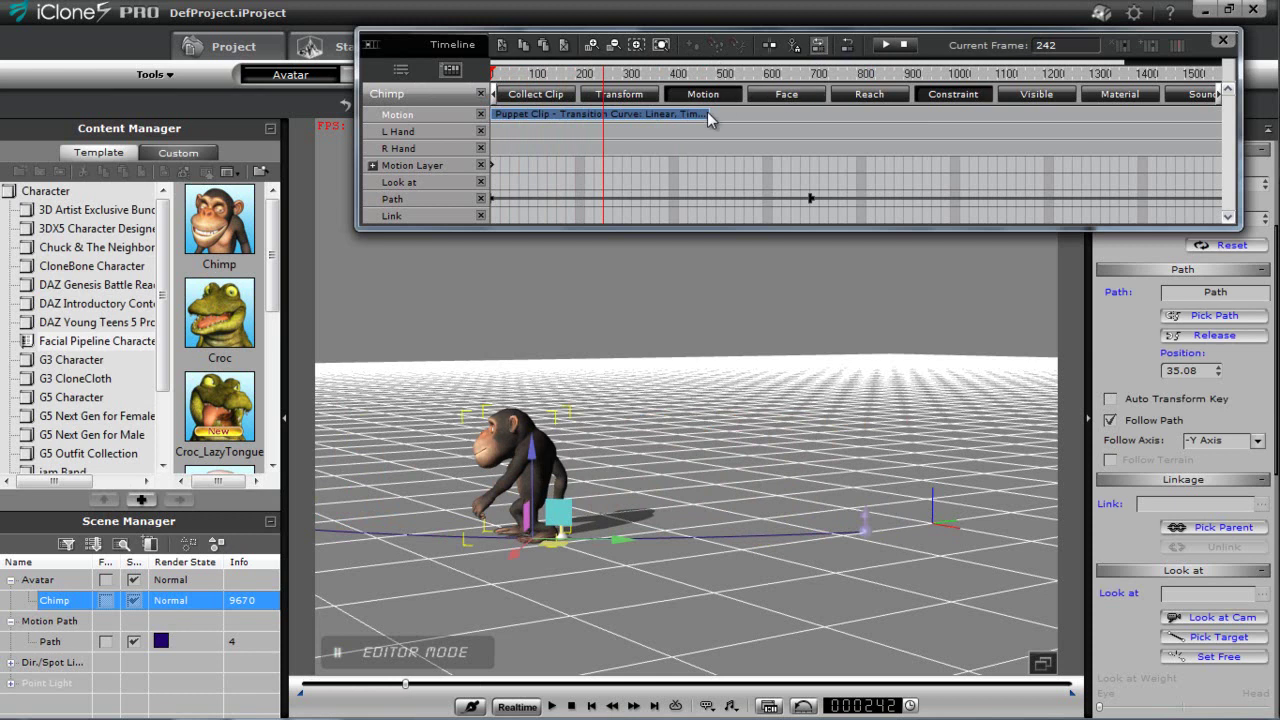
Stretch the puppet clip to end at about frame 930, play the slower walk from a raised view, and return to frame 1
click(760, 113)
key(space)
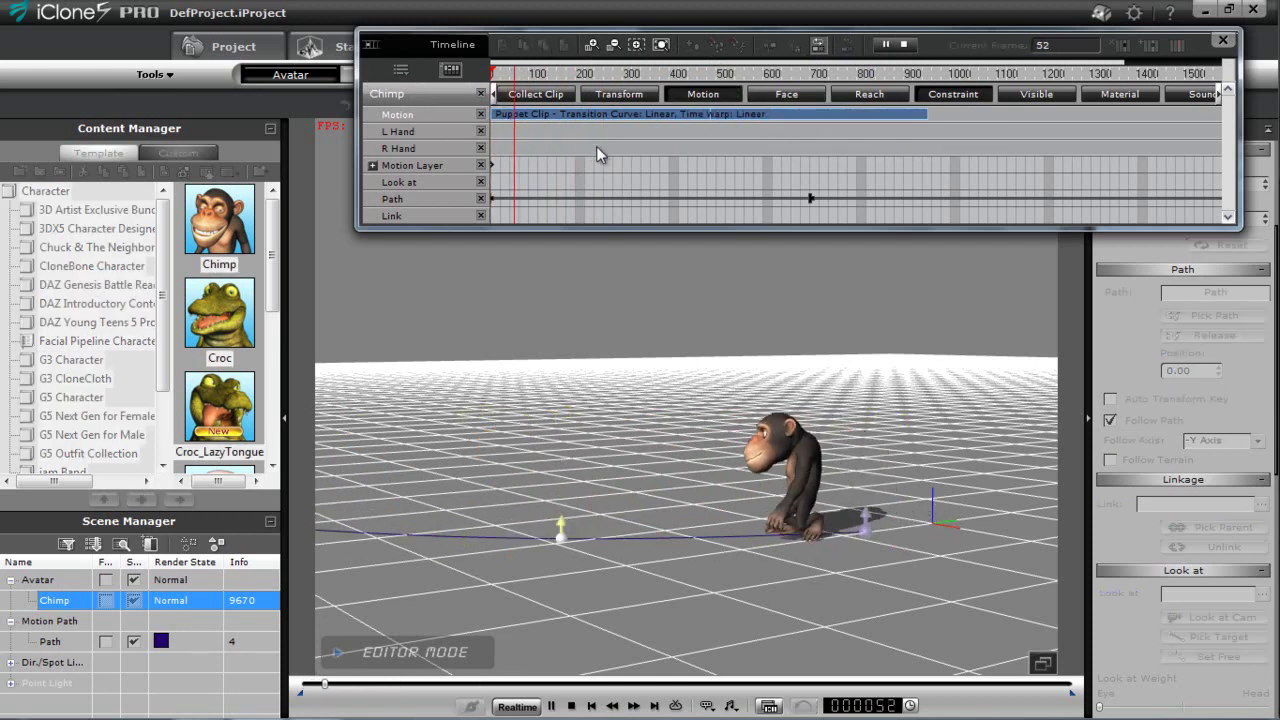
middle_drag(677, 309, 582, 463)
drag(608, 430, 750, 439)
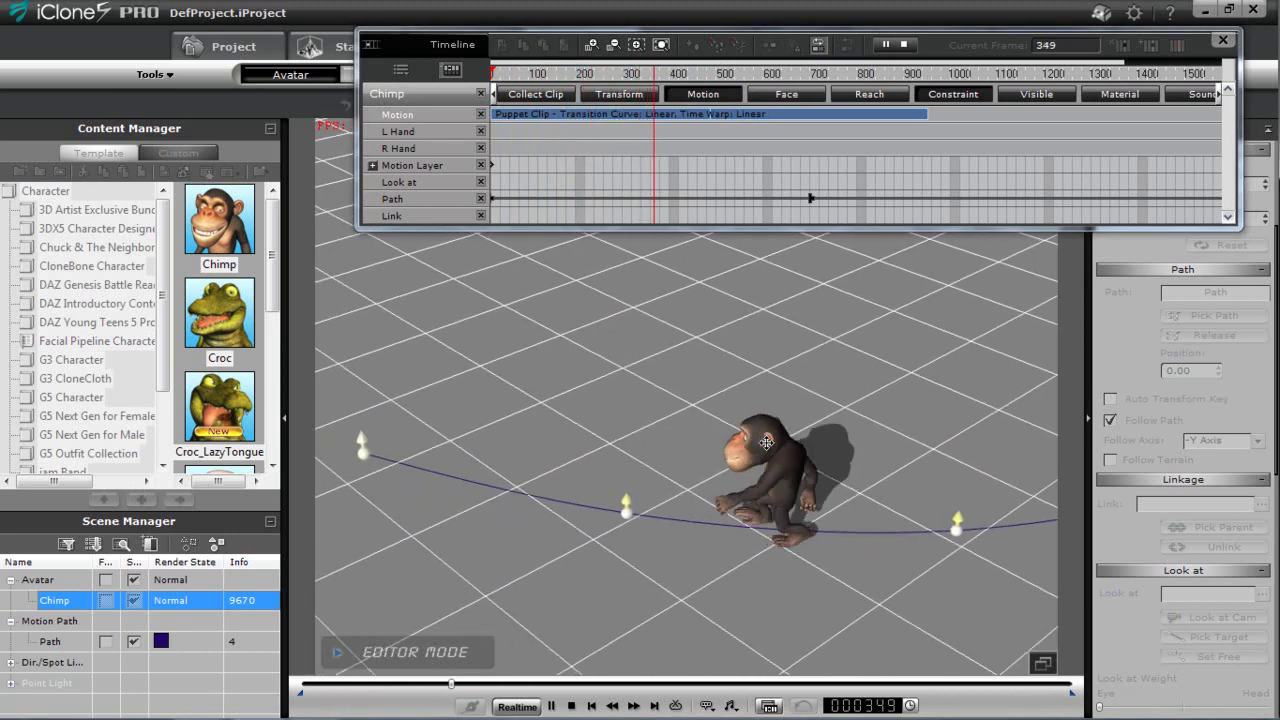
click(573, 706)
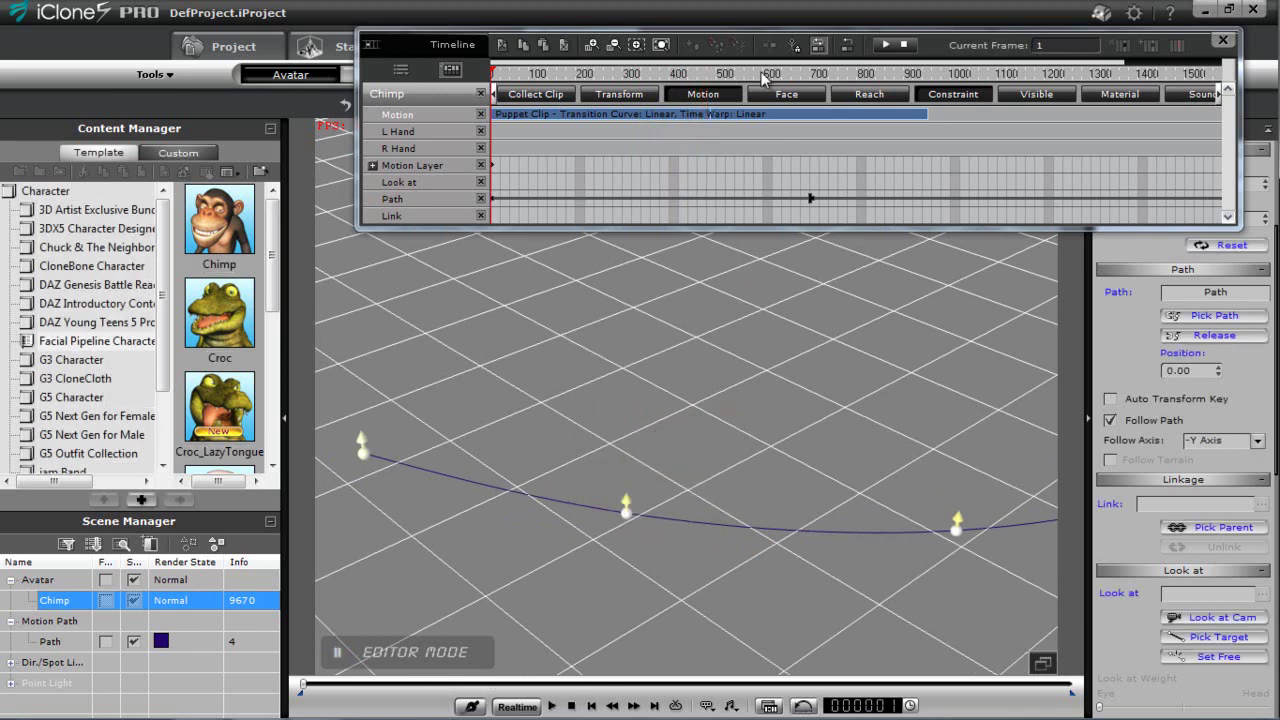
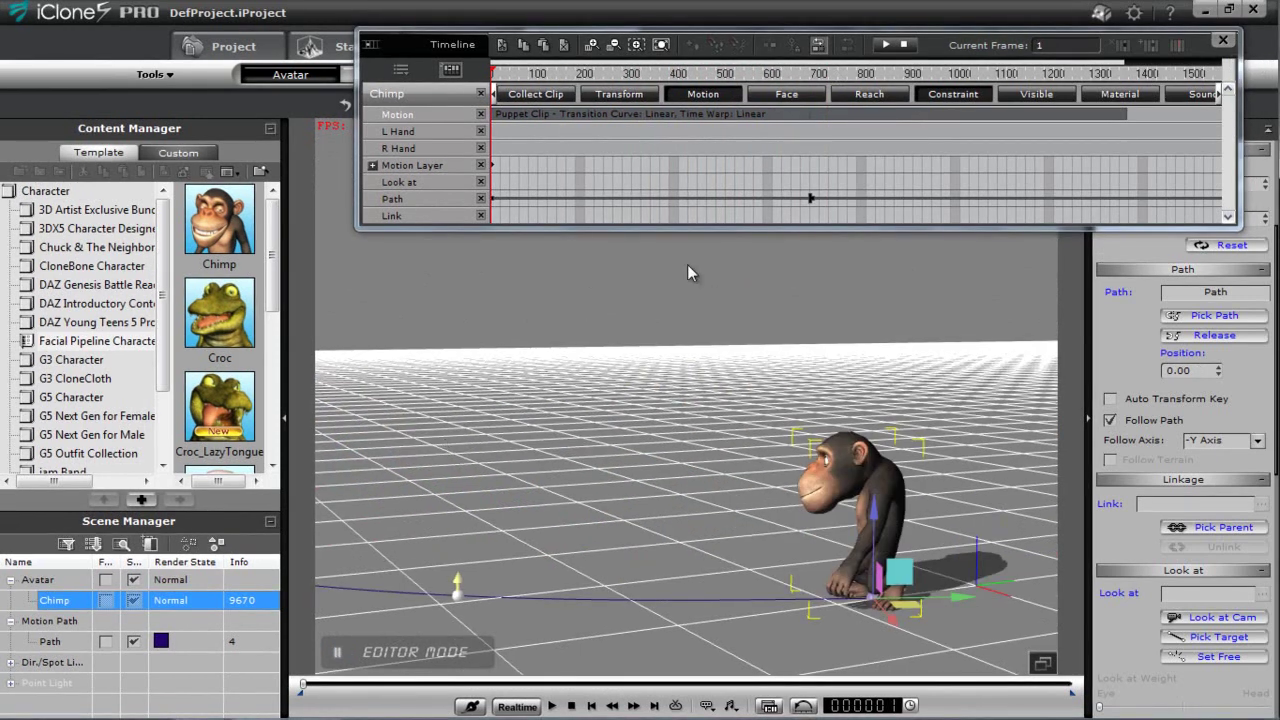
Close the timeline and add the Unicycle C cart from the Chinese Riverside Town props to the scene
click(1222, 40)
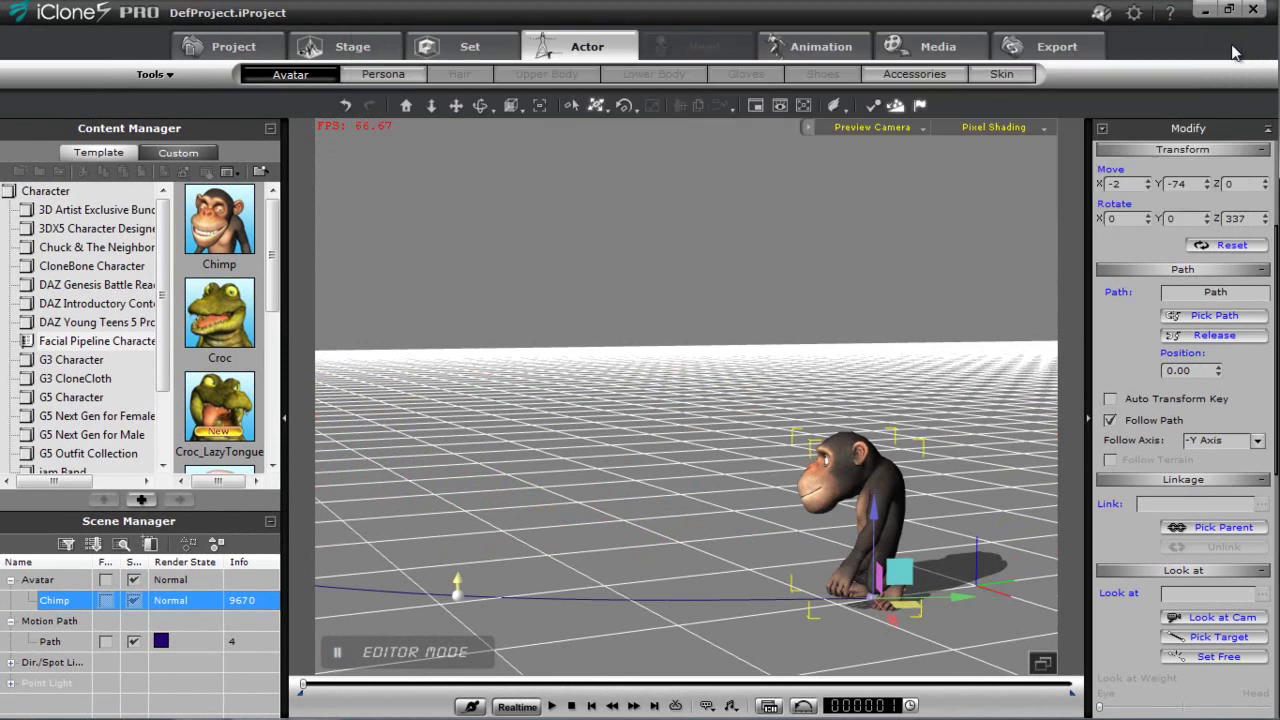
click(500, 47)
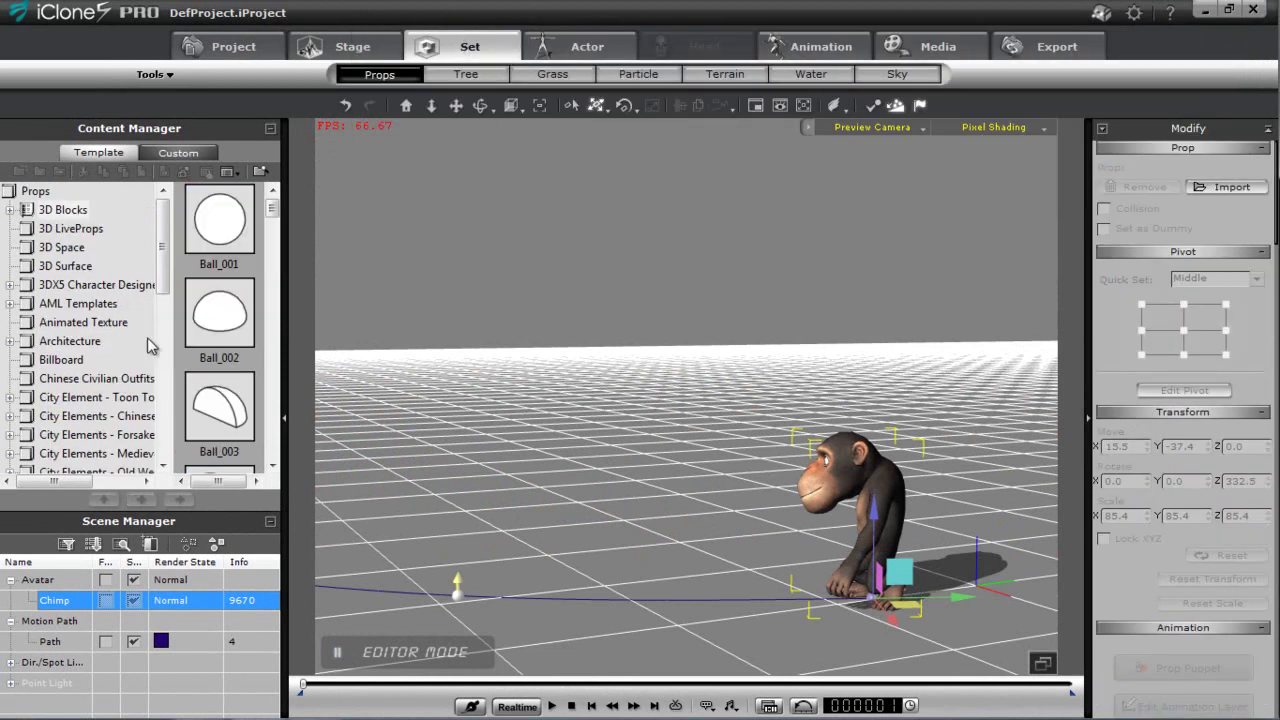
drag(275, 209, 275, 207)
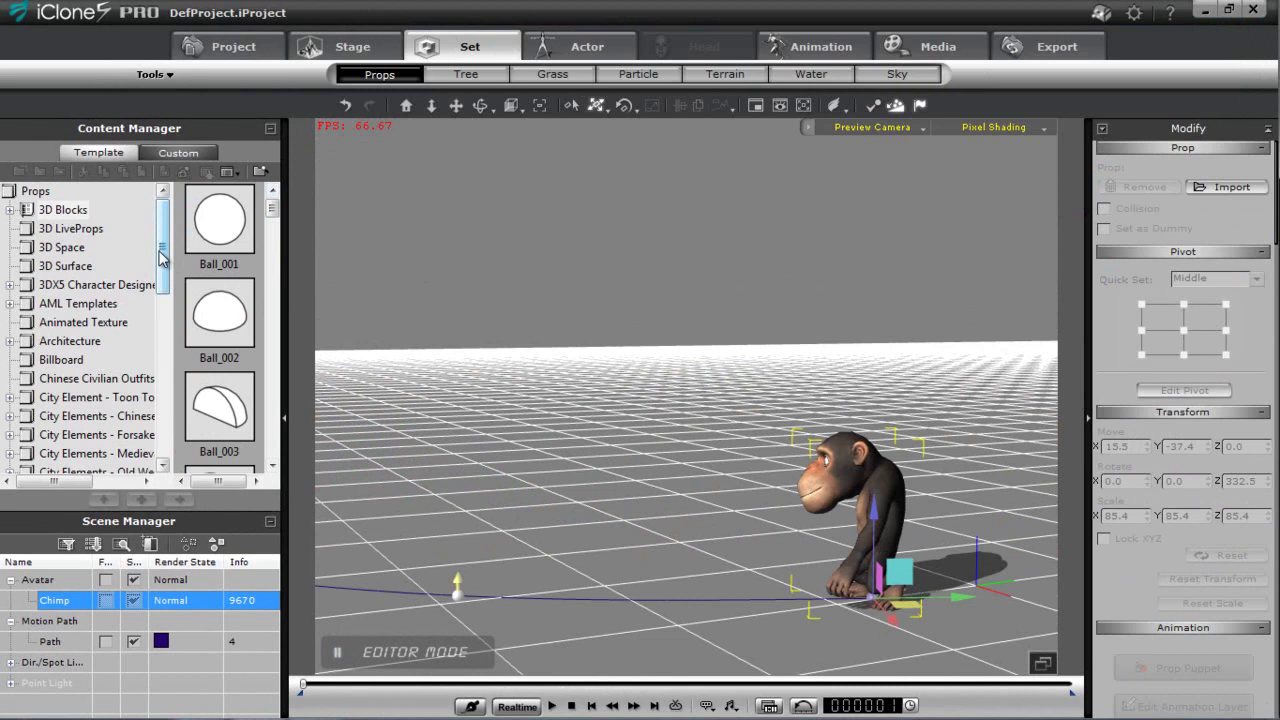
drag(160, 258, 160, 303)
click(95, 285)
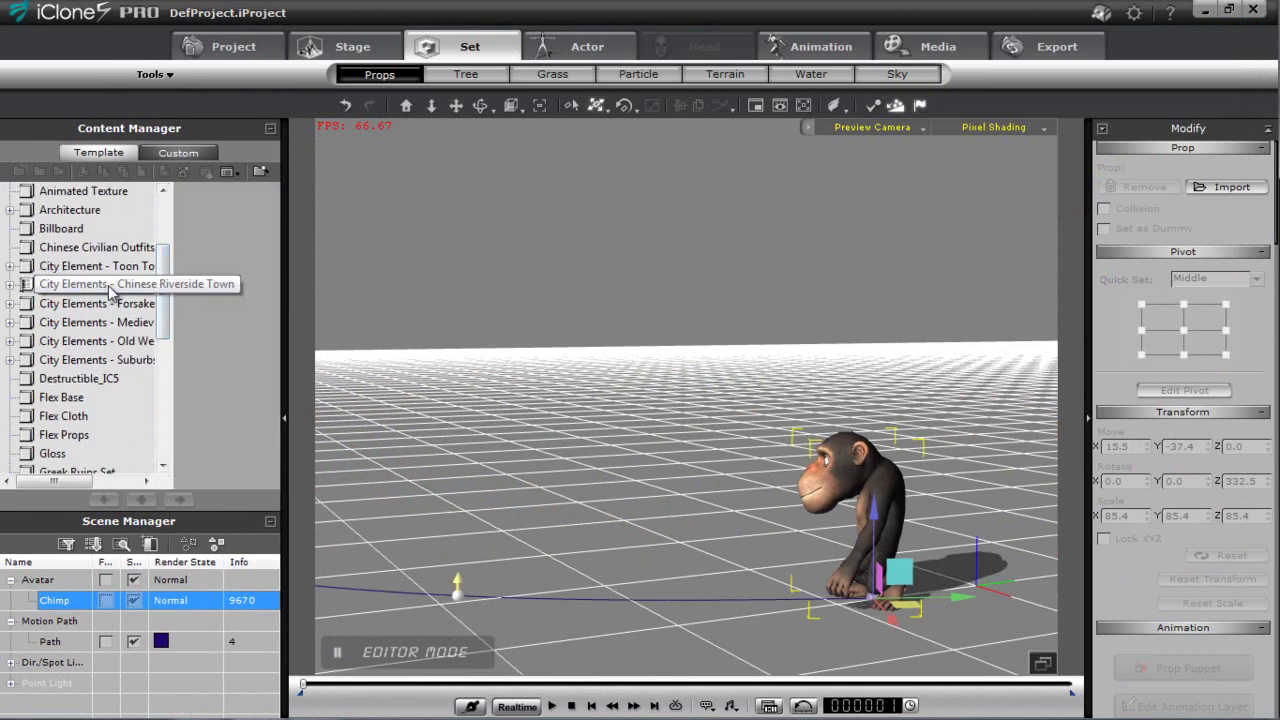
click(9, 285)
click(70, 341)
click(29, 341)
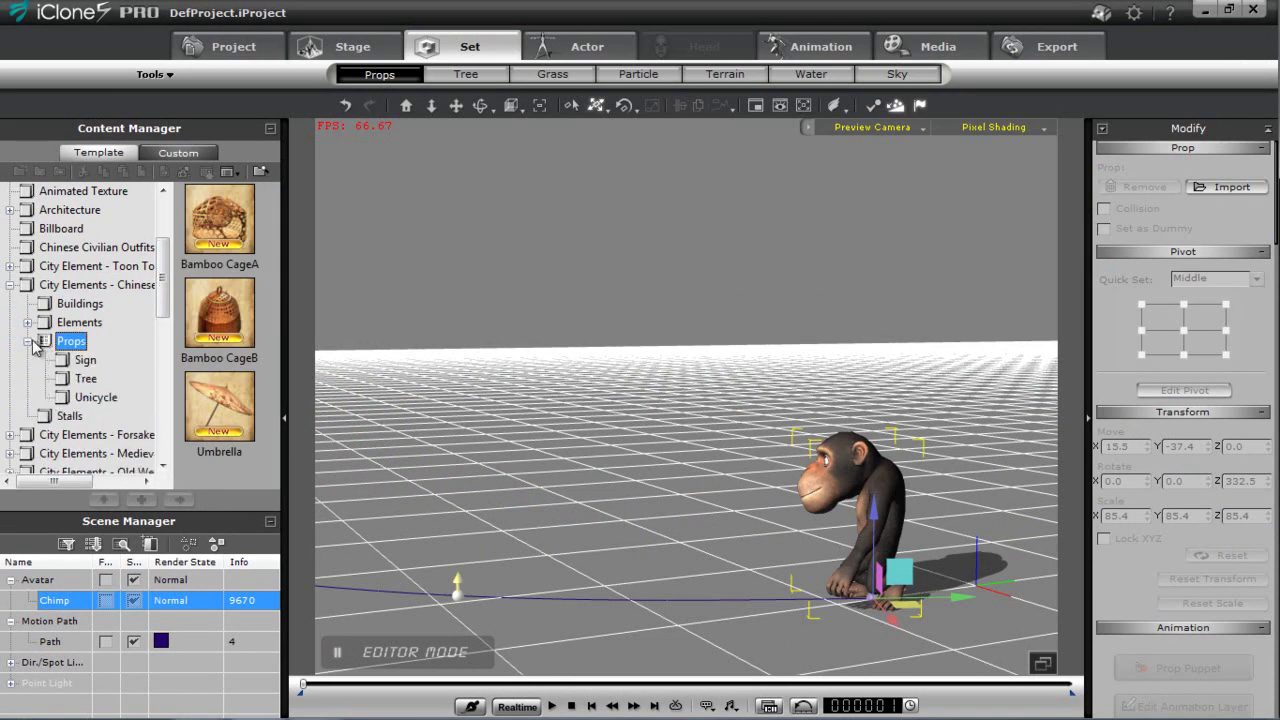
click(95, 397)
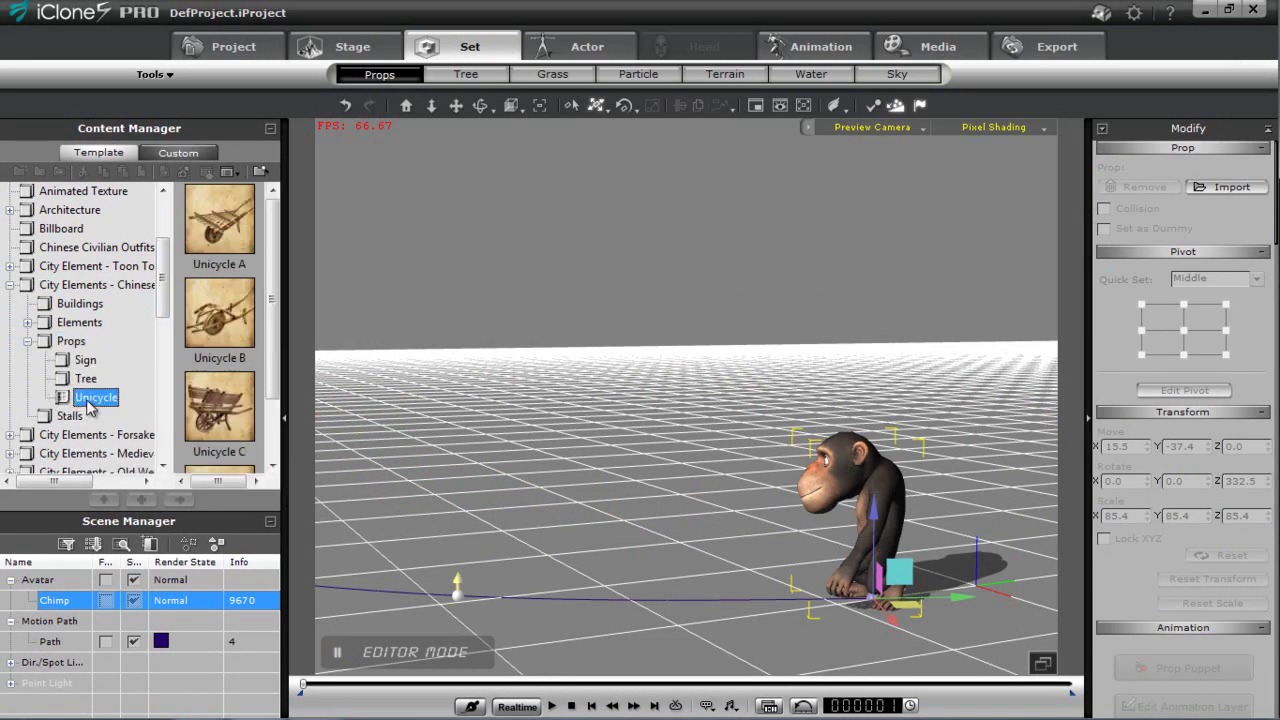
double_click(225, 425)
Place the cart in front of the chimp at about X -20, Y -116 and scale it down uniformly to about 62
middle_drag(844, 341, 846, 444)
right_drag(806, 376, 762, 457)
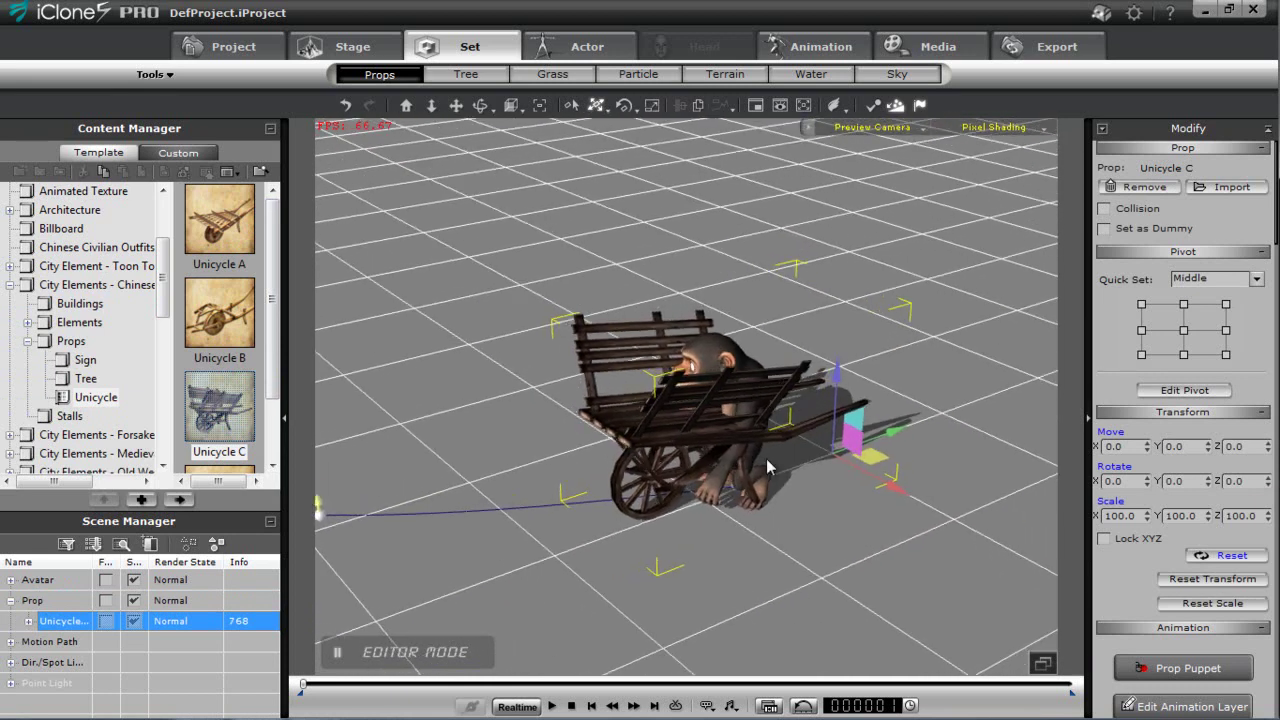
drag(905, 425, 608, 584)
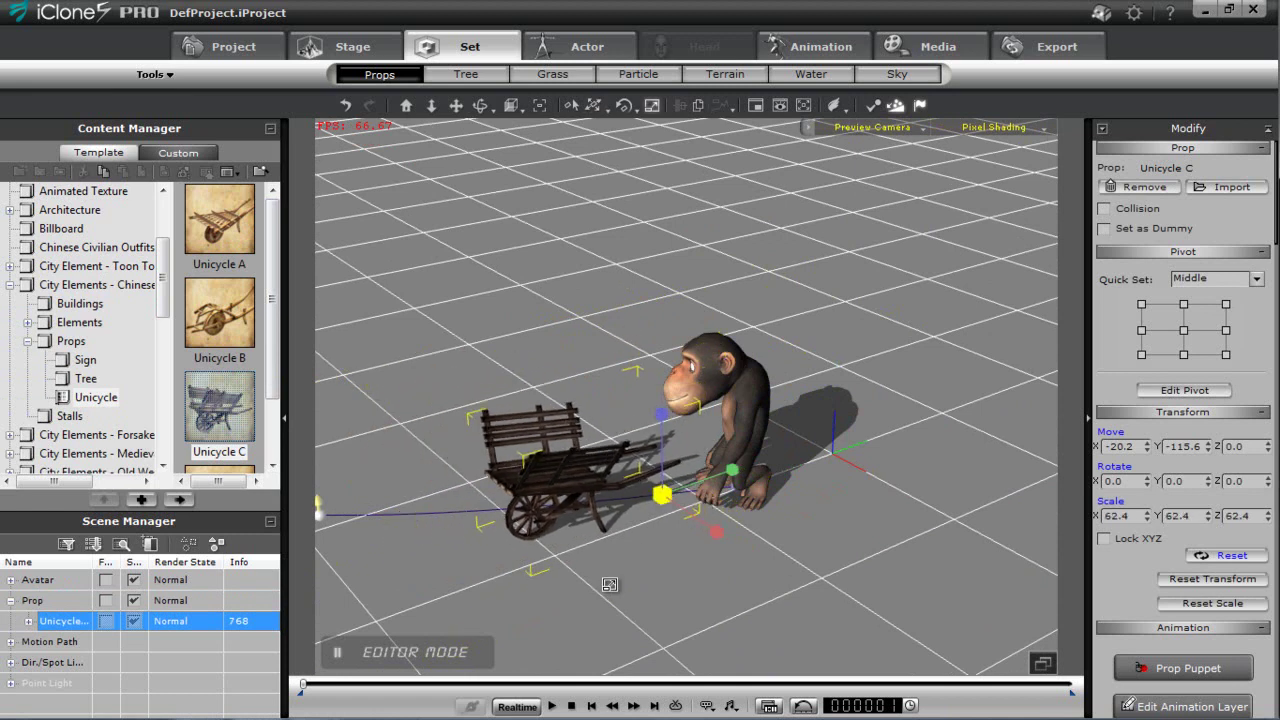
Rotate the cart about the Z axis to about 335 degrees to line it up with the chimp and the path
scroll(676, 578, up, 5)
right_drag(633, 502, 597, 316)
middle_drag(573, 459, 702, 388)
right_drag(703, 393, 726, 490)
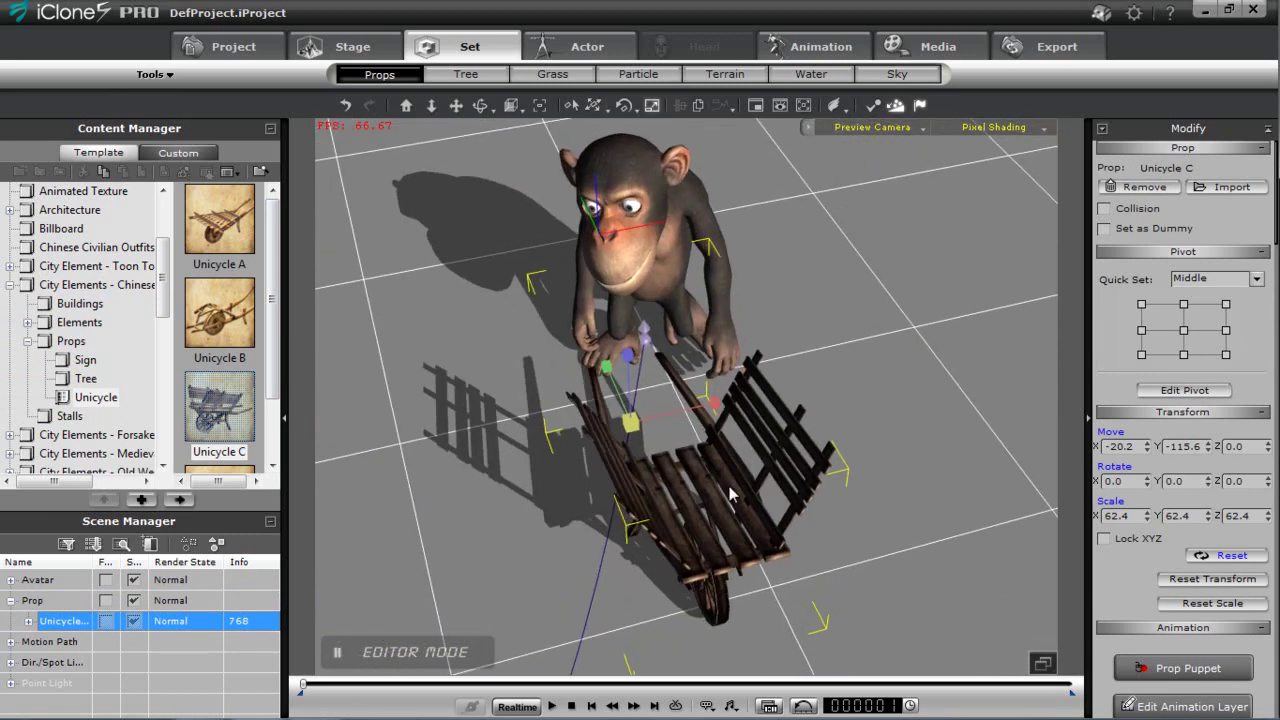
key(e)
drag(705, 452, 685, 467)
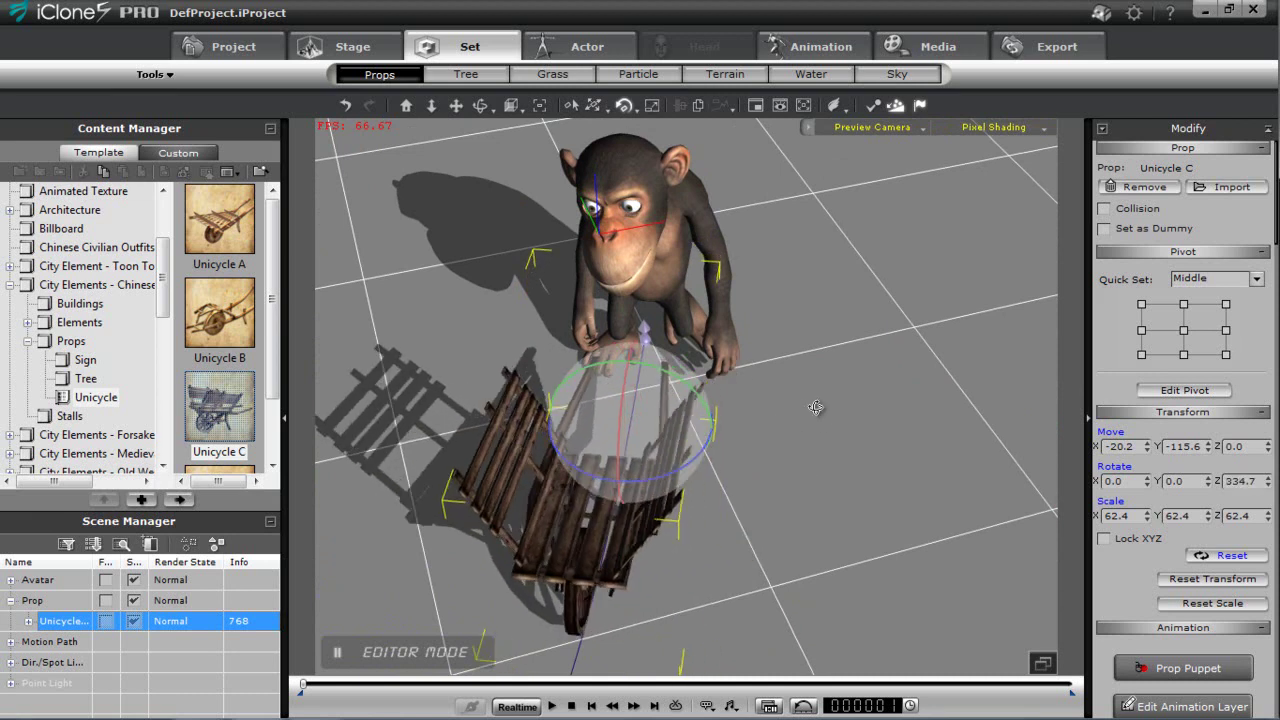
Move the cart closer to the chimp's hands, to about X -15.5, Y -105.6
right_drag(817, 410, 571, 467)
scroll(840, 463, up, 5)
right_drag(838, 462, 688, 298)
scroll(688, 298, down, 5)
middle_drag(711, 418, 681, 417)
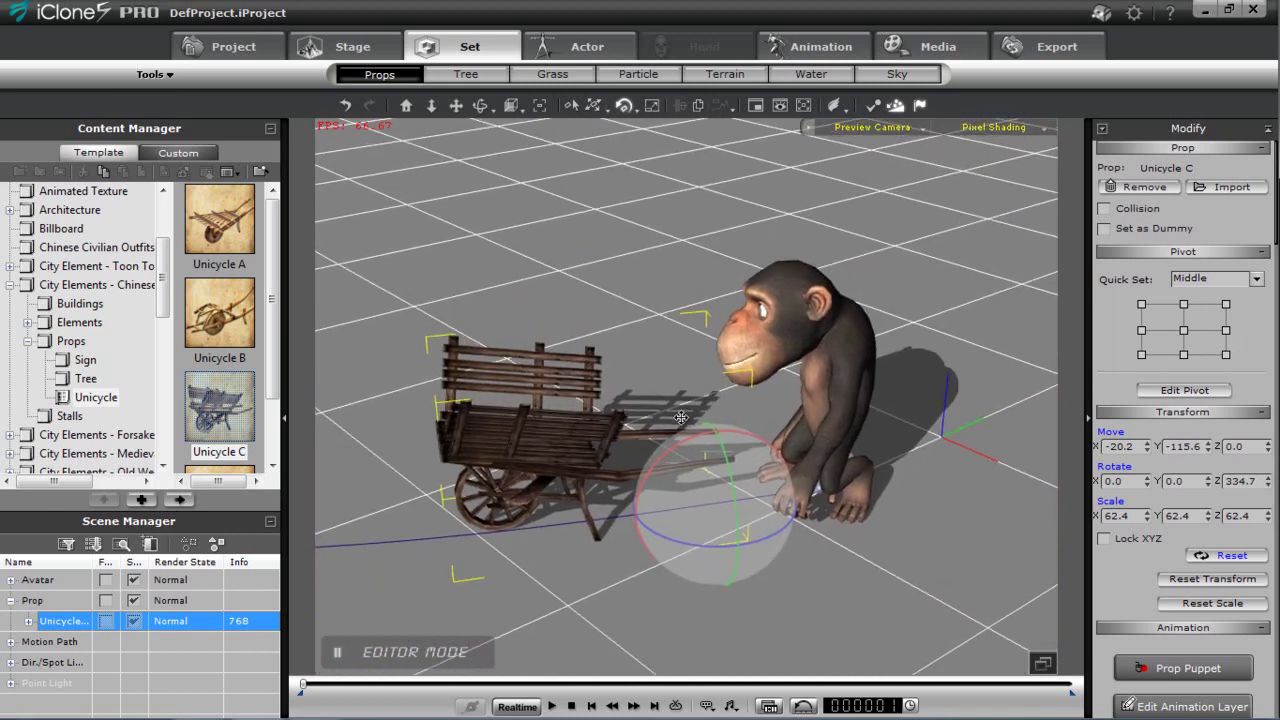
key(w)
drag(789, 494, 824, 498)
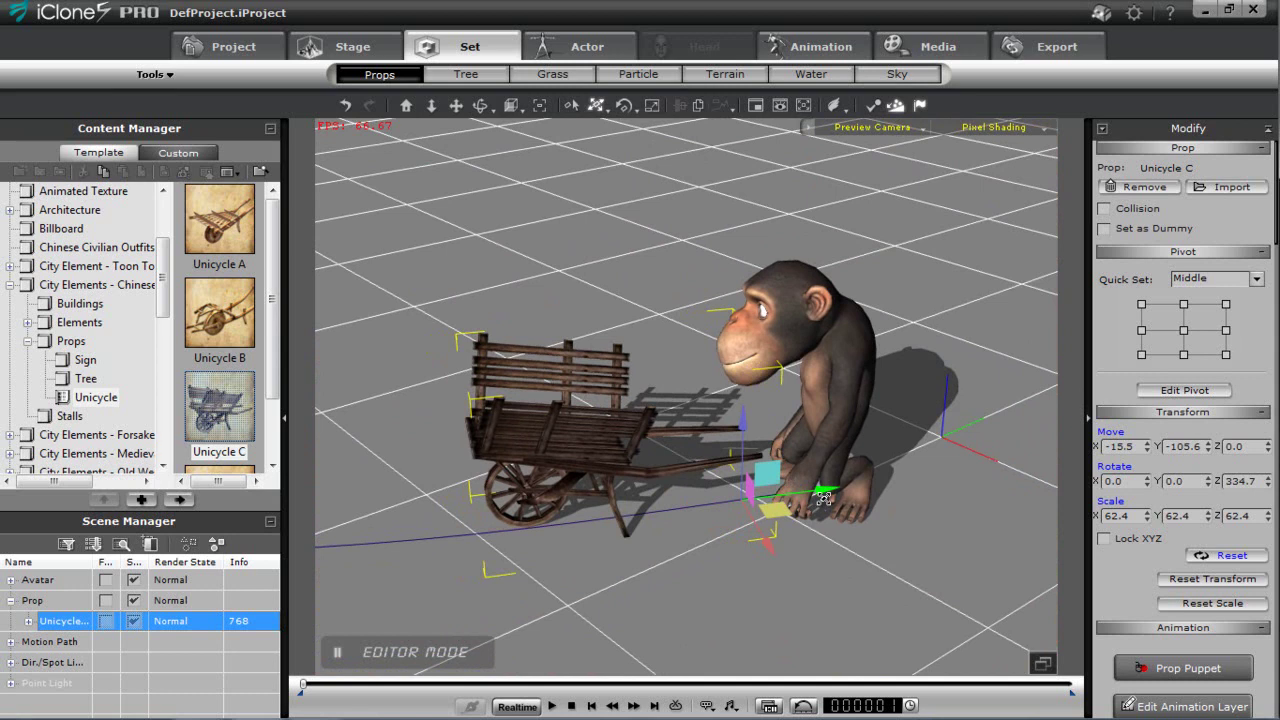
Add the Cone_001 block from 3D Blocks near the chimp's hands and scale it down uniformly to about 17
right_drag(731, 371, 987, 430)
right_drag(712, 474, 483, 460)
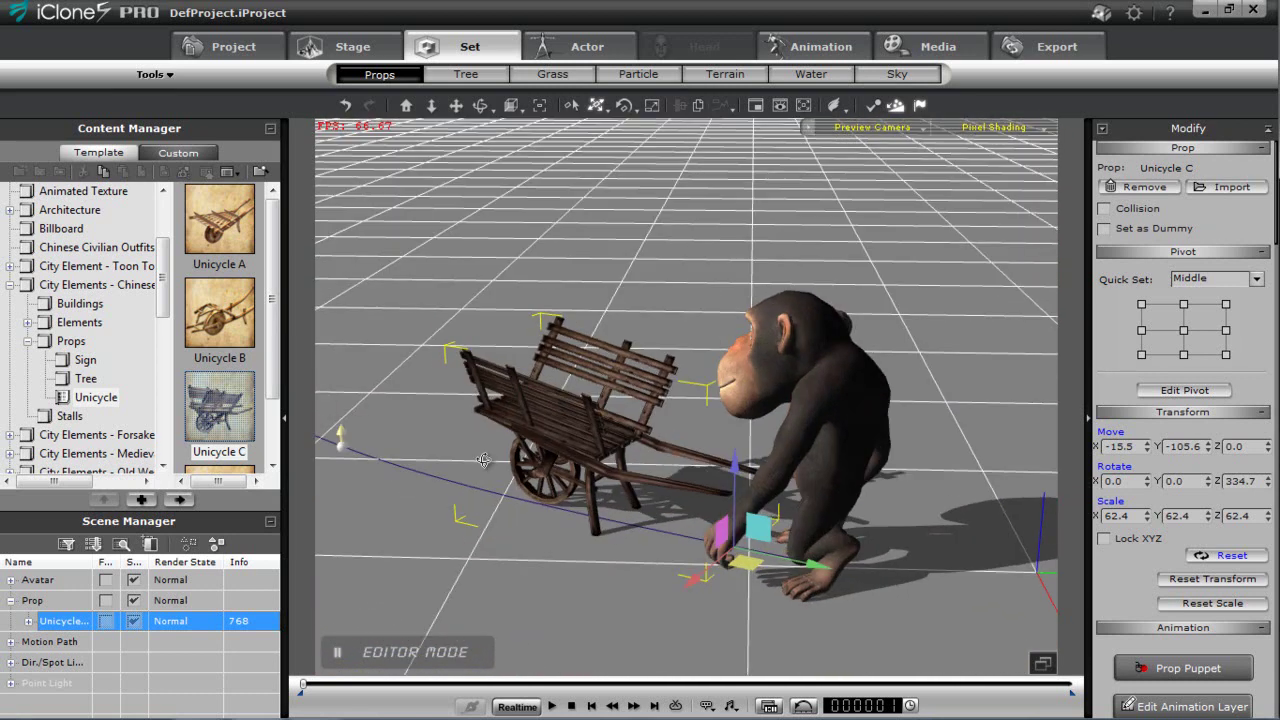
middle_drag(789, 440, 711, 385)
scroll(705, 351, down, 2)
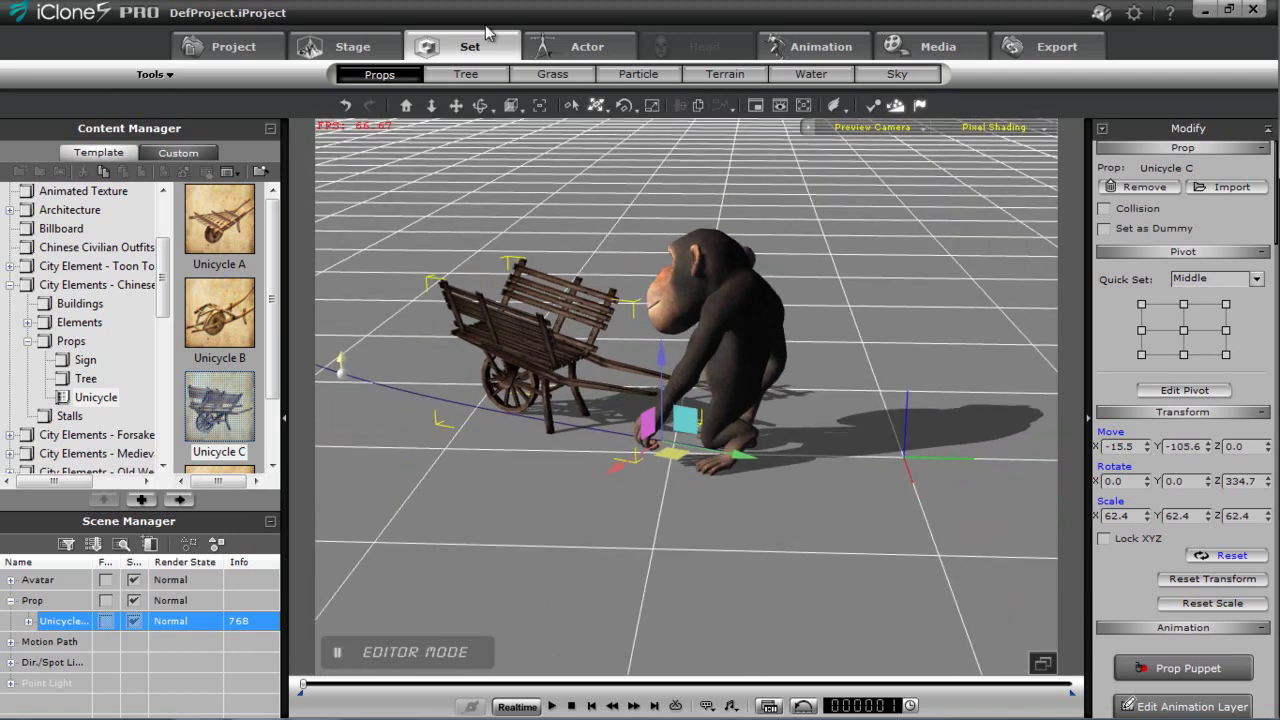
drag(165, 255, 165, 210)
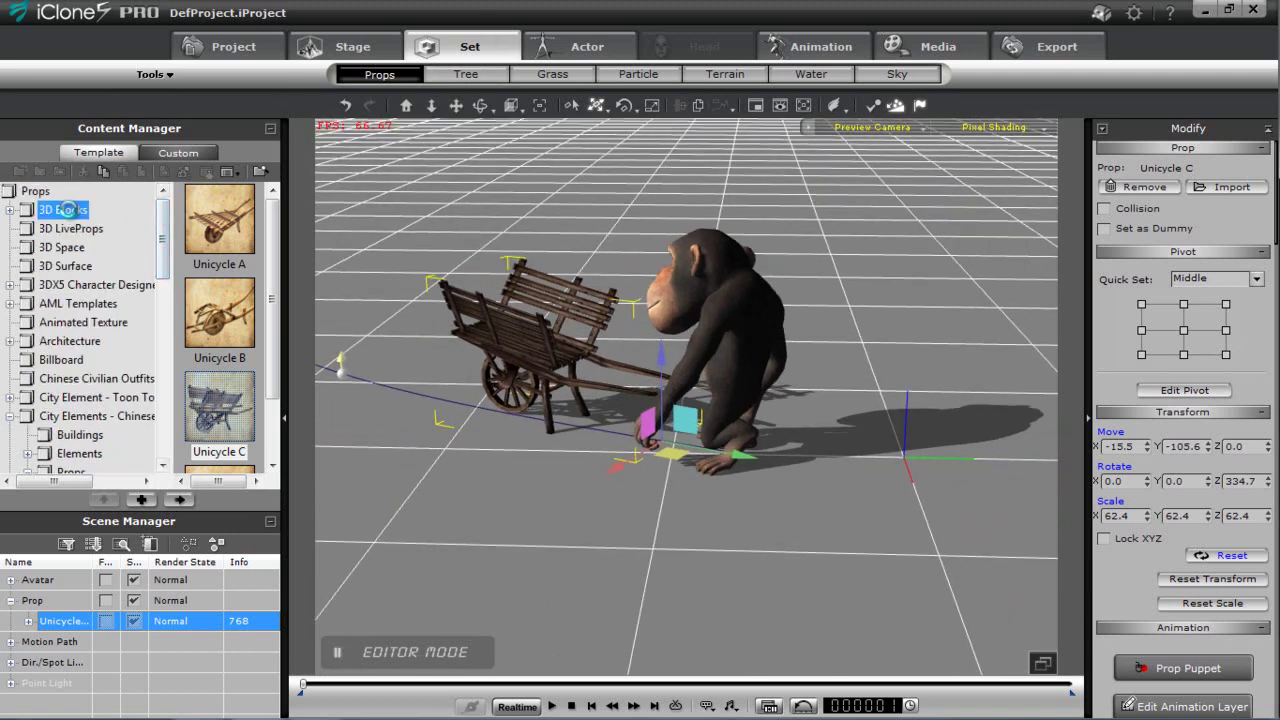
click(95, 211)
drag(271, 210, 280, 270)
drag(241, 333, 637, 508)
key(r)
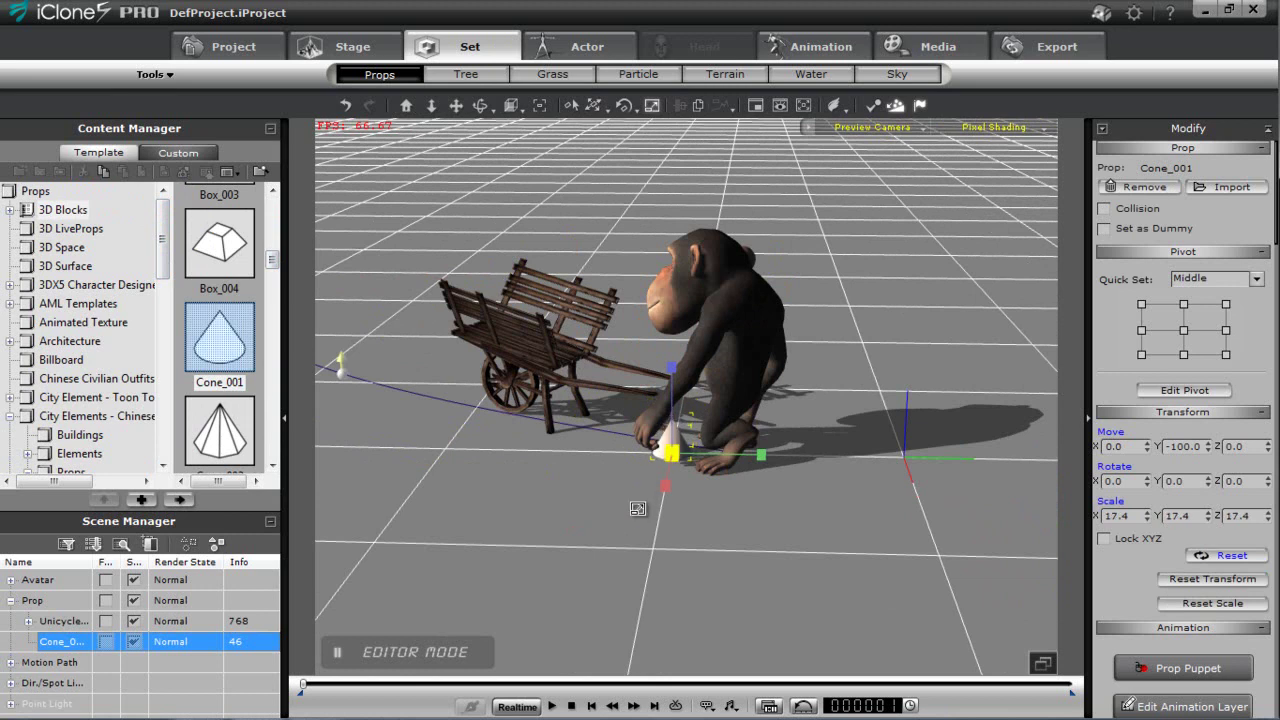
Hide the chimp and raise the cone off the ground onto the end of one cart handle
click(134, 580)
right_drag(823, 407, 779, 462)
key(w)
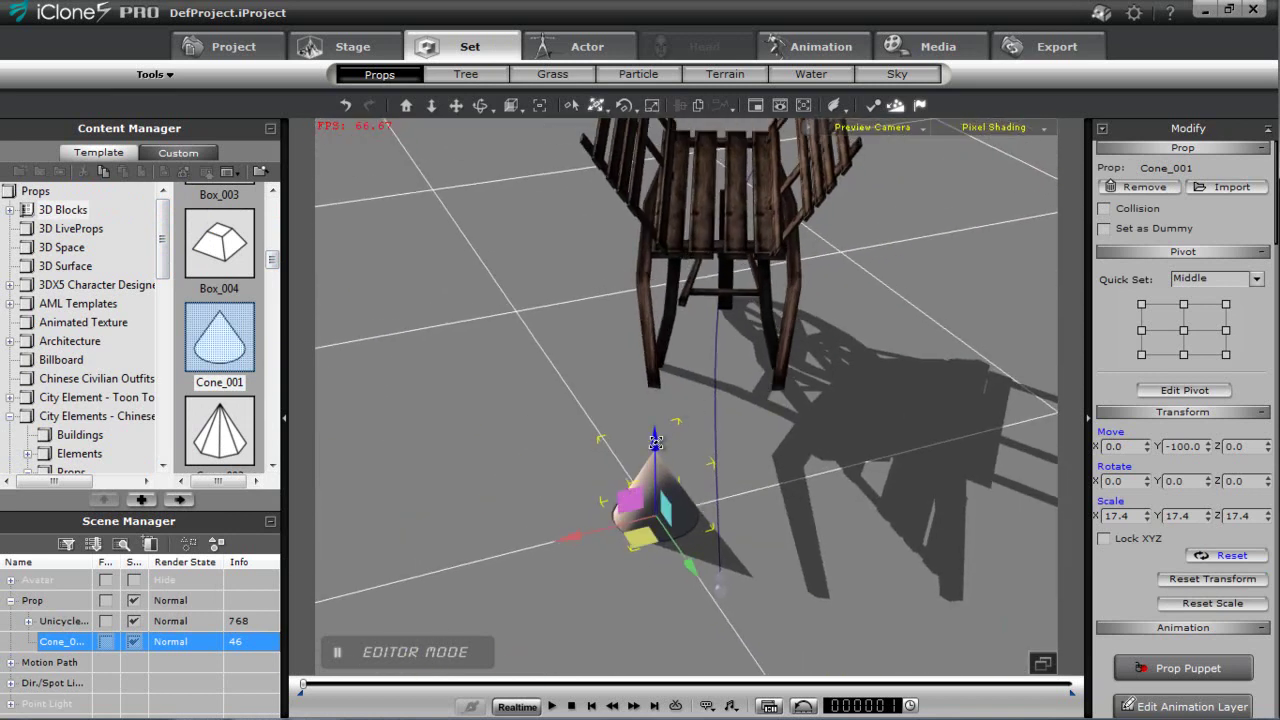
drag(655, 442, 653, 309)
right_drag(651, 323, 809, 418)
drag(697, 393, 609, 390)
drag(561, 304, 563, 335)
Duplicate the cone onto the end of the other cart handle, at about X -30.5, Y -106, Z 21.8
right_drag(686, 404, 185, 430)
drag(556, 438, 676, 424)
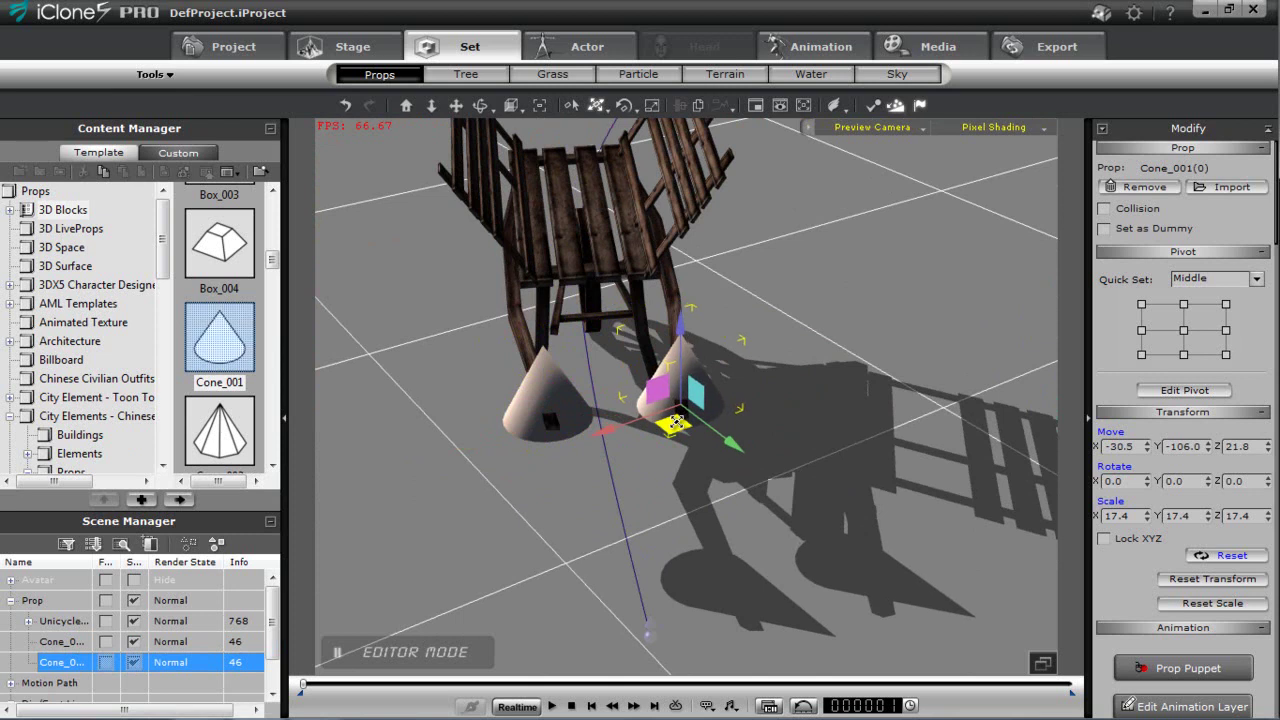
right_drag(525, 519, 766, 481)
middle_drag(668, 416, 784, 421)
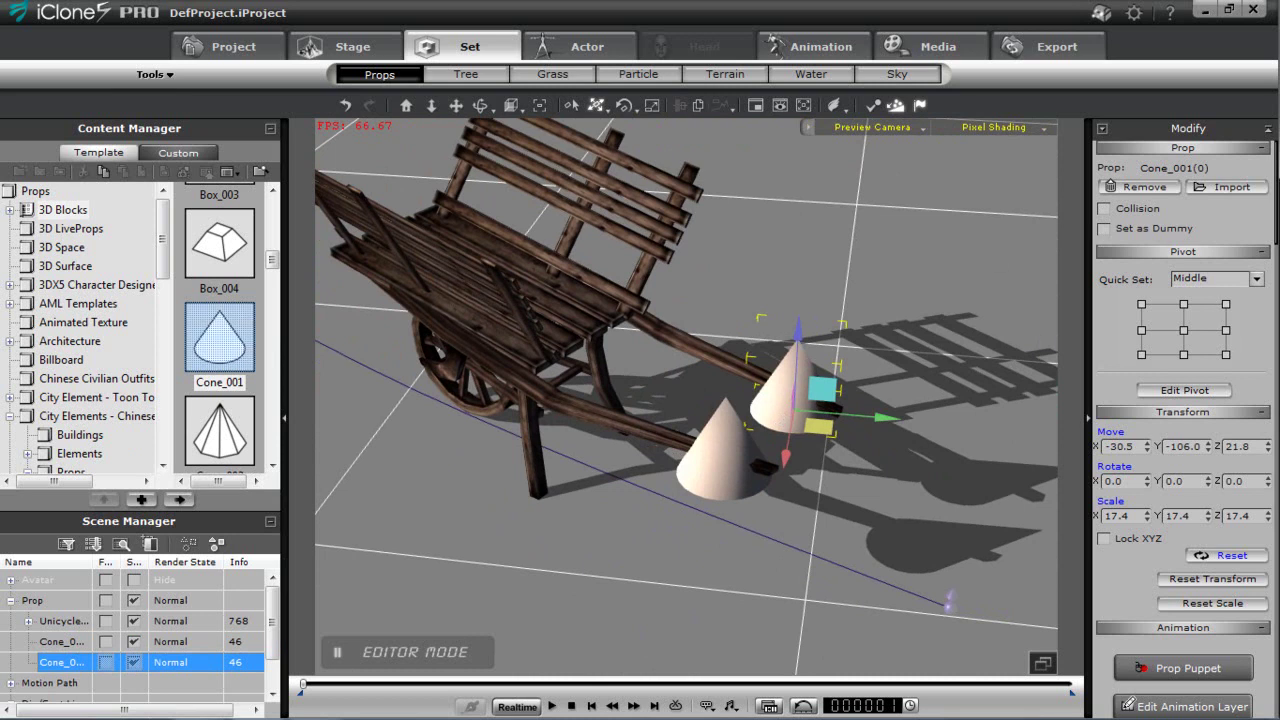
Attach both cones to the cart as their parent, inheriting move, rotate and scale
drag(1276, 198, 1277, 358)
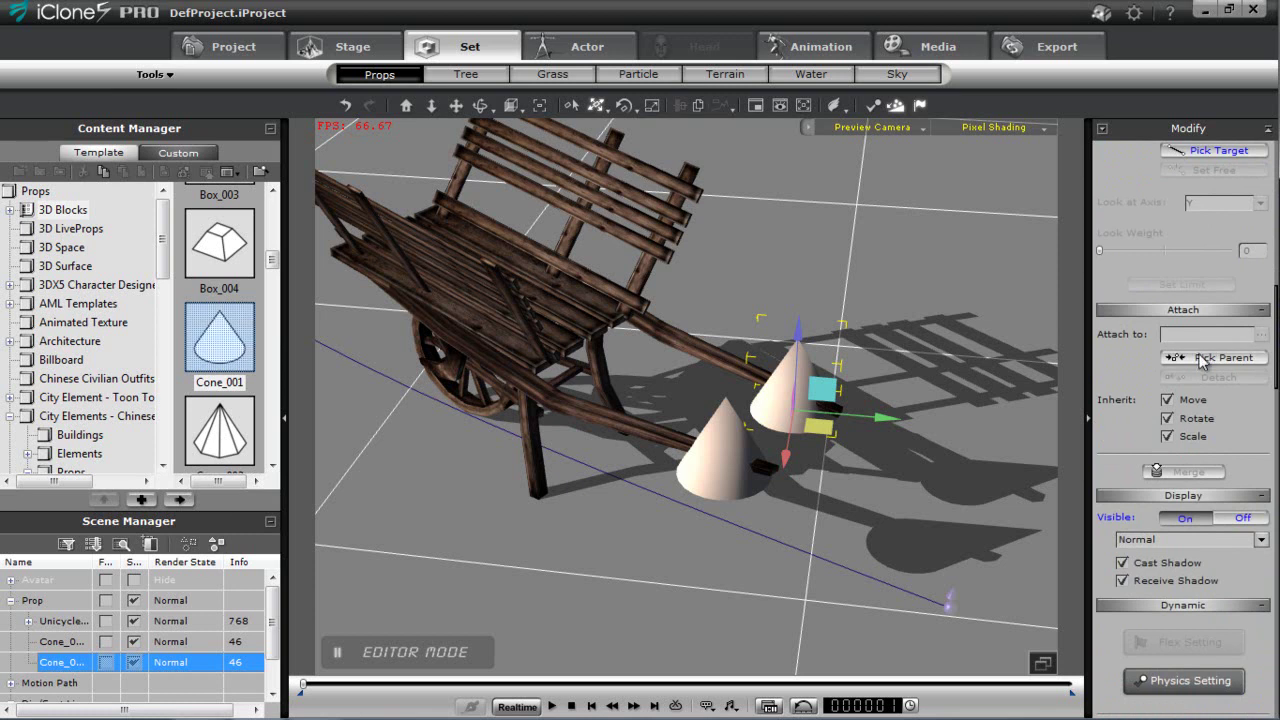
click(1210, 365)
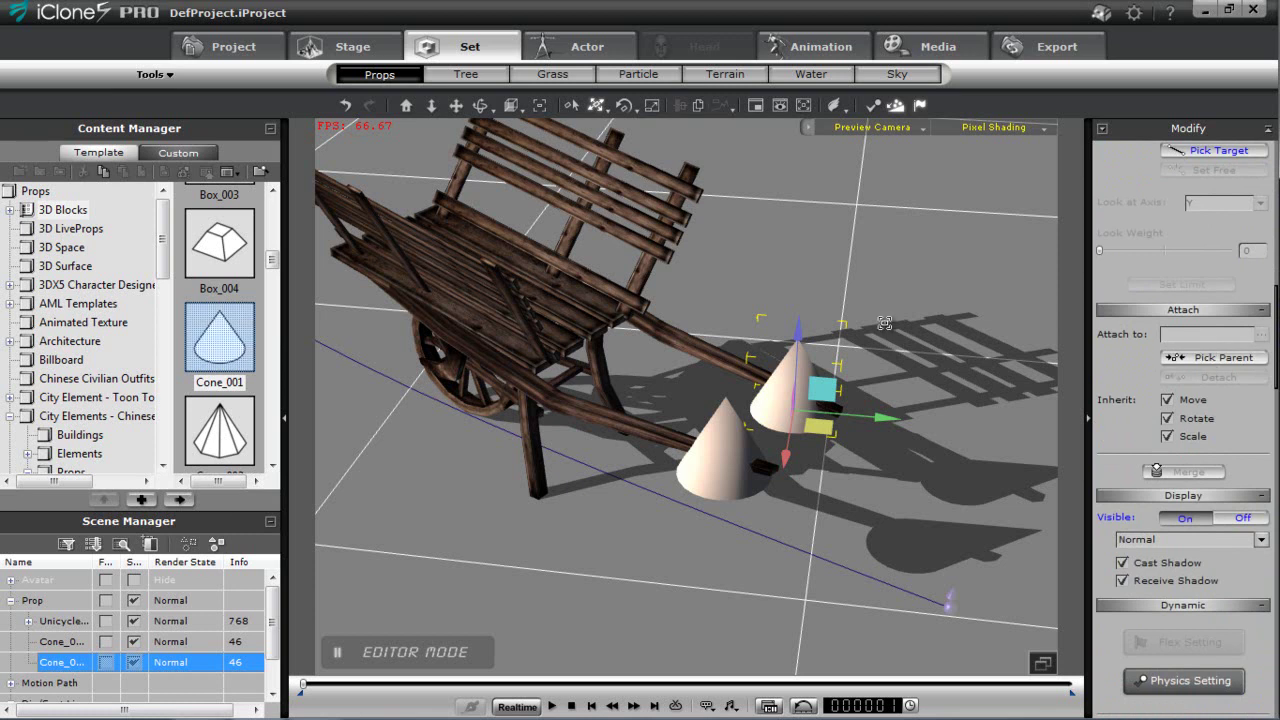
click(551, 283)
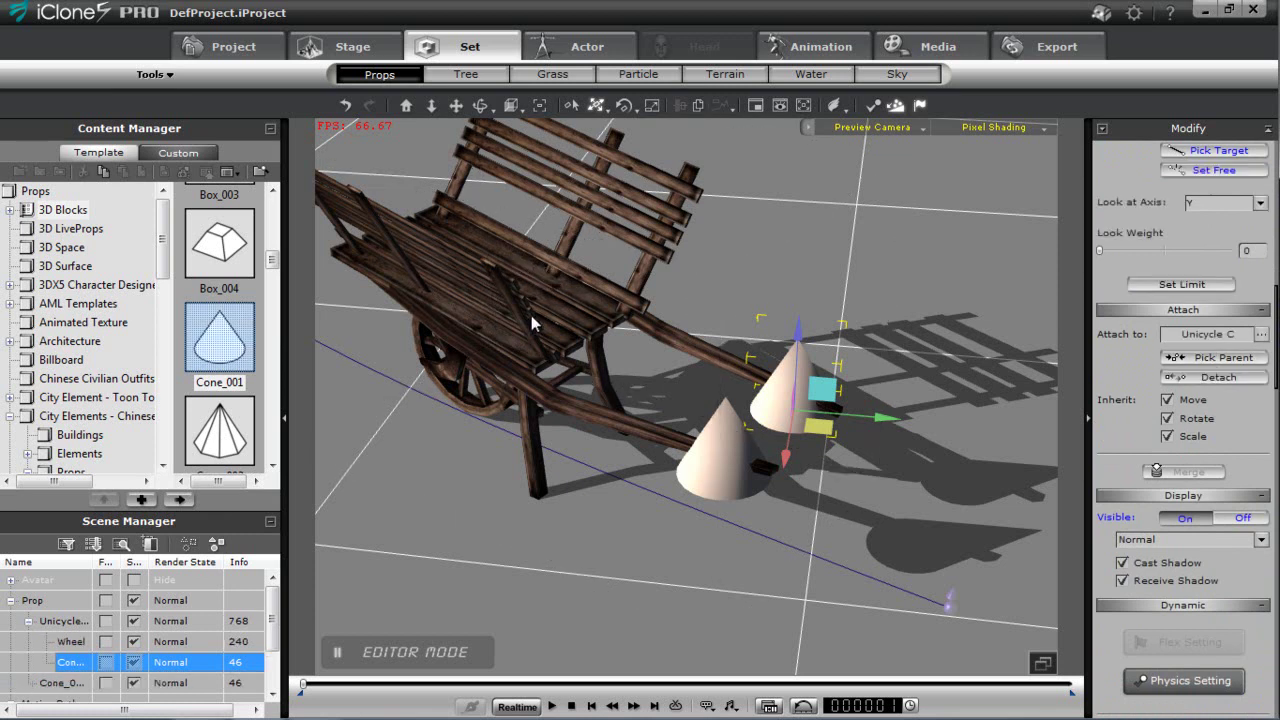
click(60, 683)
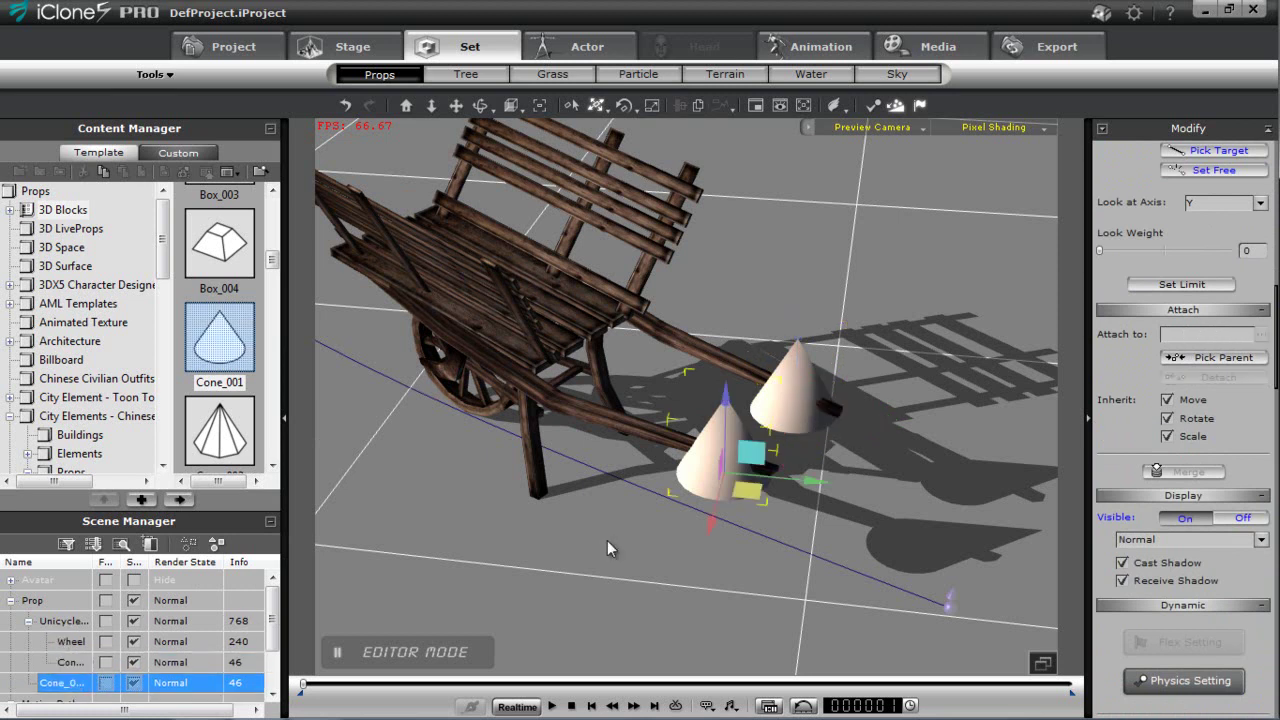
click(1225, 358)
click(548, 285)
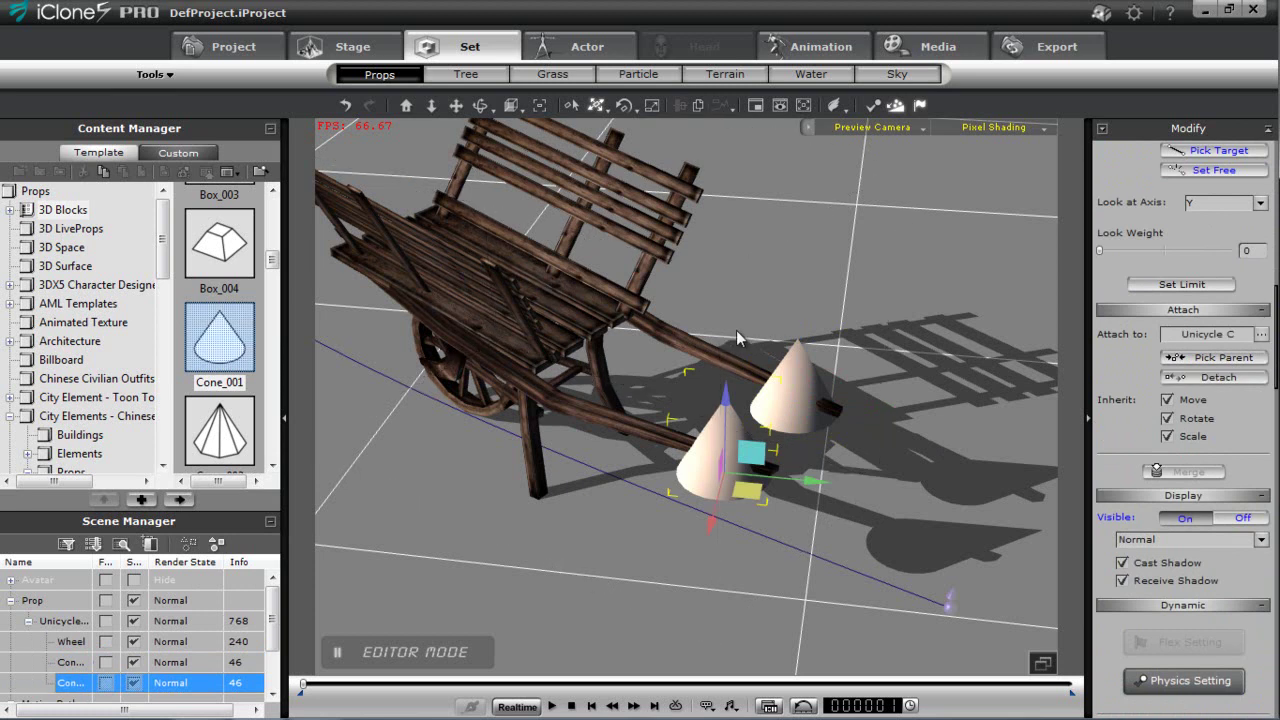
middle_drag(928, 440, 688, 464)
middle_drag(872, 438, 740, 340)
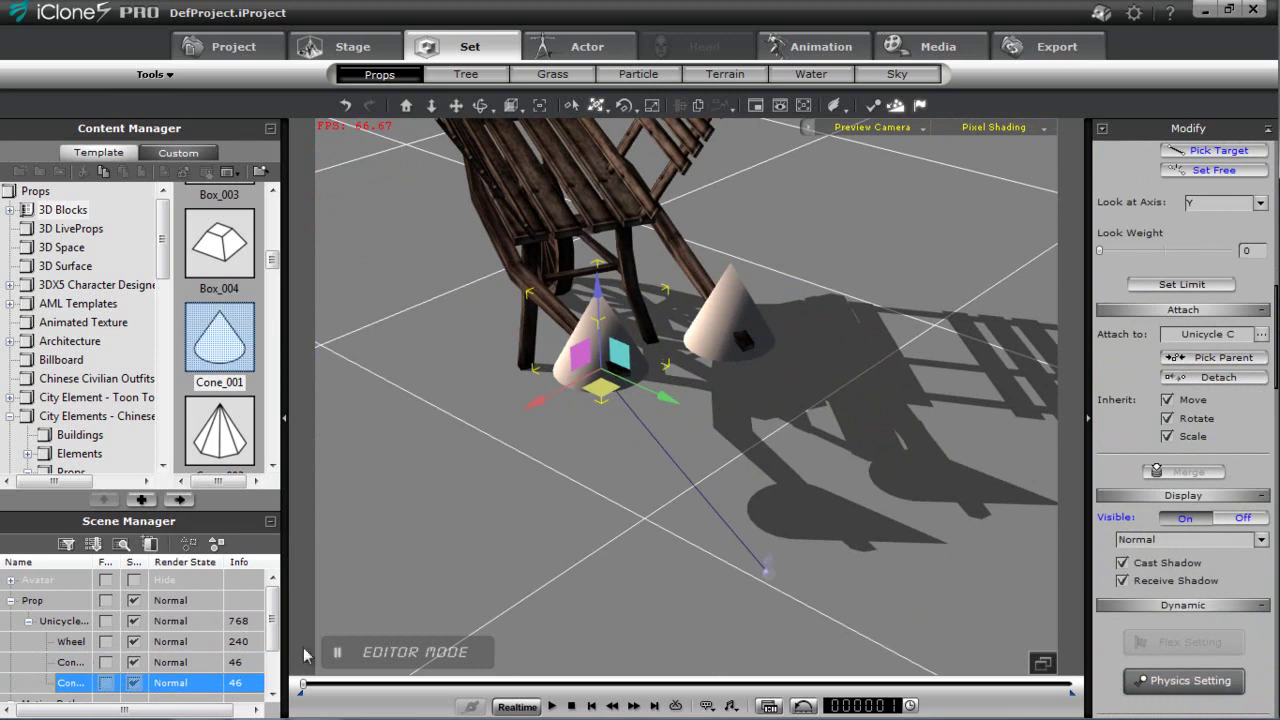
Show the chimp again and open its motion layer for editing
click(134, 581)
middle_drag(462, 430, 568, 366)
middle_drag(676, 260, 668, 355)
scroll(662, 389, down, 3)
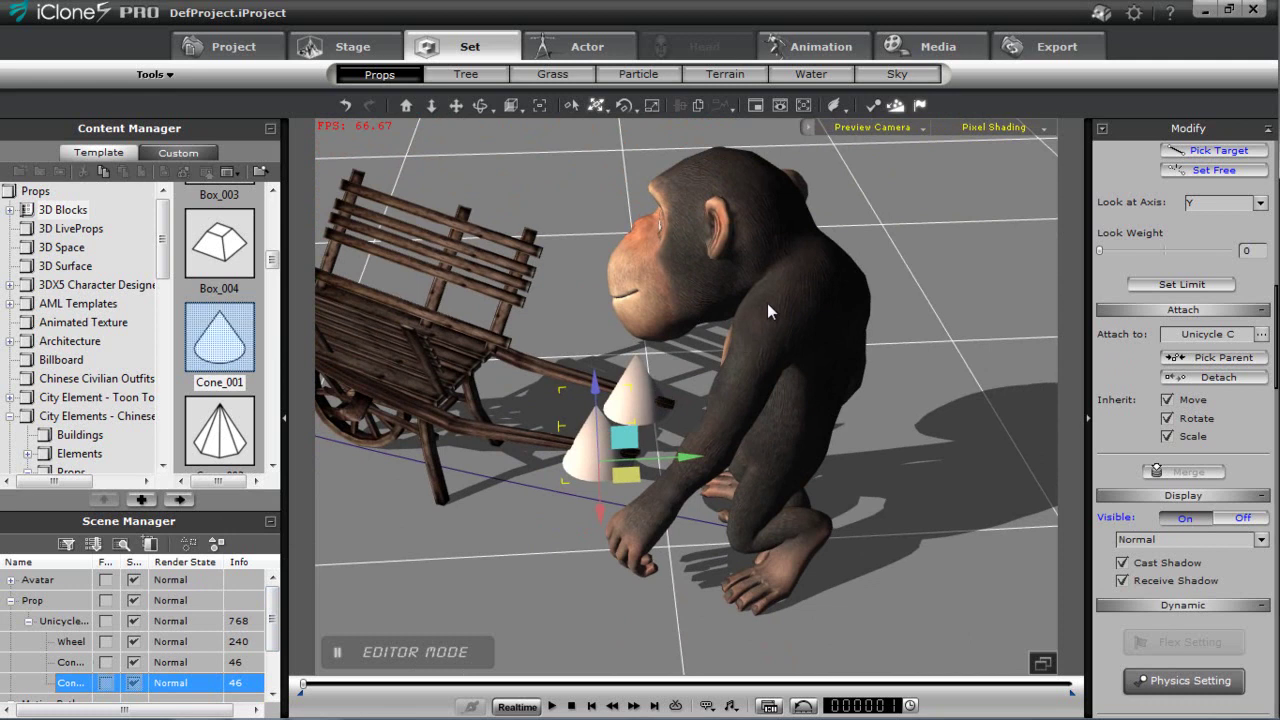
click(767, 303)
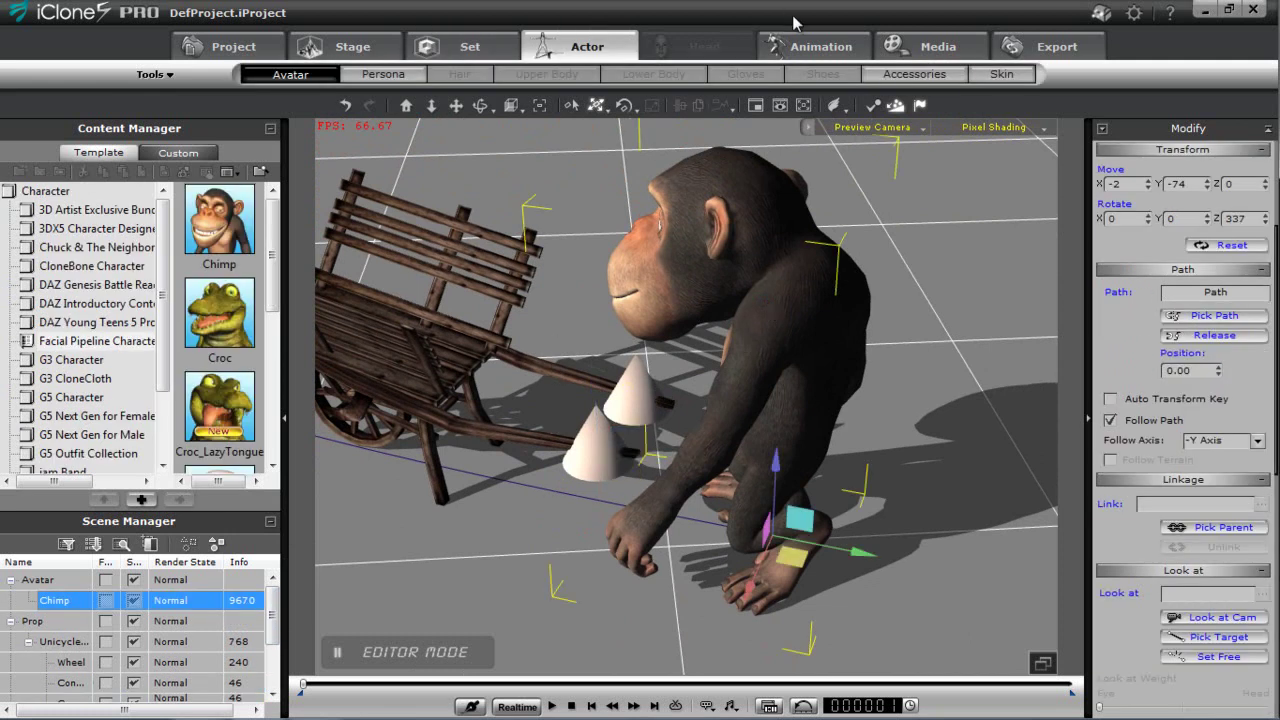
click(815, 46)
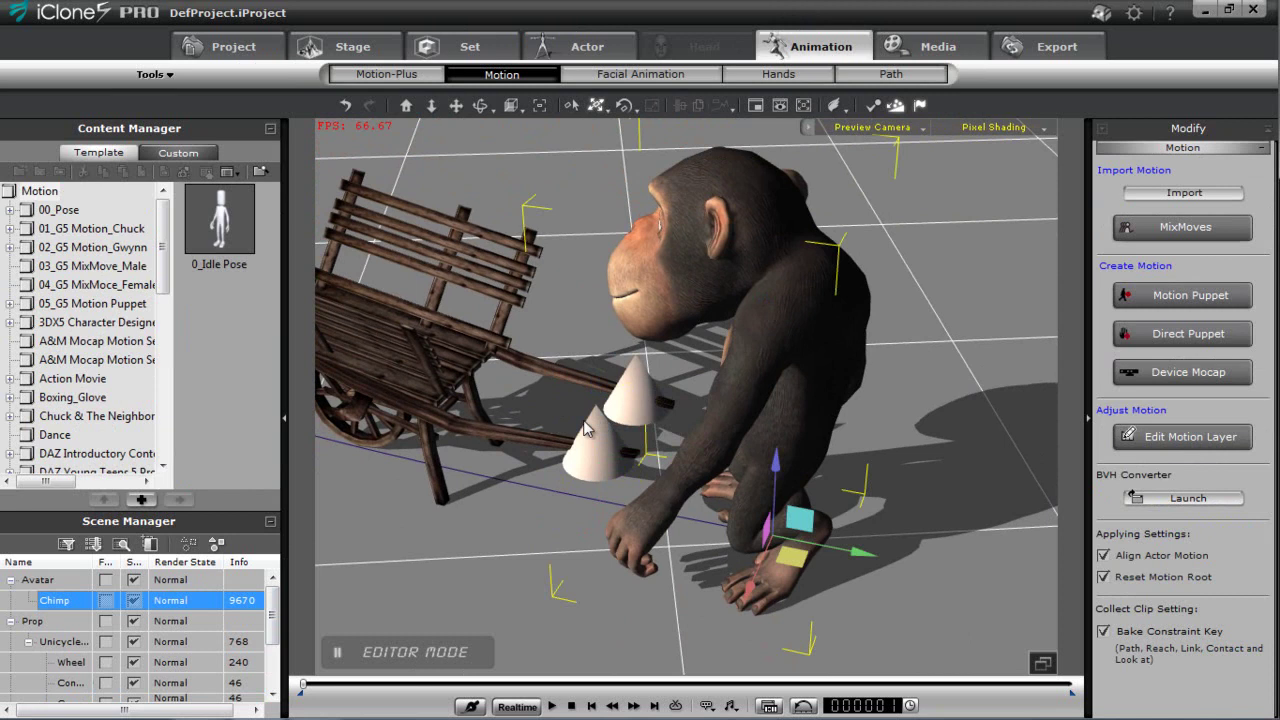
right_drag(598, 428, 897, 400)
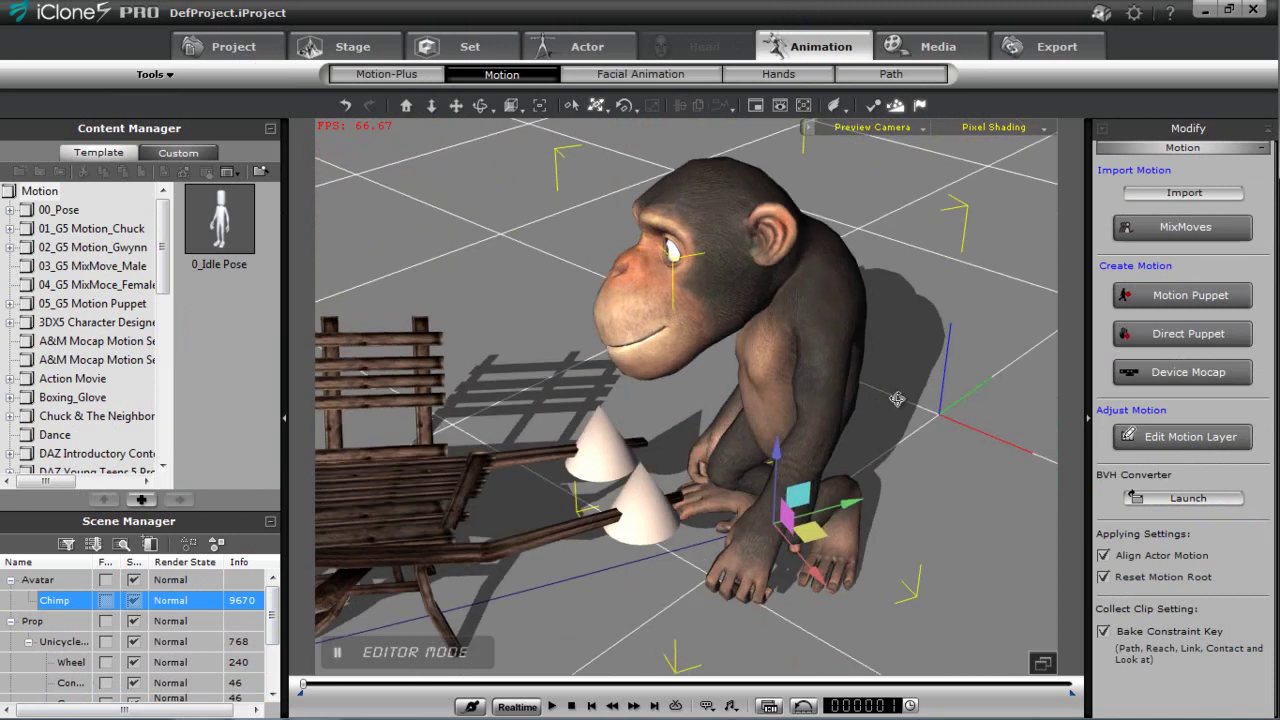
click(1190, 437)
right_drag(628, 396, 745, 369)
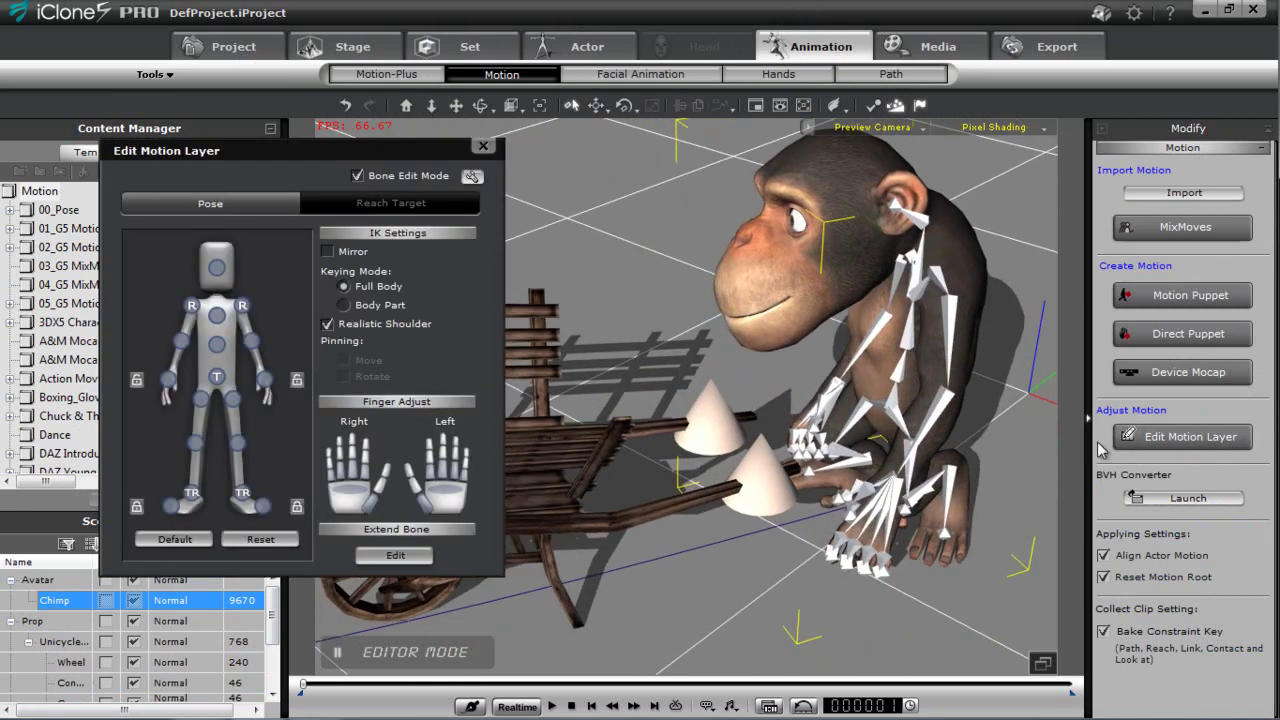
Make the chimp's left hand reach for Cone_001 on the nearer handle, with the Rotation reach mode enabled
click(385, 203)
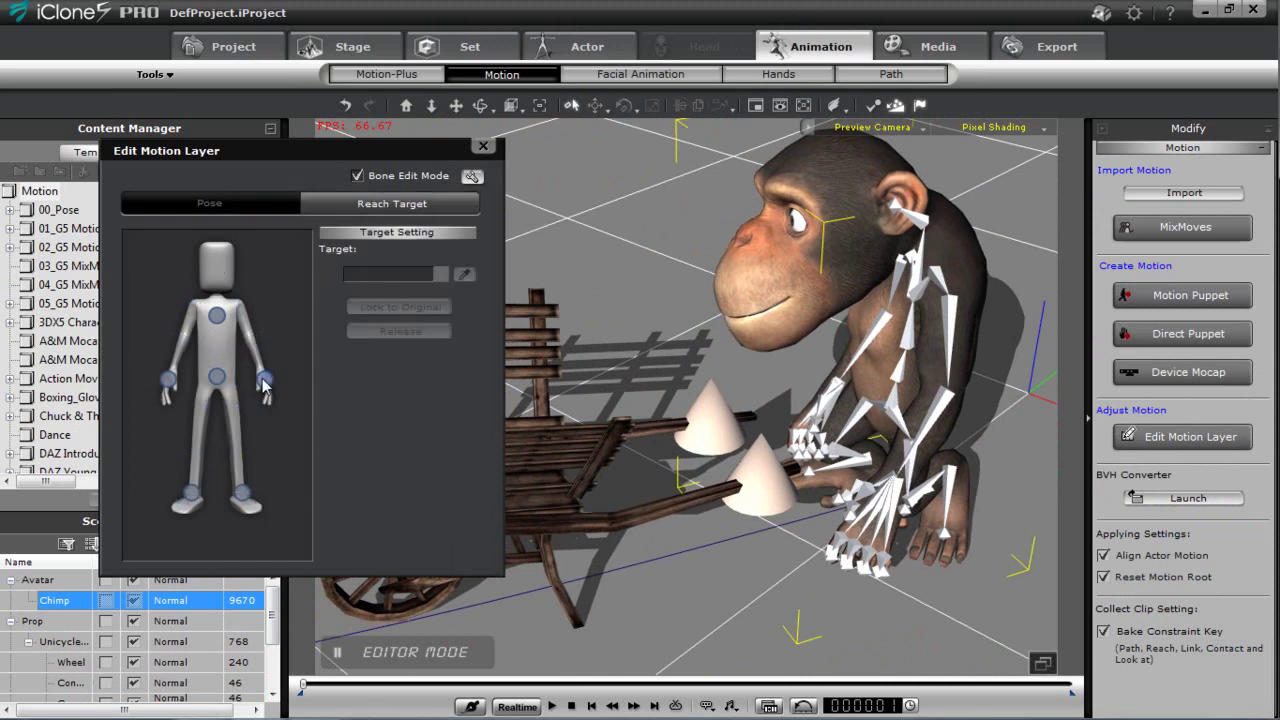
click(264, 380)
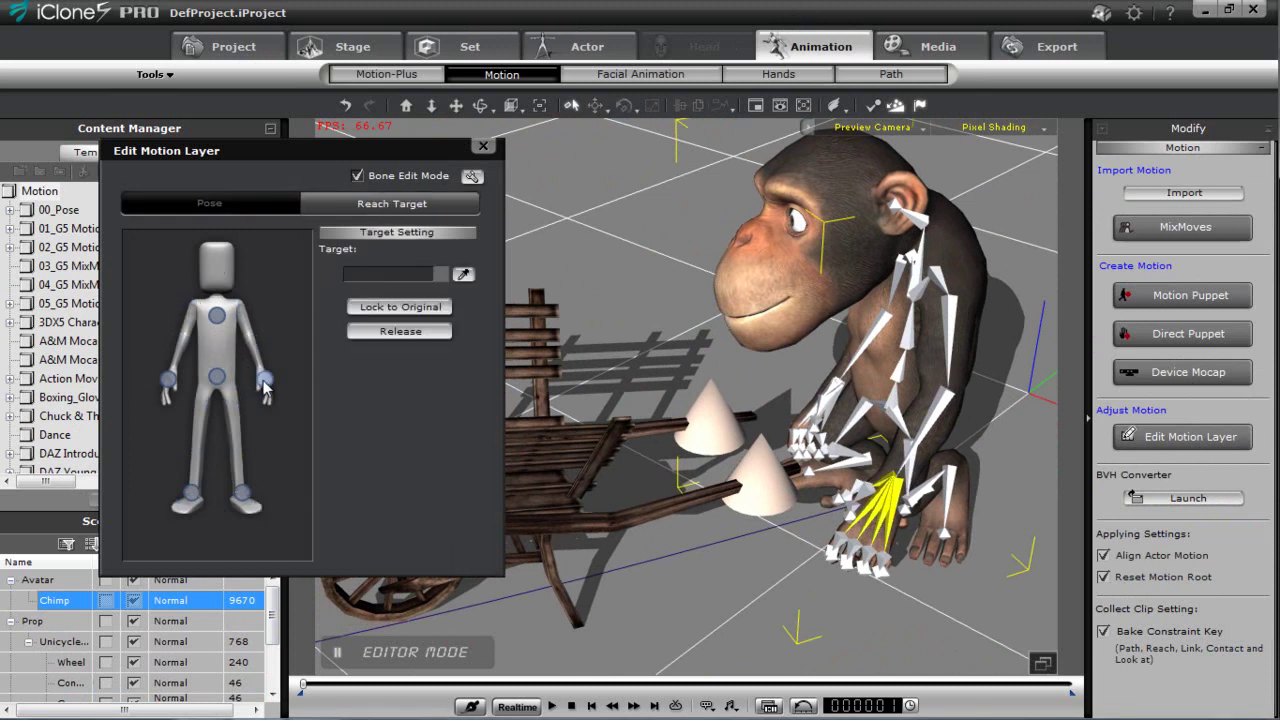
click(463, 276)
click(767, 472)
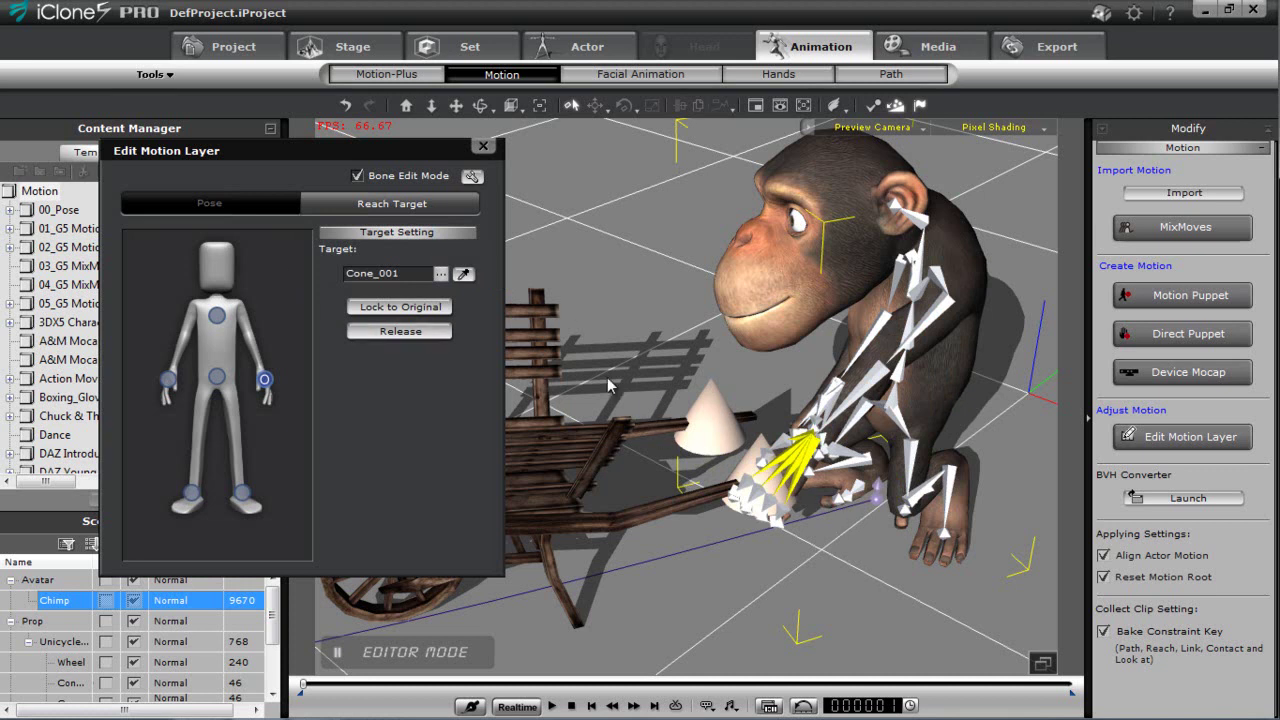
click(440, 274)
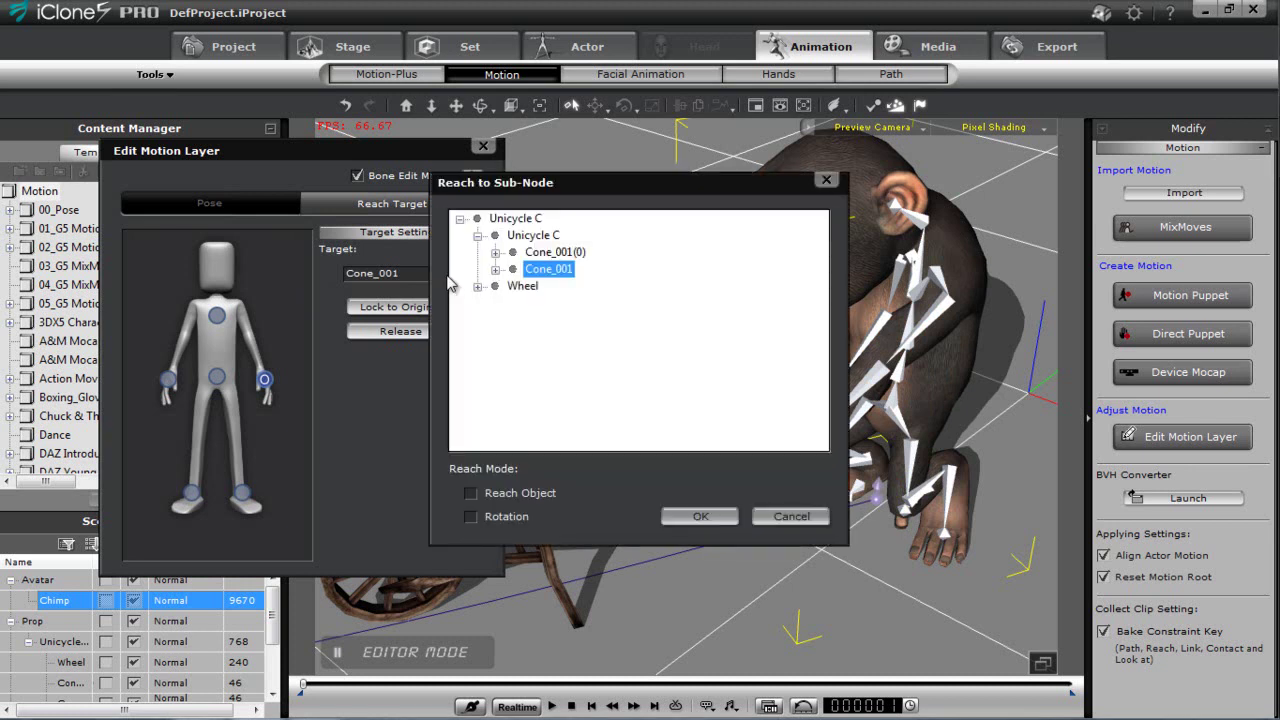
click(506, 517)
click(702, 518)
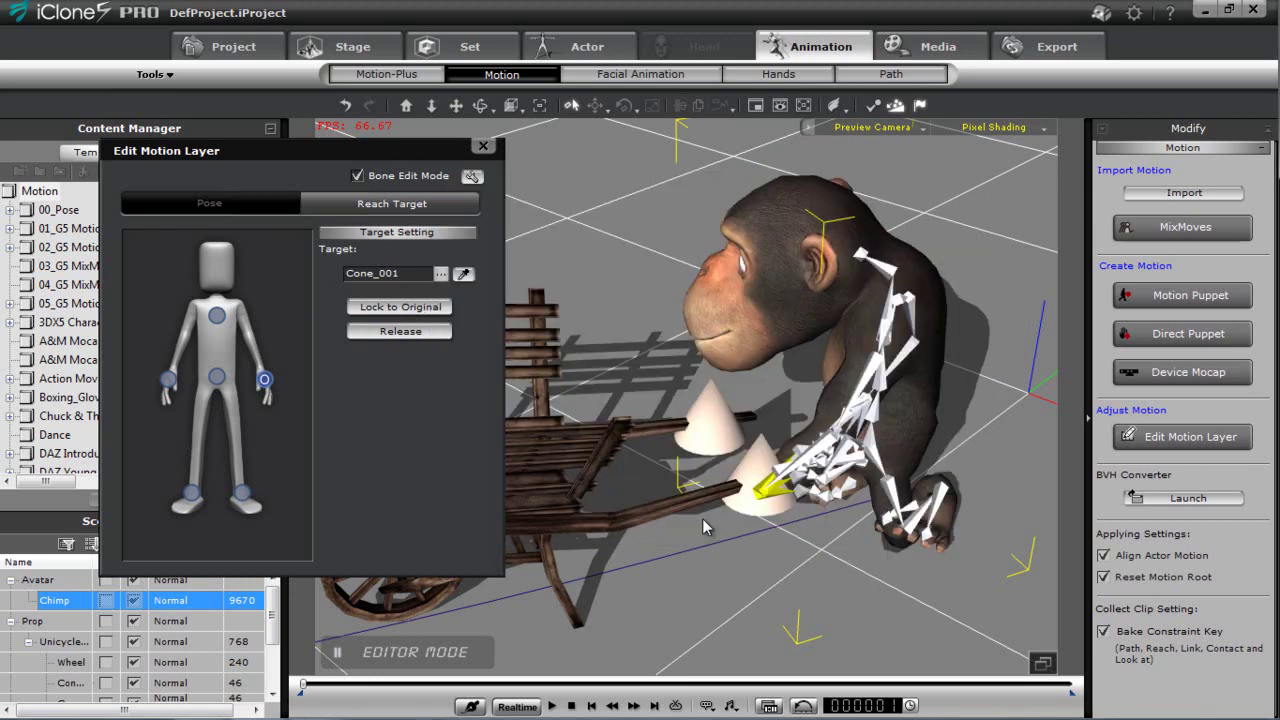
right_drag(830, 517, 950, 475)
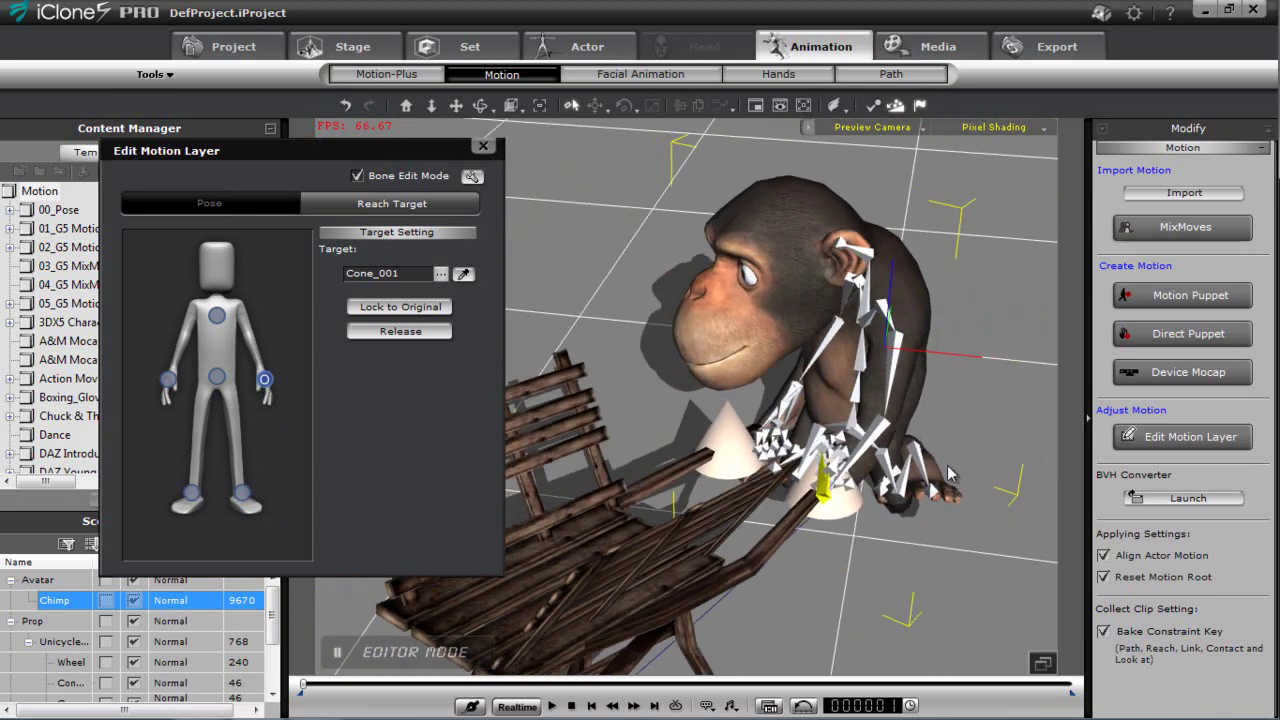
Make the chimp's right hand reach for Cone_001(0) with the Rotation reach mode enabled, and close the motion layer editor
click(168, 385)
click(463, 274)
click(731, 438)
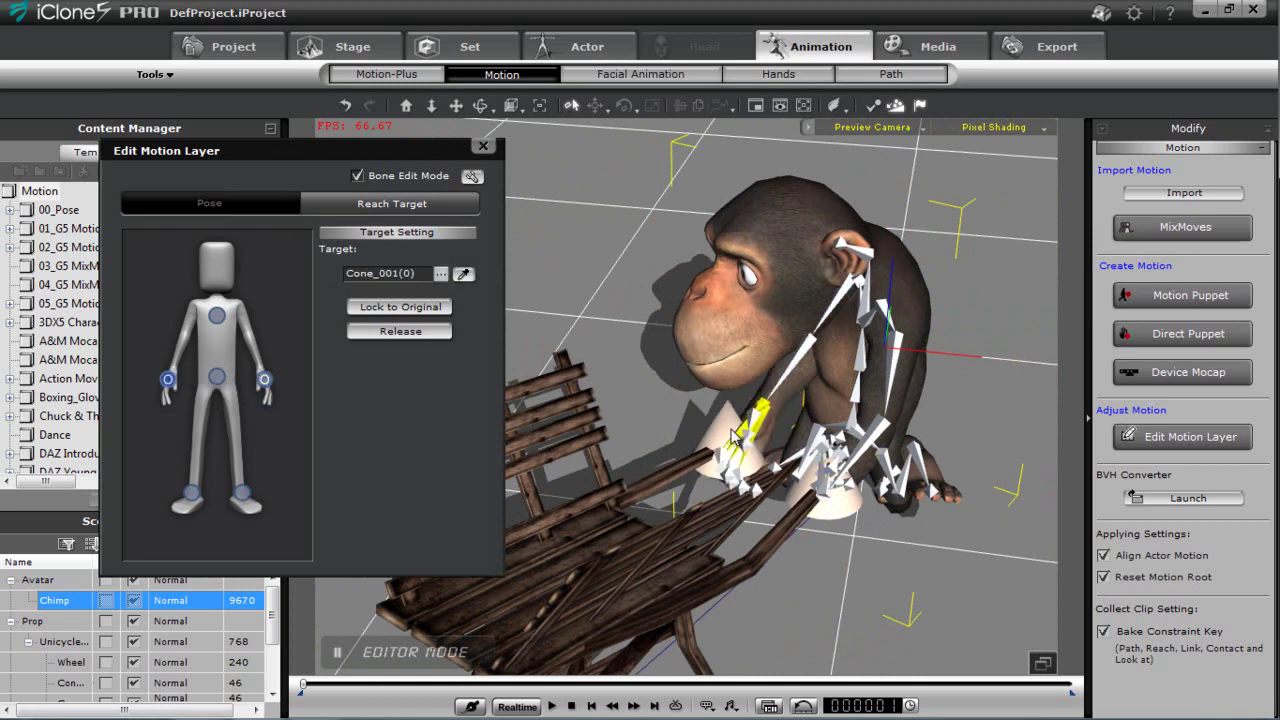
click(441, 273)
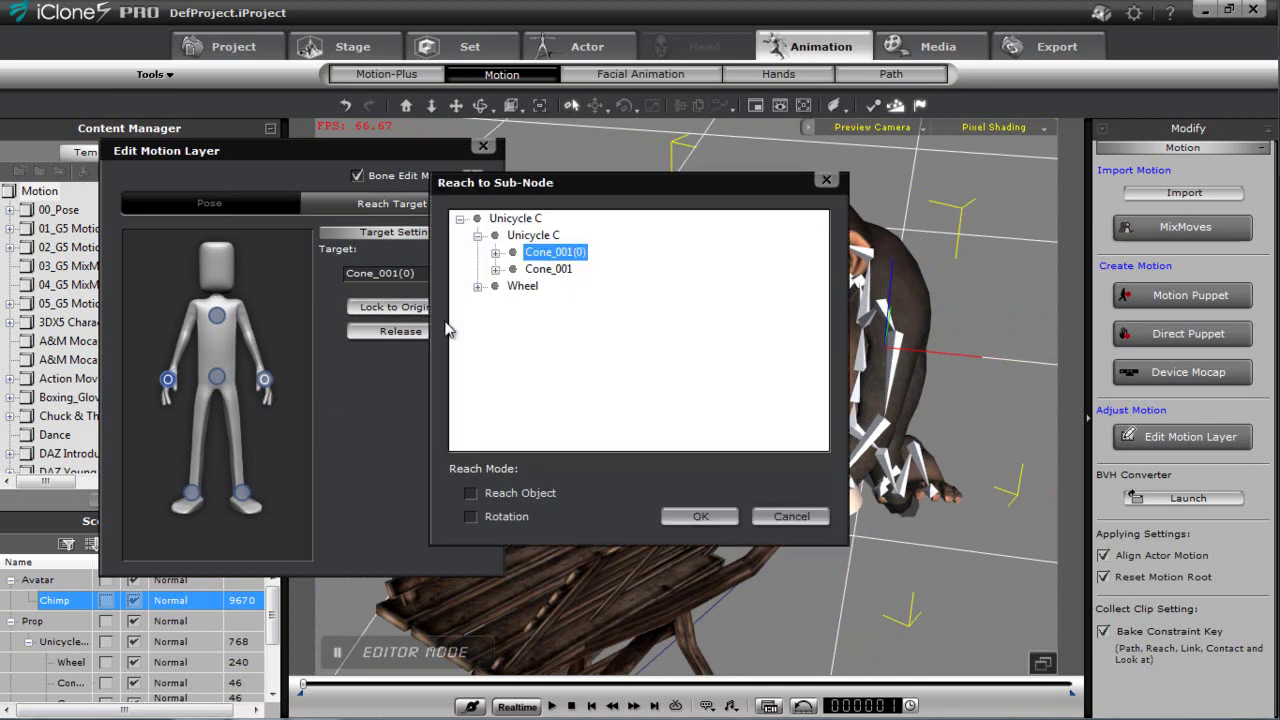
click(512, 517)
click(710, 517)
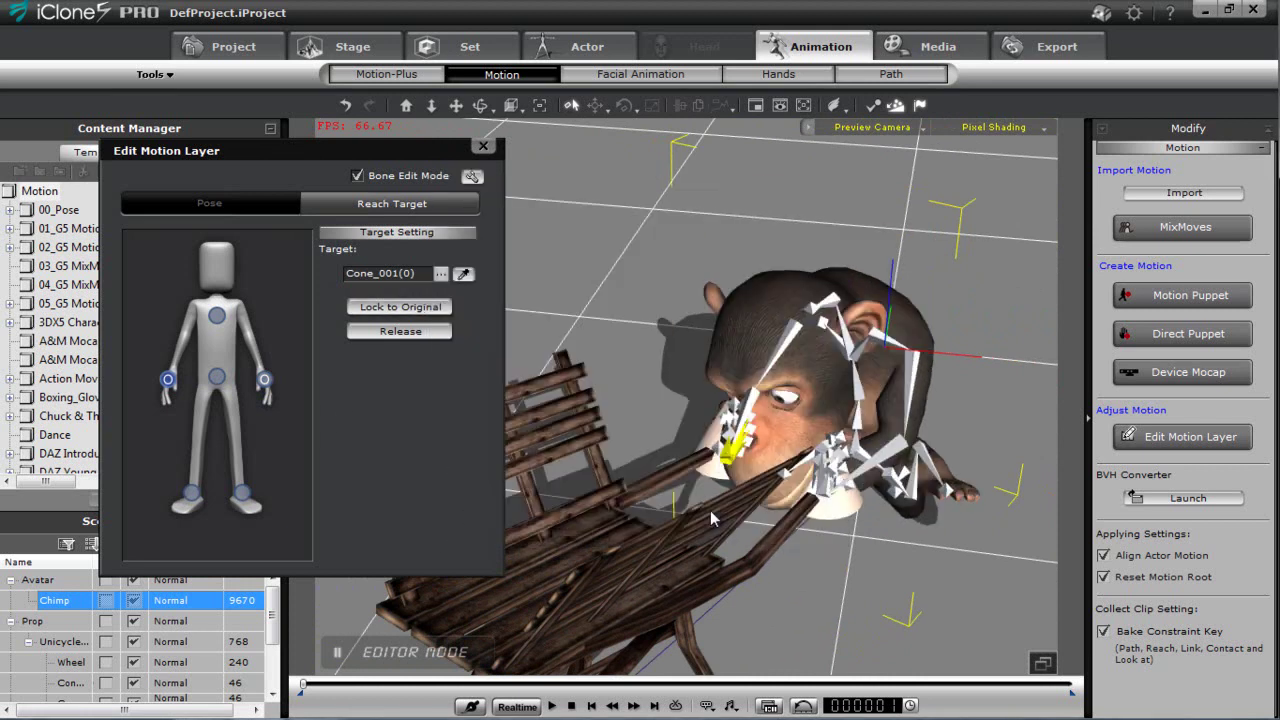
click(483, 147)
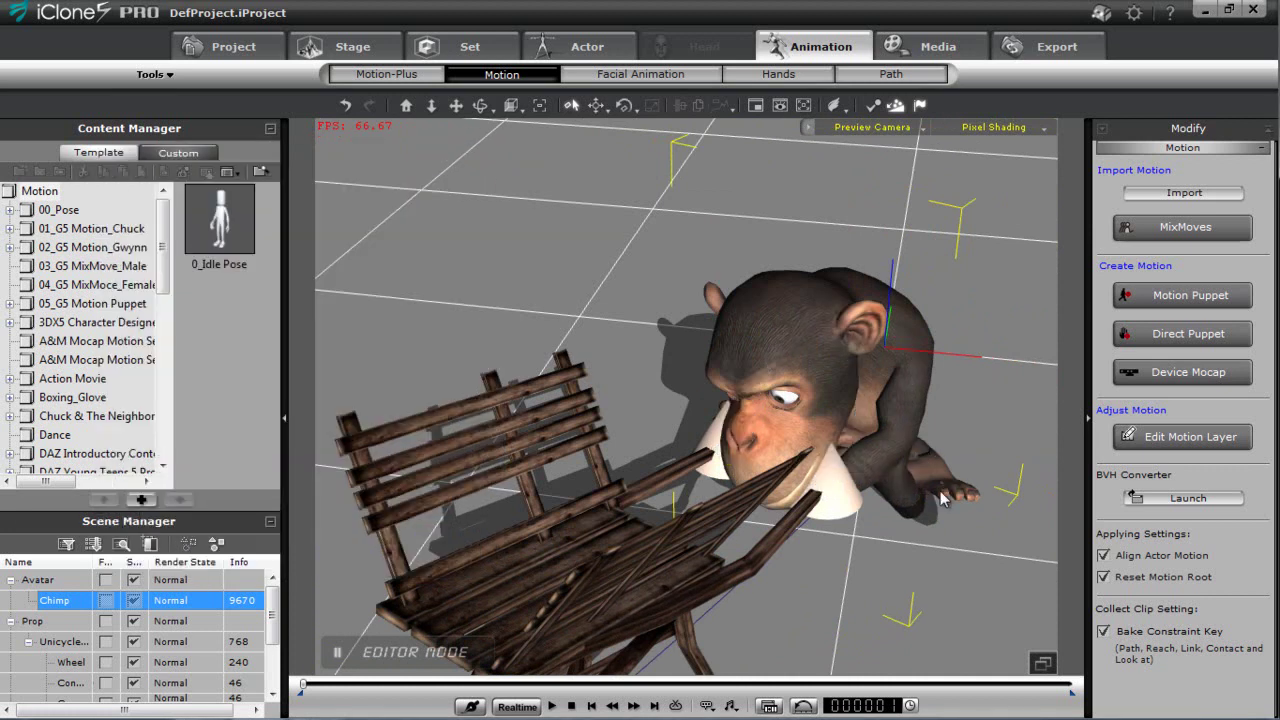
Collapse the Content Manager to give the Scene Manager's object list more room
alt+right_drag(972, 480, 842, 500)
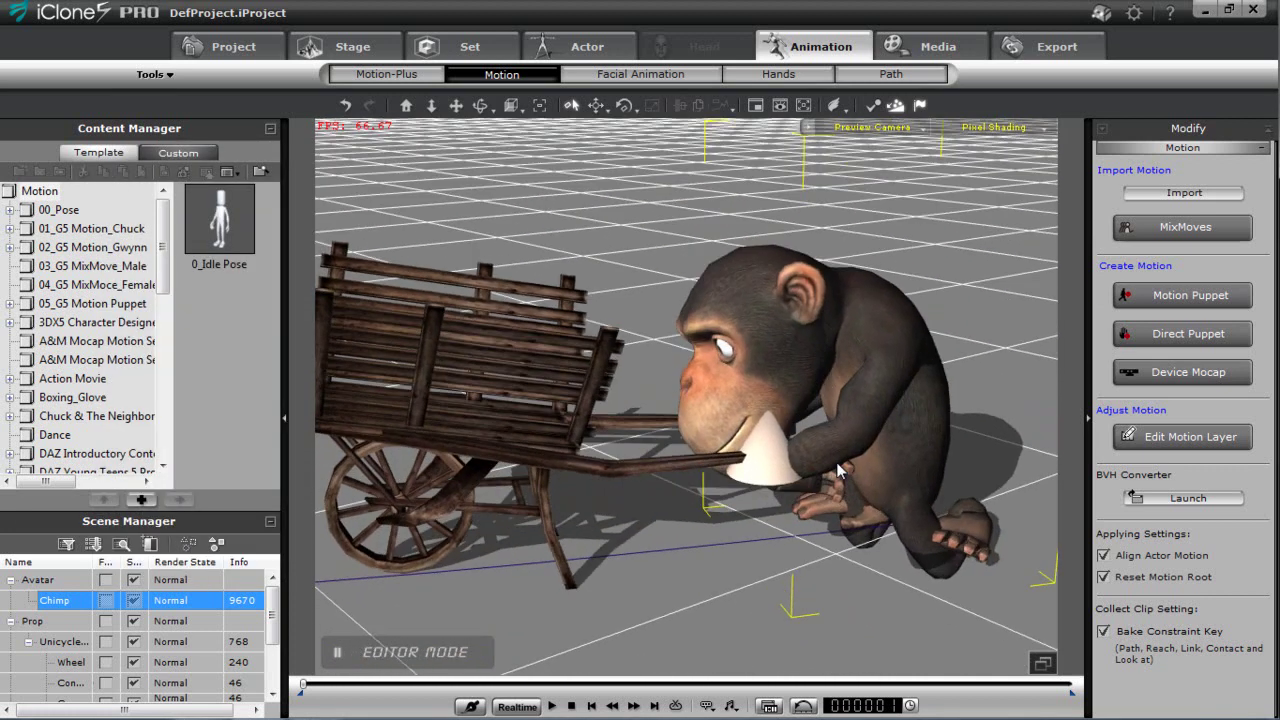
alt+drag(842, 500, 815, 427)
scroll(815, 427, down, 5)
right_drag(815, 430, 643, 413)
click(269, 129)
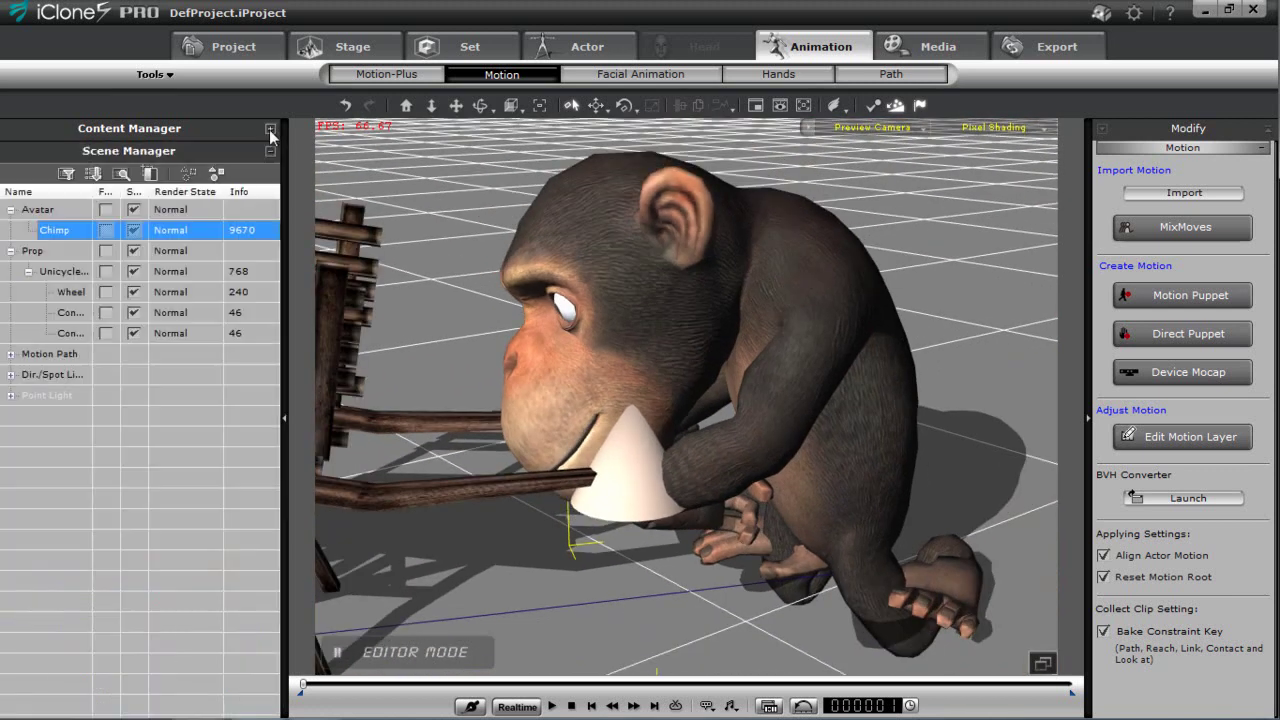
Move the right-hand cone, Cone_001(0), upward and back toward the chimp's body to reposition that hand
click(70, 312)
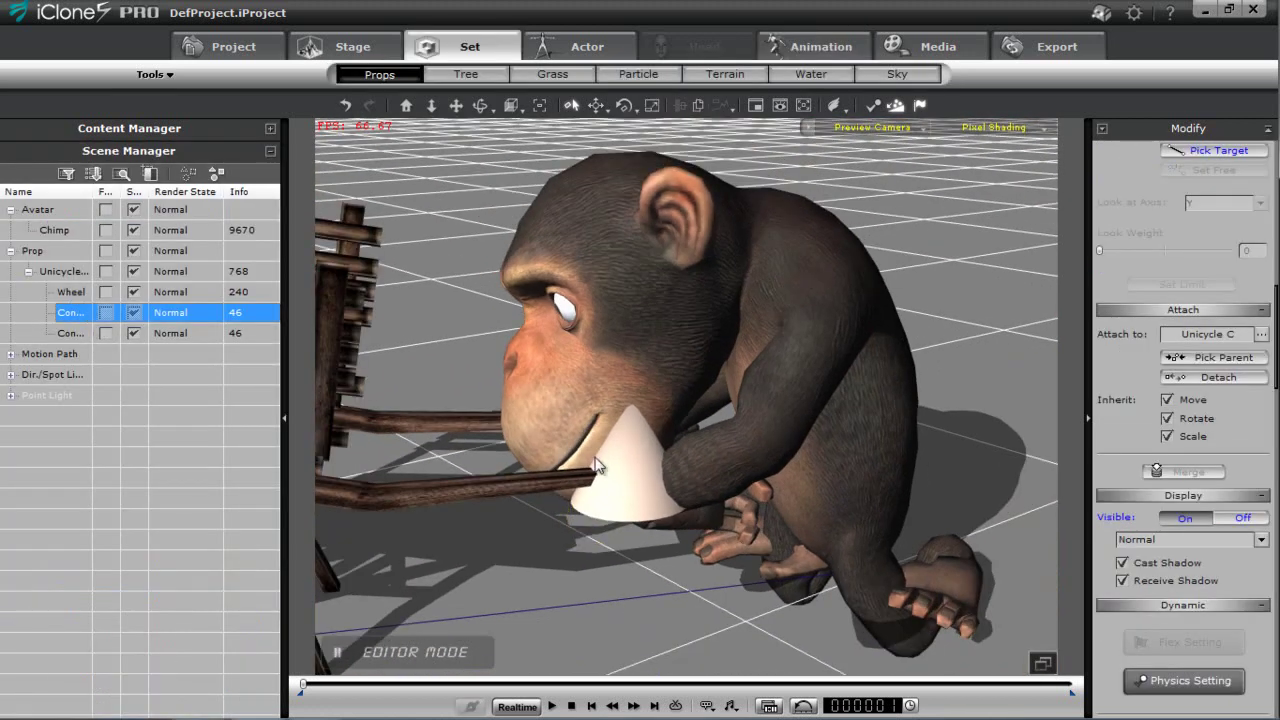
right_drag(545, 461, 1180, 361)
right_drag(634, 422, 1022, 388)
right_drag(588, 430, 712, 463)
key(e)
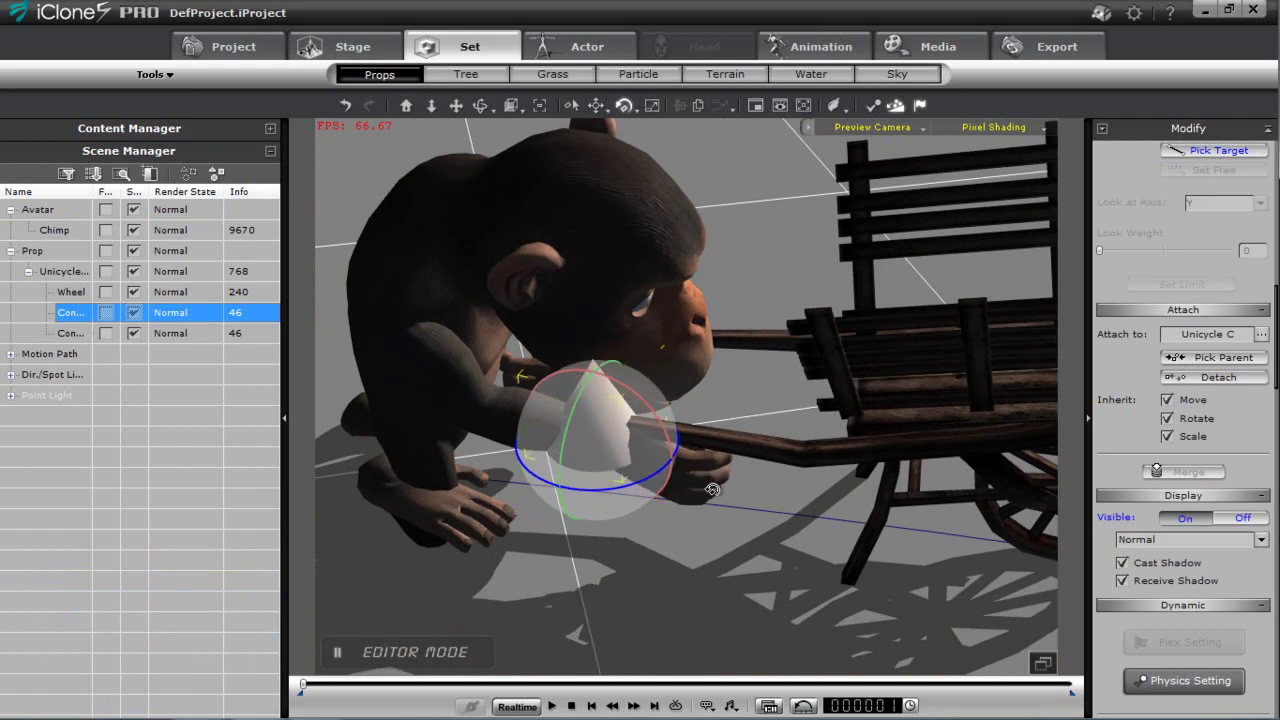
key(w)
drag(588, 425, 560, 382)
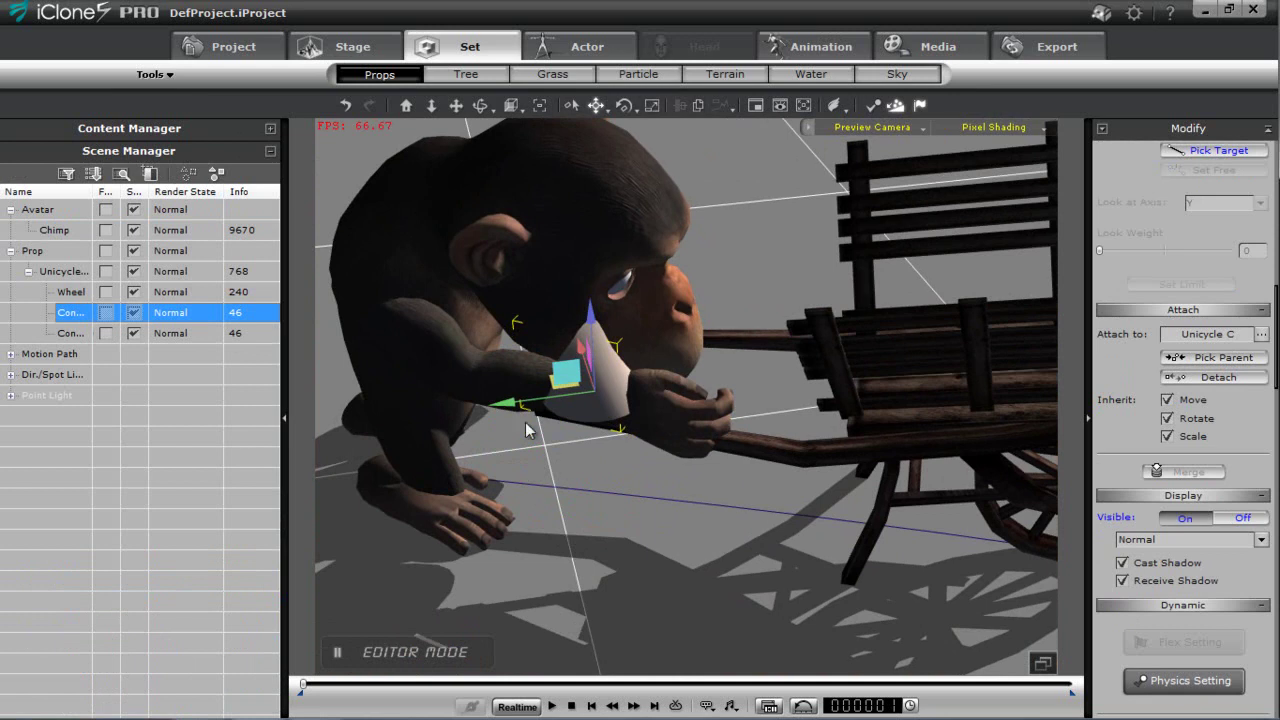
right_drag(491, 471, 581, 448)
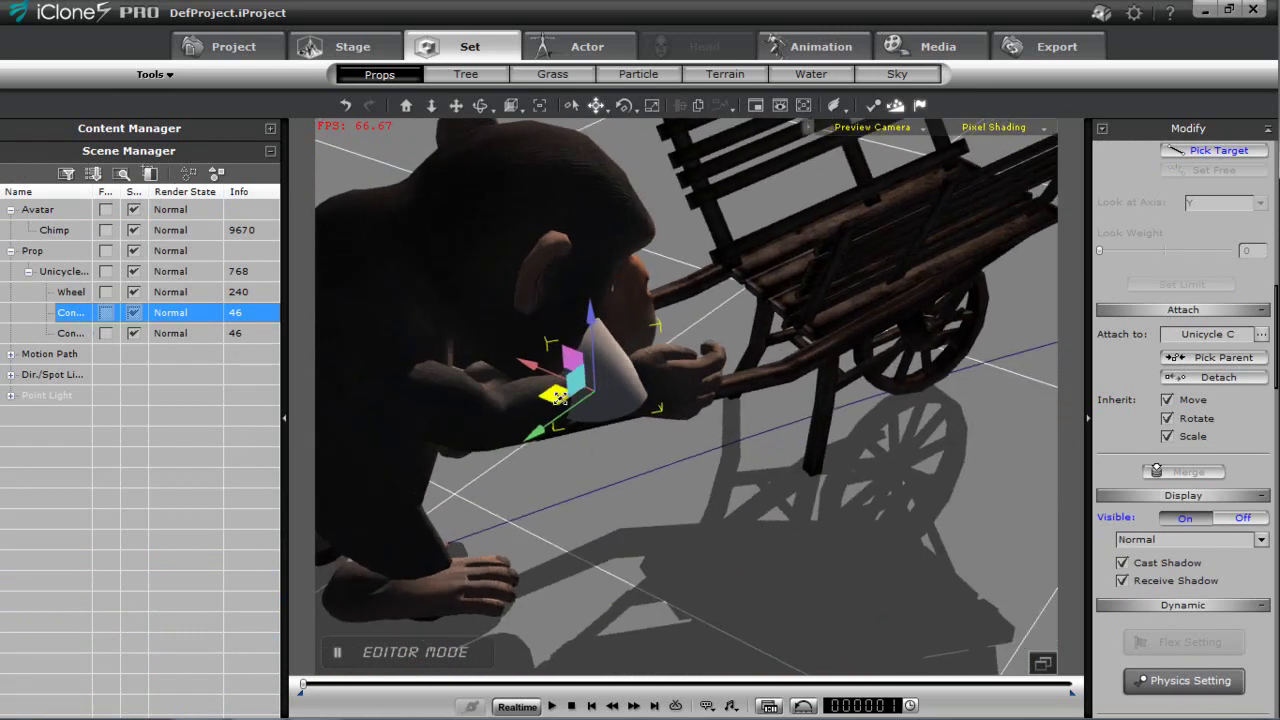
drag(559, 396, 515, 416)
right_drag(534, 420, 484, 463)
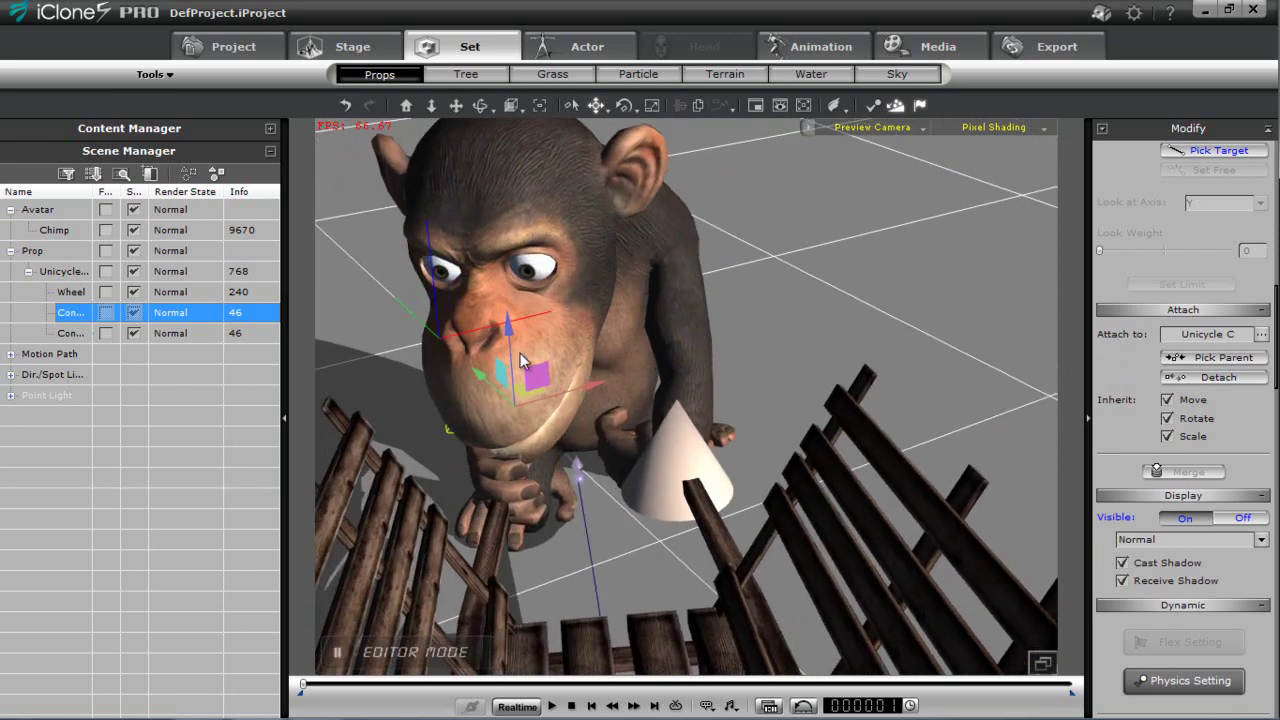
Tilt the right-hand cone about its X axis to reorient the chimp's right hand toward the cart handle
key(e)
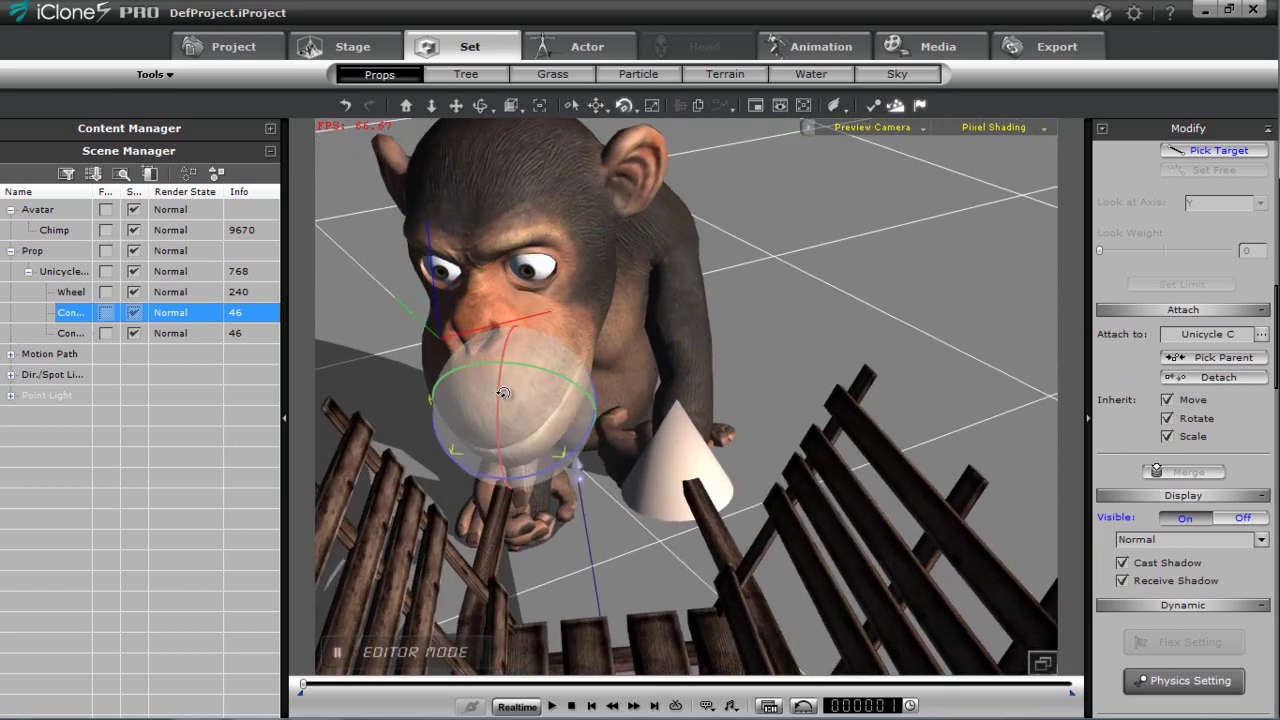
drag(500, 392, 501, 388)
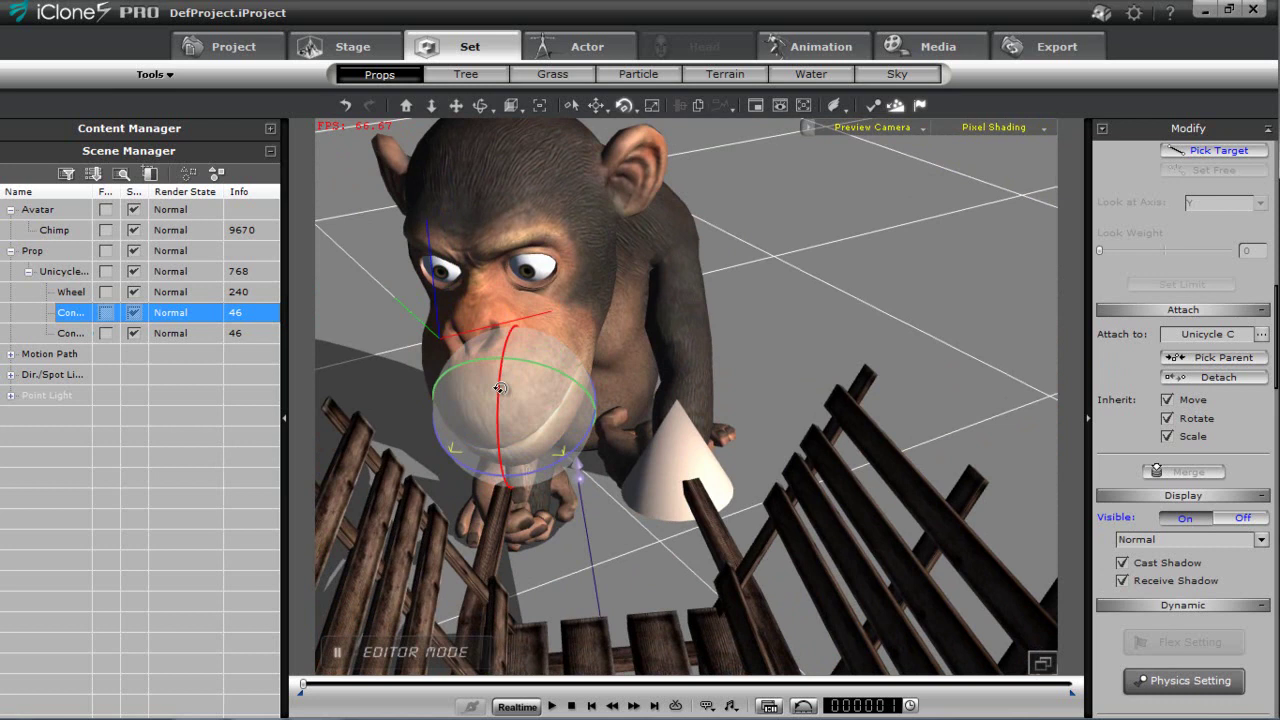
right_drag(671, 410, 372, 258)
key(w)
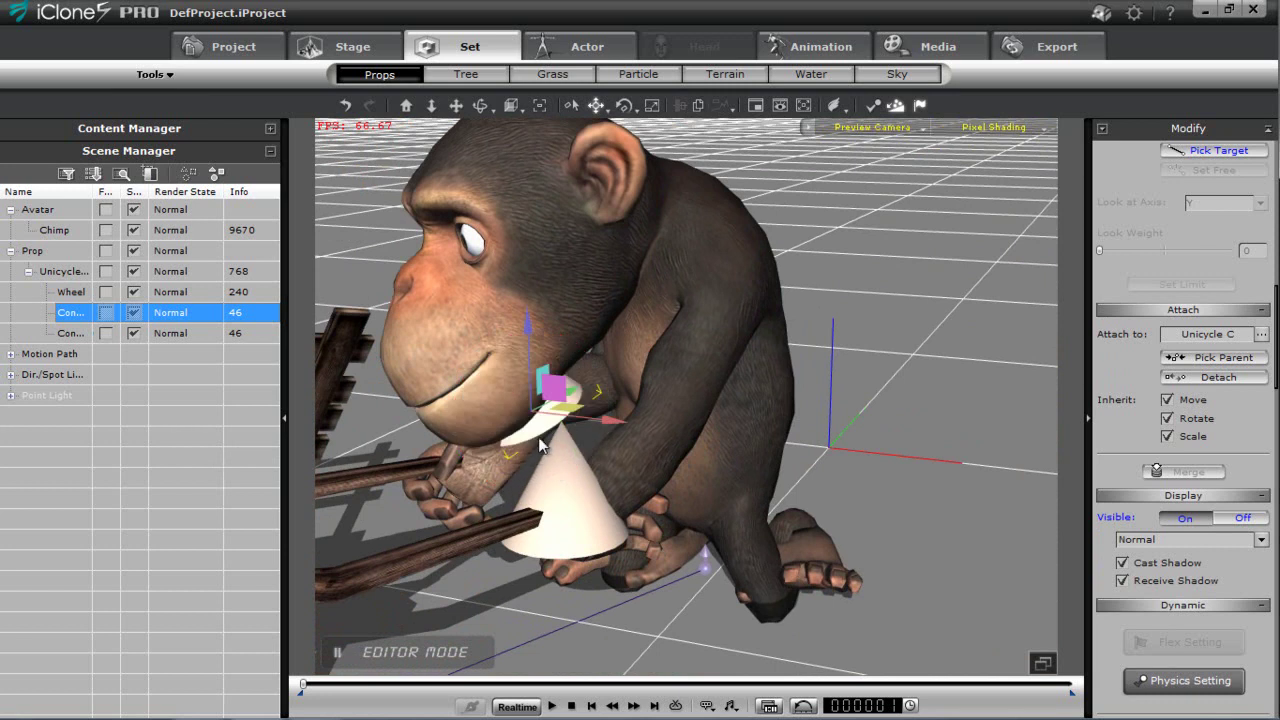
right_drag(507, 537, 593, 407)
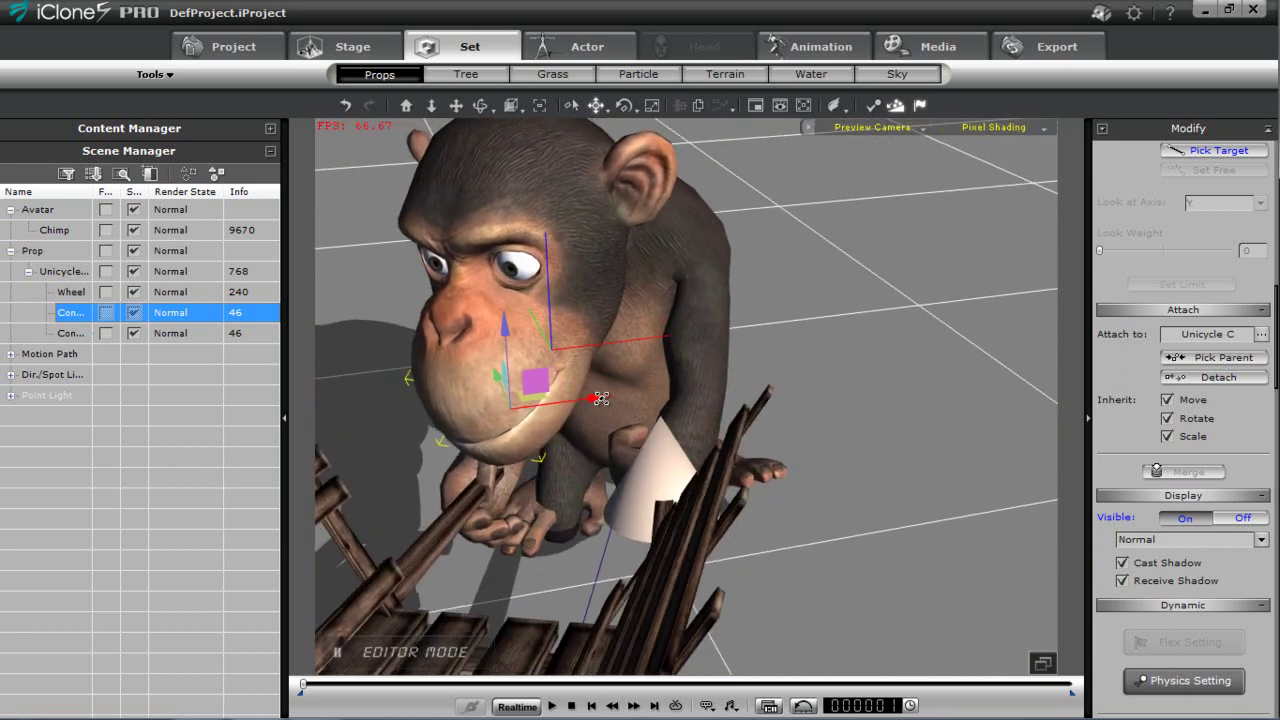
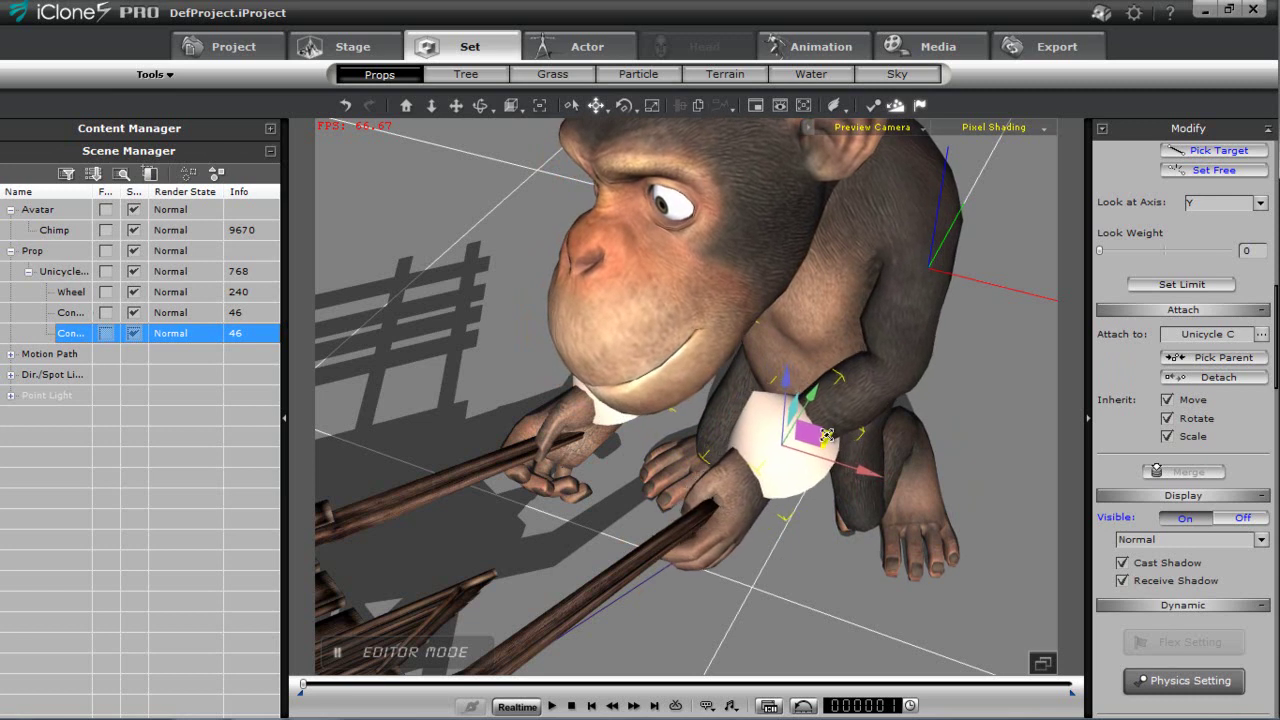
Move the left-hand cone along its Y axis toward the cart and fine-tune its rotation so the hand meets the handle
right_drag(925, 400, 836, 373)
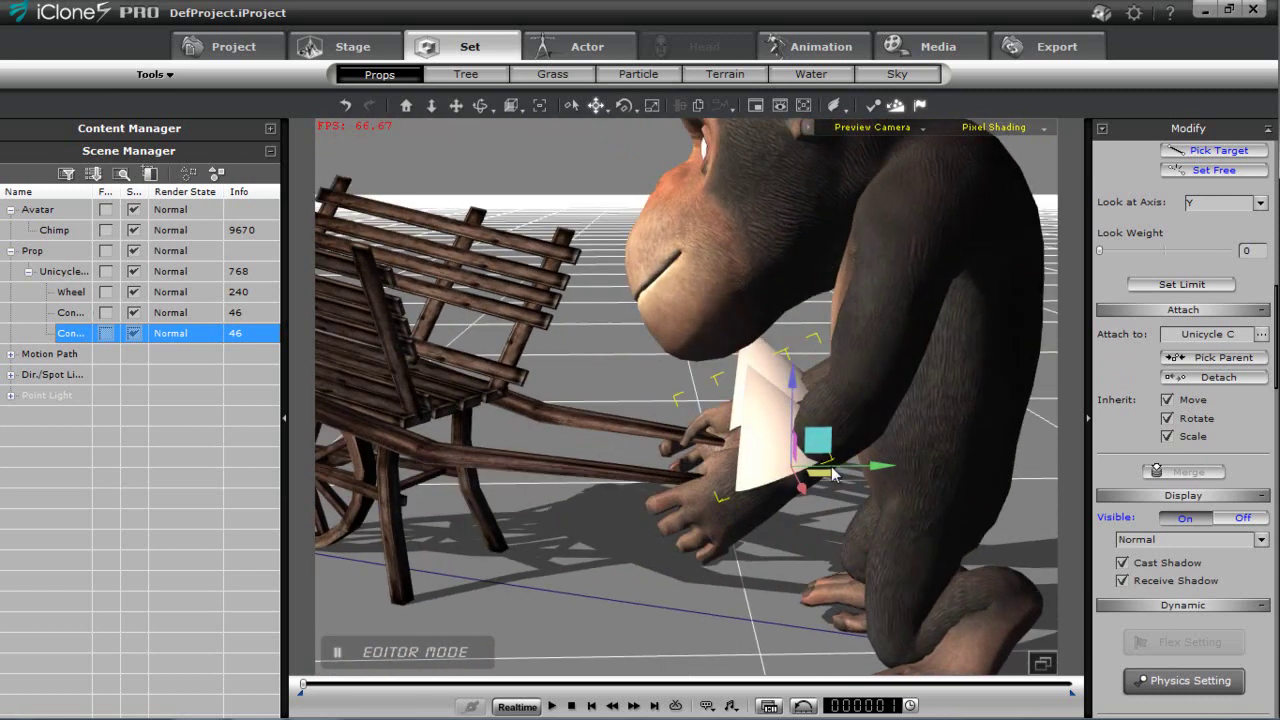
drag(870, 467, 817, 464)
scroll(860, 470, down, 4)
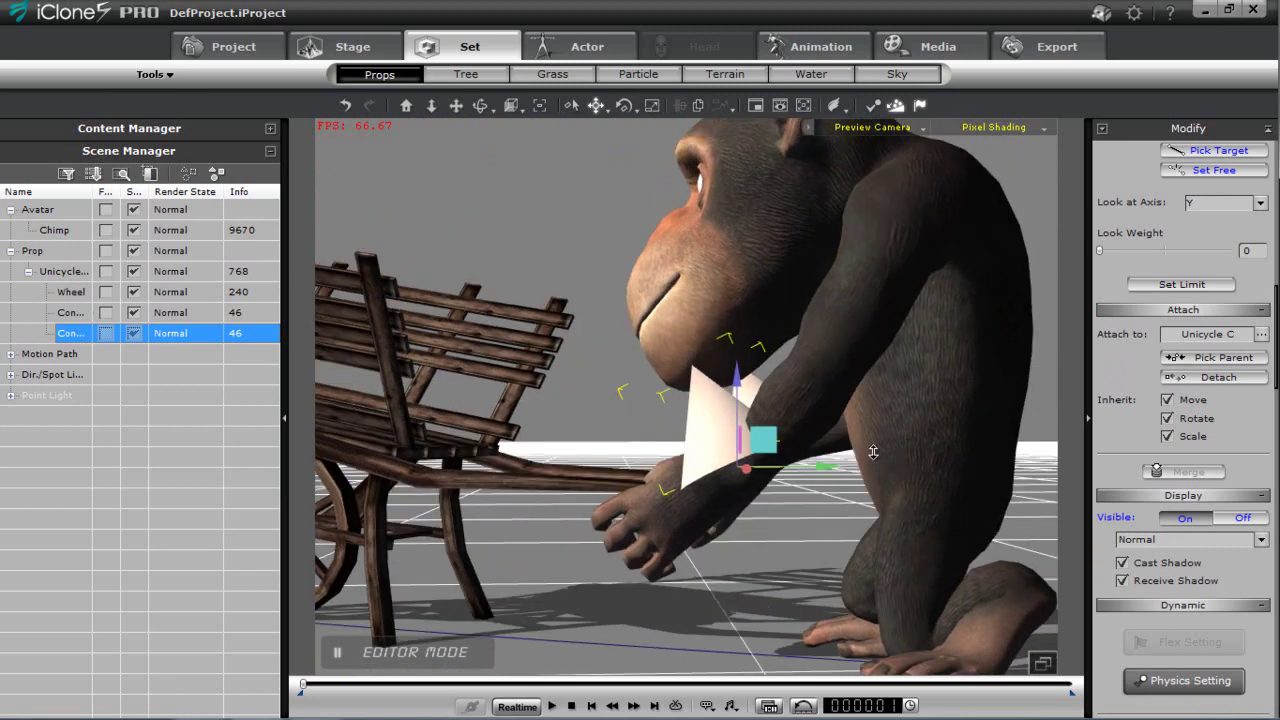
right_drag(884, 515, 784, 496)
scroll(738, 507, up, 4)
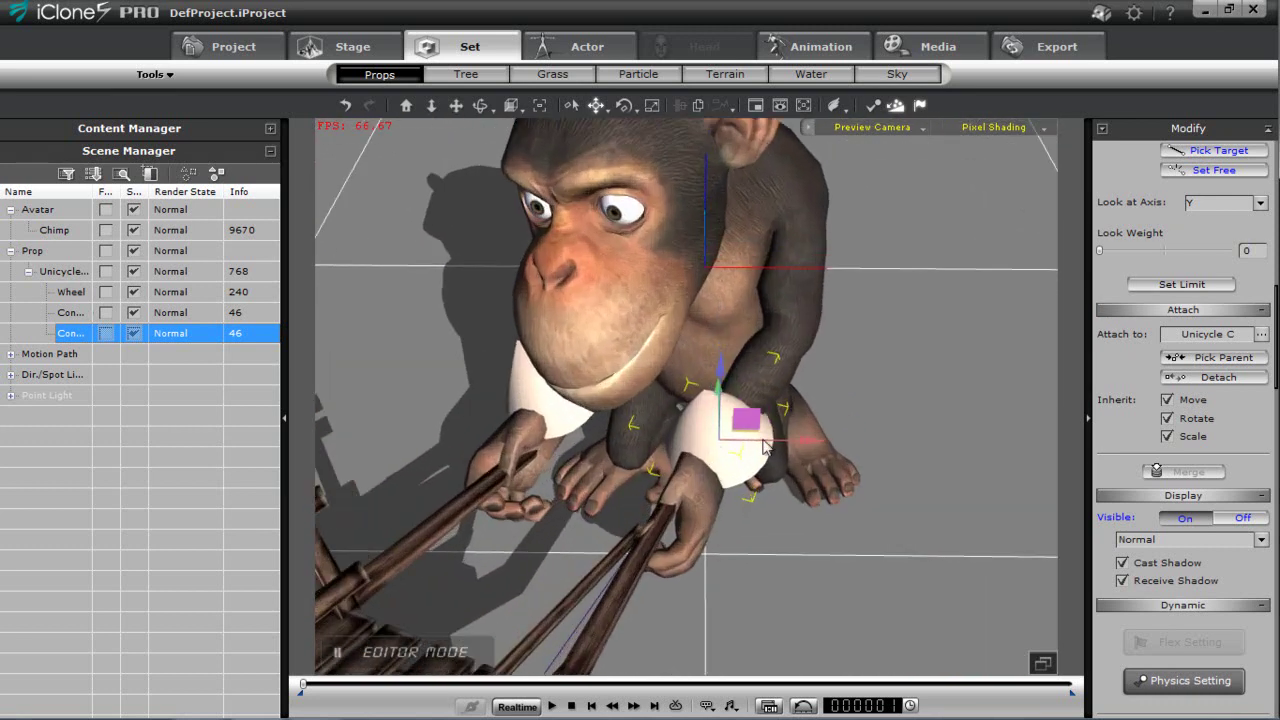
key(e)
drag(769, 488, 768, 490)
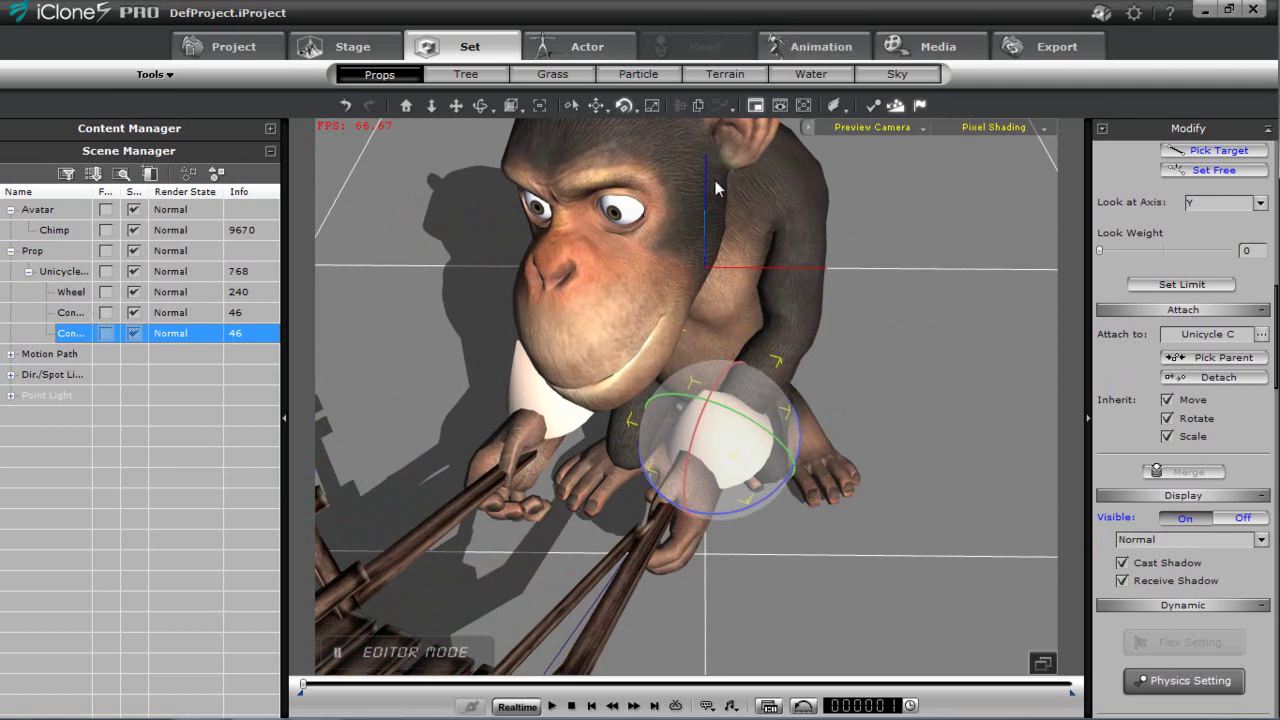
Open the motion layer editor for the chimp in Pose mode and set the bone size to 1.0 for all bones
click(806, 50)
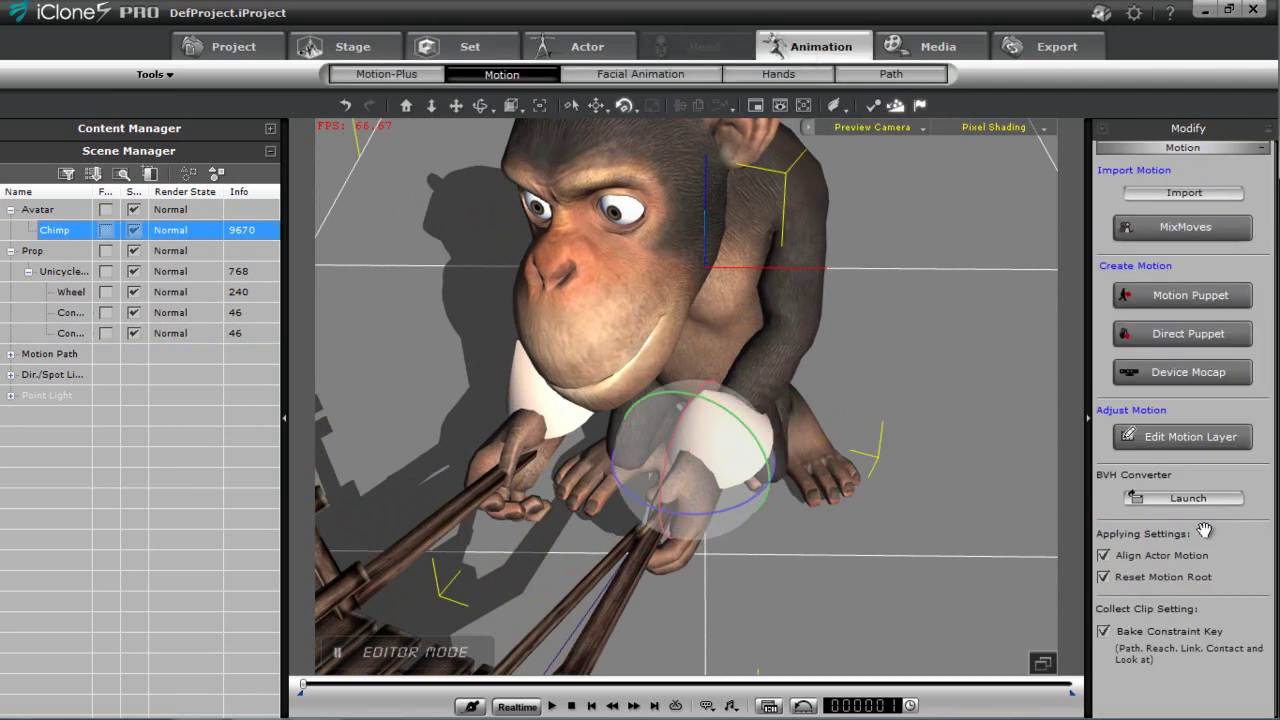
click(1188, 436)
click(210, 204)
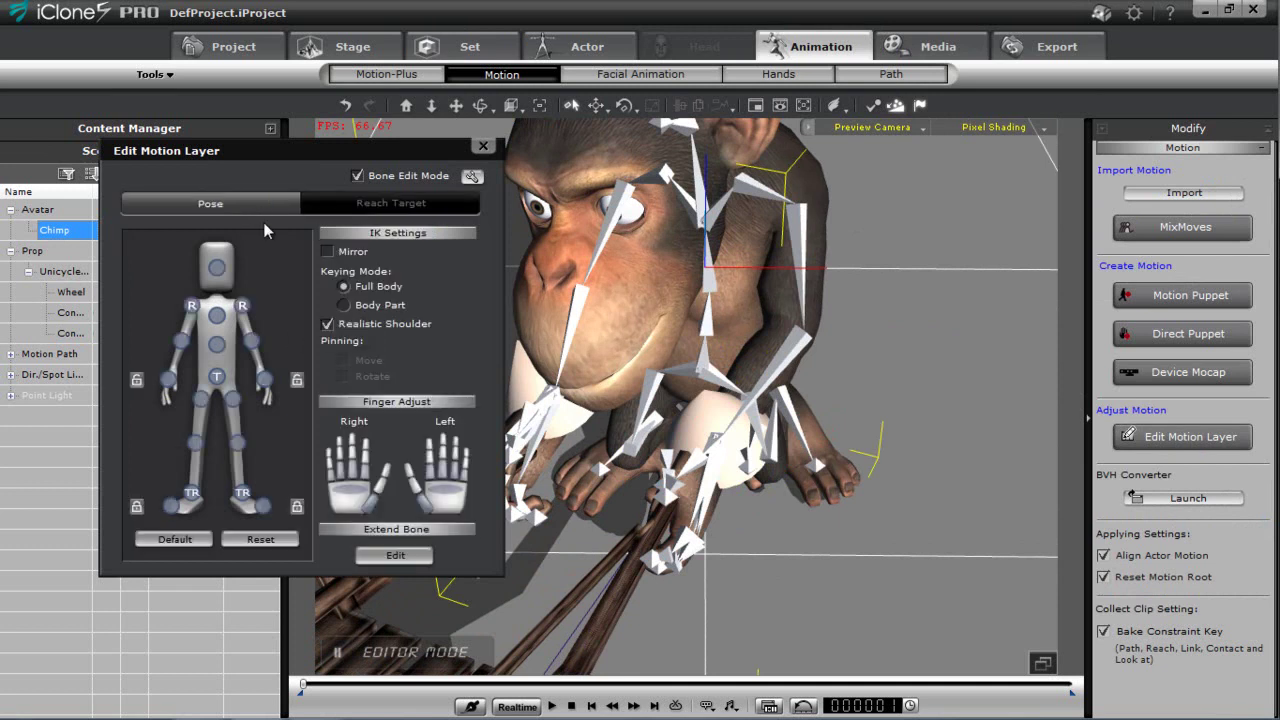
middle_drag(756, 502, 838, 468)
click(472, 176)
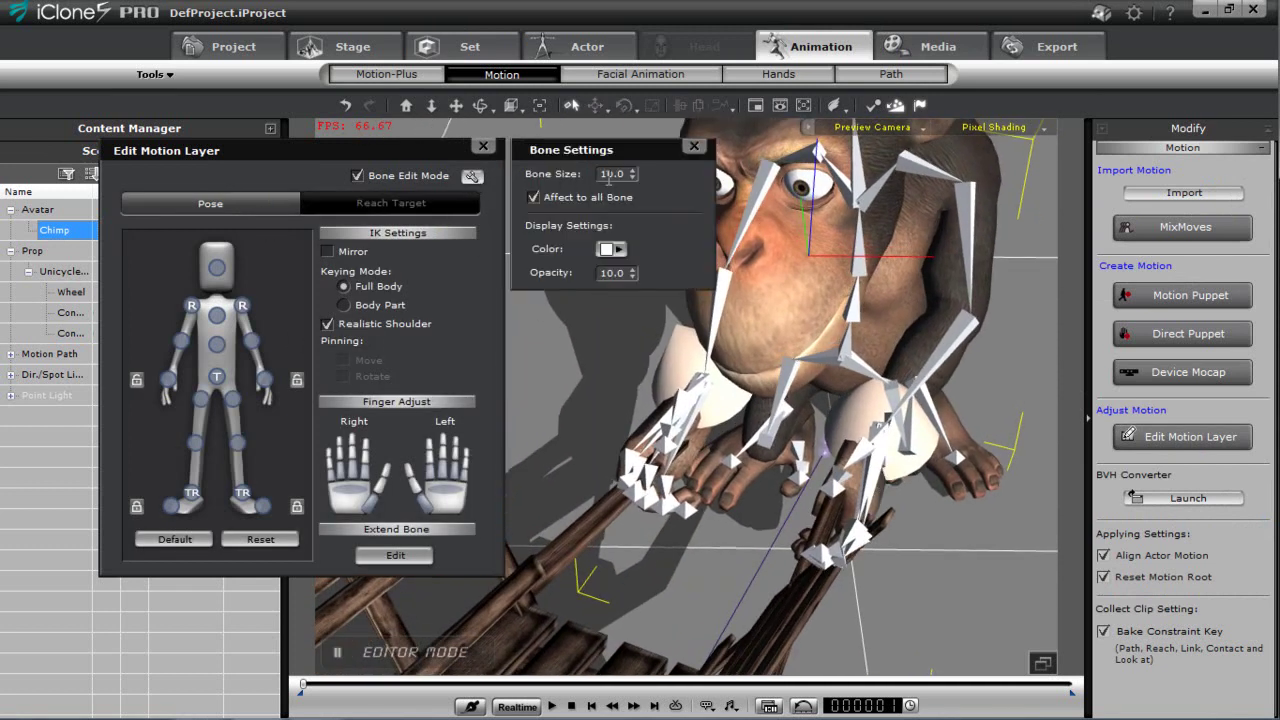
drag(624, 174, 530, 174)
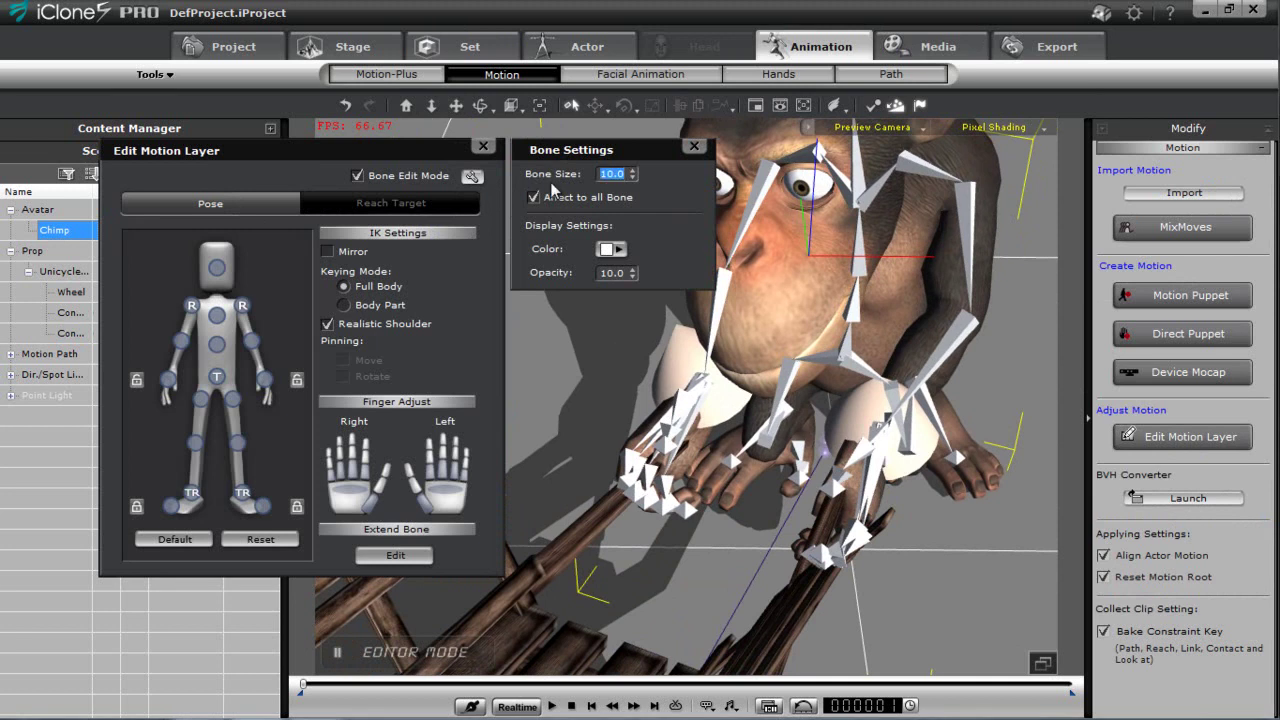
text(1.0)
key(Return)
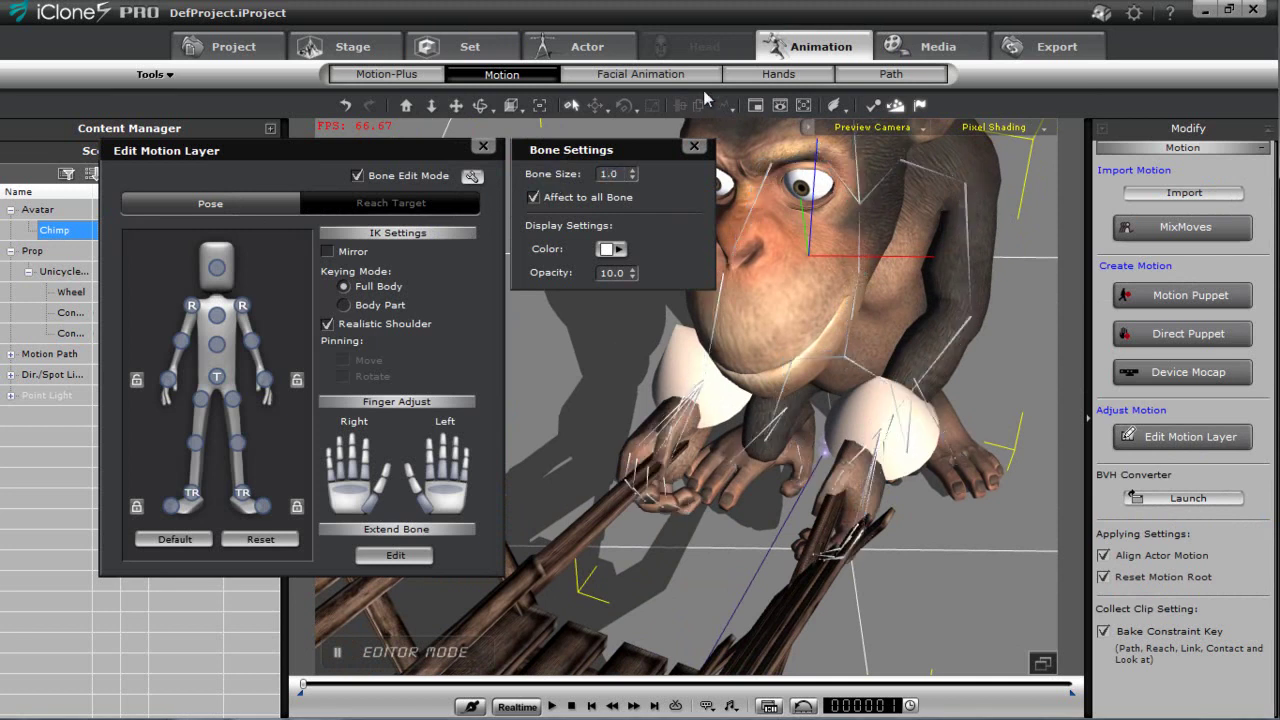
click(694, 147)
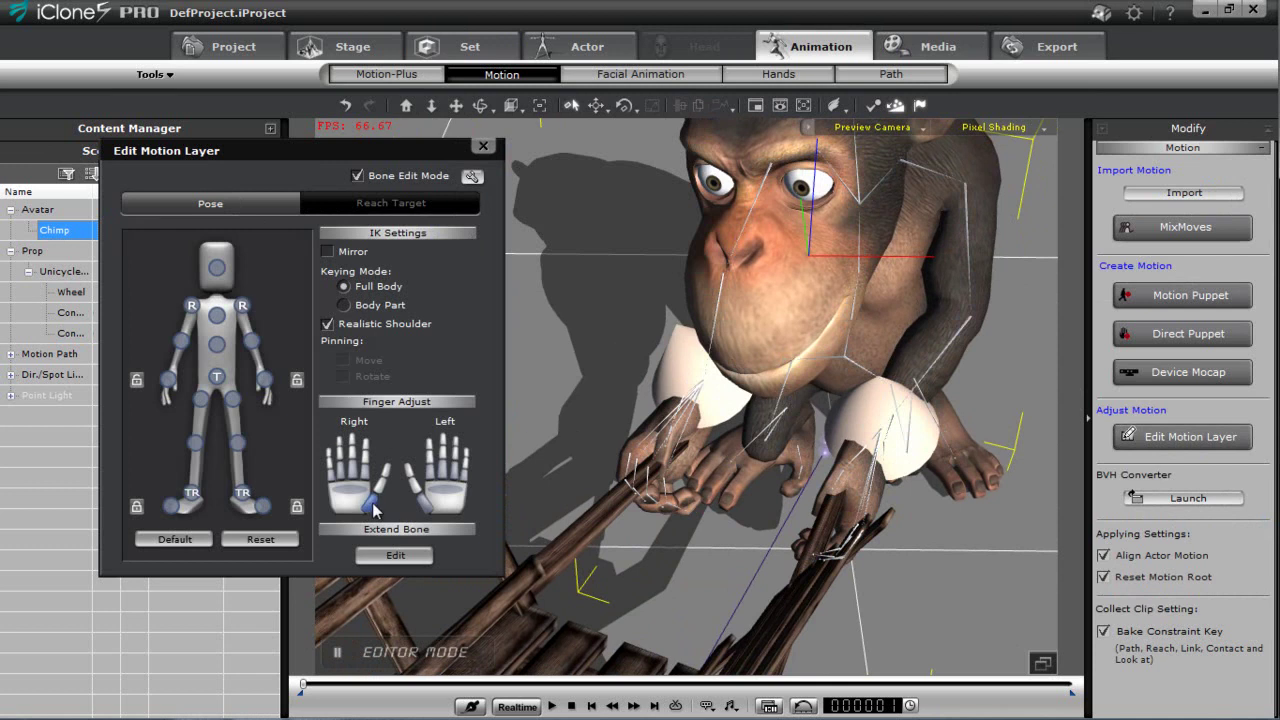
Adjust the thumb and base finger joints of the chimp's right hand so they curl around the cart handle
drag(357, 503, 369, 516)
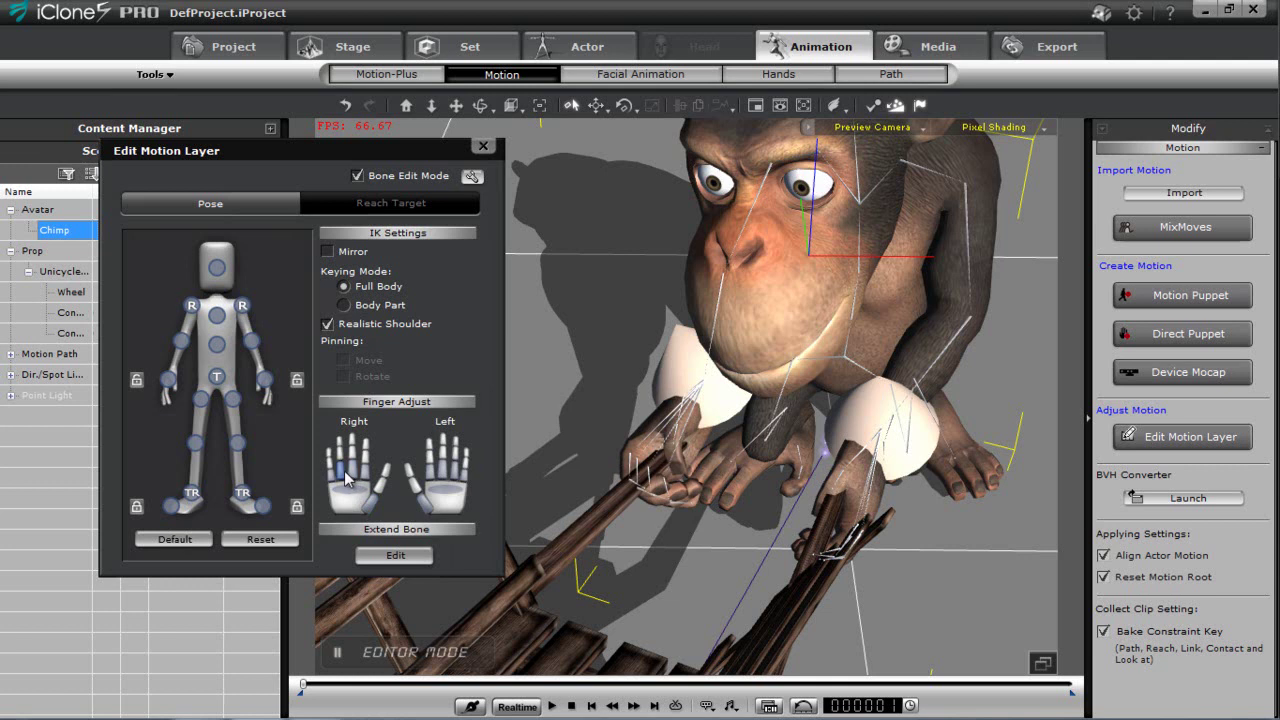
click(343, 497)
click(330, 480)
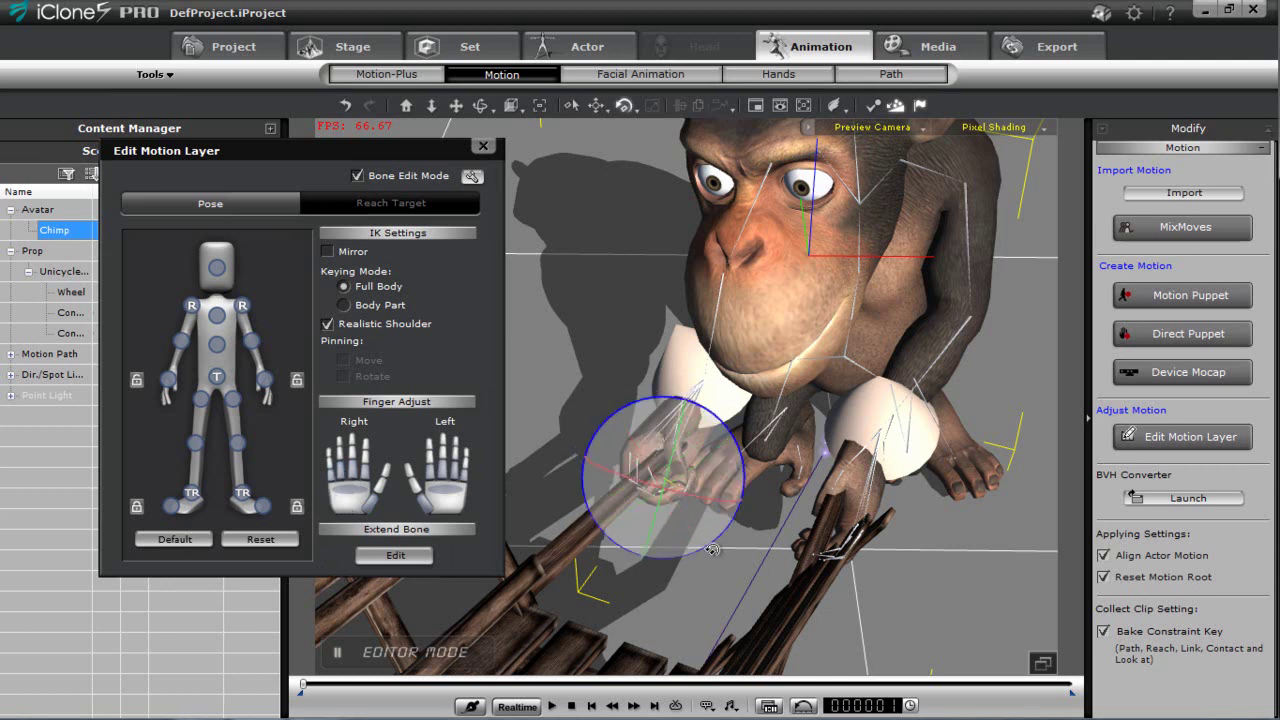
right_drag(760, 560, 1070, 517)
right_drag(988, 518, 812, 536)
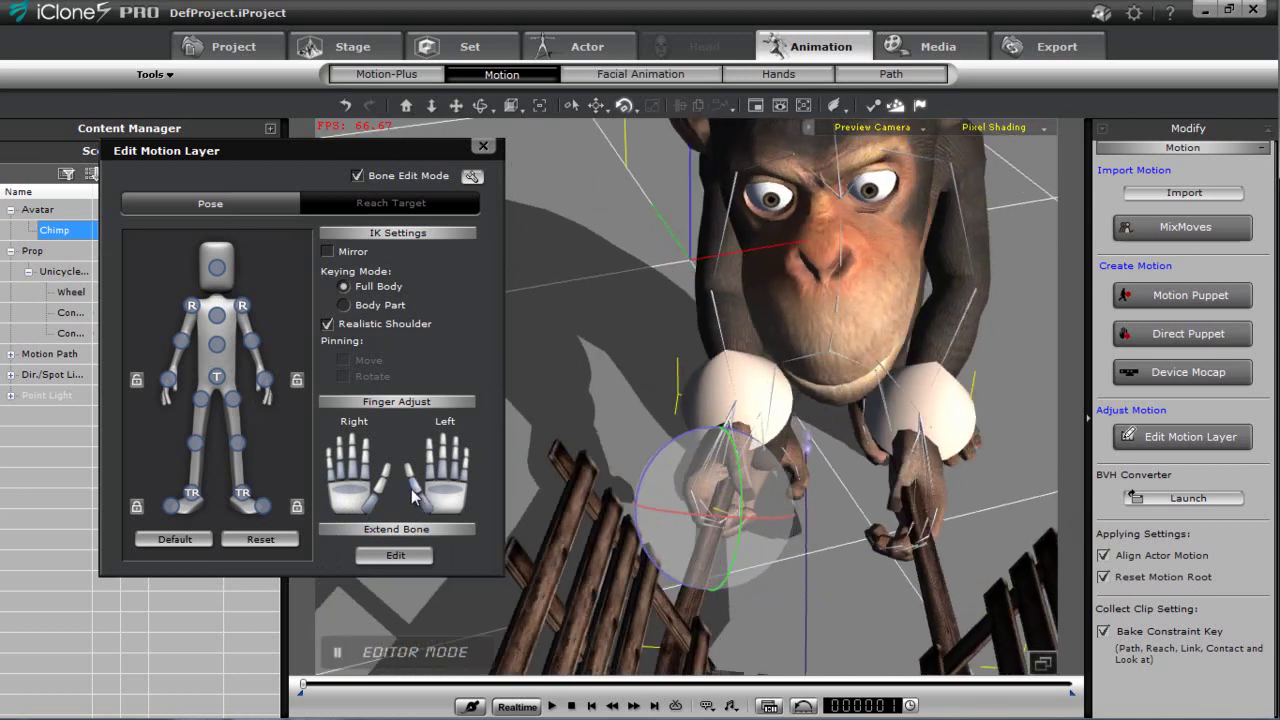
click(377, 499)
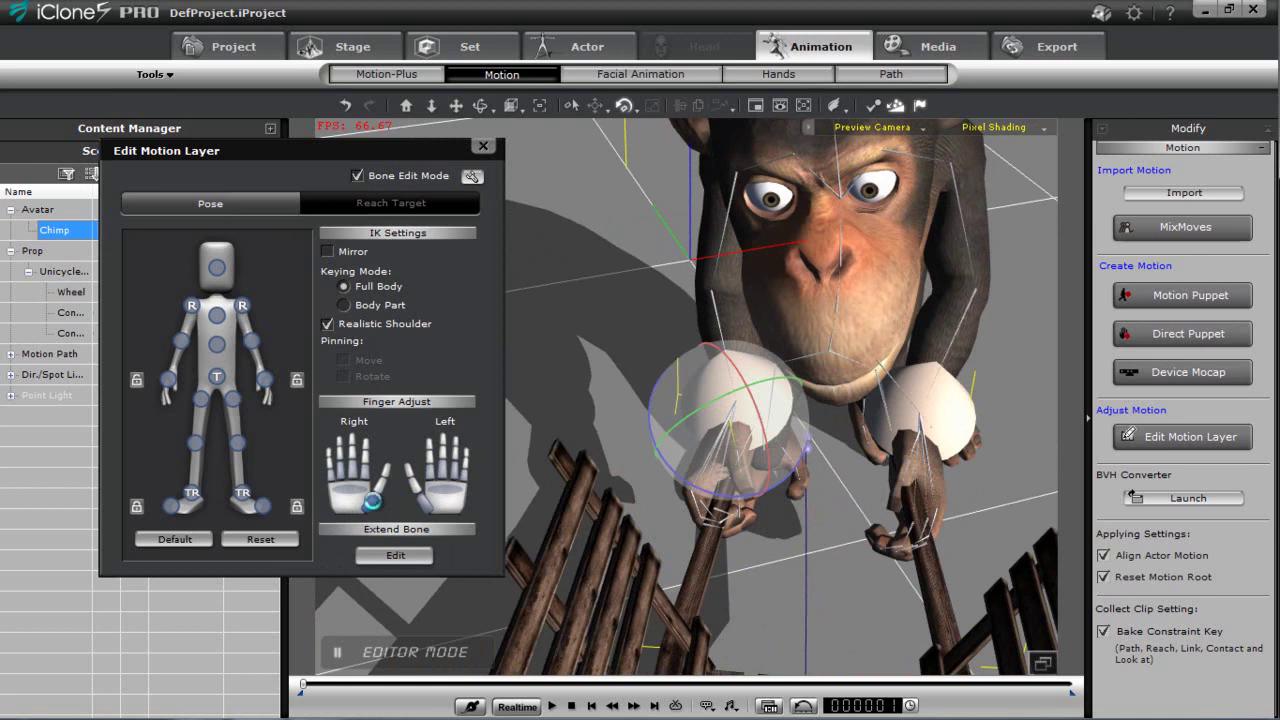
Adjust the thumb and base finger joints of the chimp's left hand around the other cart handle, and close the motion layer editor
click(427, 507)
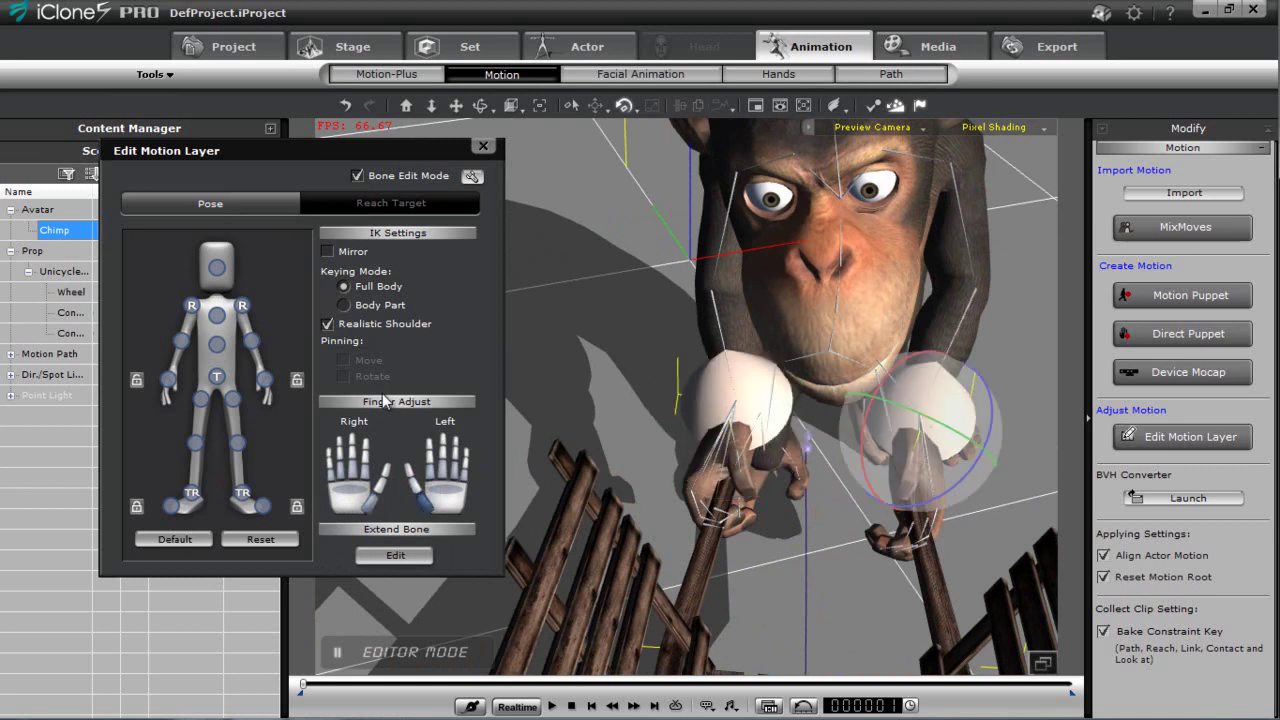
click(453, 470)
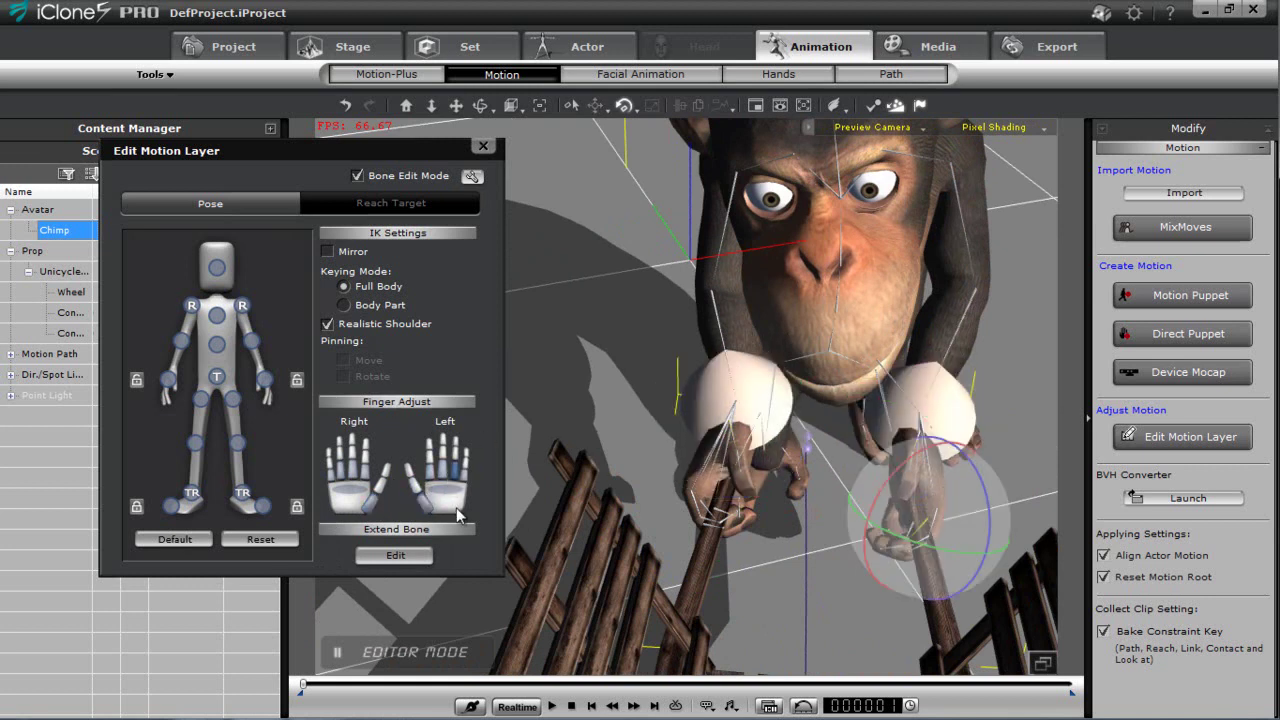
click(463, 478)
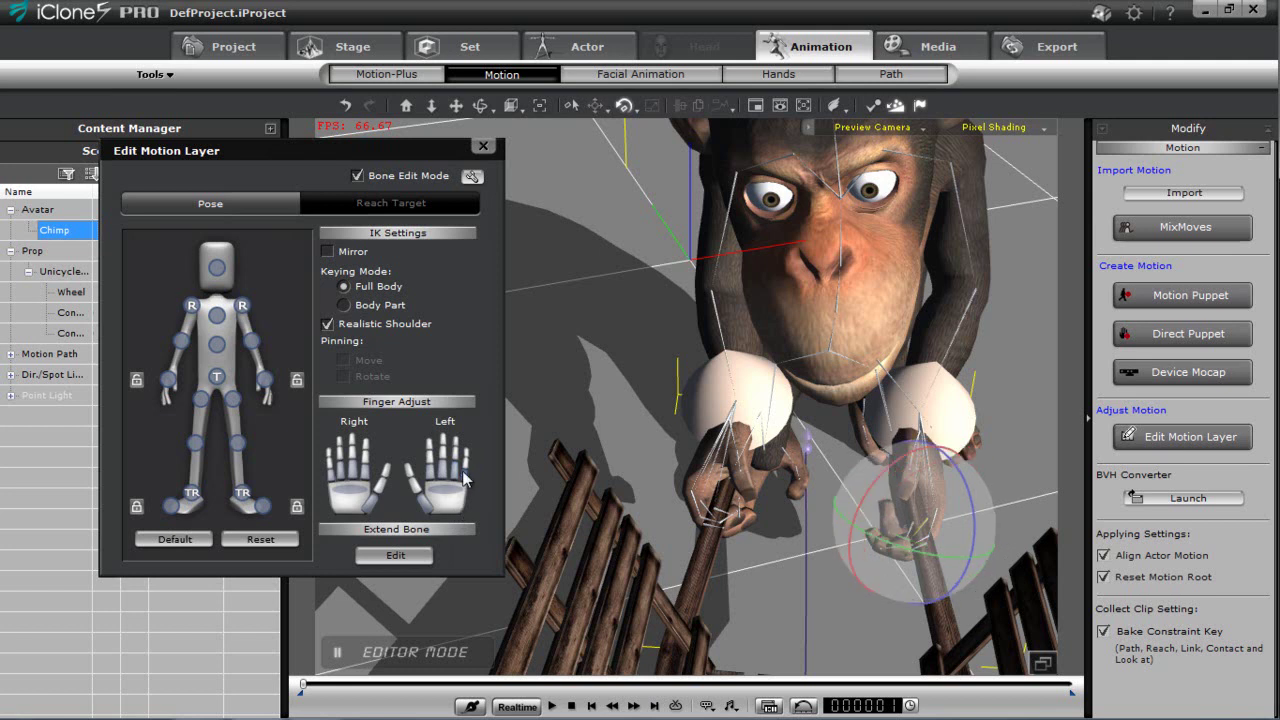
click(443, 480)
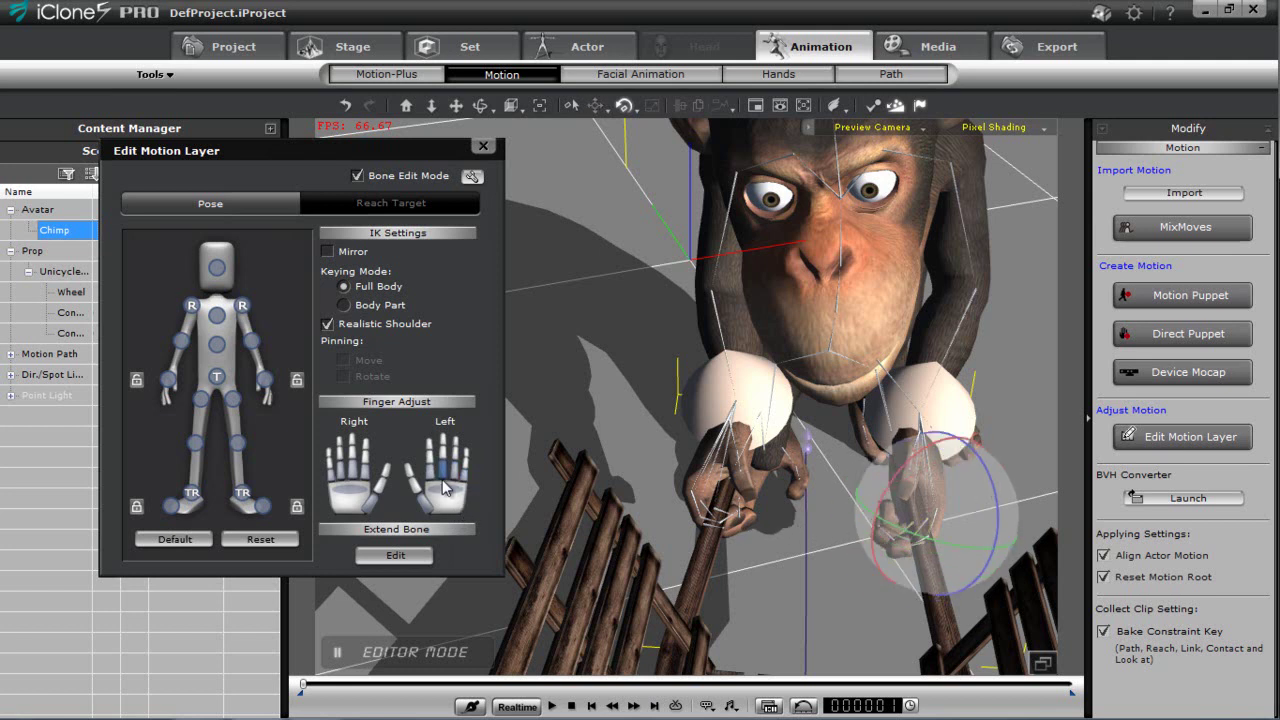
click(451, 481)
right_drag(867, 422, 434, 428)
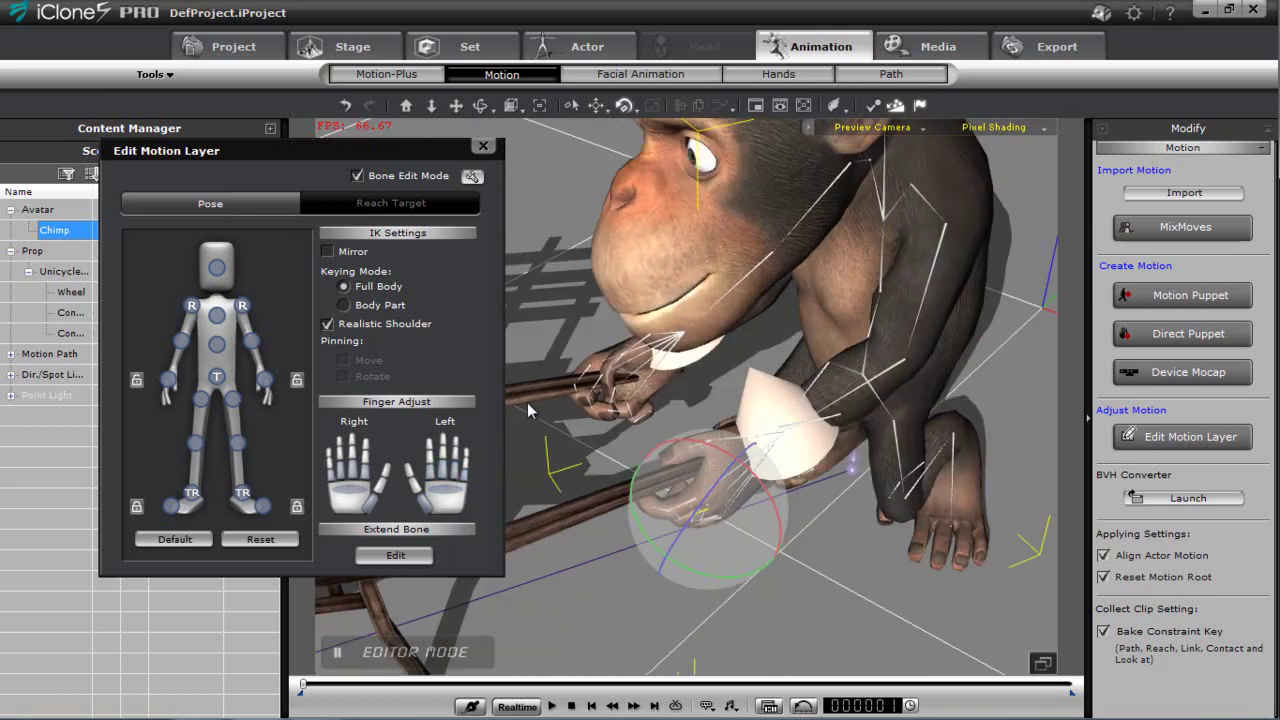
scroll(757, 358, down, 2)
middle_drag(767, 422, 884, 413)
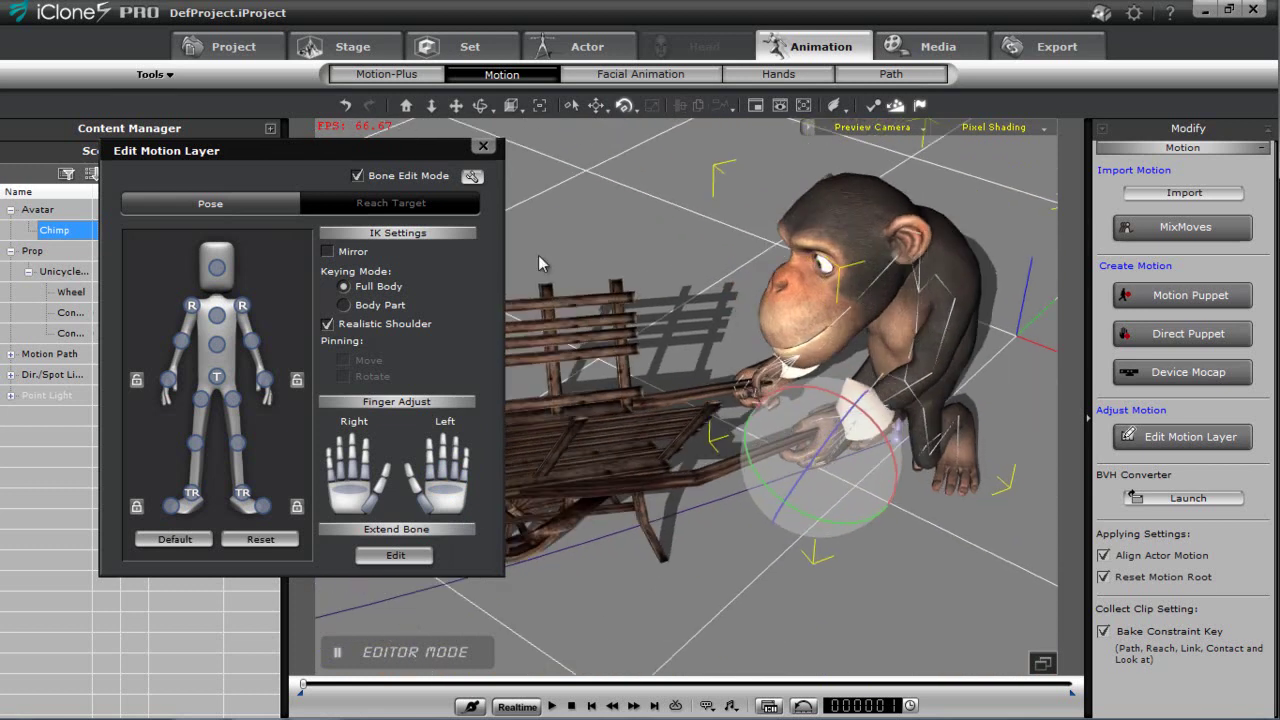
click(483, 147)
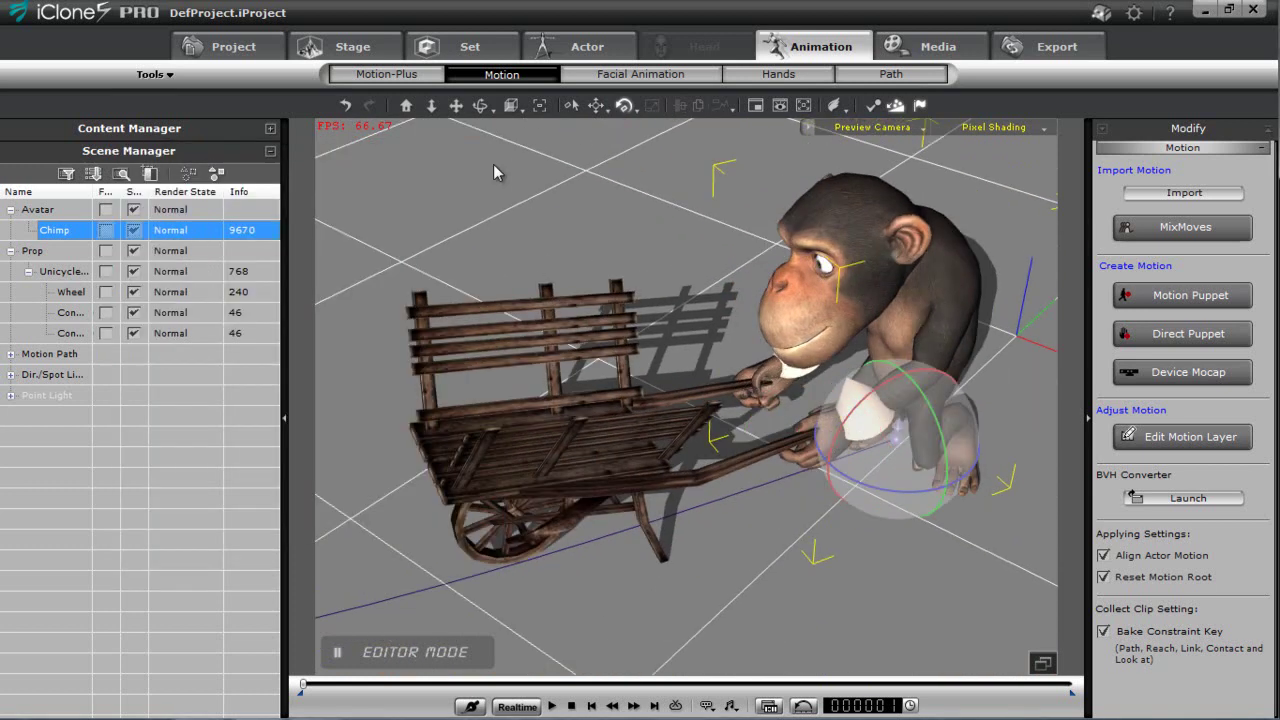
Play back the animation to check how the chimp moves relative to the cart, and stop it at the start
click(553, 706)
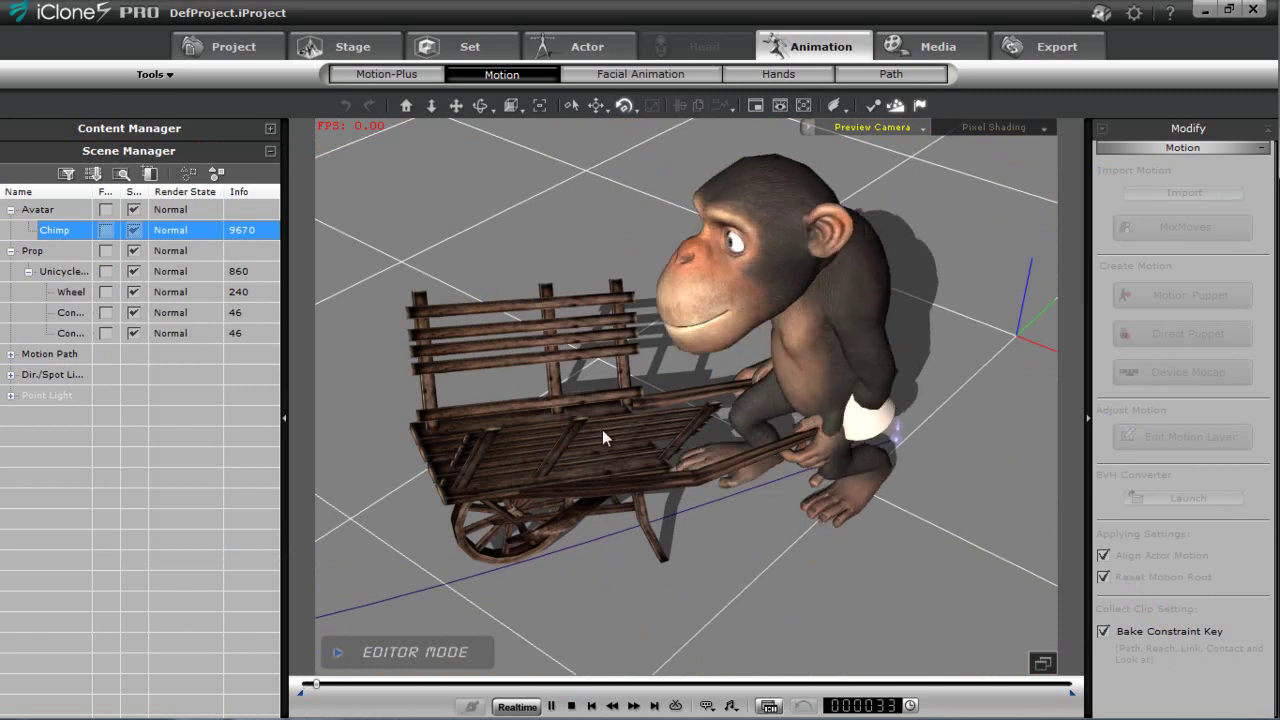
right_drag(562, 194, 580, 346)
scroll(582, 346, down, 5)
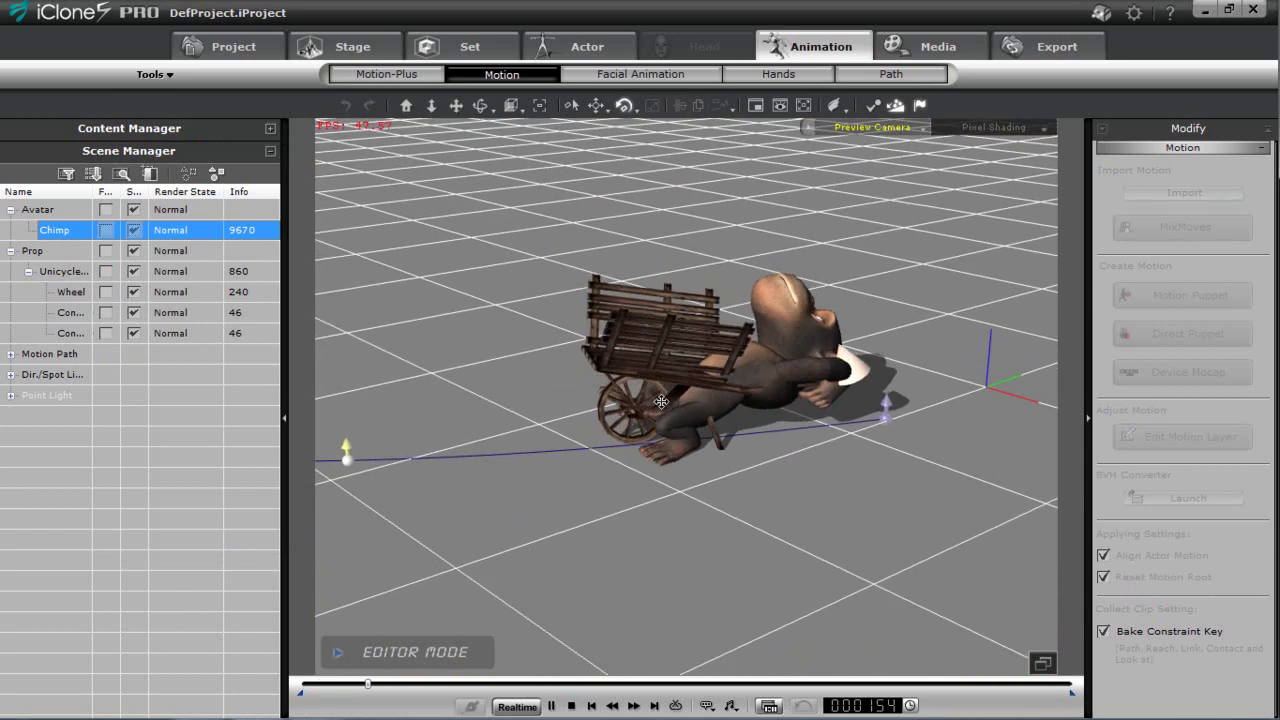
right_drag(634, 390, 649, 376)
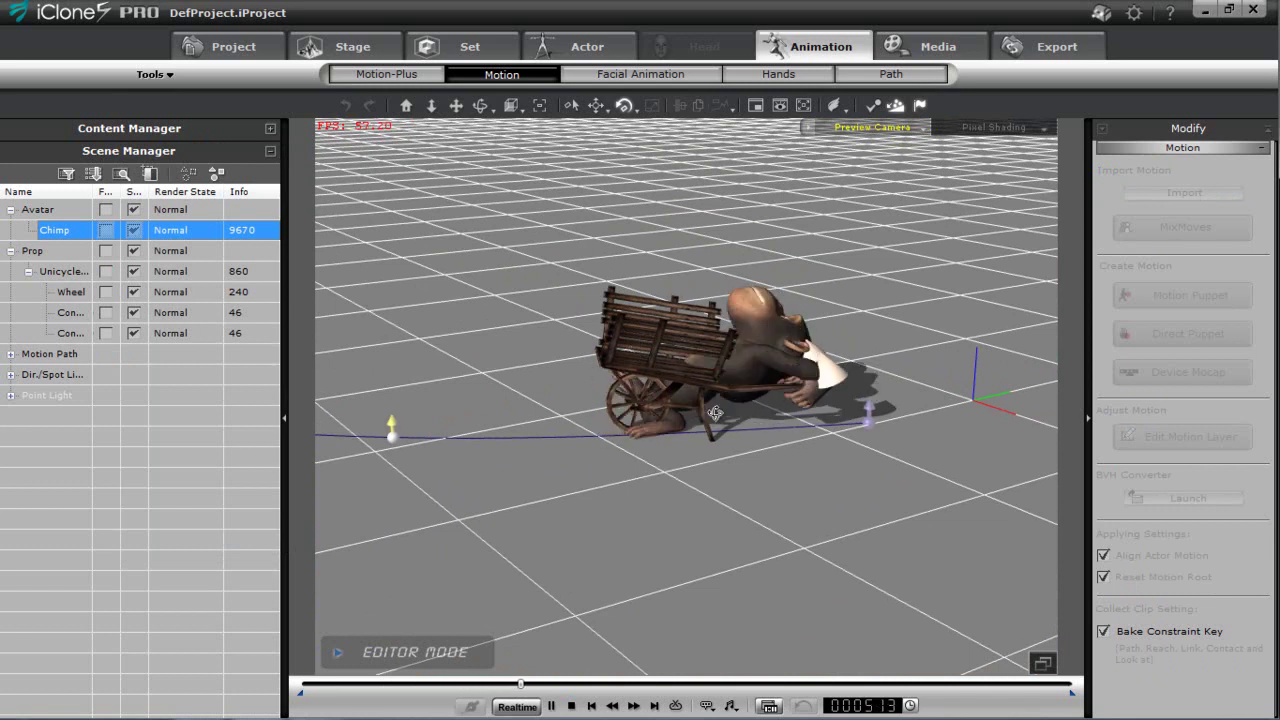
click(574, 707)
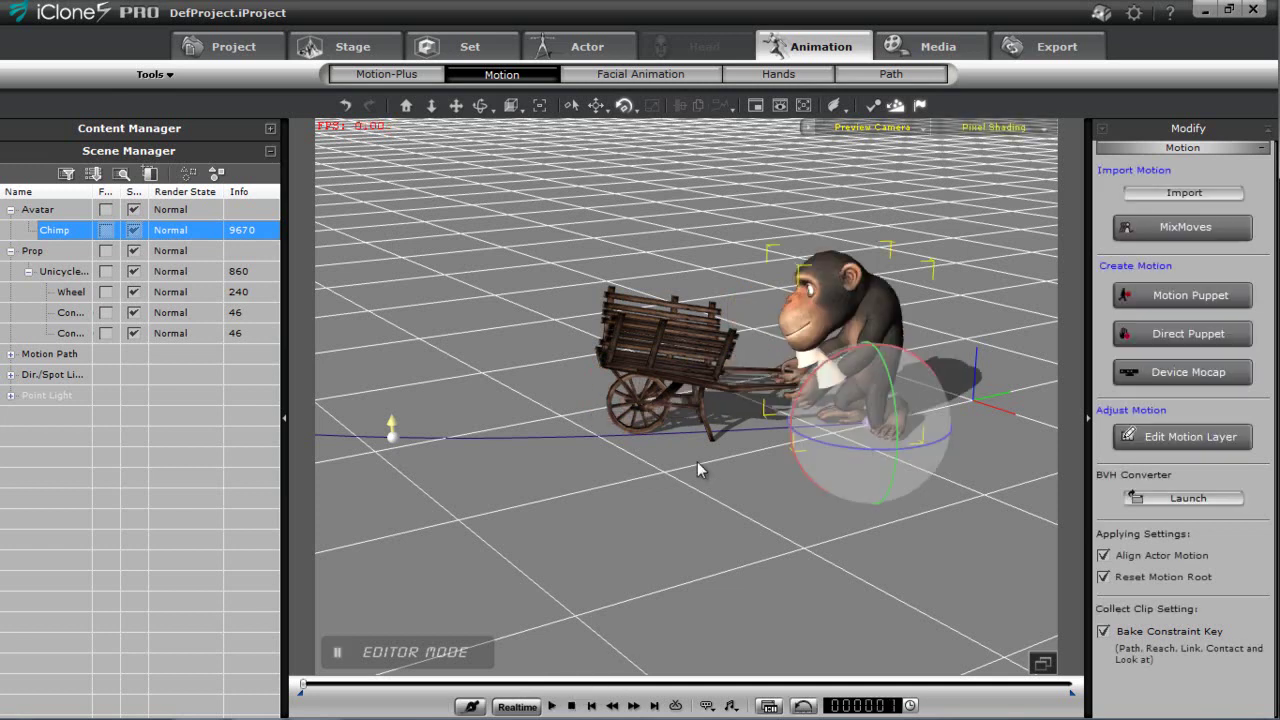
Expand the Content Manager and inspect the motion path ahead of the cart from several angles
right_drag(662, 419, 1020, 448)
right_drag(830, 528, 858, 473)
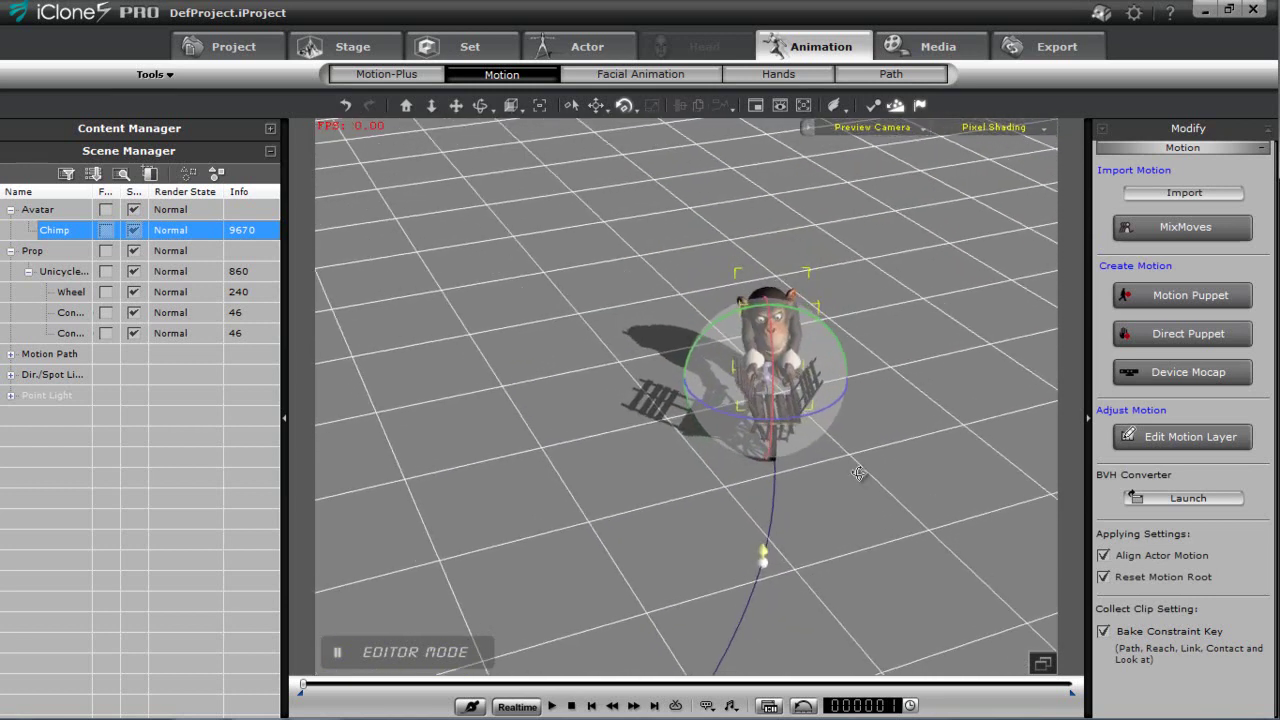
click(269, 130)
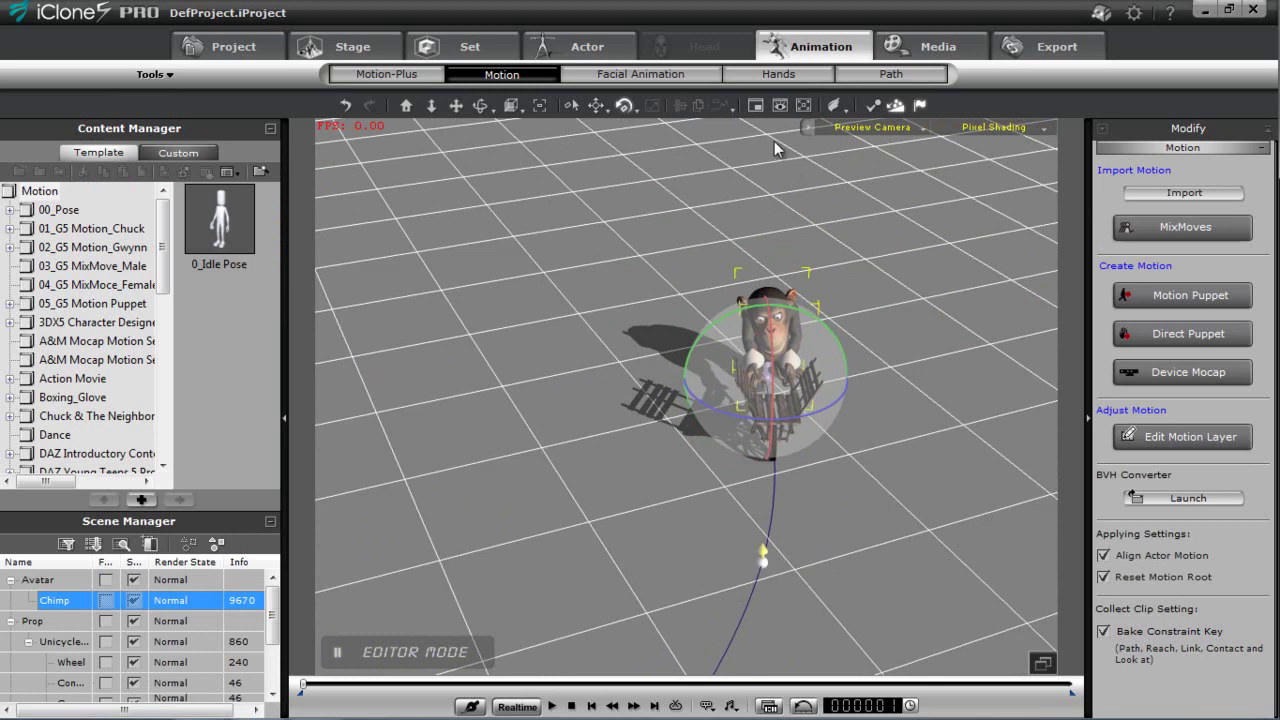
right_drag(612, 592, 857, 432)
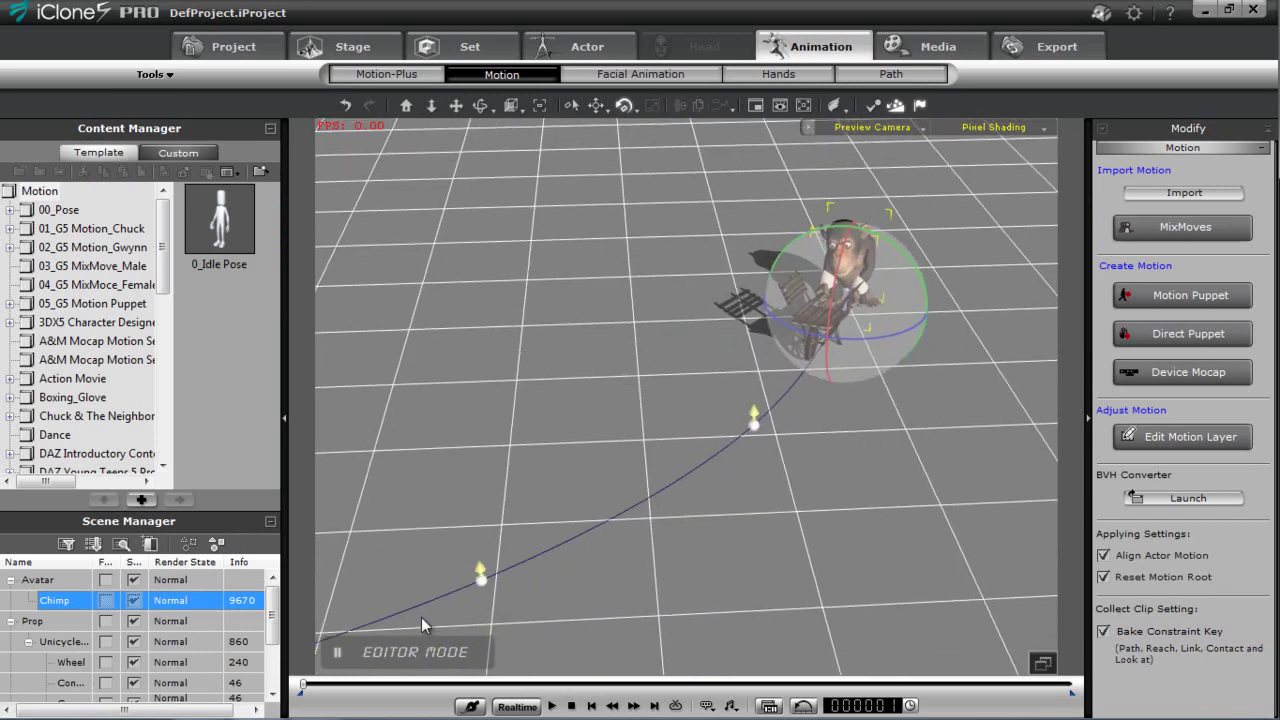
right_drag(652, 516, 557, 488)
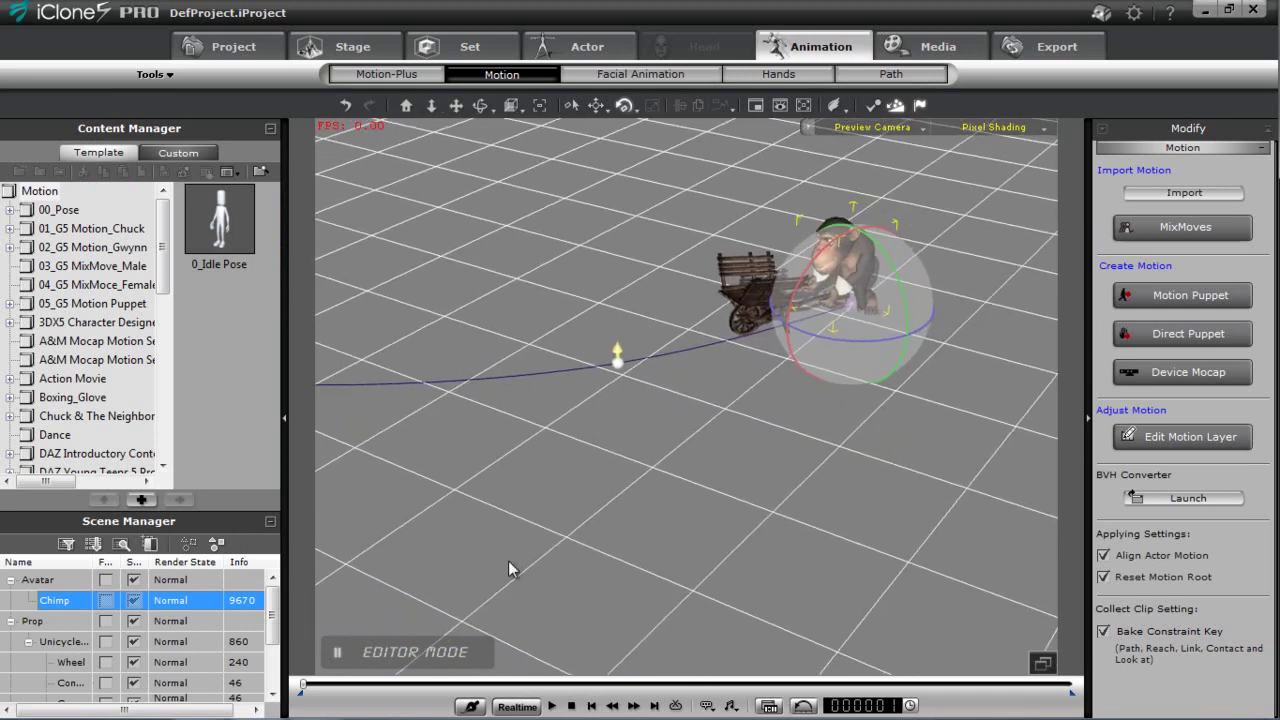
At frame 218, move the cart forward along the motion path so the chimp is behind its handles
drag(304, 686, 396, 708)
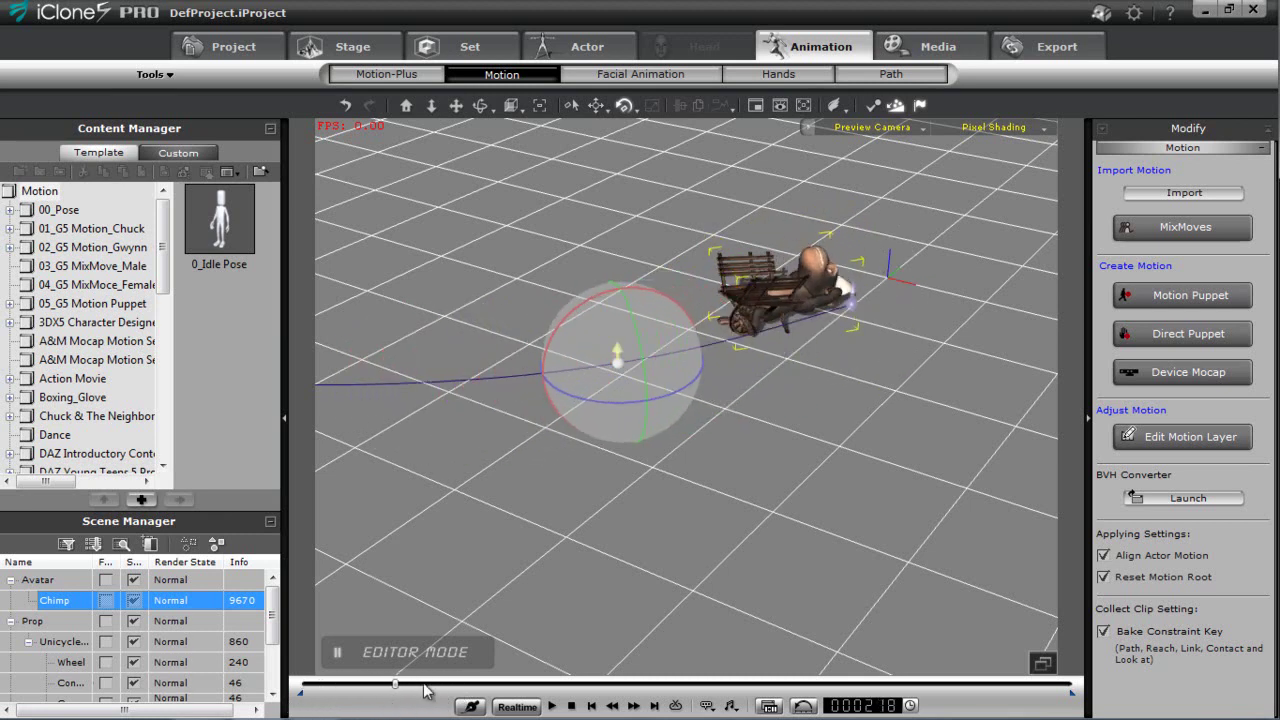
right_drag(598, 331, 777, 471)
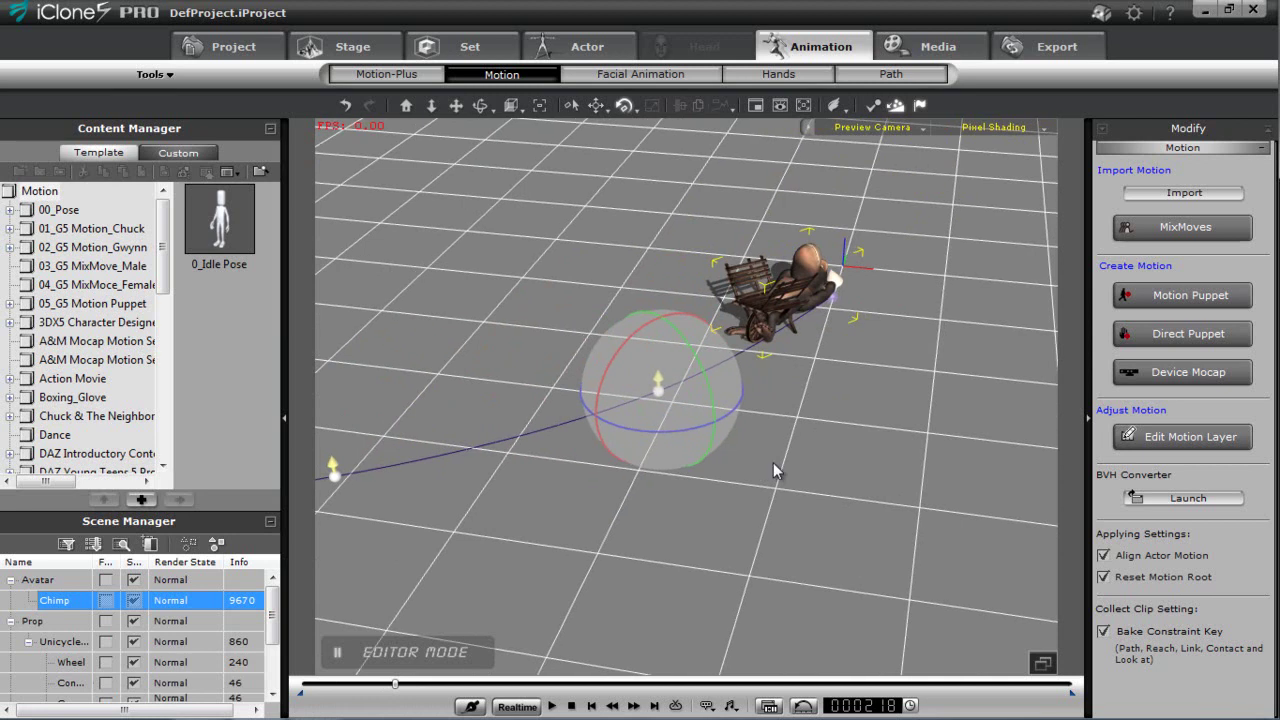
click(88, 641)
key(w)
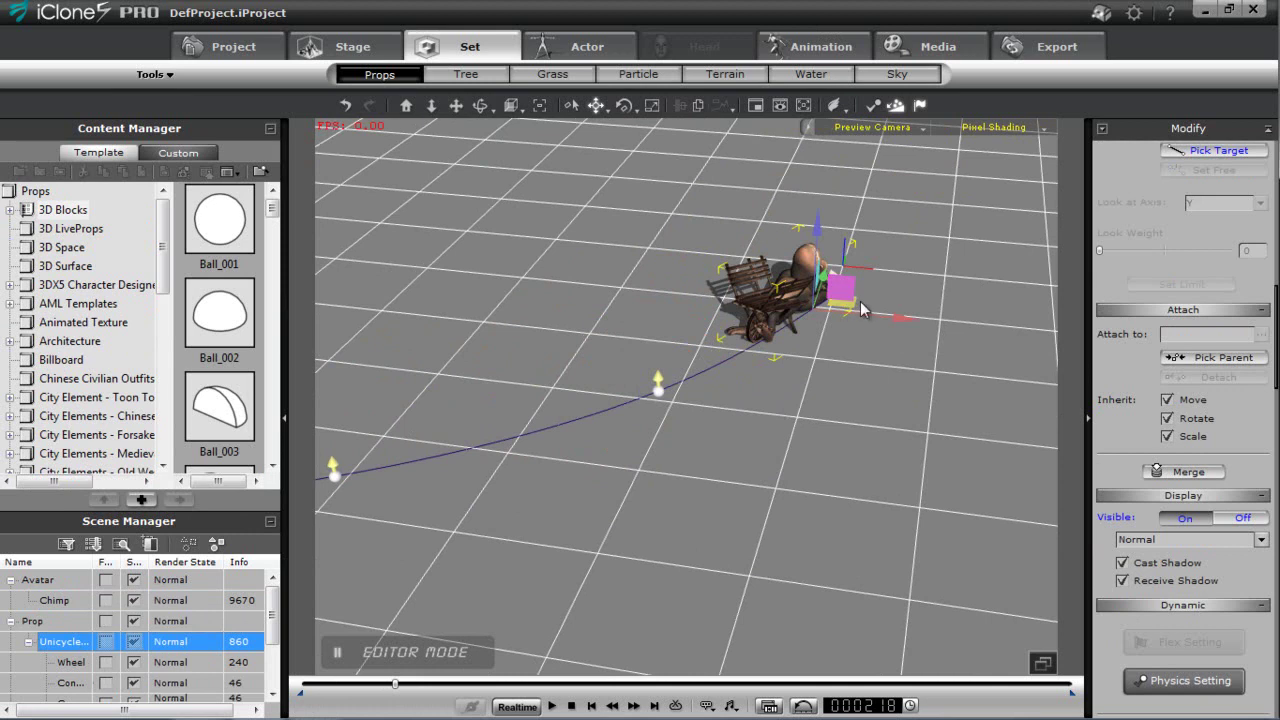
drag(853, 301, 683, 385)
scroll(720, 432, up, 3)
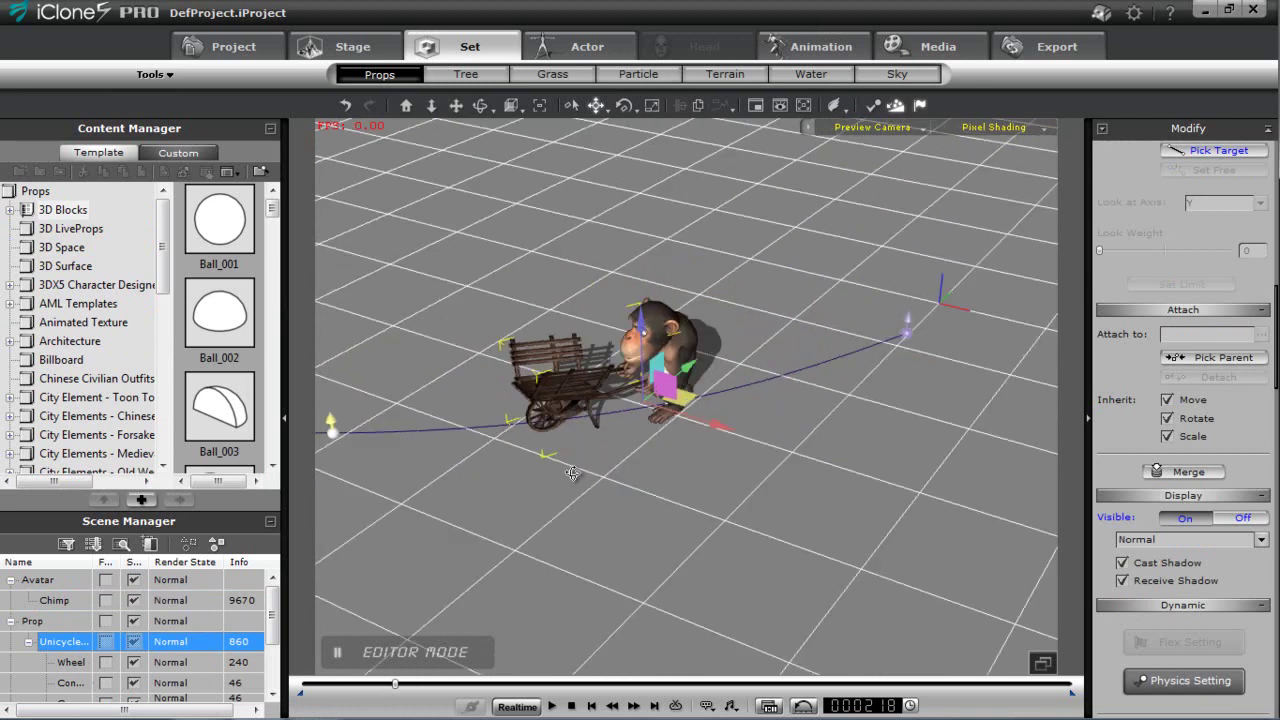
scroll(643, 504, up, 5)
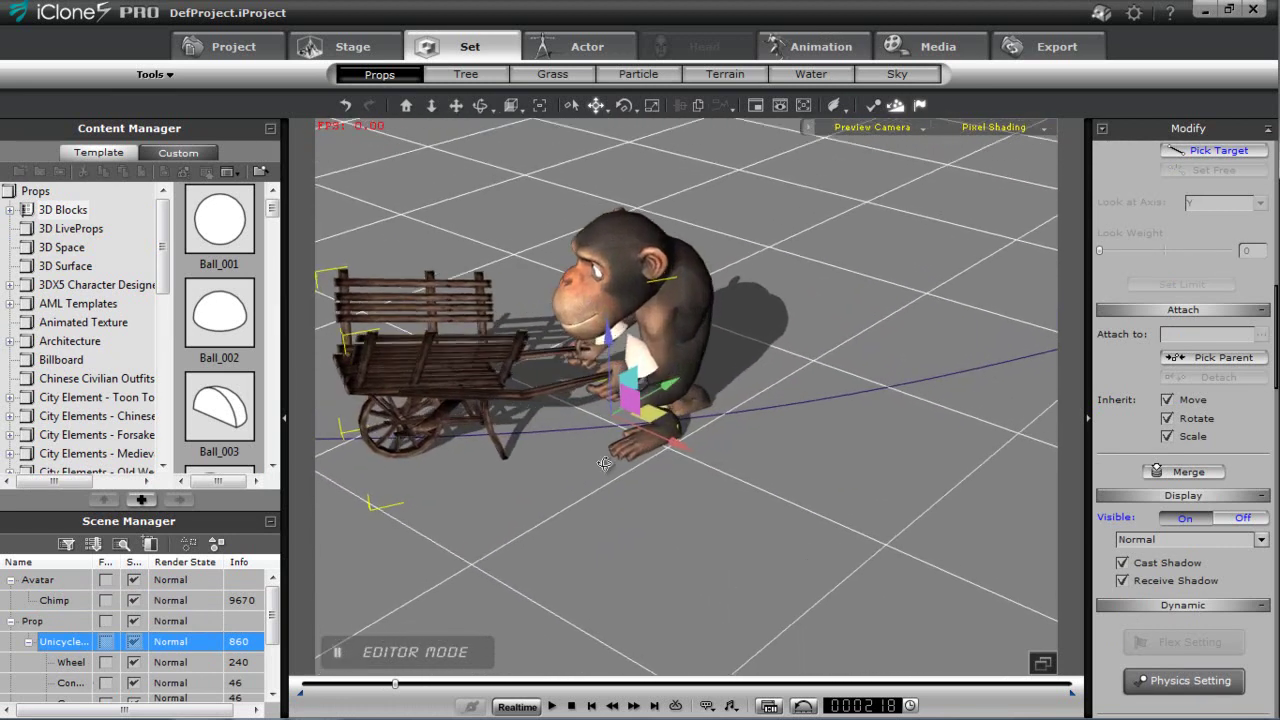
At frame 218, rotate the cart and shift it slightly so its handles line up with the chimp's hands
middle_drag(605, 463, 620, 373)
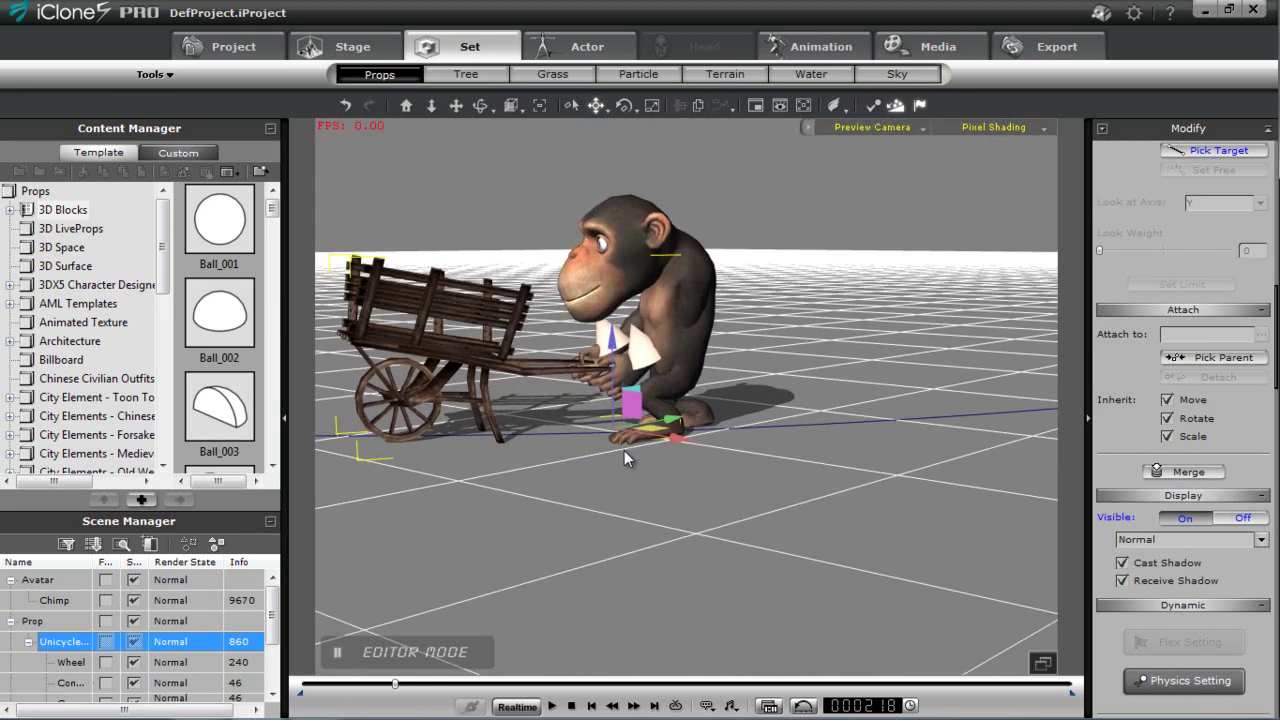
scroll(620, 373, up, 4)
middle_drag(570, 426, 581, 489)
right_drag(580, 488, 622, 494)
key(e)
mouse_move(624, 424)
mouse_down()
mouse_move(612, 428)
mouse_move(622, 420)
mouse_up()
key(w)
drag(580, 358, 607, 346)
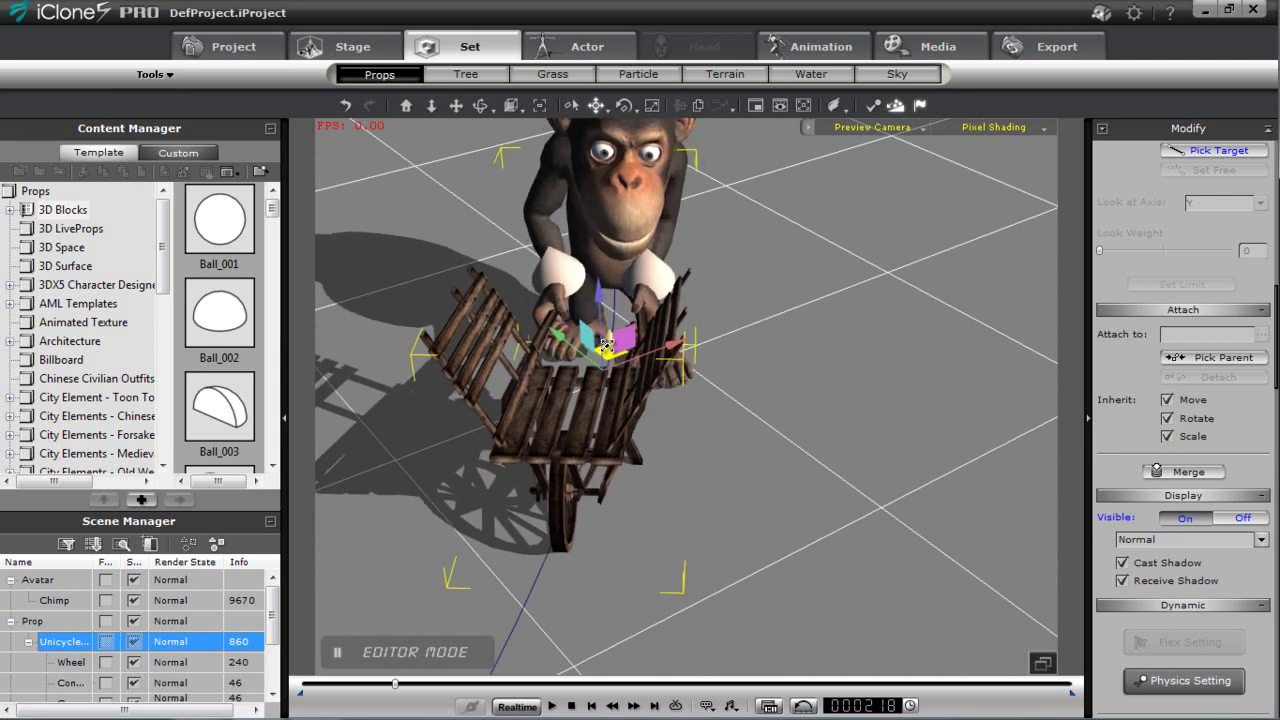
key(e)
drag(648, 407, 650, 414)
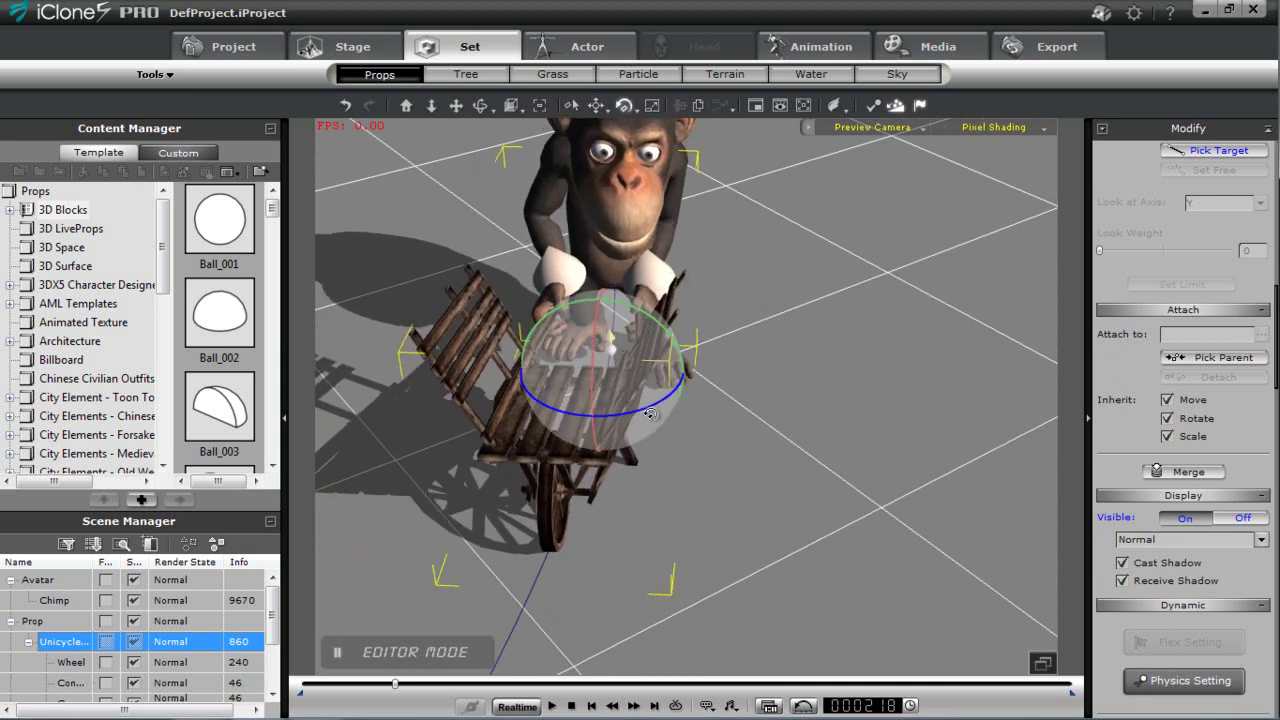
right_drag(770, 408, 683, 154)
scroll(713, 341, down, 5)
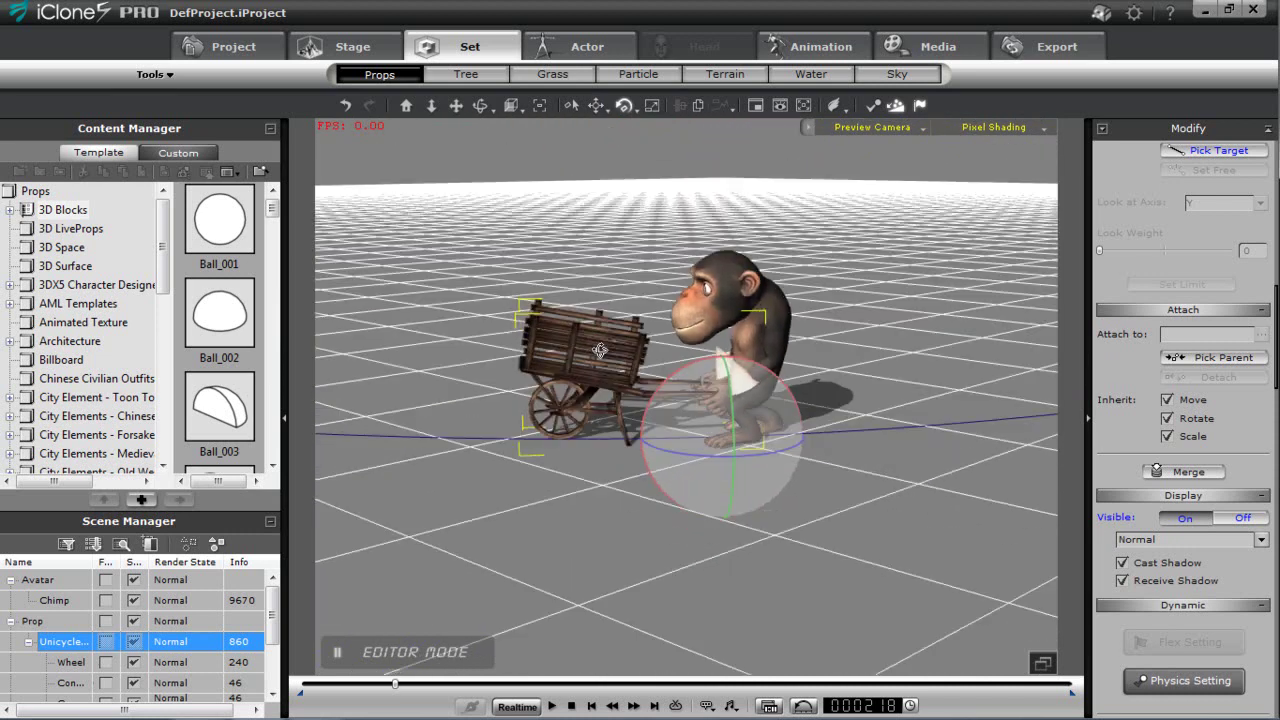
At frame 460, move the cart forward along the motion path to just ahead of the chimp
right_drag(600, 350, 602, 403)
middle_drag(570, 385, 608, 490)
drag(395, 686, 498, 686)
click(71, 606)
right_drag(455, 455, 603, 436)
middle_drag(526, 450, 720, 402)
right_drag(720, 402, 730, 580)
click(68, 642)
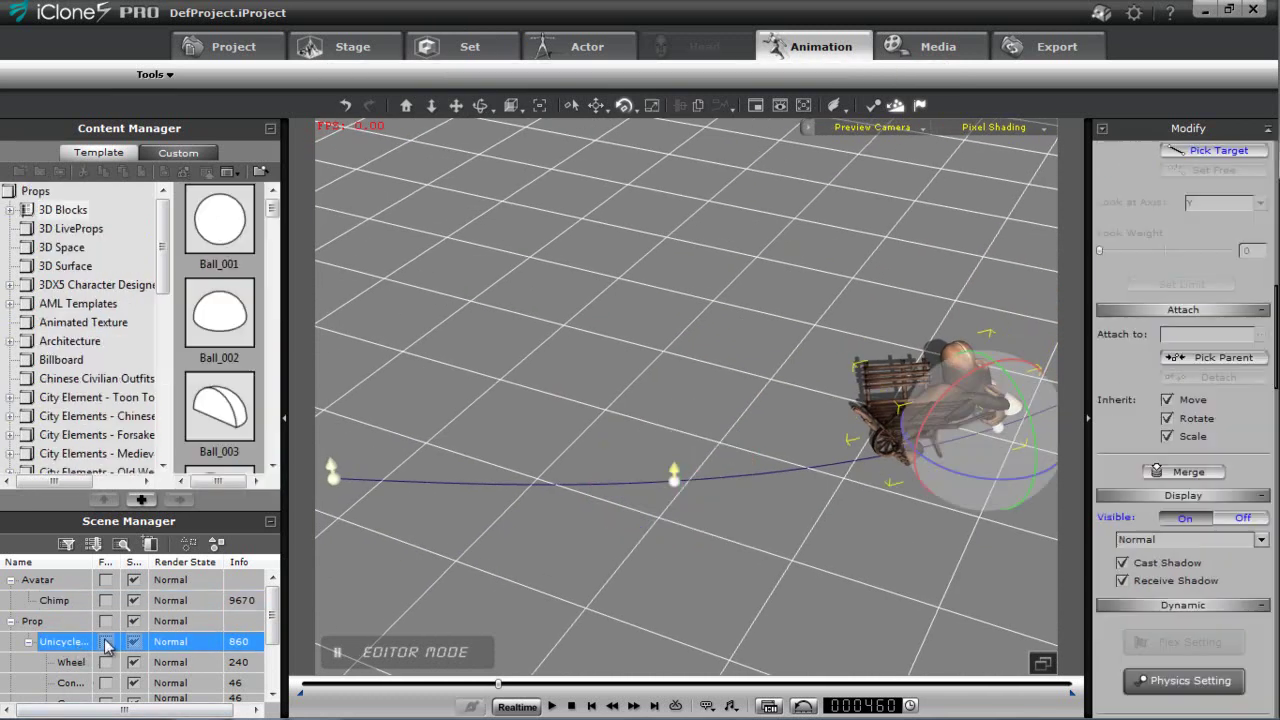
drag(1028, 425, 690, 473)
Turn the cart at frame 460 toward the path's direction and shift it sideways to centre it in front of the chimp
alt+right_drag(692, 565, 660, 347)
alt+drag(681, 488, 716, 340)
alt+right_drag(868, 466, 535, 441)
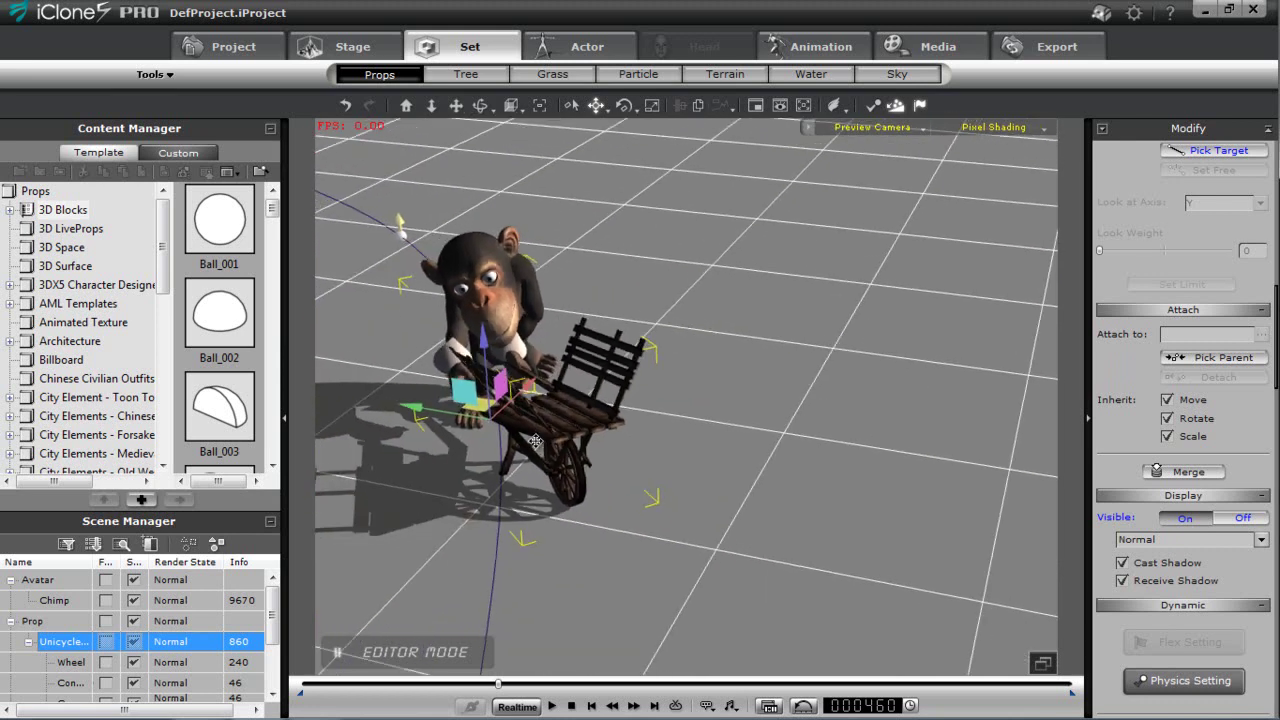
key(e)
drag(557, 439, 535, 445)
key(w)
key(e)
key(w)
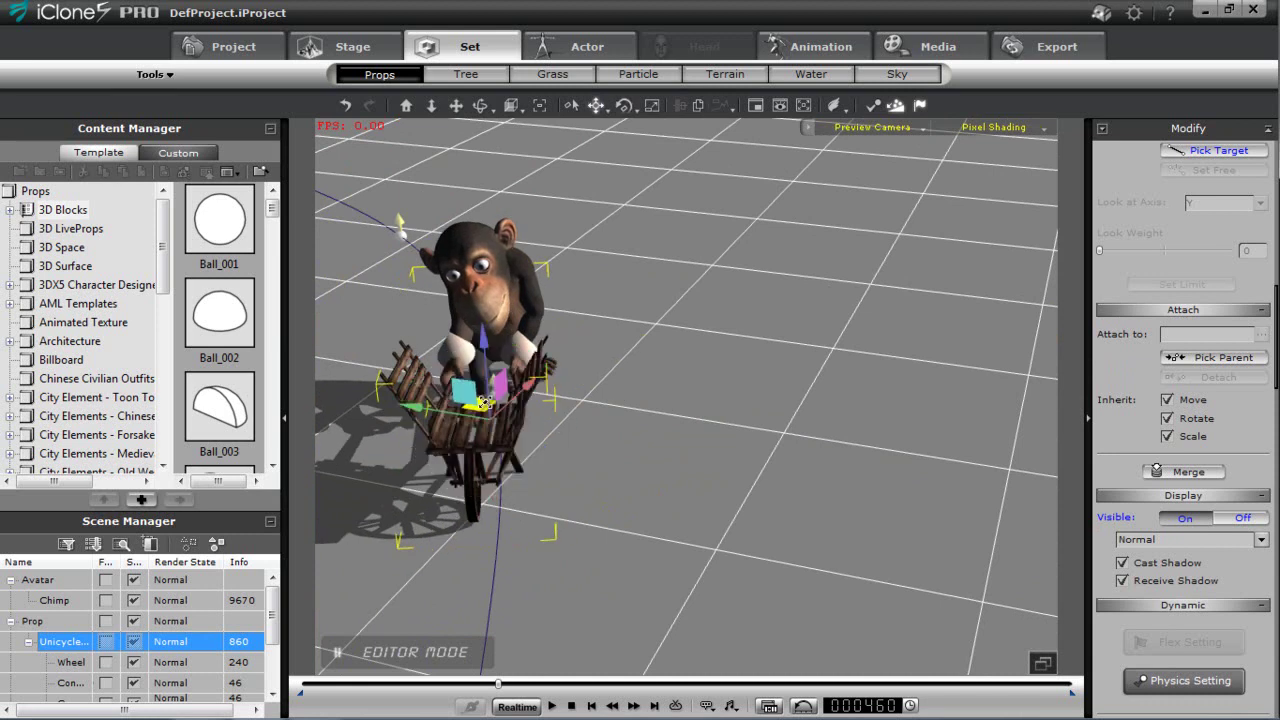
drag(482, 403, 508, 395)
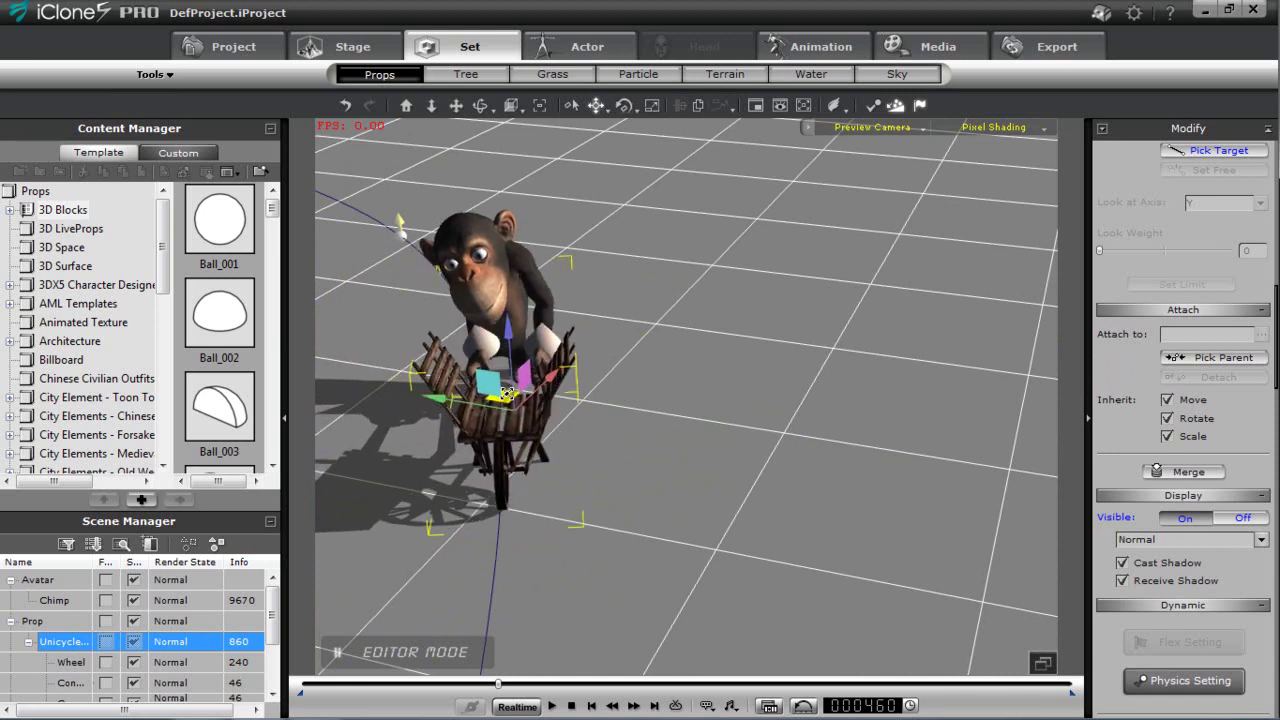
Viewing the chimp from the side at frame 460, turn the cart slightly and nudge its handles toward the hands
alt+right_drag(627, 351, 437, 472)
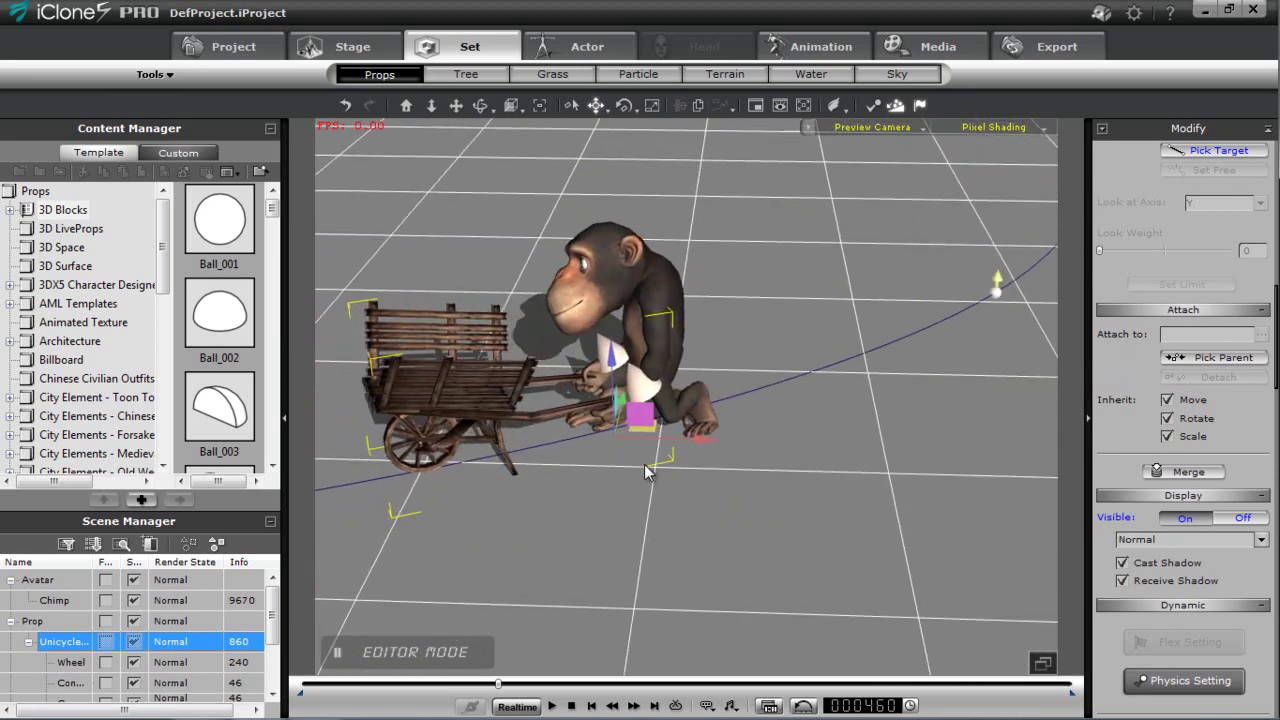
key(e)
drag(618, 474, 638, 476)
key(w)
drag(641, 427, 634, 414)
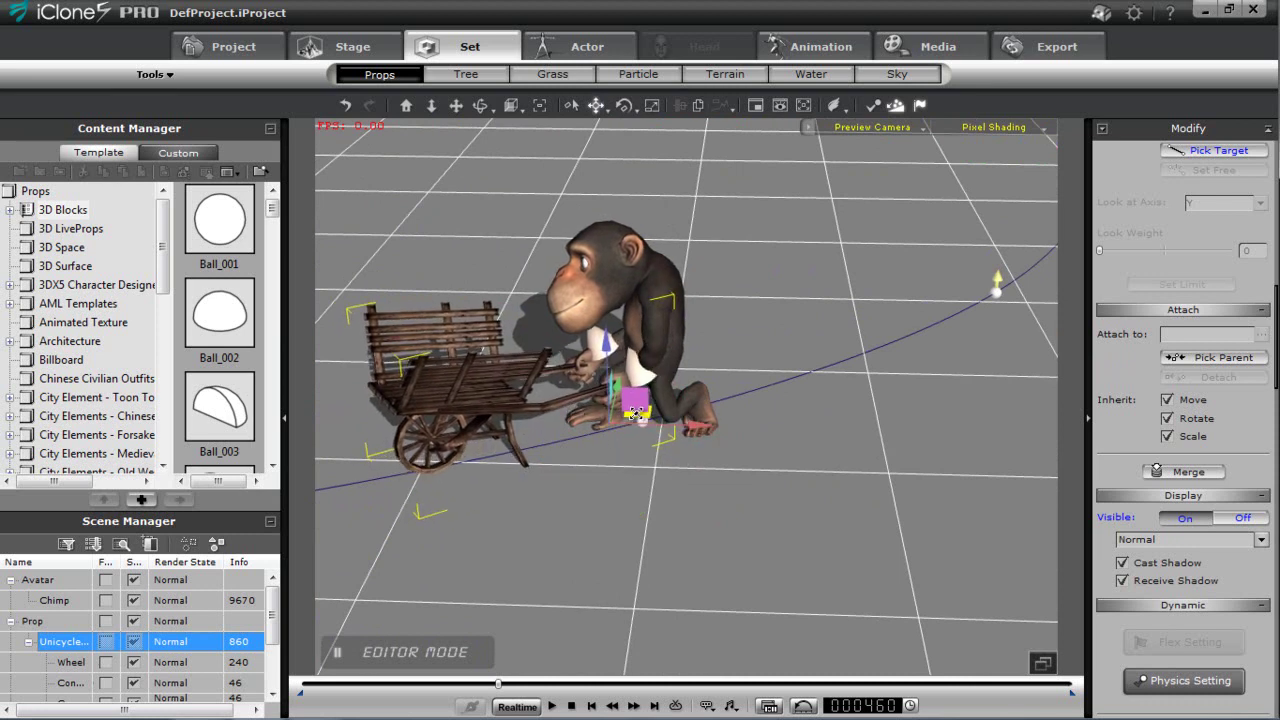
Refine the cart's rotation and position at frame 460 from a close view of the chimp's hands on the handles
right_drag(483, 462, 914, 424)
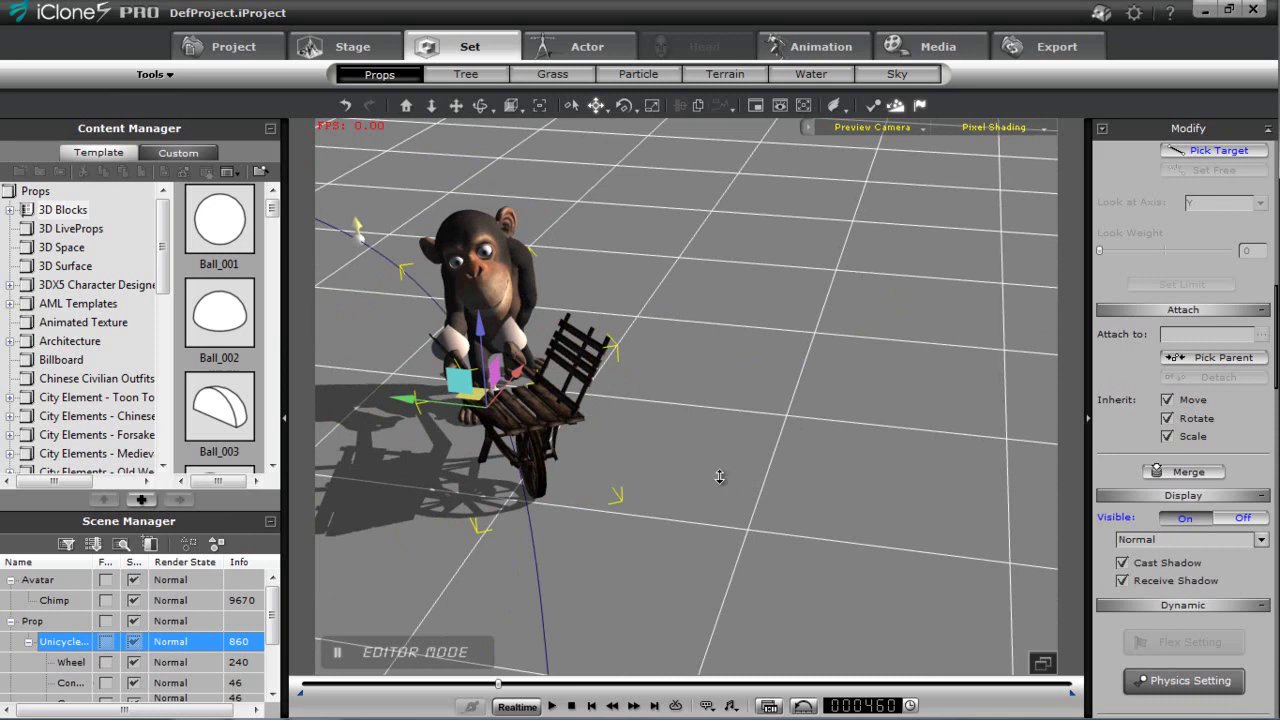
scroll(721, 476, up, 5)
right_drag(654, 356, 776, 410)
right_drag(670, 448, 411, 473)
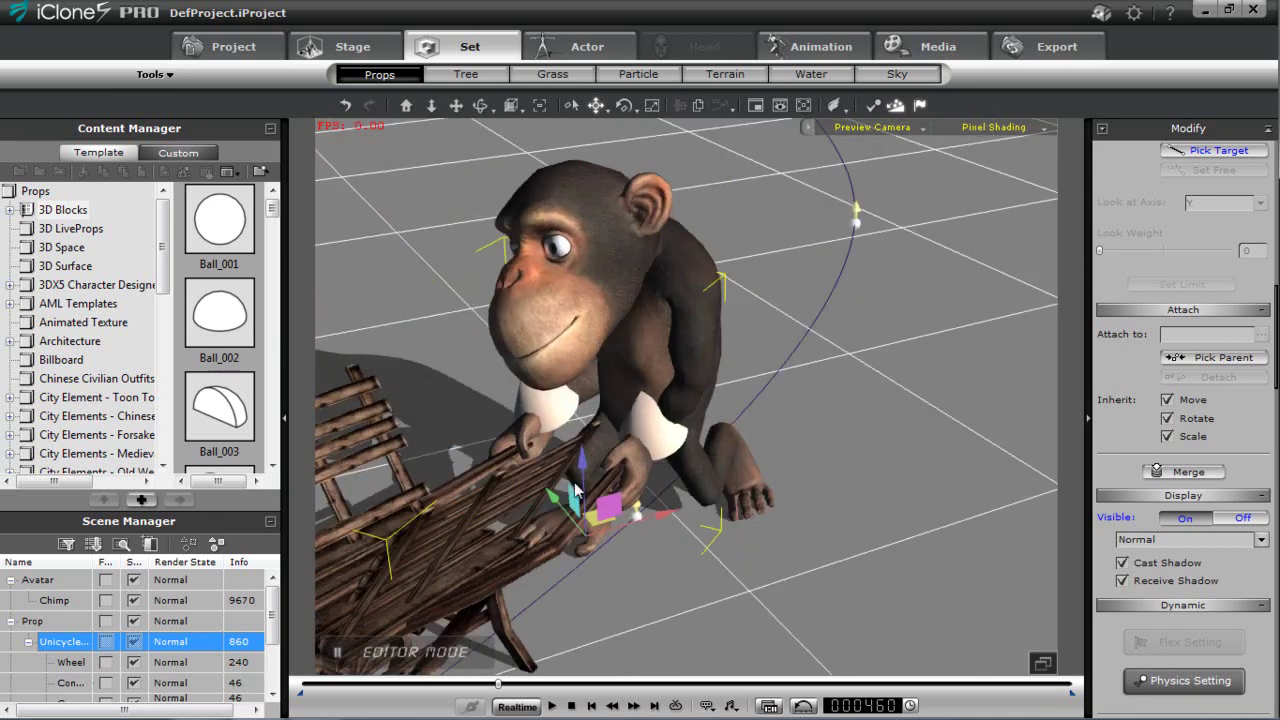
key(e)
drag(636, 566, 628, 571)
key(w)
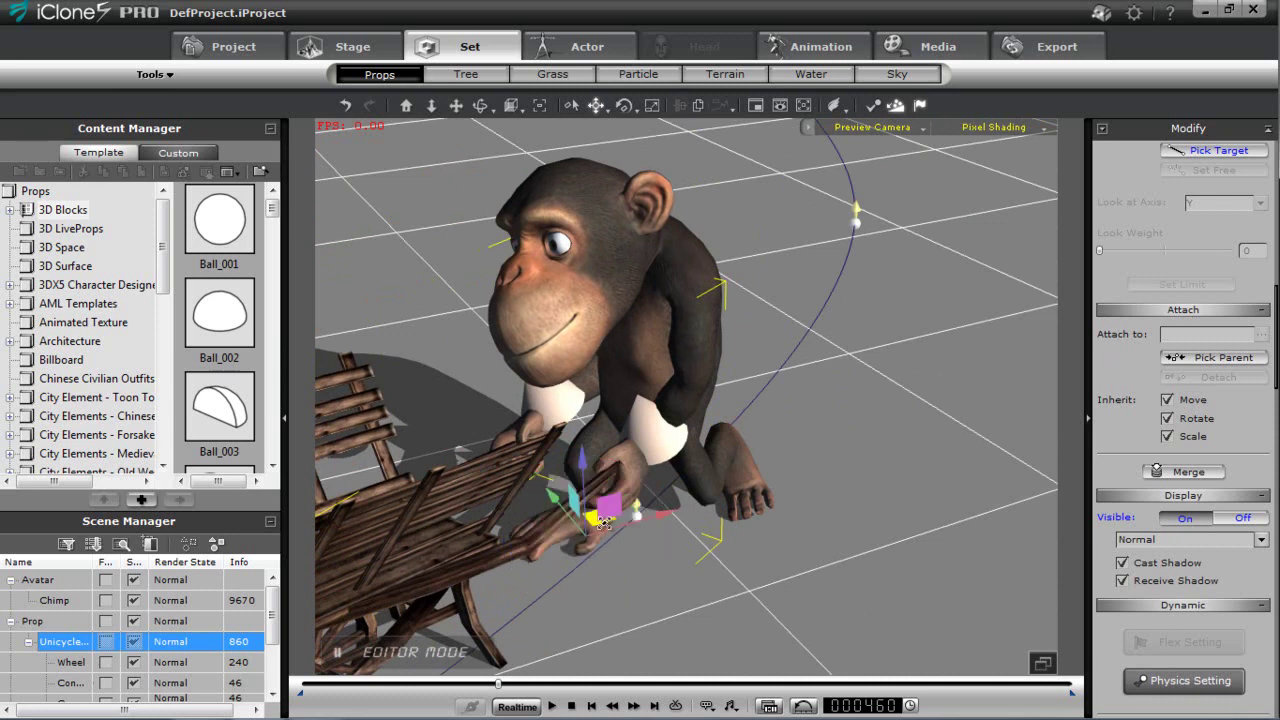
drag(598, 521, 615, 558)
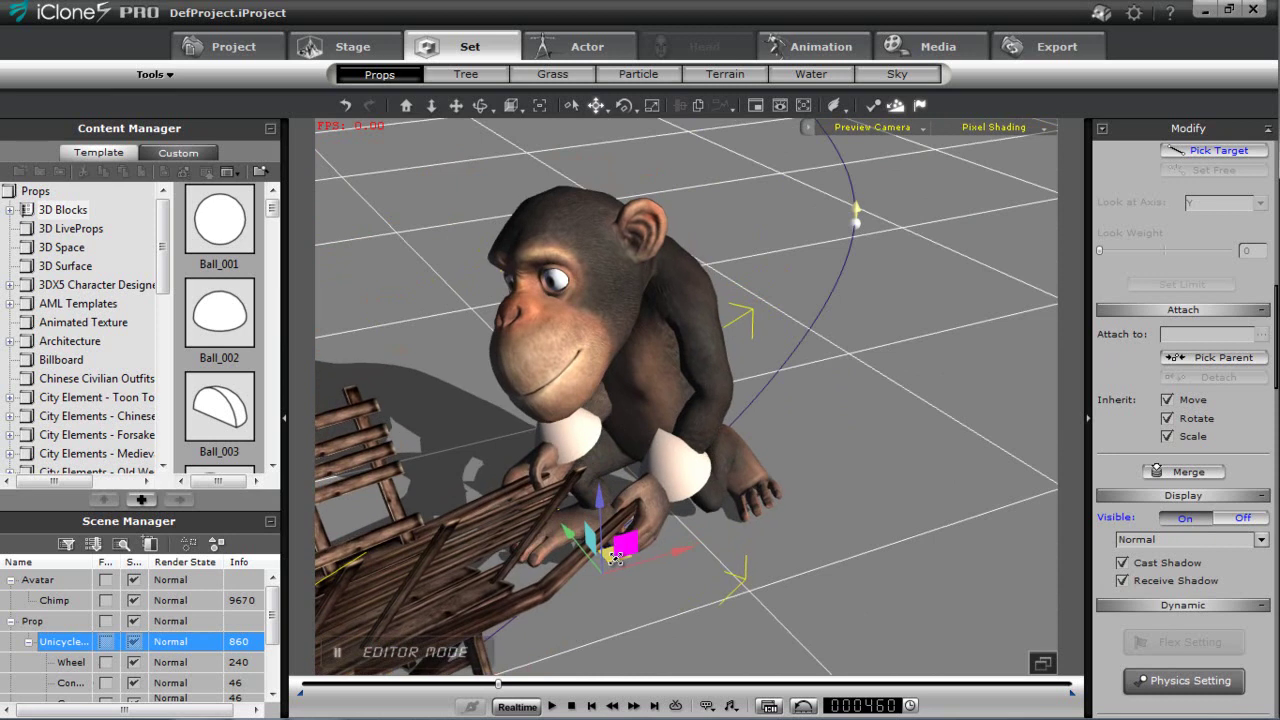
right_drag(731, 538, 582, 612)
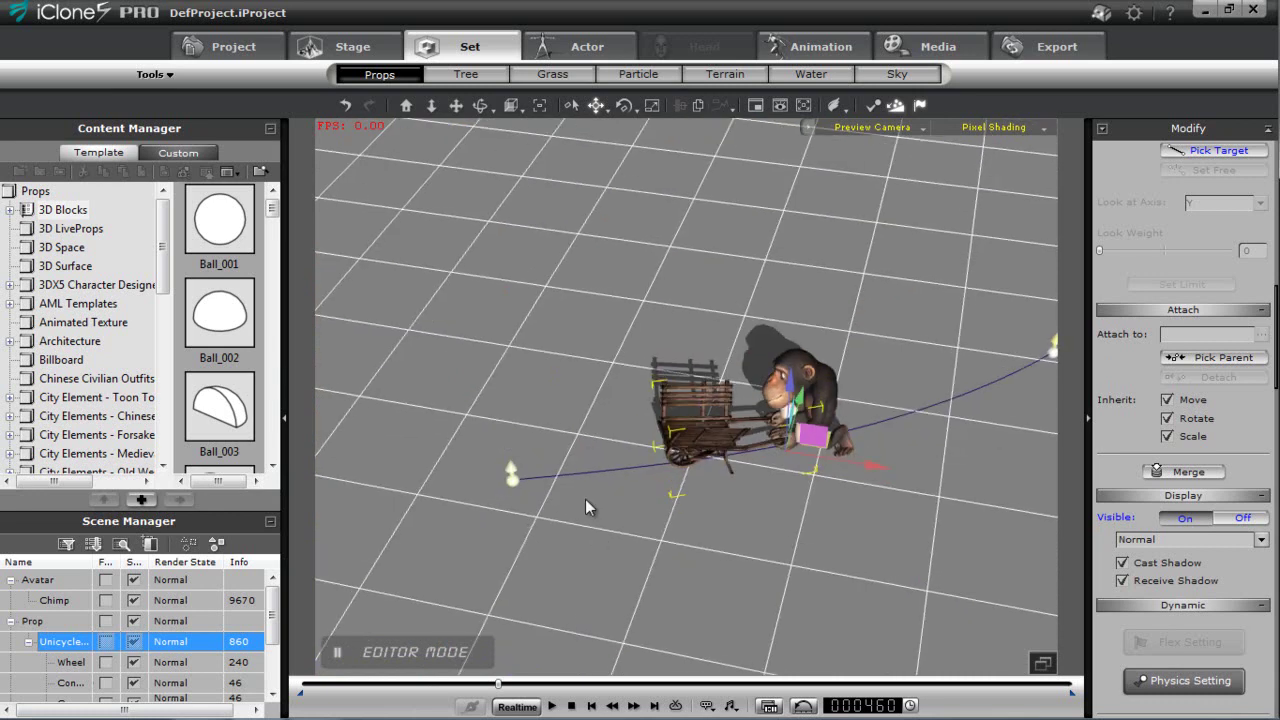
At frame 689, move the cart to the end of the motion path so its handles reach the chimp
drag(497, 688, 600, 702)
click(74, 604)
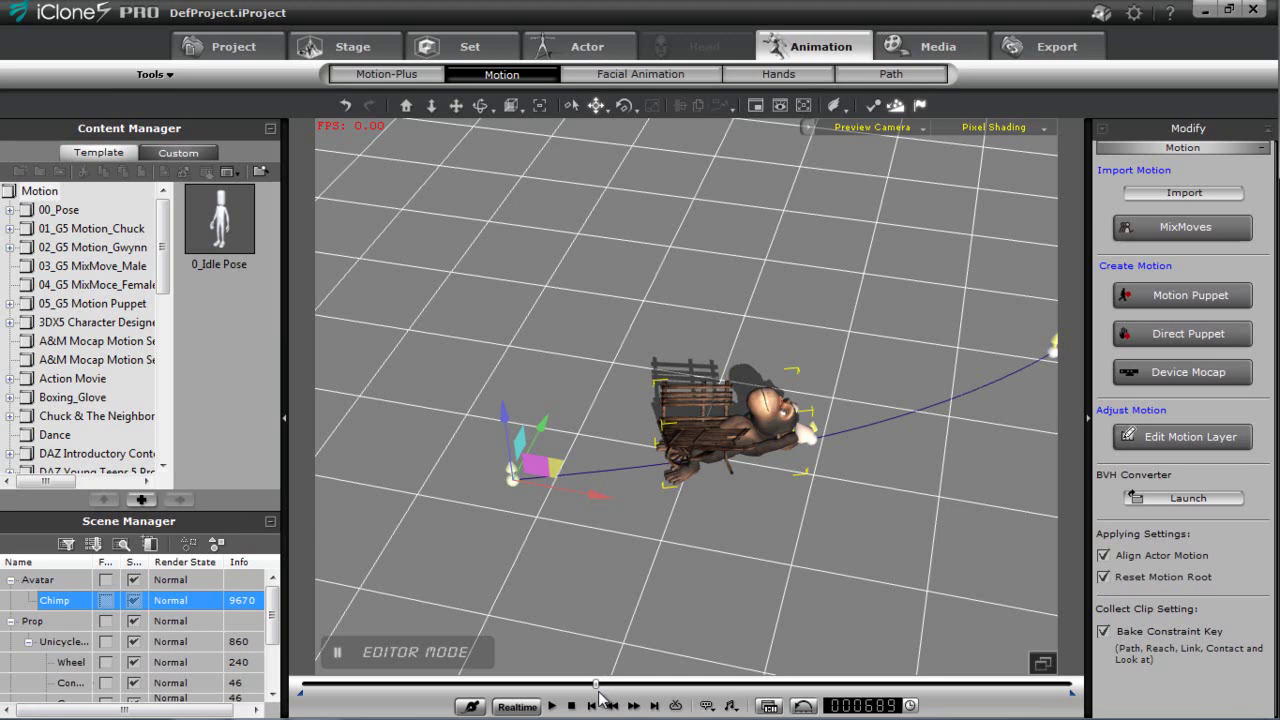
click(70, 641)
right_drag(833, 434, 730, 534)
drag(830, 430, 535, 440)
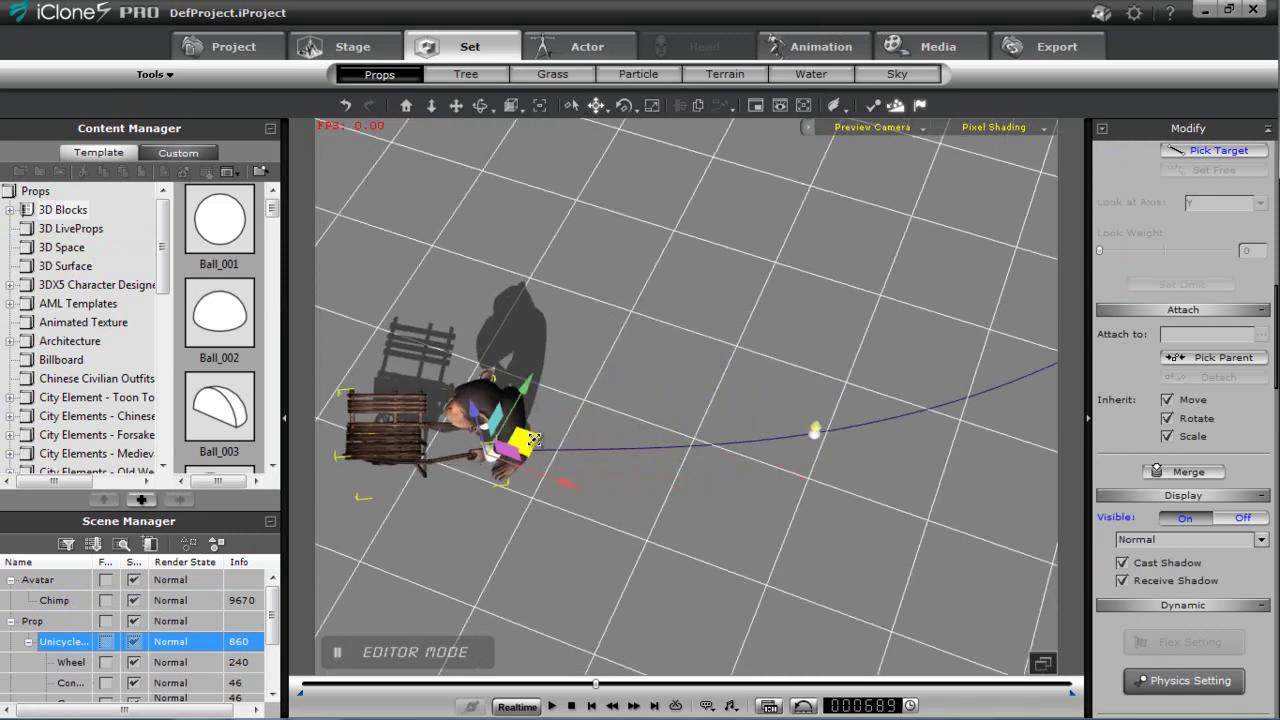
Rotate the cart slightly about its vertical axis at frame 689 while viewing it from the front
right_drag(533, 488, 590, 281)
scroll(534, 291, up, 5)
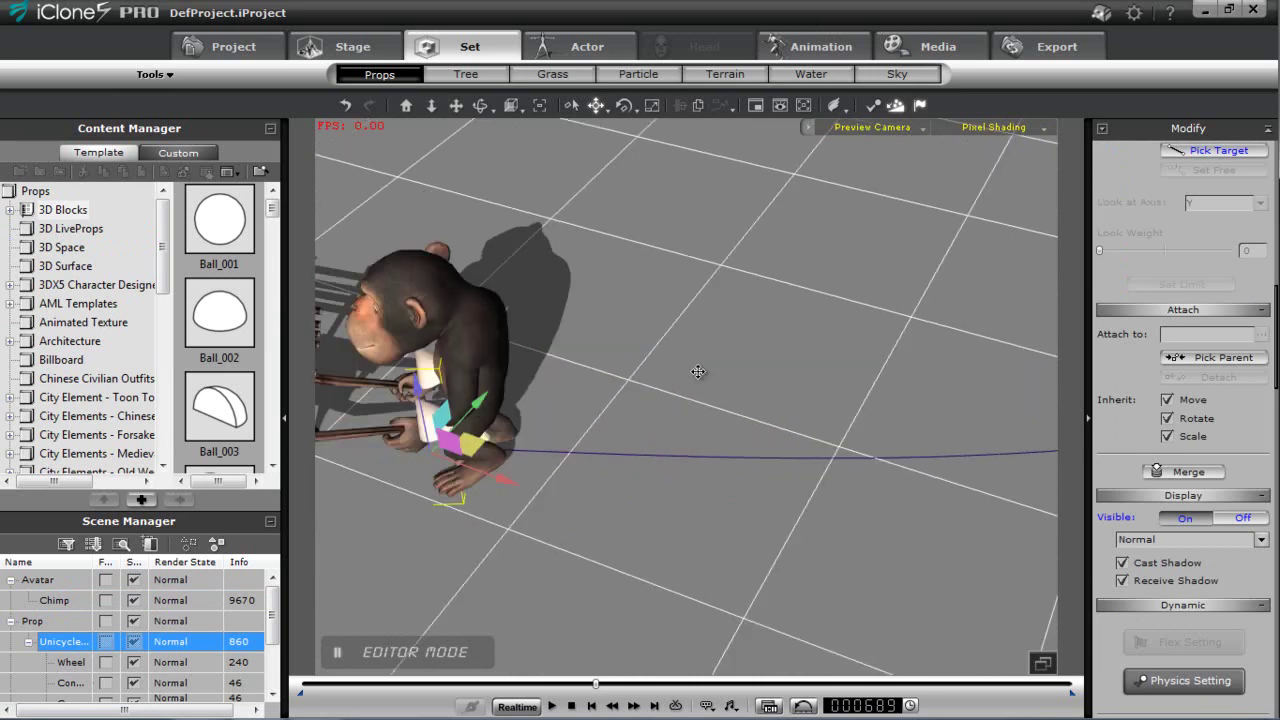
middle_drag(457, 363, 984, 440)
right_drag(984, 440, 885, 25)
right_drag(883, 406, 735, 545)
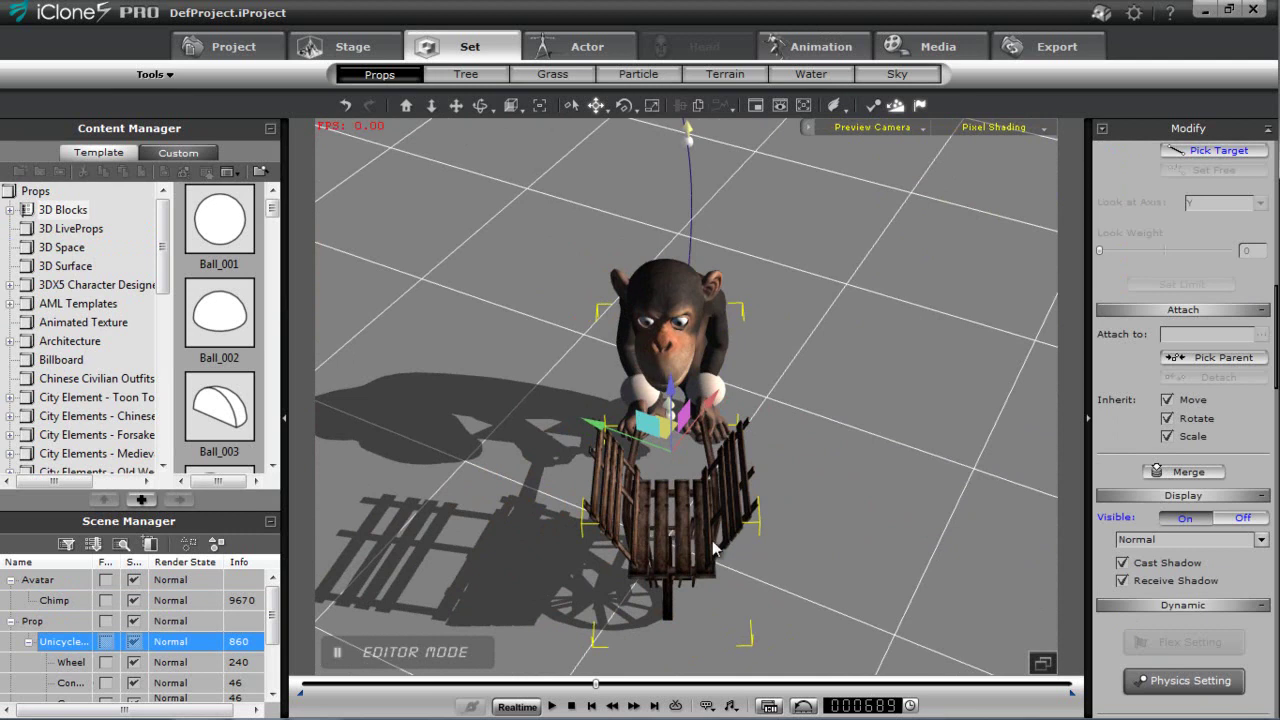
key(e)
drag(701, 510, 694, 511)
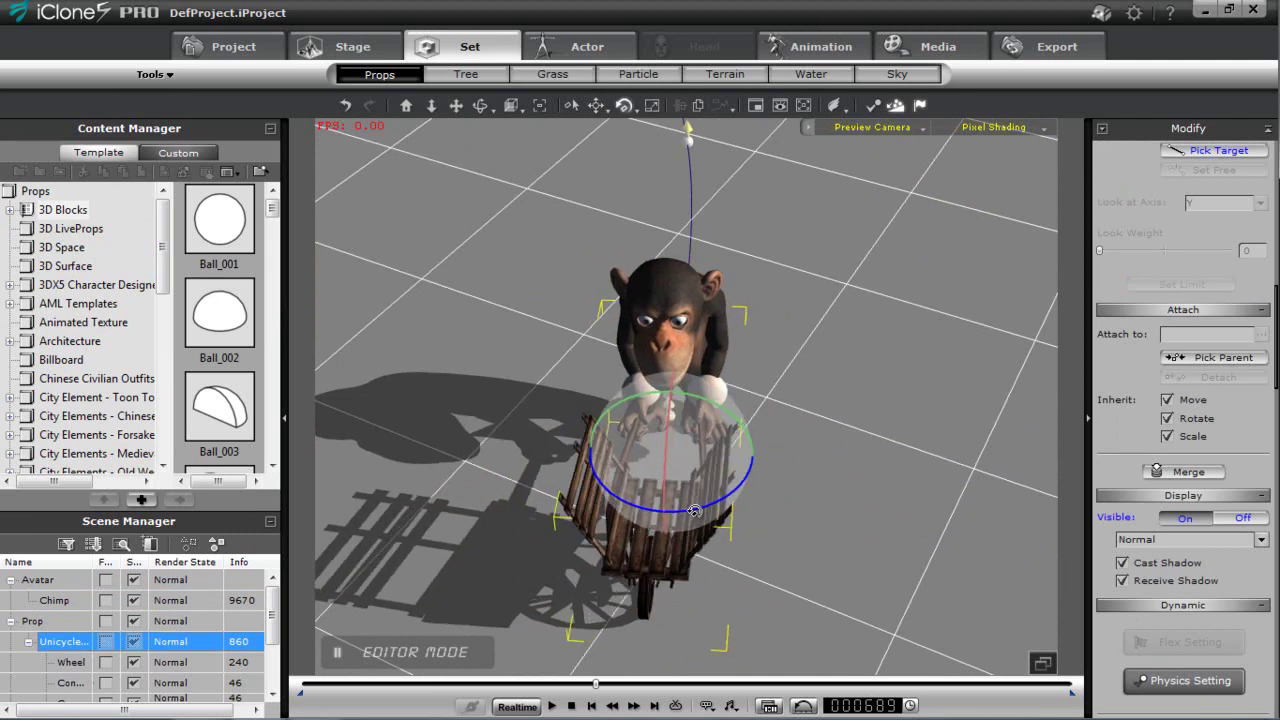
Play the animation from the start to check the chimp pushing the cart along the path, and pause it
right_drag(694, 511, 737, 394)
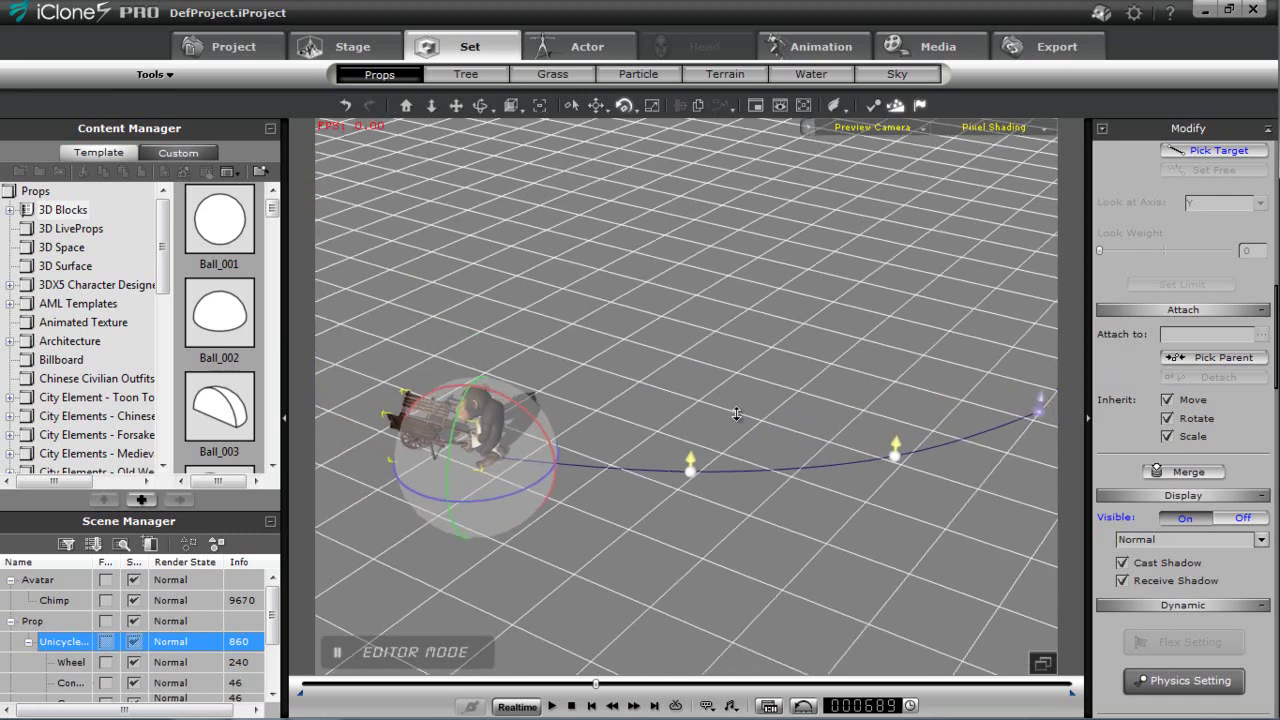
middle_drag(737, 394, 652, 387)
click(572, 709)
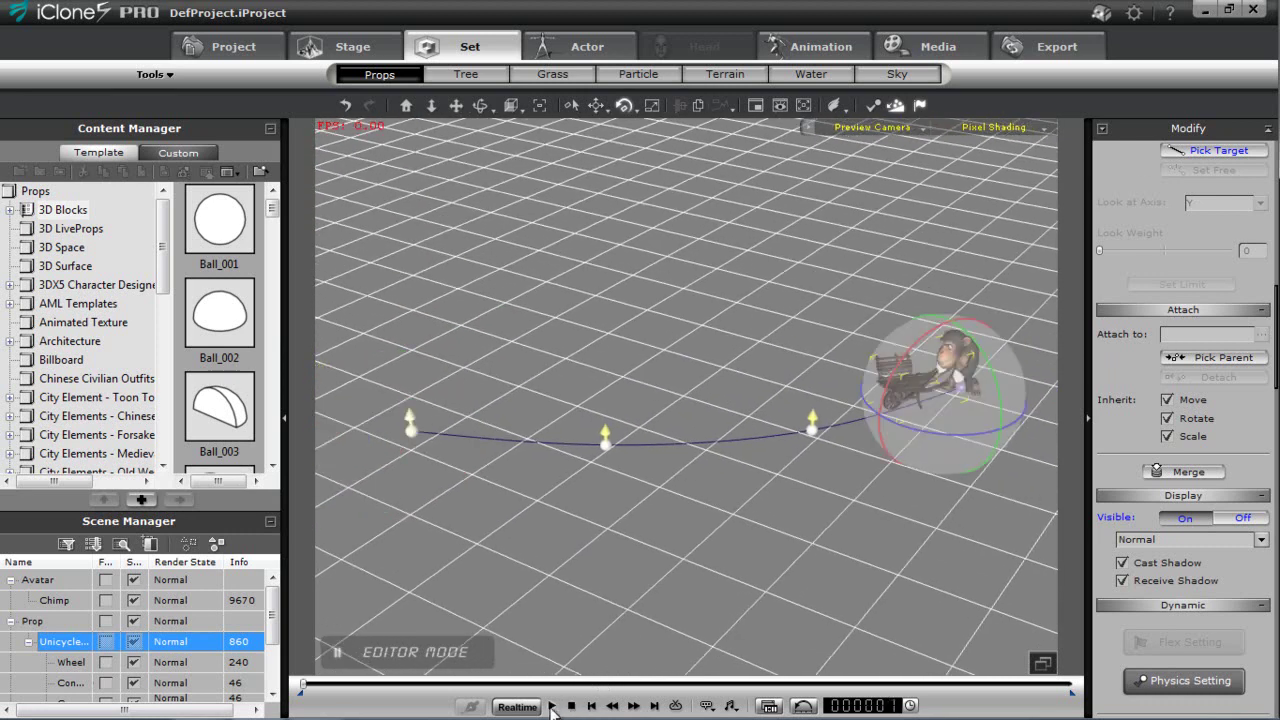
click(551, 706)
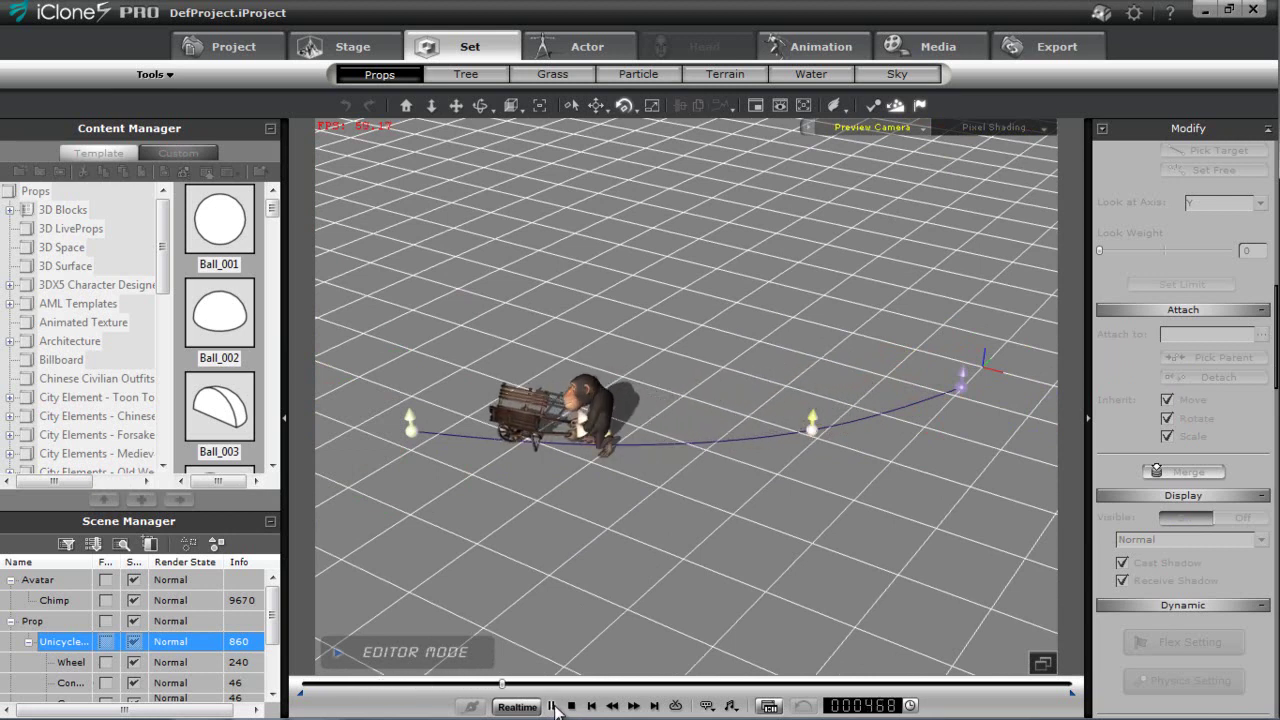
click(551, 706)
At frame 117, move the cart slightly closer to the chimp to bring the handles to its hands
drag(519, 687, 352, 700)
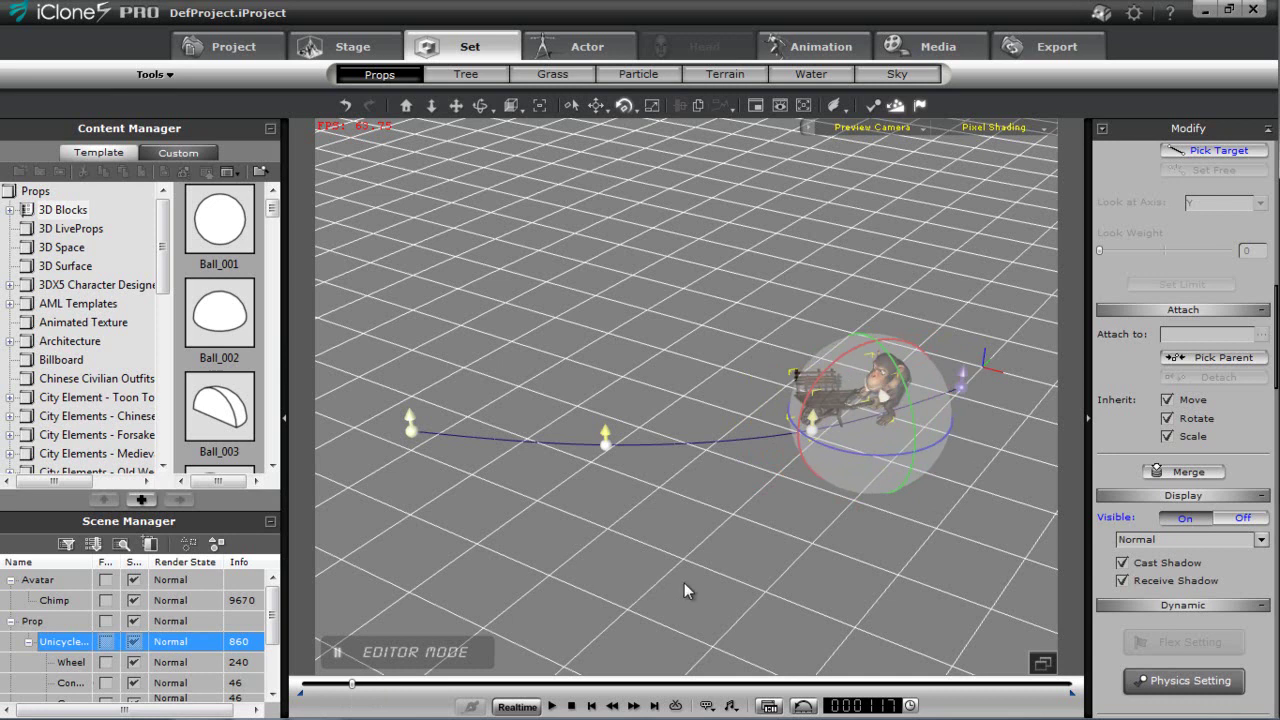
scroll(836, 516, up, 5)
middle_drag(848, 383, 671, 392)
right_drag(675, 452, 733, 636)
right_drag(745, 364, 897, 562)
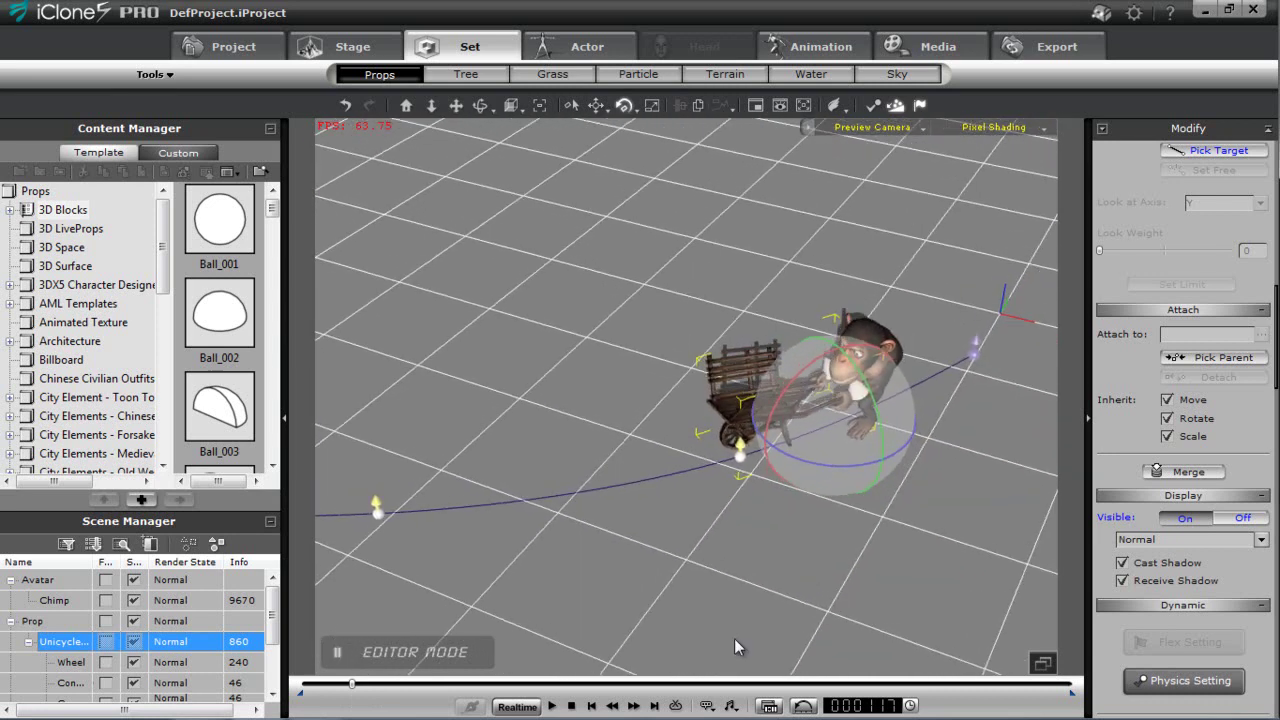
key(w)
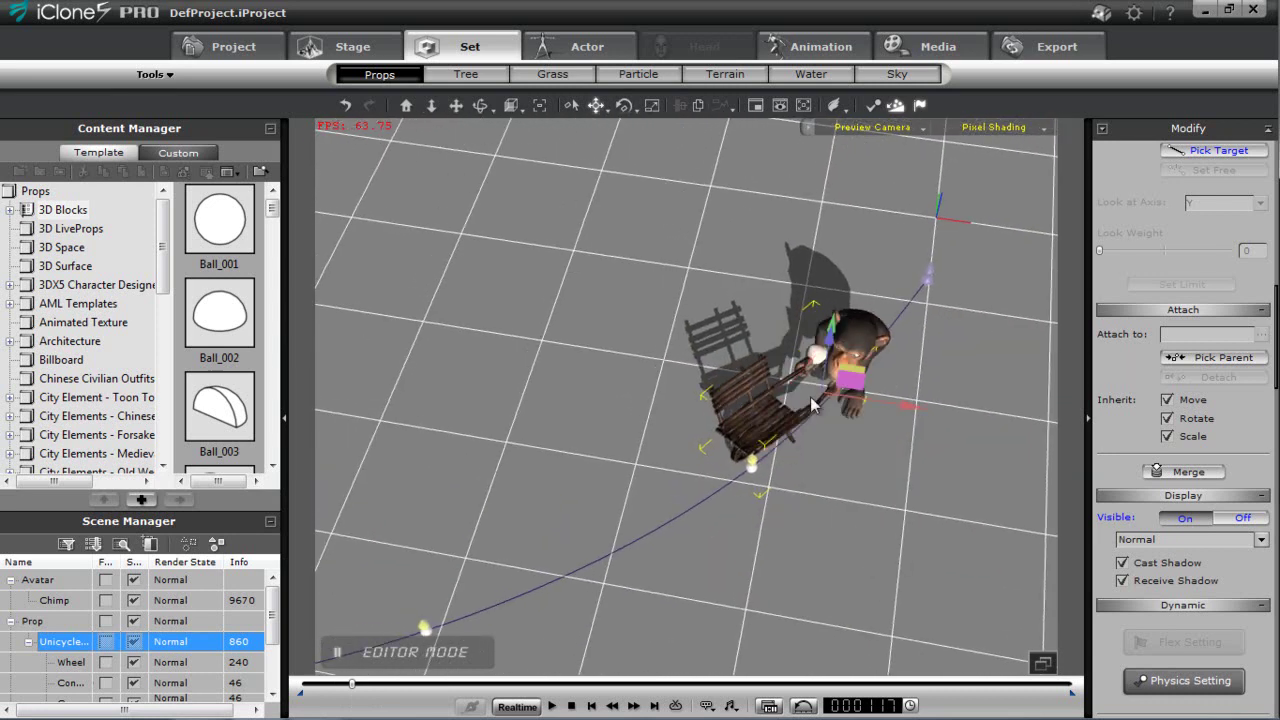
drag(857, 369, 872, 375)
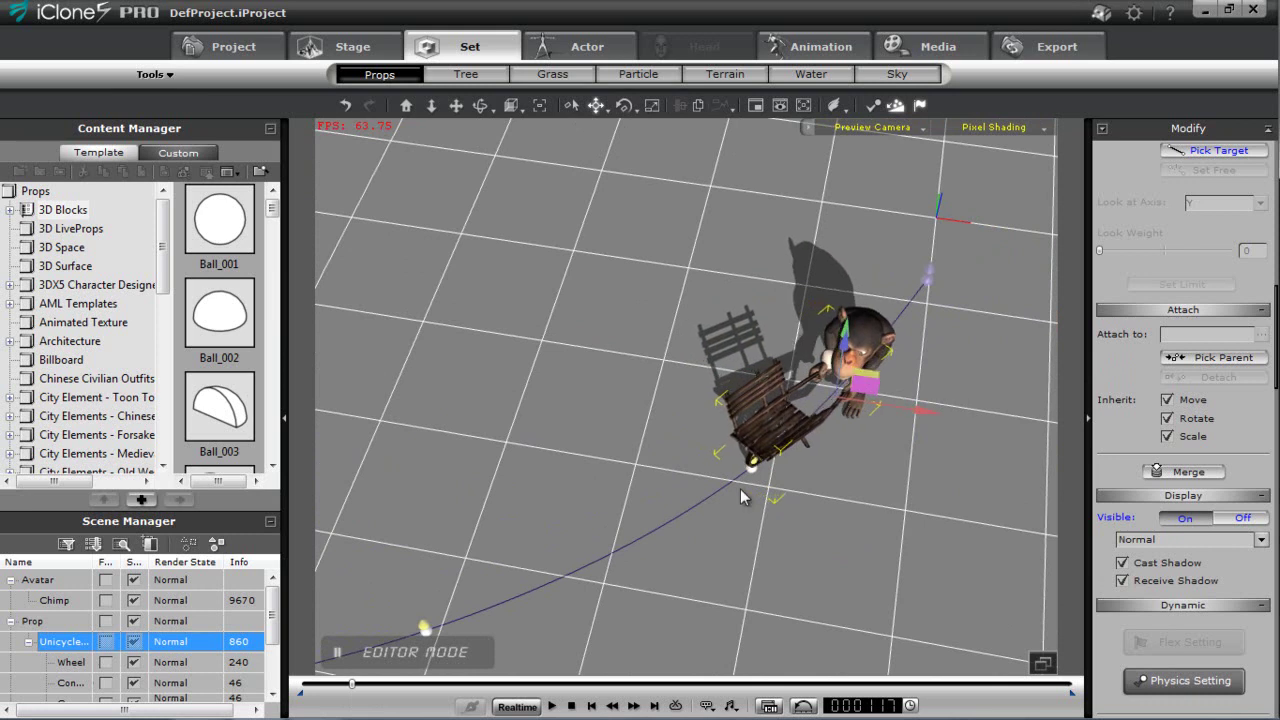
Open the timeline and show the cart's Transform track
scroll(702, 368, down, 4)
middle_drag(708, 583, 708, 498)
right_drag(708, 498, 667, 229)
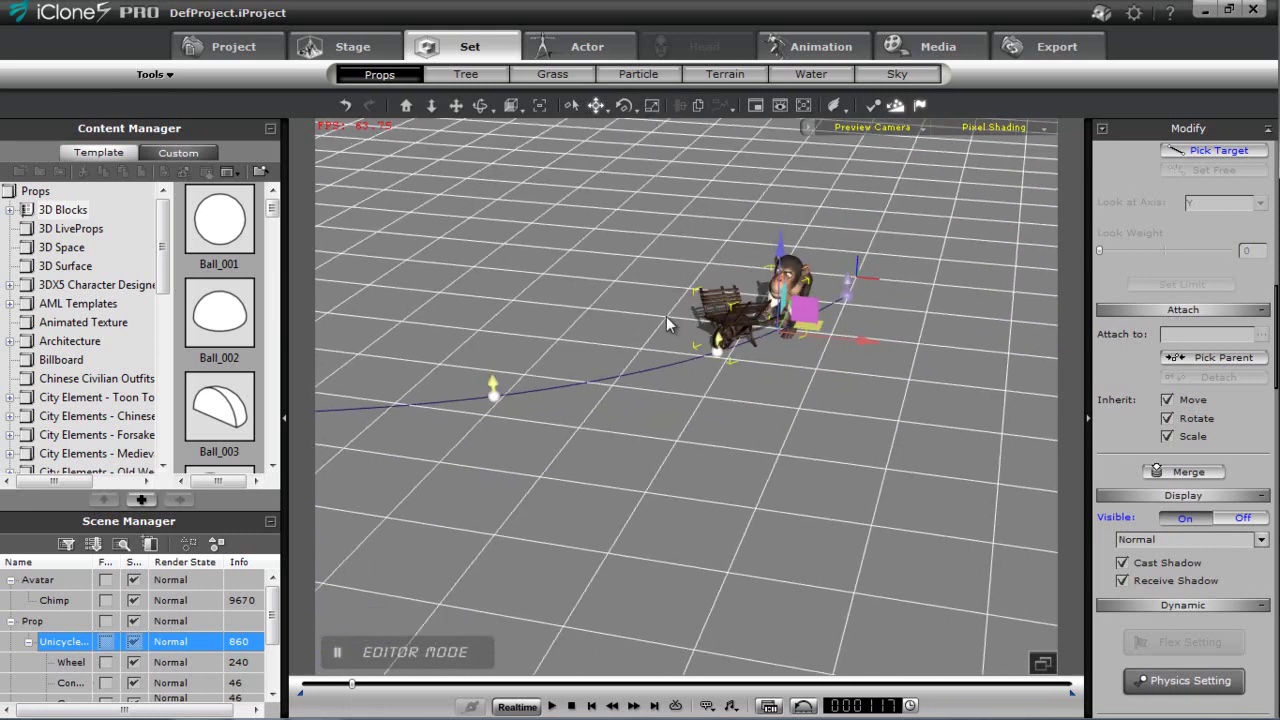
key(F3)
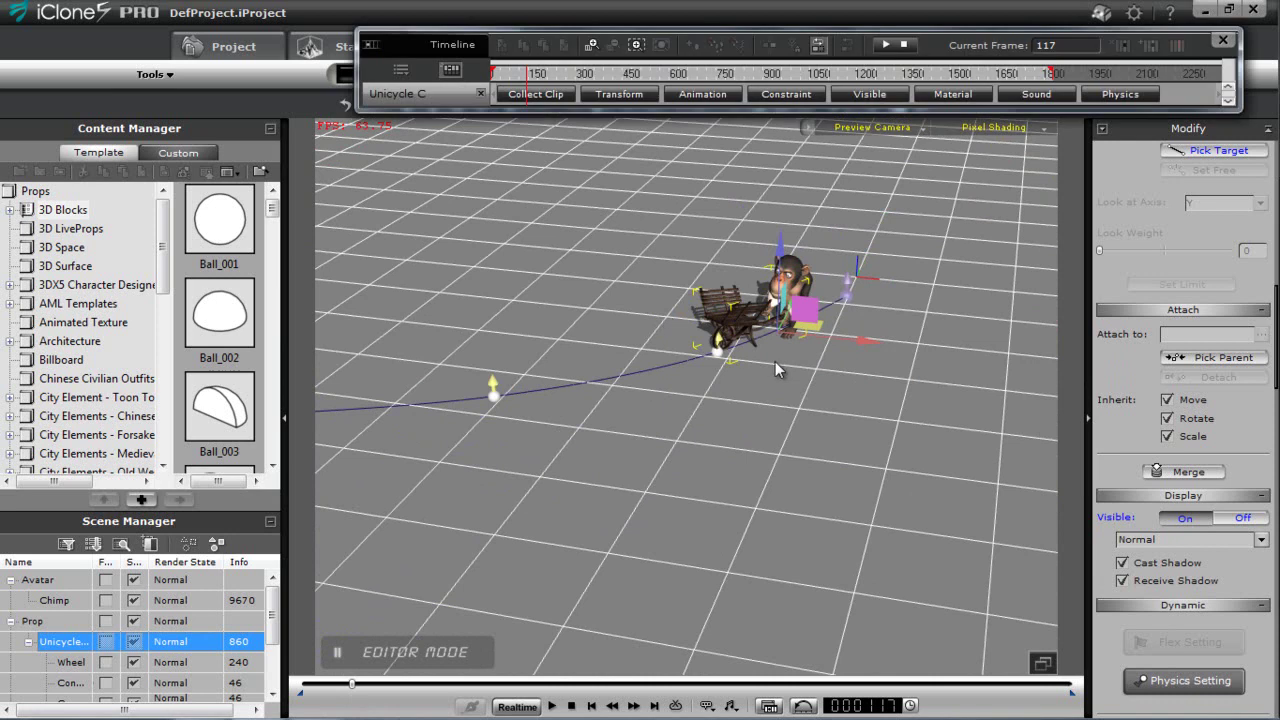
click(619, 94)
At frame 346, rotate the cart slightly and shift it in line with the chimp, and check the grip from the side
drag(538, 75, 602, 73)
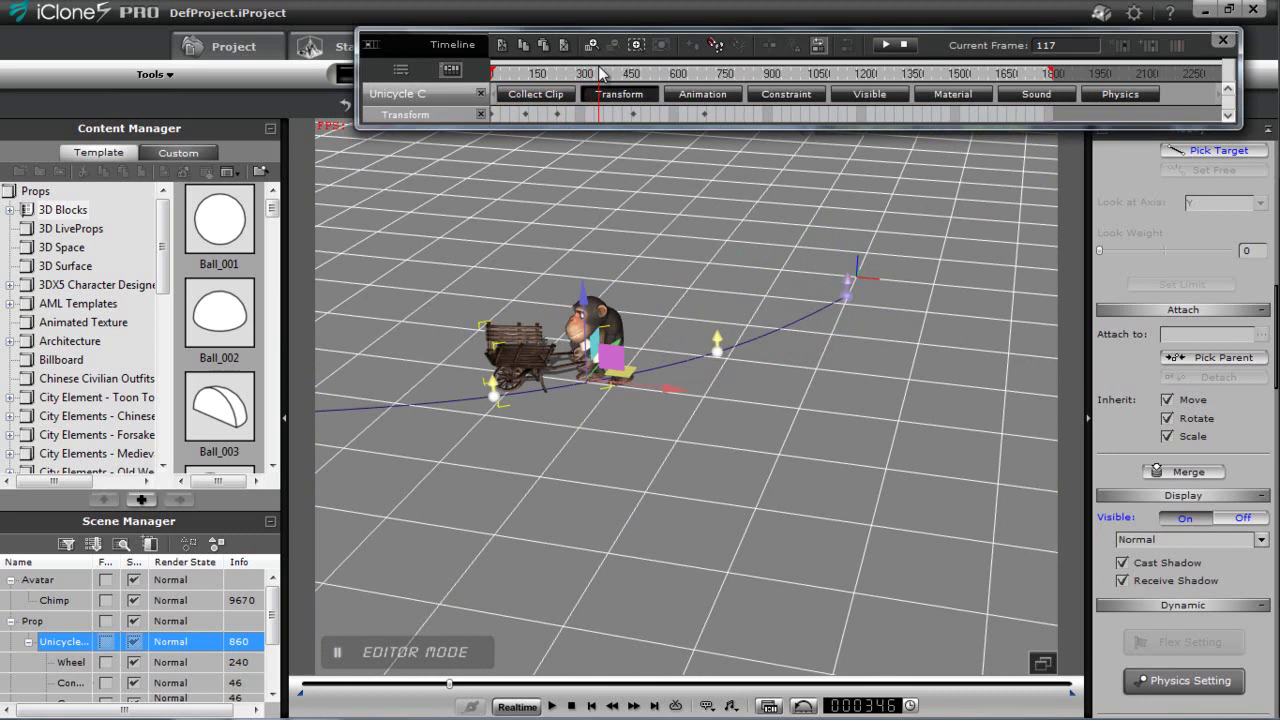
right_drag(508, 453, 647, 409)
right_drag(638, 487, 594, 422)
middle_drag(594, 422, 642, 460)
key(e)
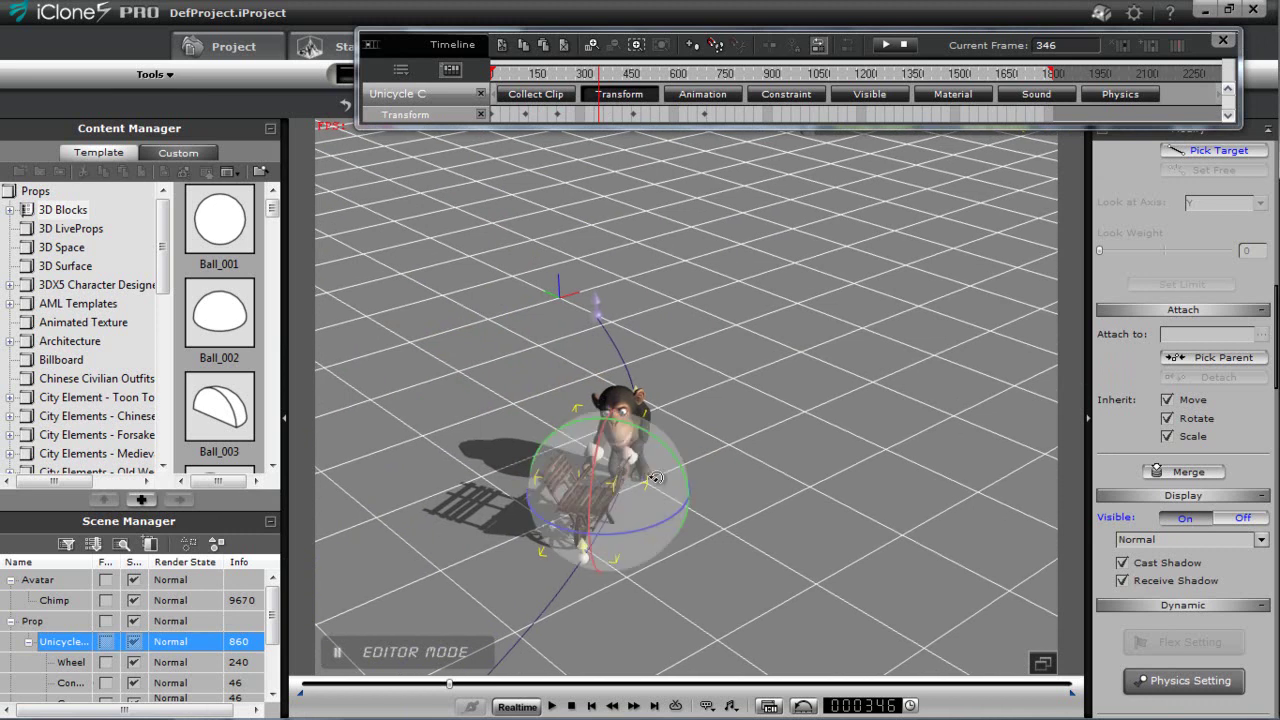
drag(666, 518, 653, 524)
key(w)
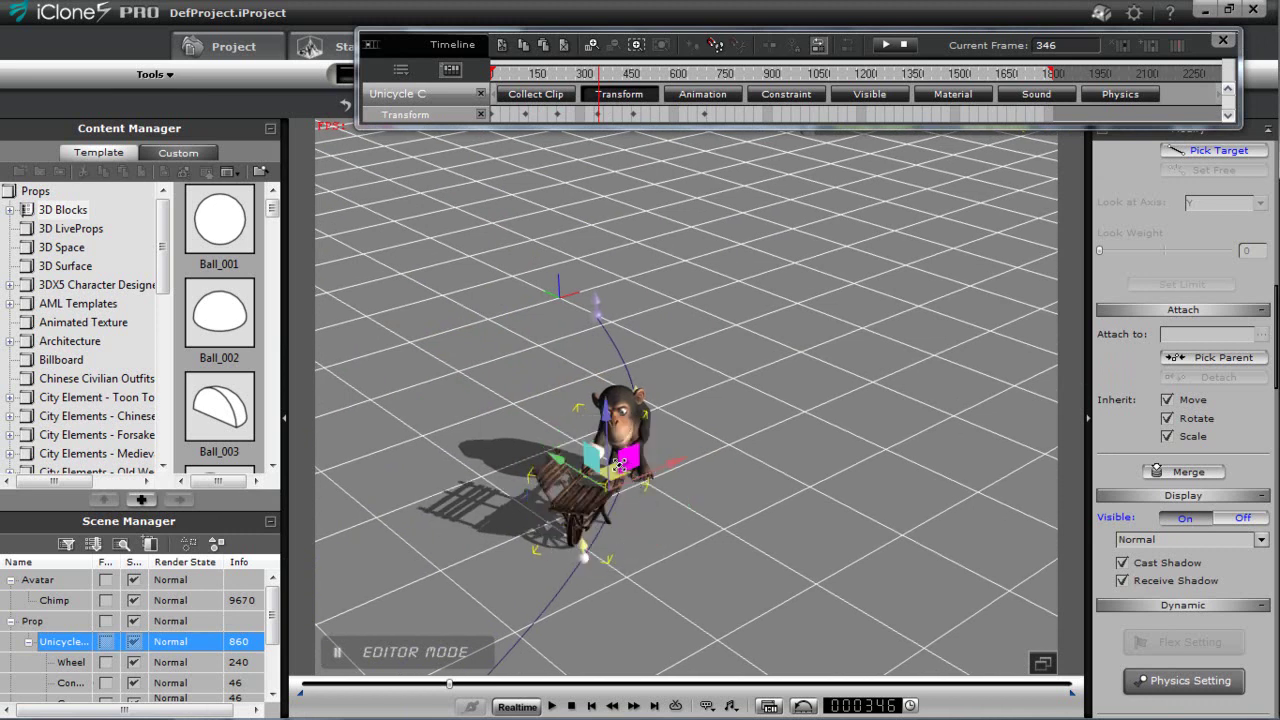
drag(613, 472, 643, 484)
scroll(724, 516, up, 5)
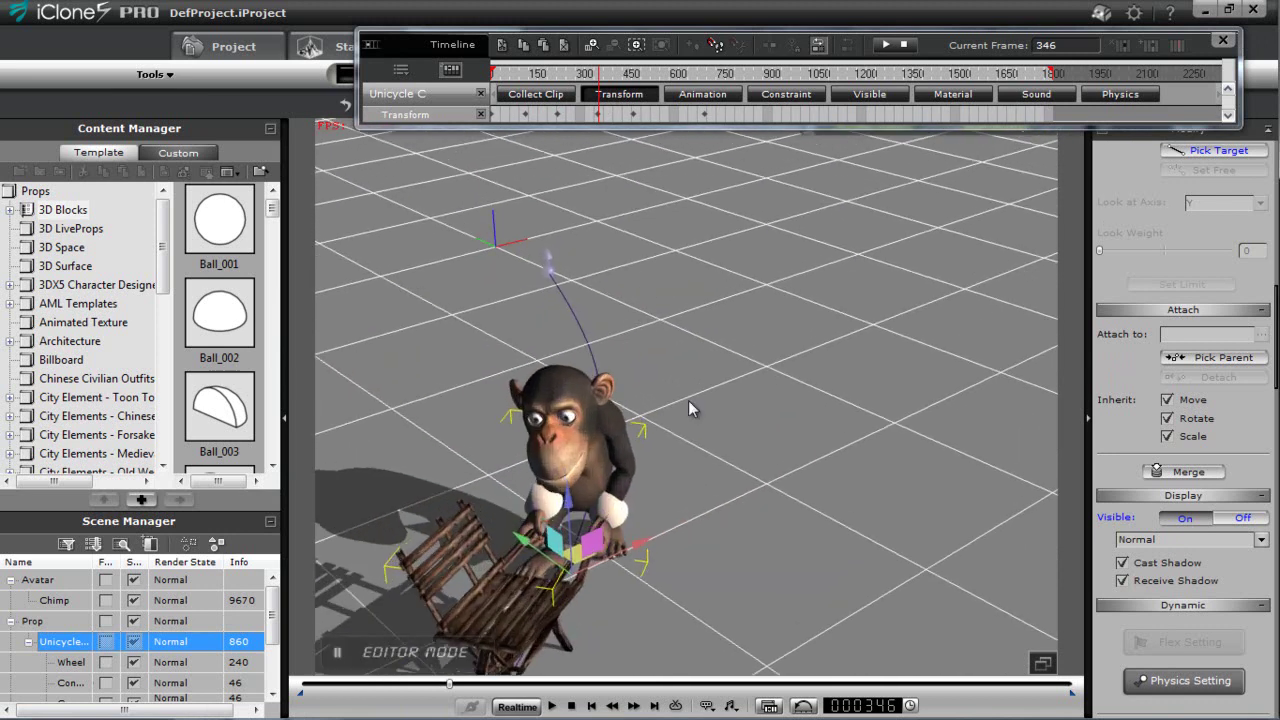
right_drag(648, 309, 329, 514)
right_drag(652, 592, 620, 398)
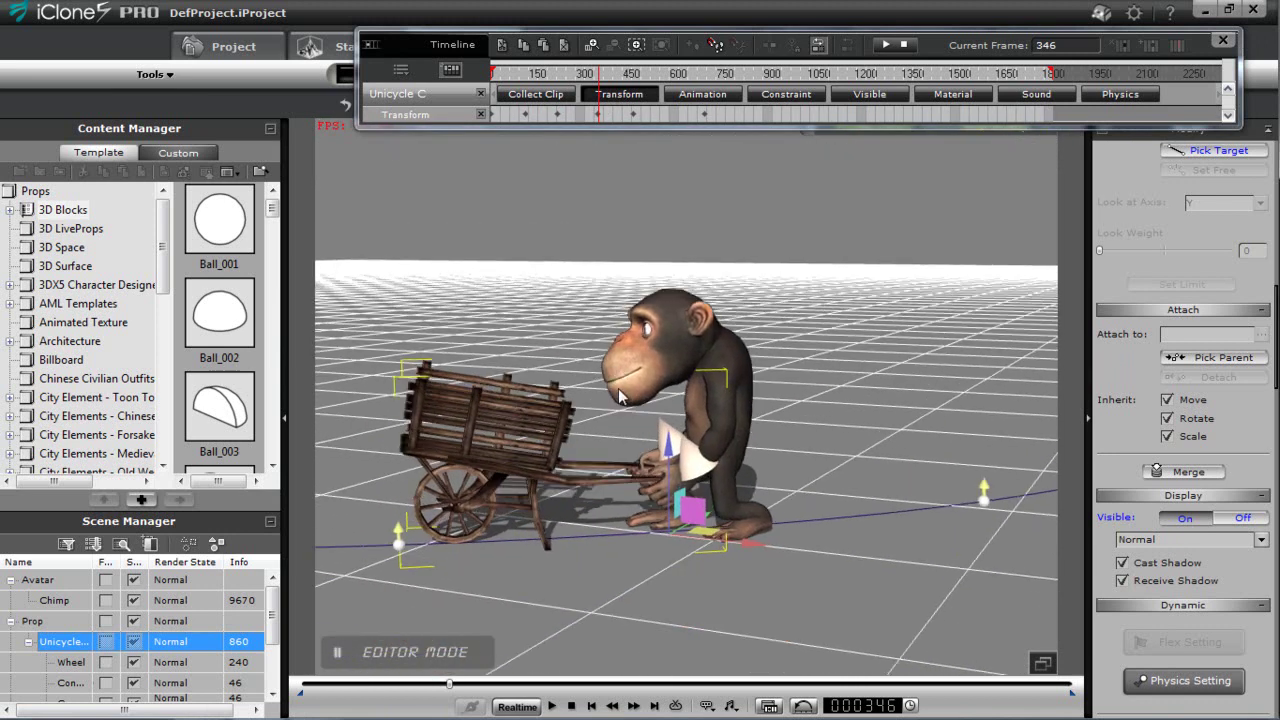
right_drag(624, 505, 676, 395)
scroll(704, 484, down, 5)
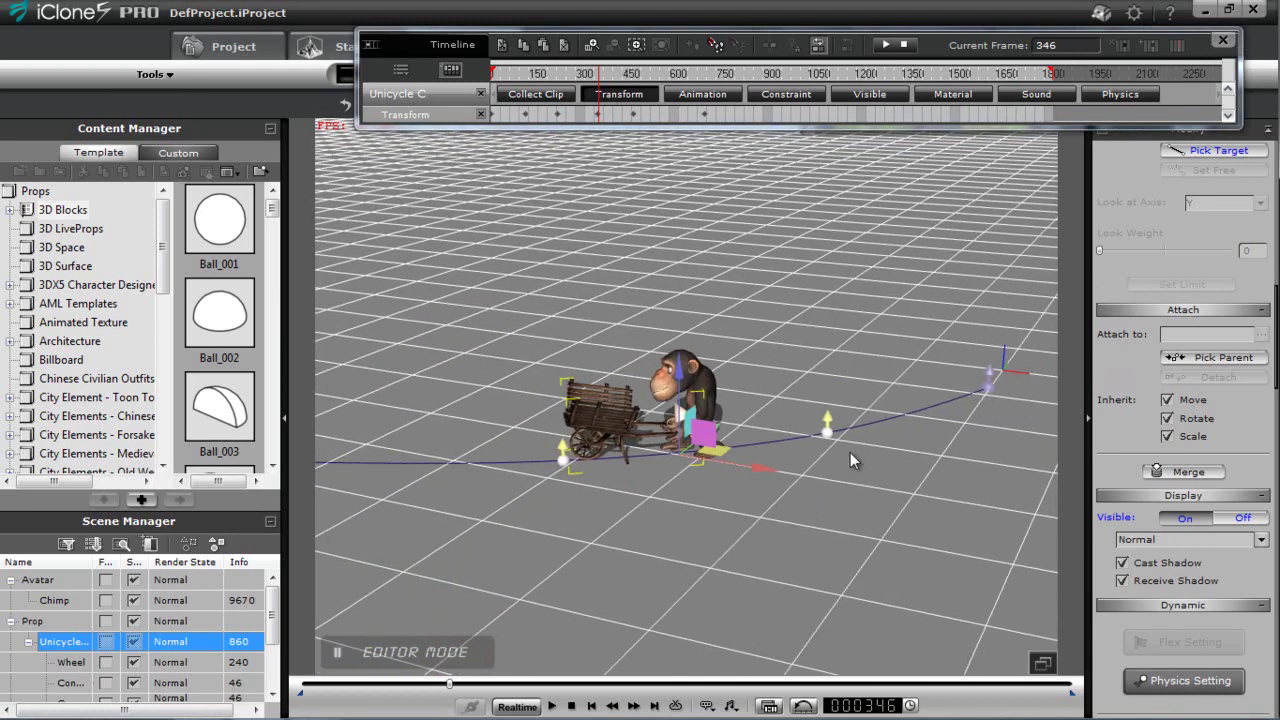
Play the animation from the start to check the chimp's grip on the cart from close up, and stop it
click(569, 707)
right_drag(686, 333, 614, 437)
right_drag(887, 463, 805, 535)
click(552, 706)
scroll(674, 449, up, 5)
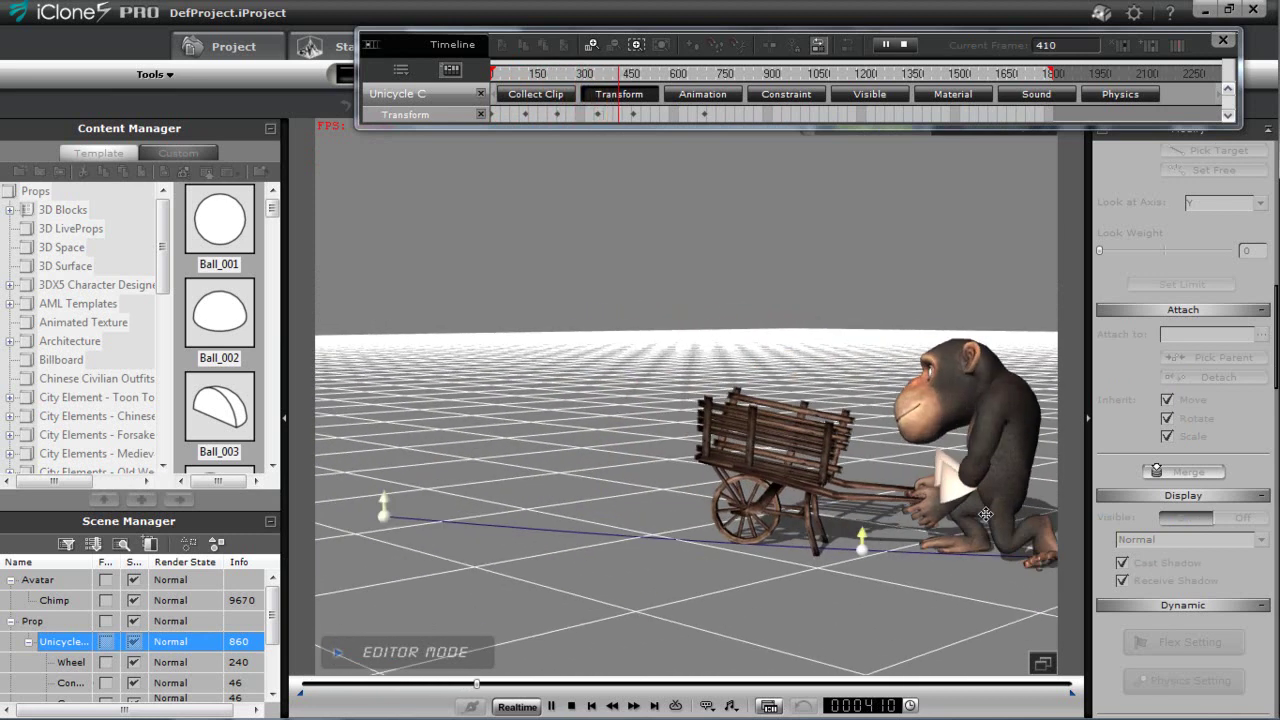
click(571, 707)
Examine the path and the chimp holding the cart at the first frame, ending on a close side view of the cart
scroll(823, 518, down, 4)
middle_drag(940, 438, 768, 446)
middle_drag(886, 356, 863, 516)
middle_drag(951, 461, 848, 419)
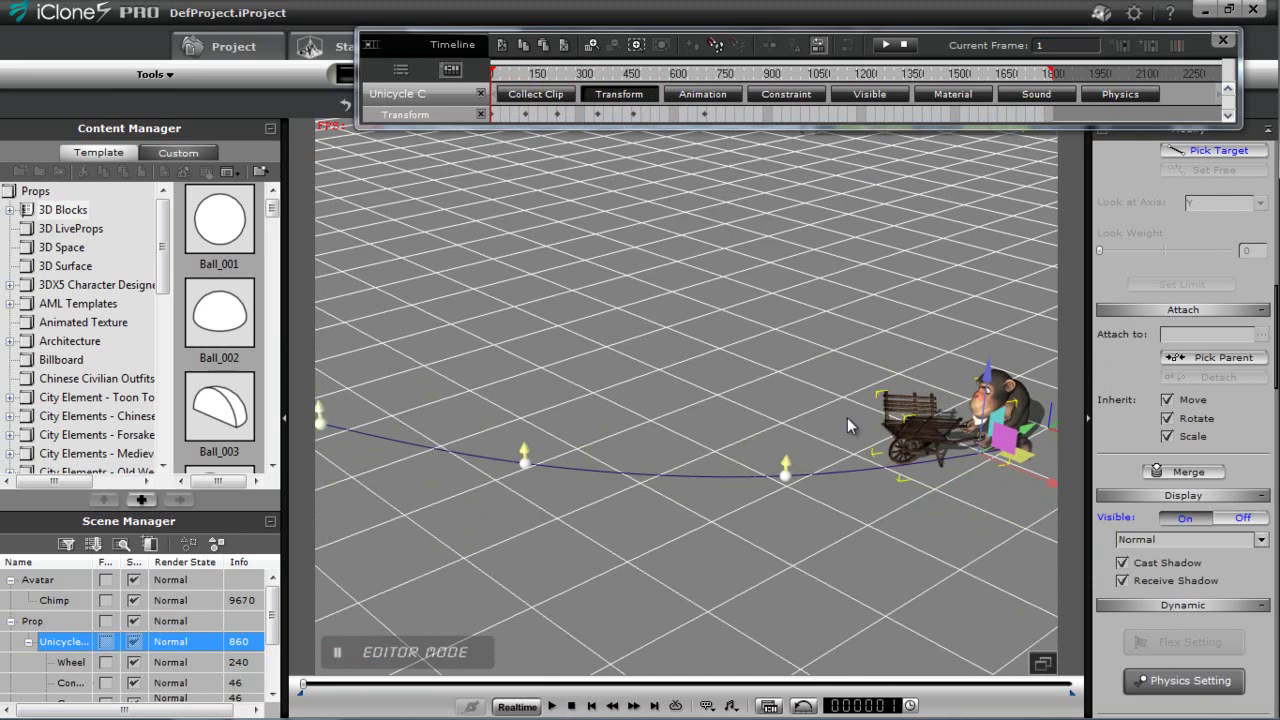
scroll(954, 561, up, 4)
middle_drag(901, 328, 590, 341)
middle_drag(775, 487, 738, 270)
scroll(901, 527, up, 4)
middle_drag(896, 525, 746, 444)
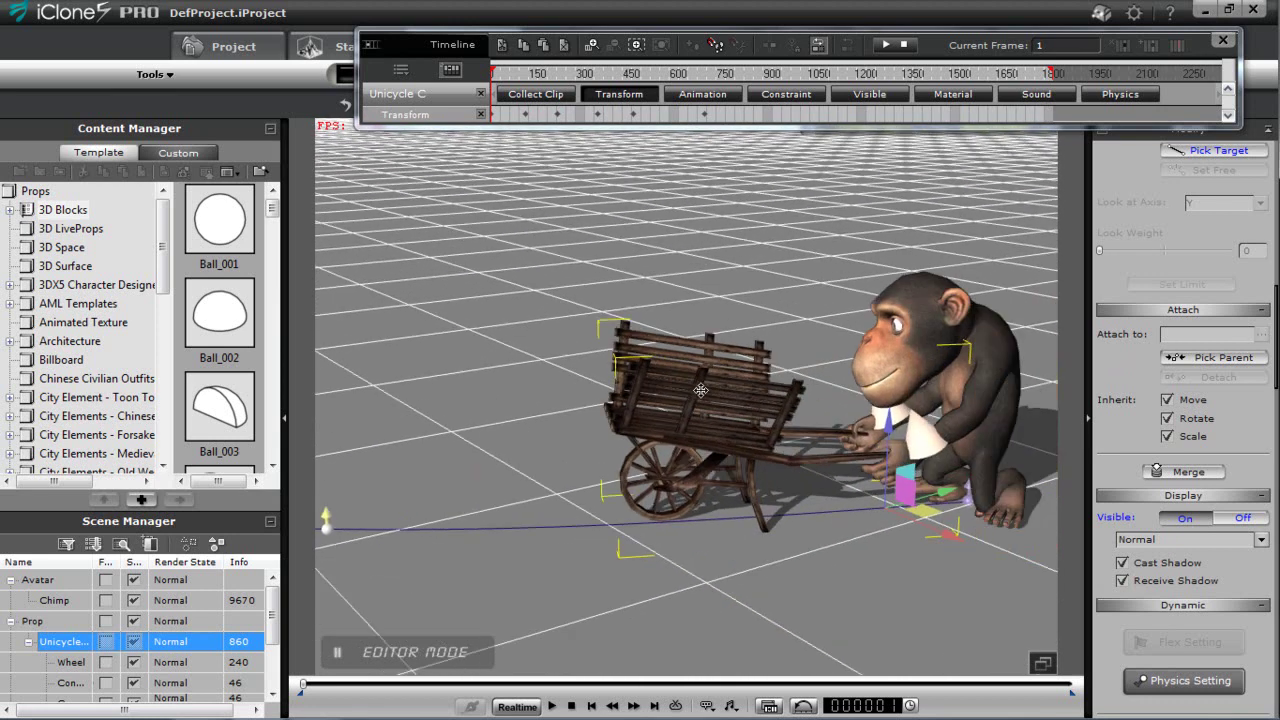
right_drag(748, 452, 790, 452)
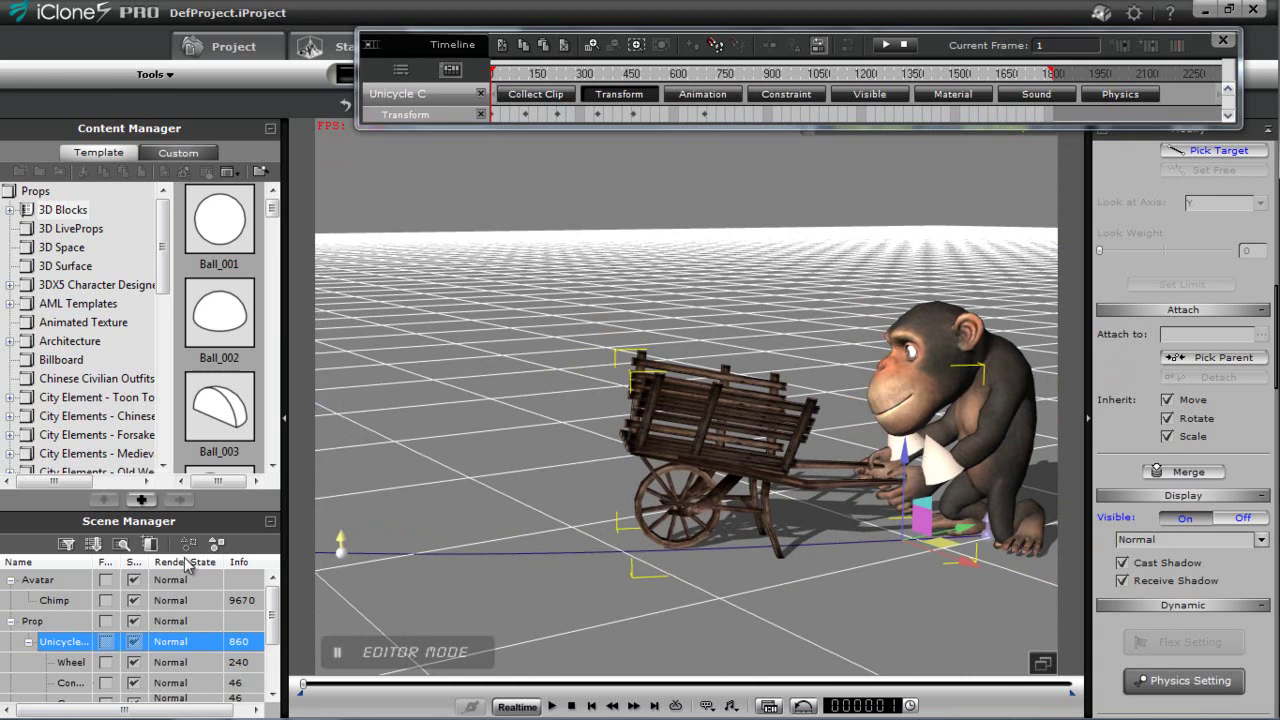
Select the cart's wheel, show its Transform track in the timeline and enlarge the time scale to single frames
click(74, 662)
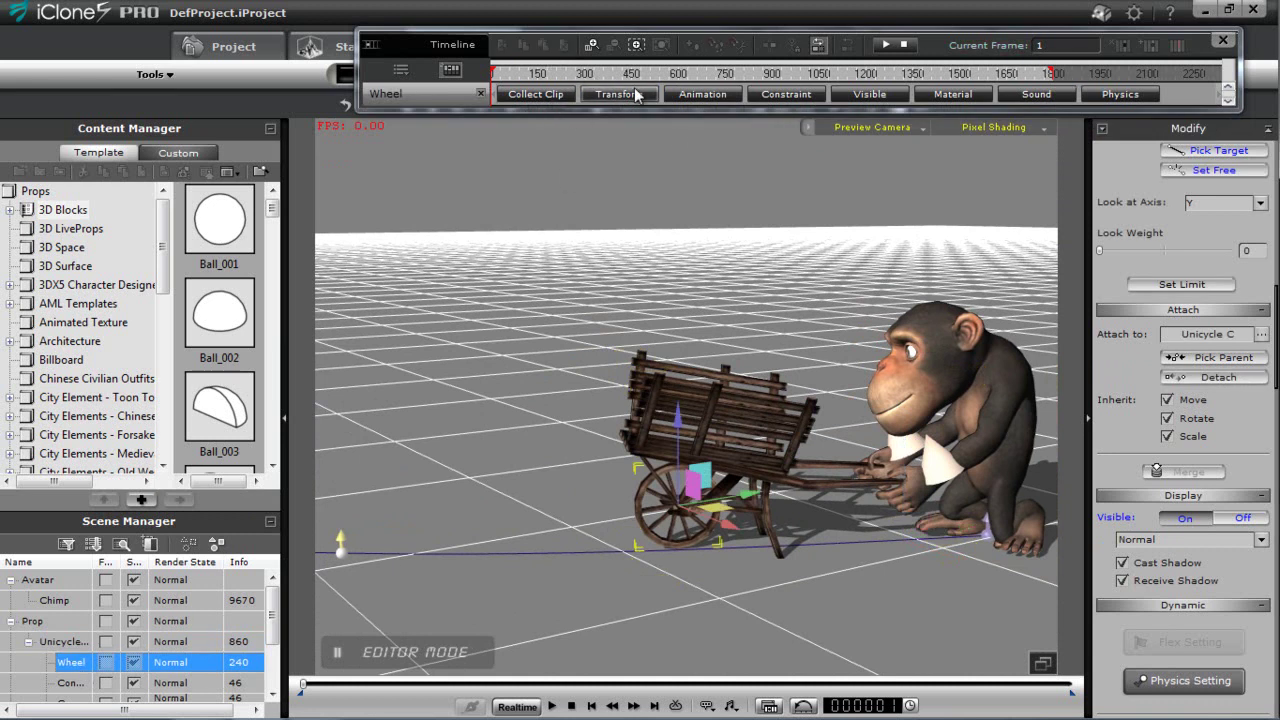
click(703, 96)
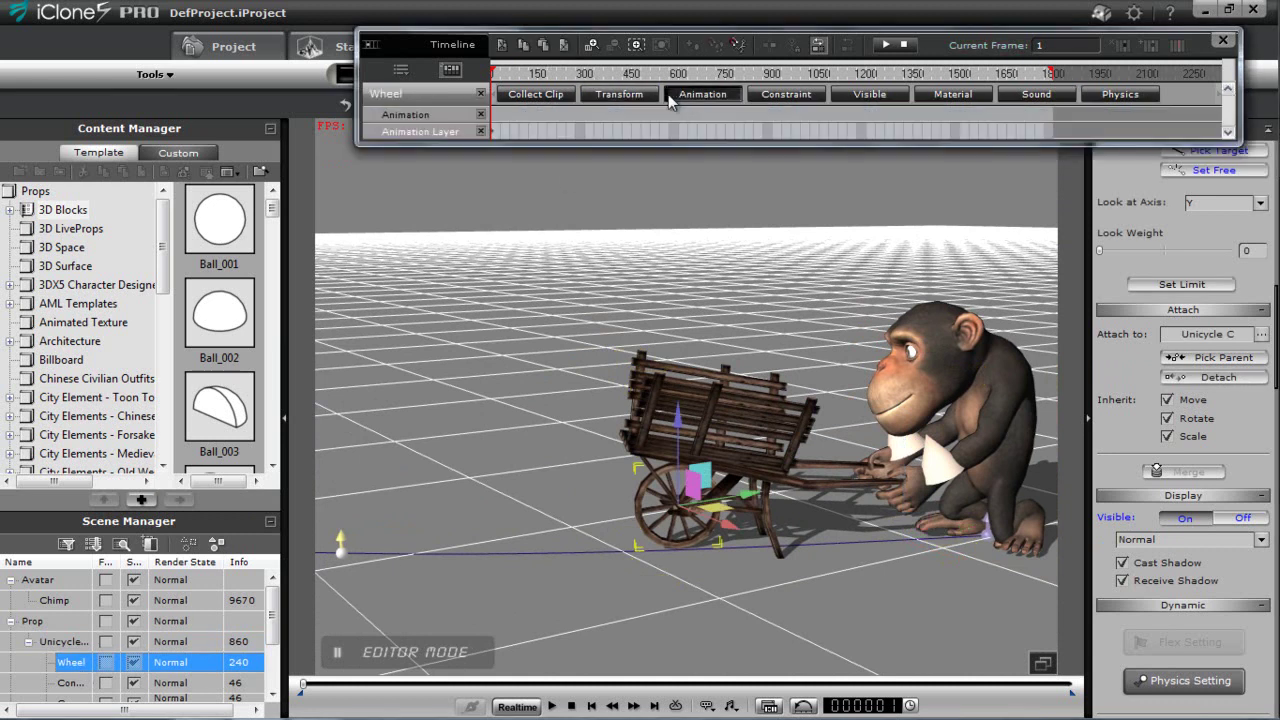
click(619, 94)
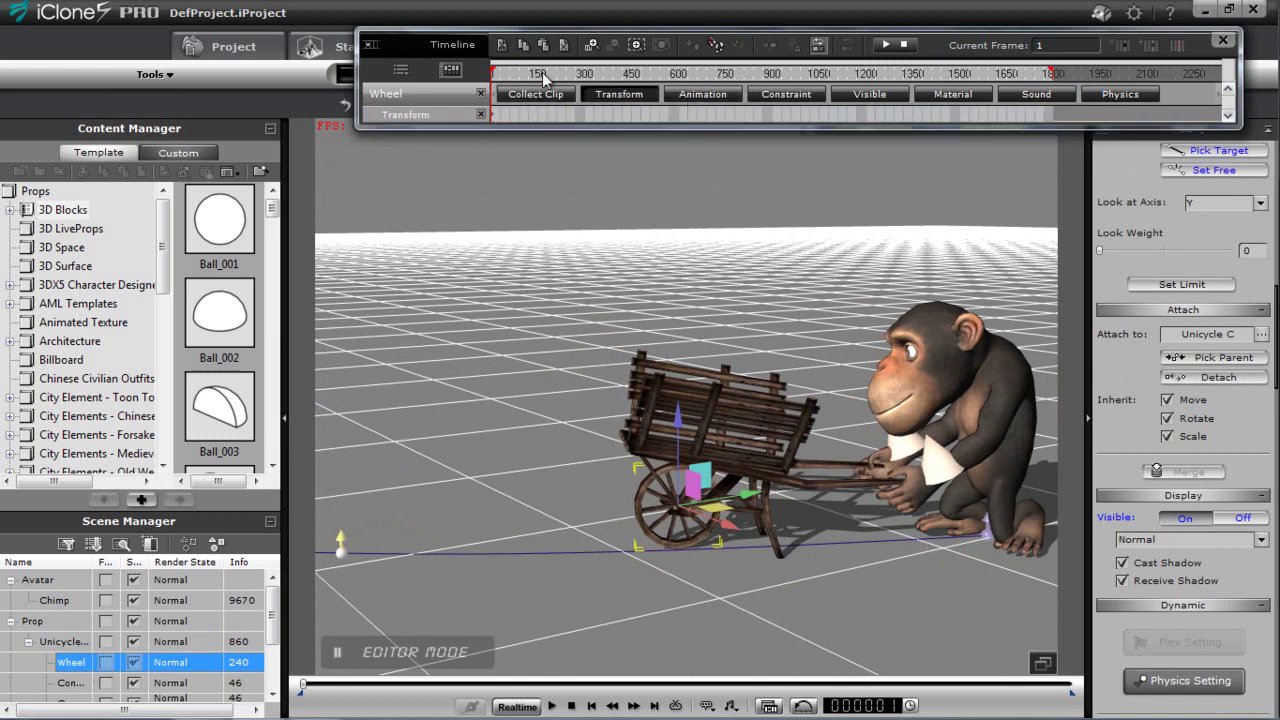
drag(491, 76, 508, 78)
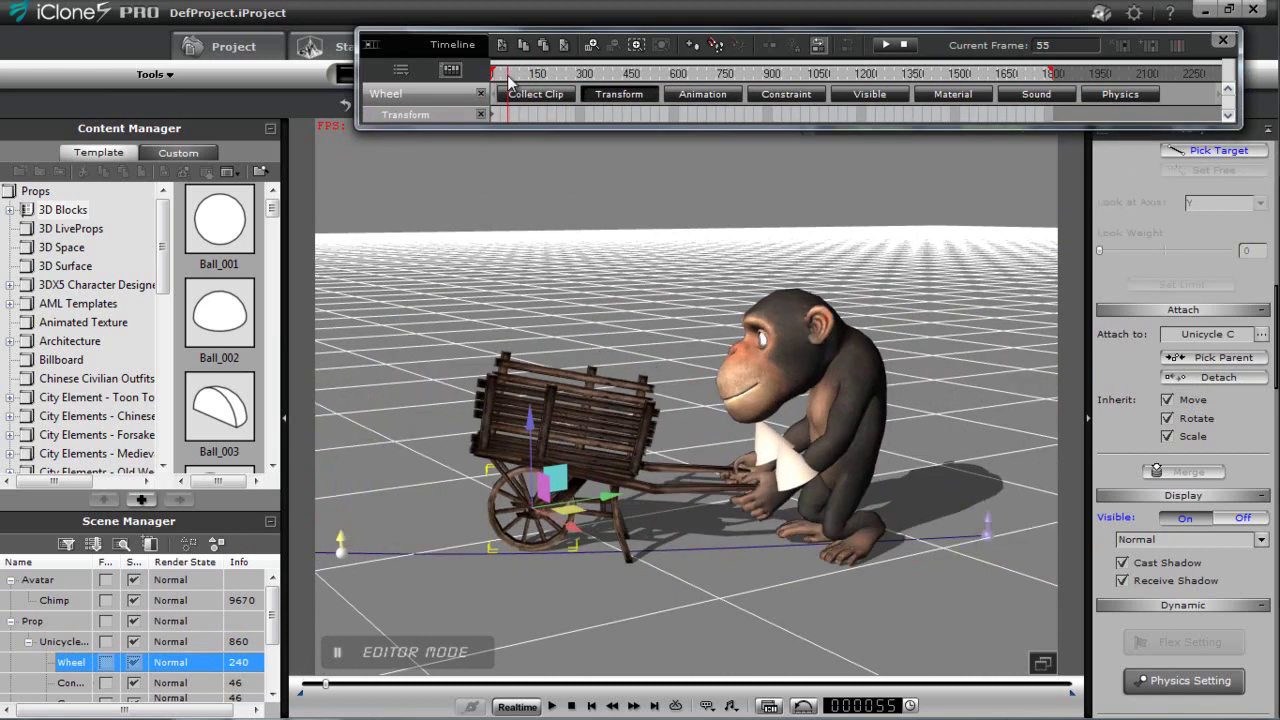
scroll(508, 80, up, 1)
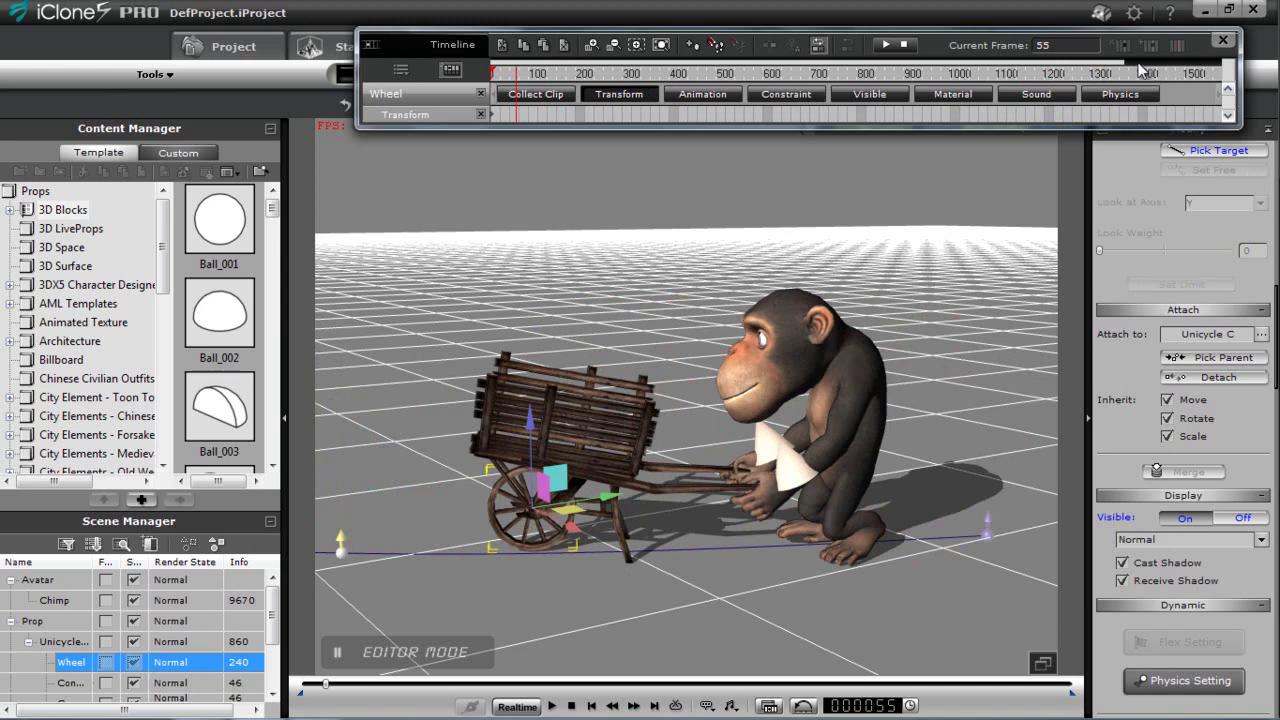
drag(1125, 60, 543, 62)
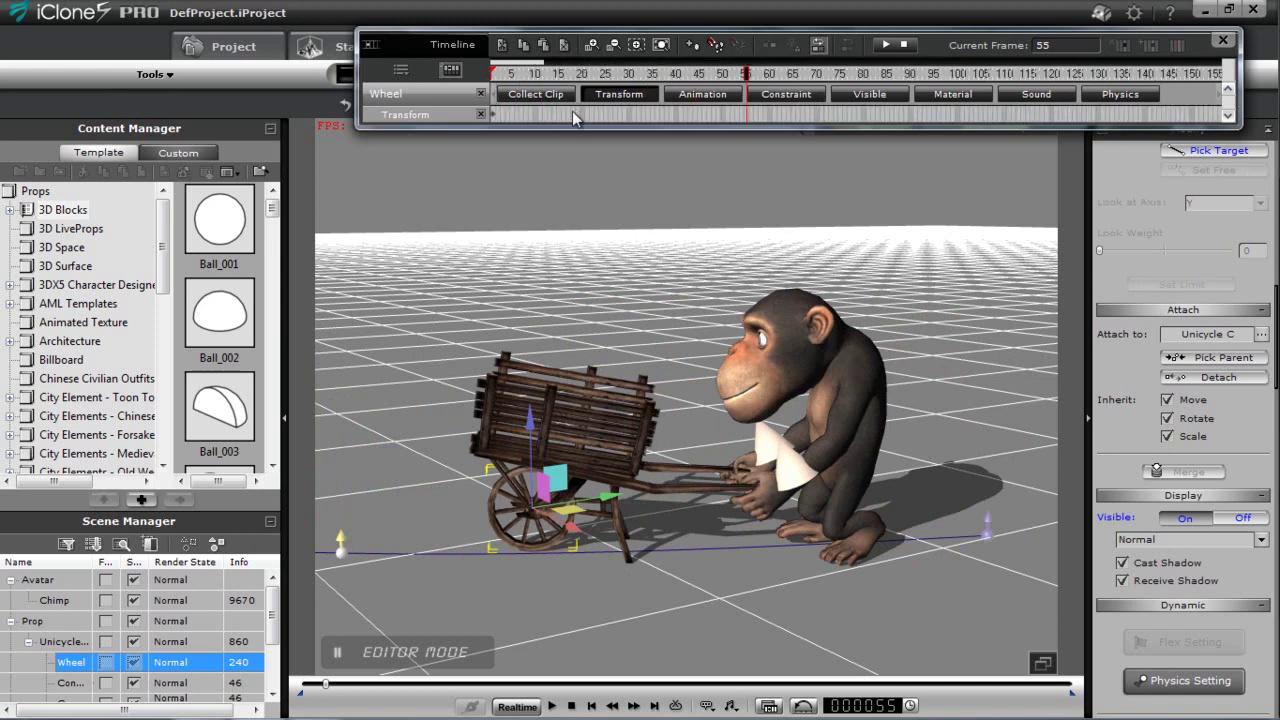
At frame 20, key the wheel's X rotation at 90 degrees
click(581, 113)
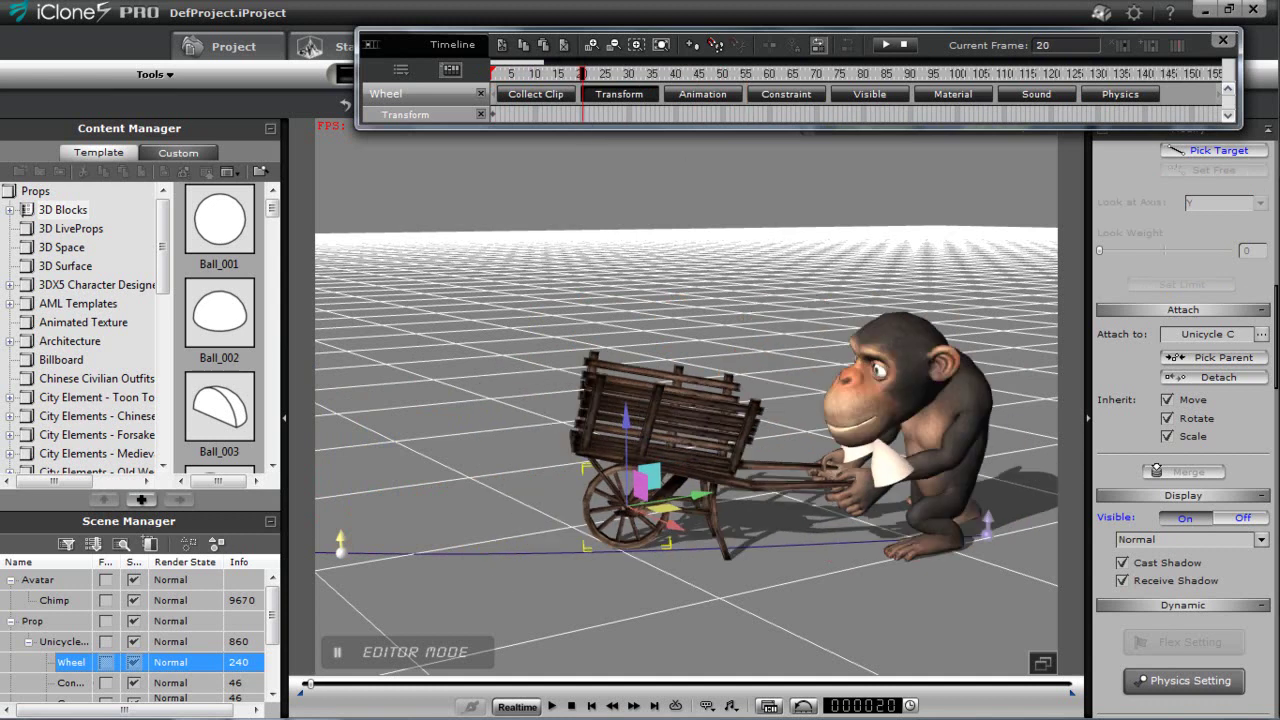
drag(1276, 314, 1276, 181)
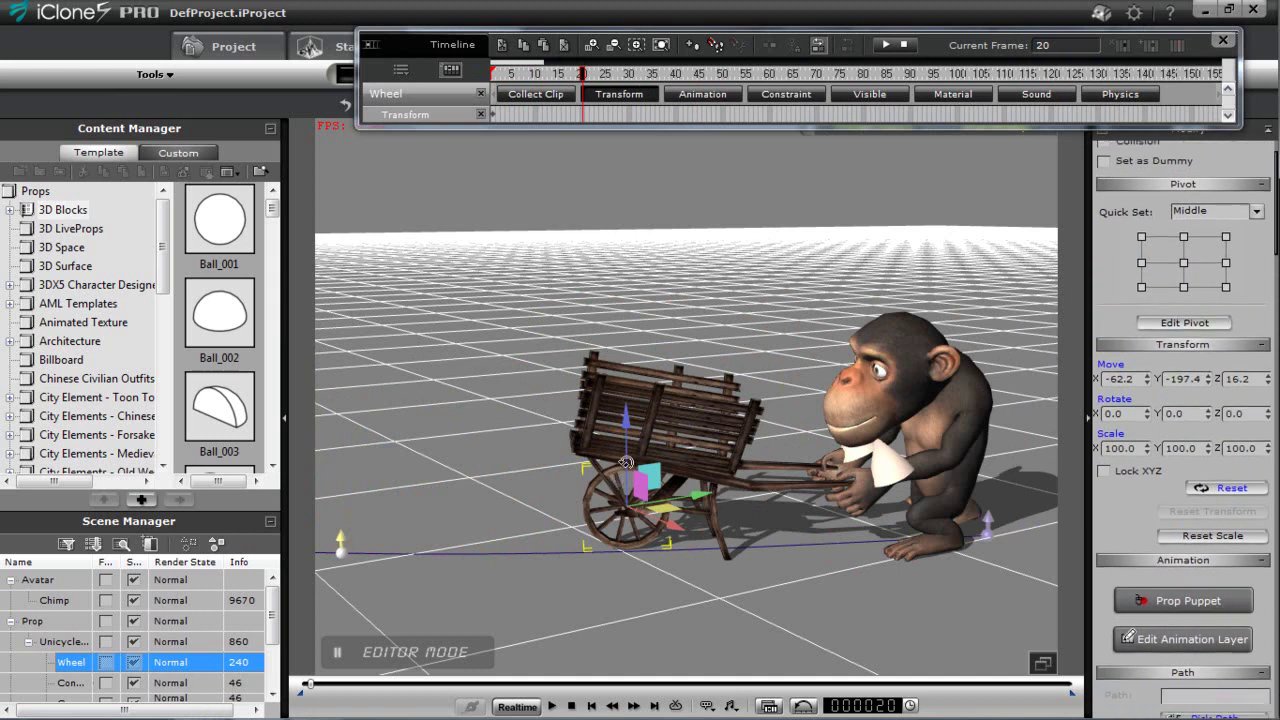
key(e)
drag(600, 432, 568, 440)
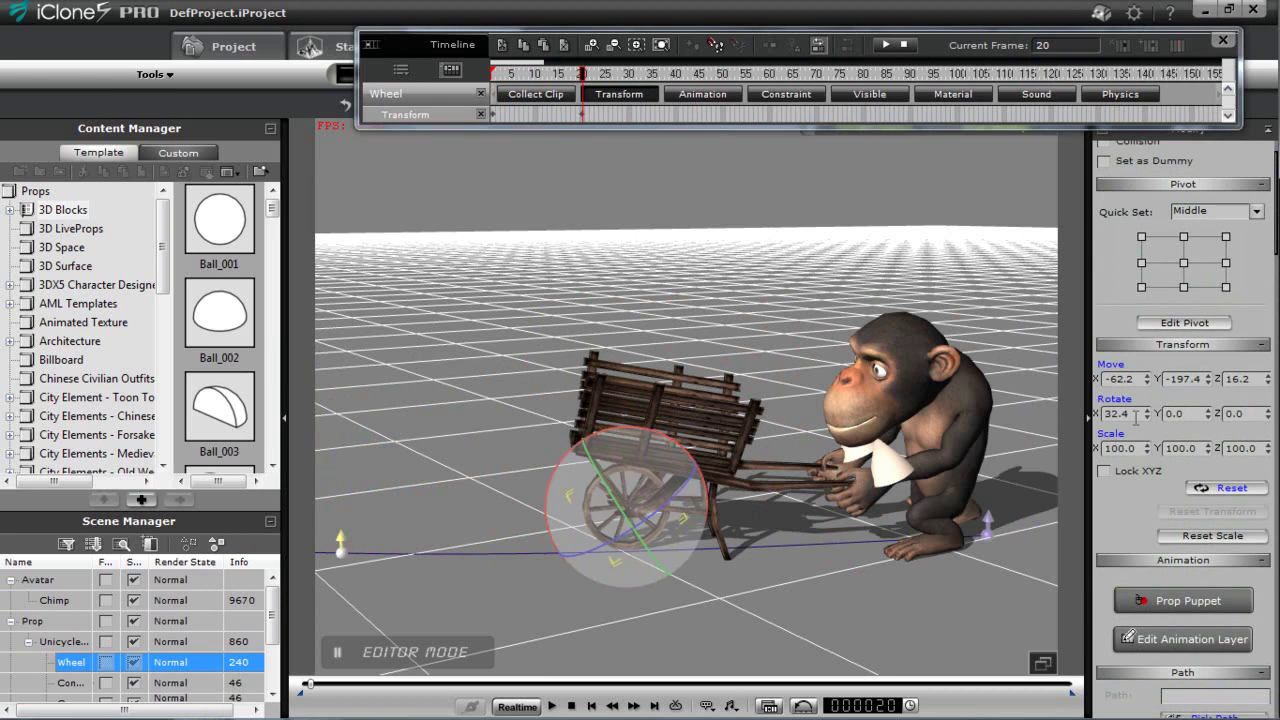
text(90)
key(Return)
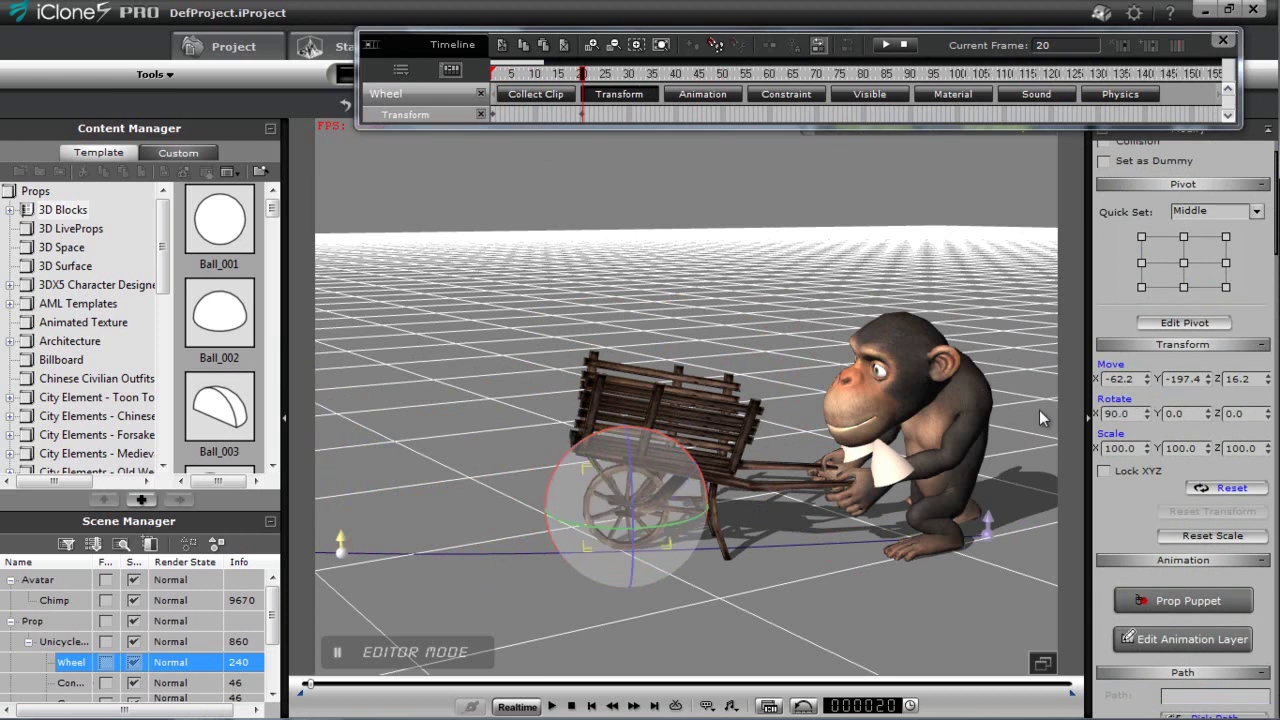
At frame 40, key the wheel's X rotation at 180 degrees
click(679, 111)
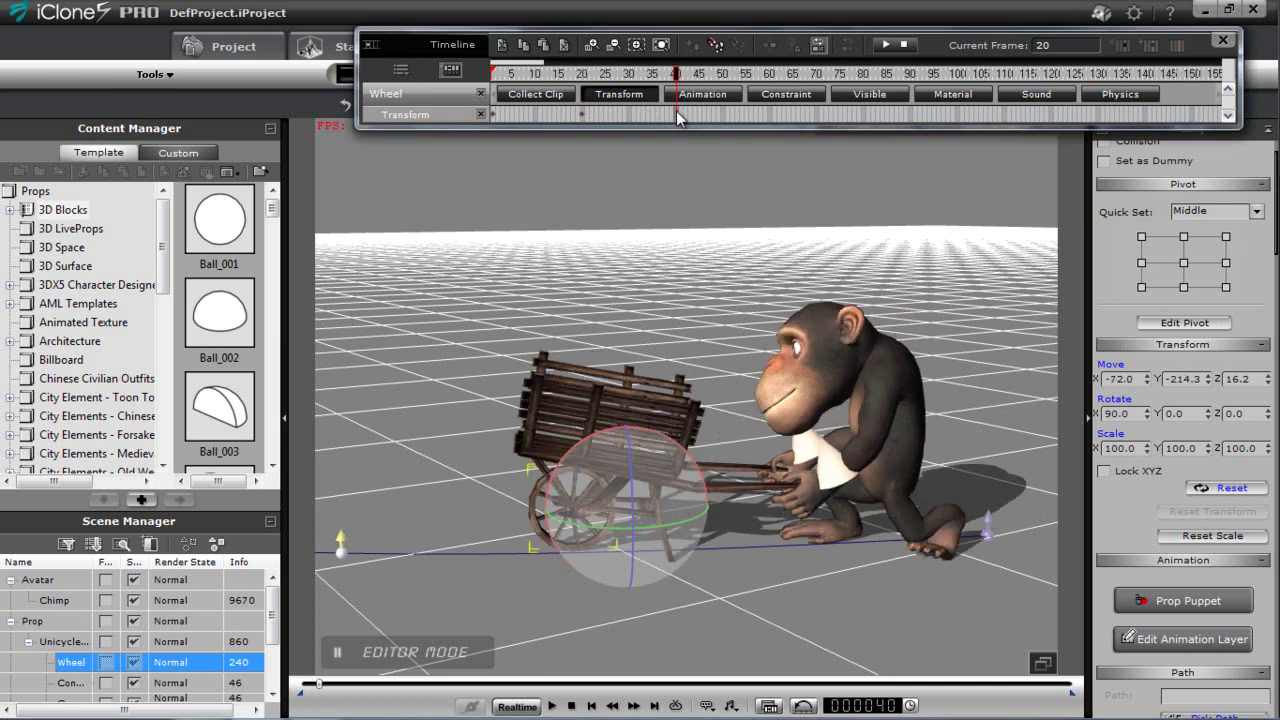
click(1117, 413)
text(180)
key(Return)
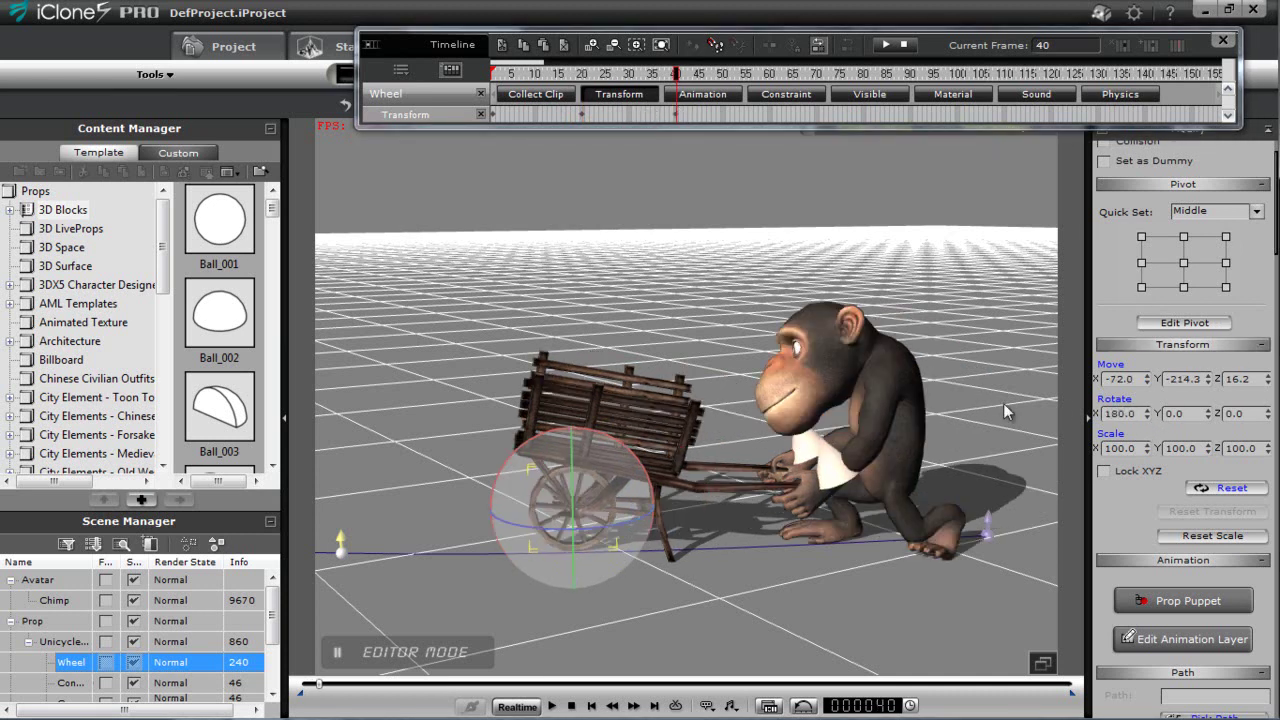
At frame 60, key the wheel's X rotation at 270 degrees
click(770, 112)
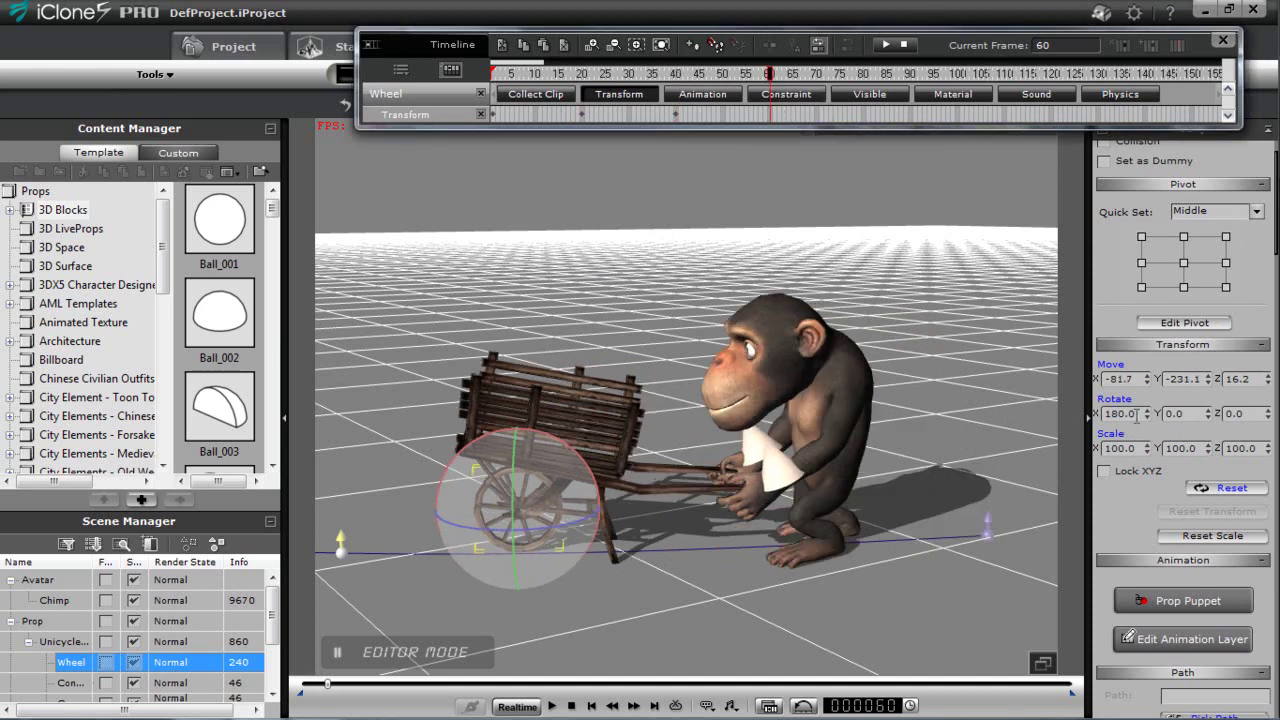
text(270)
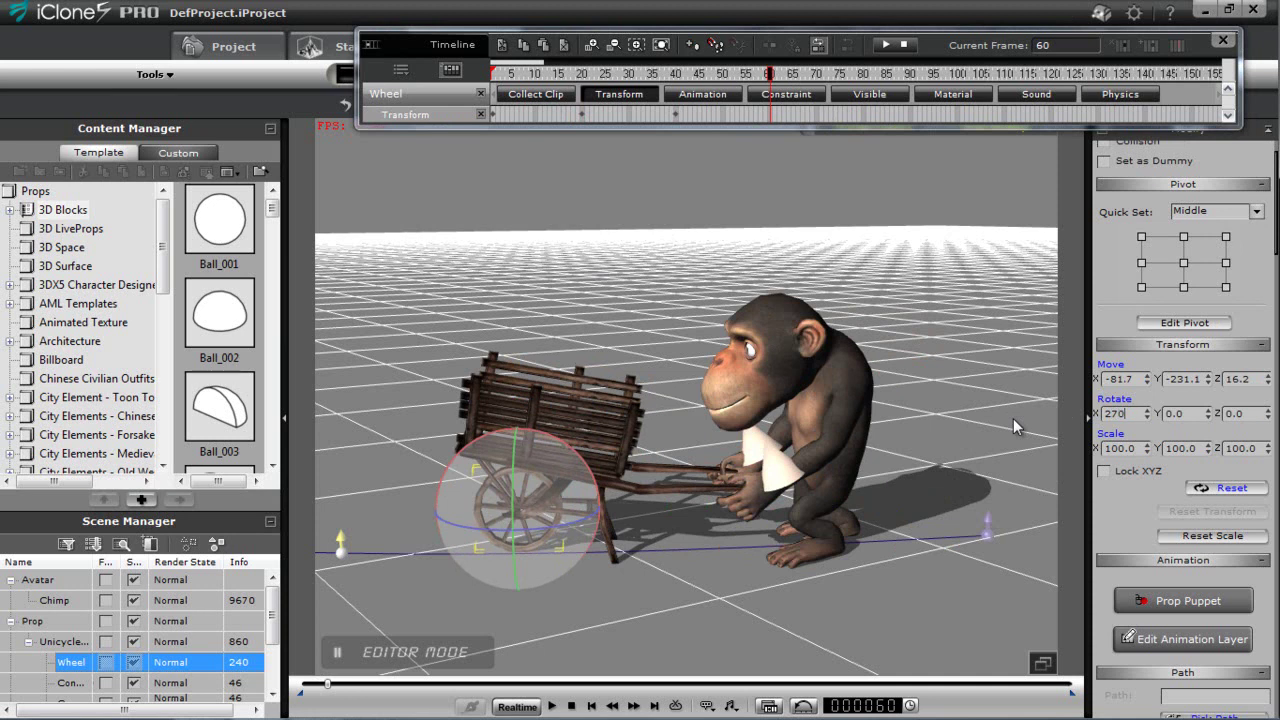
key(Return)
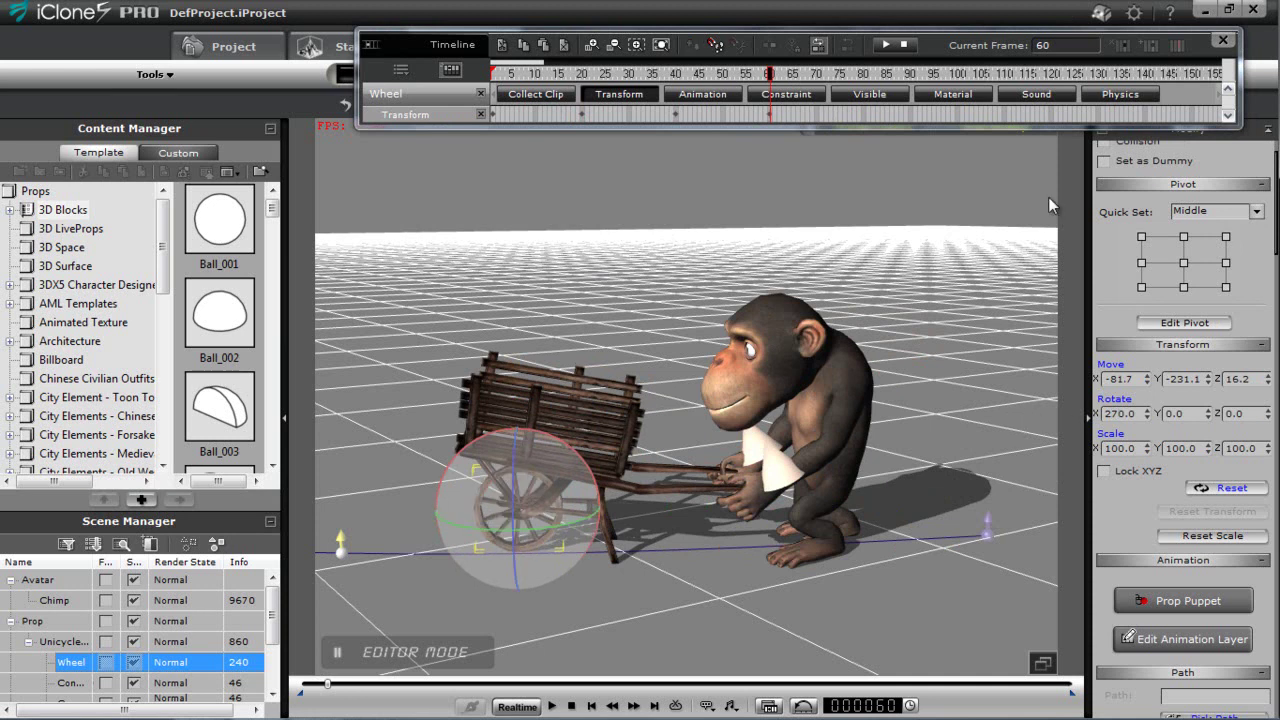
At frame 80, key the wheel's X rotation at 360 degrees to complete one full turn
click(866, 118)
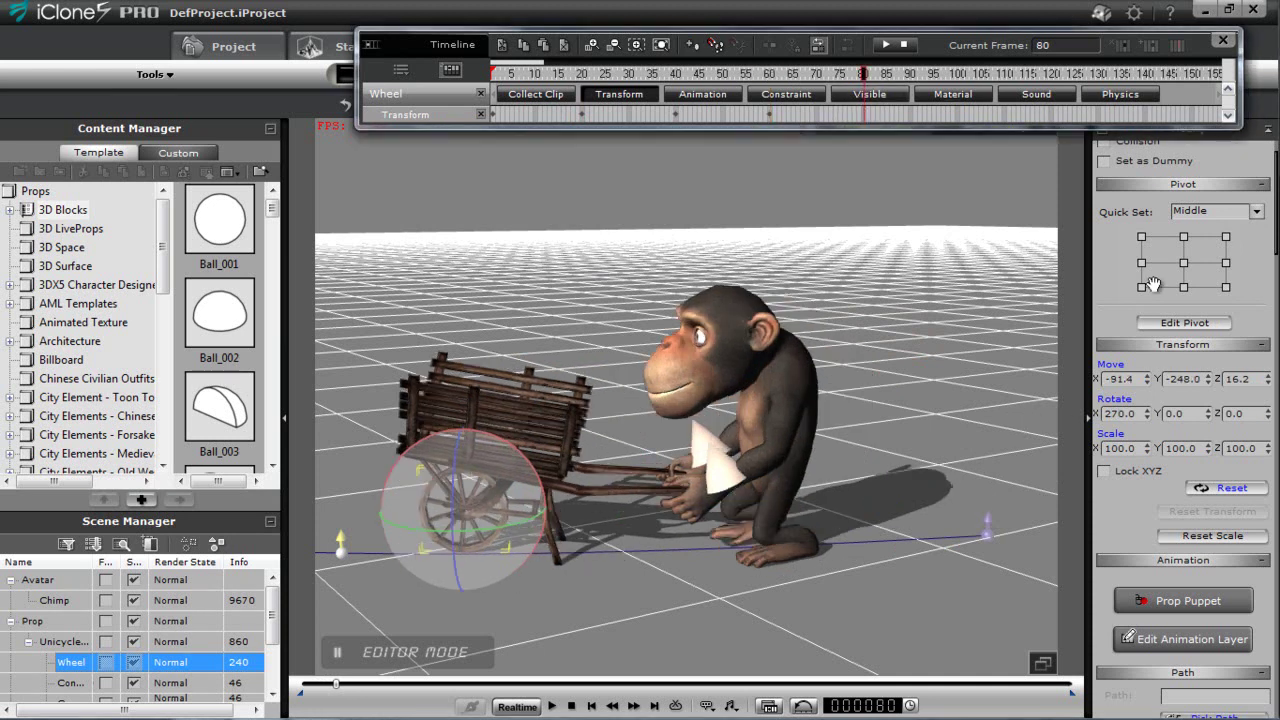
double_click(1143, 418)
text(0)
key(Return)
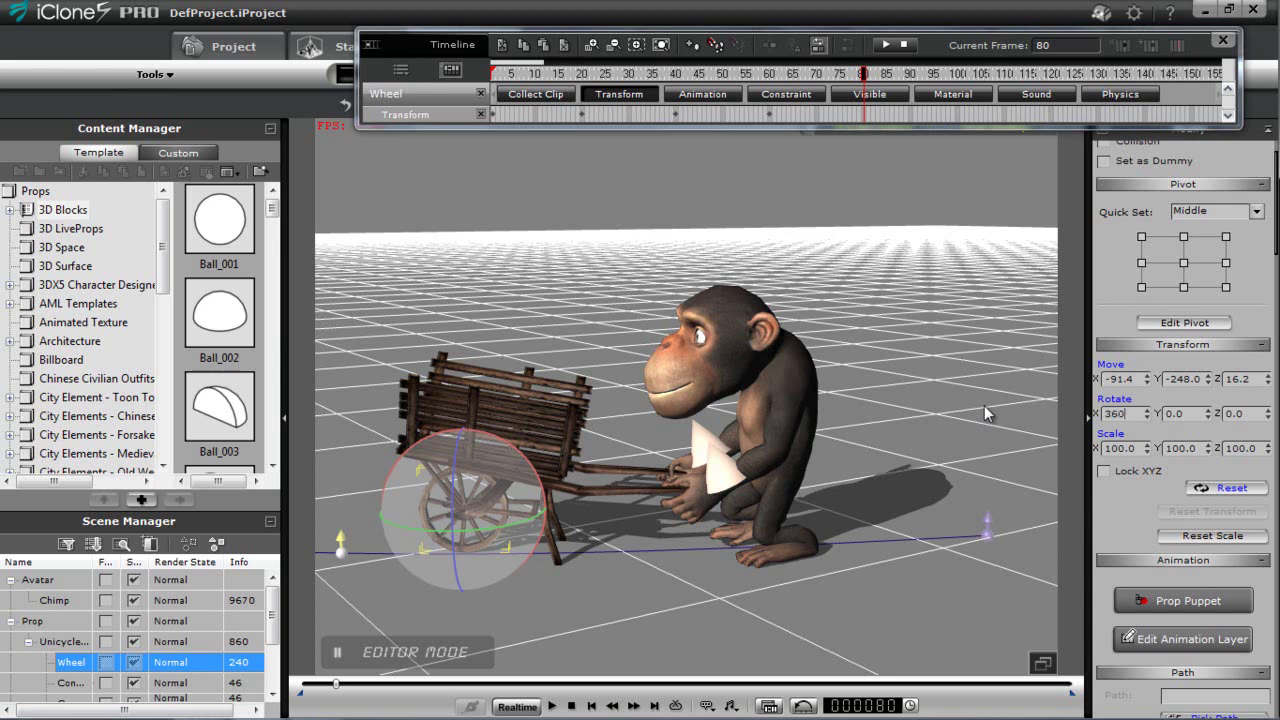
Copy the wheel's four rotation keys from frames 20 to 80 and paste them at frame 100
click(570, 114)
click(896, 112)
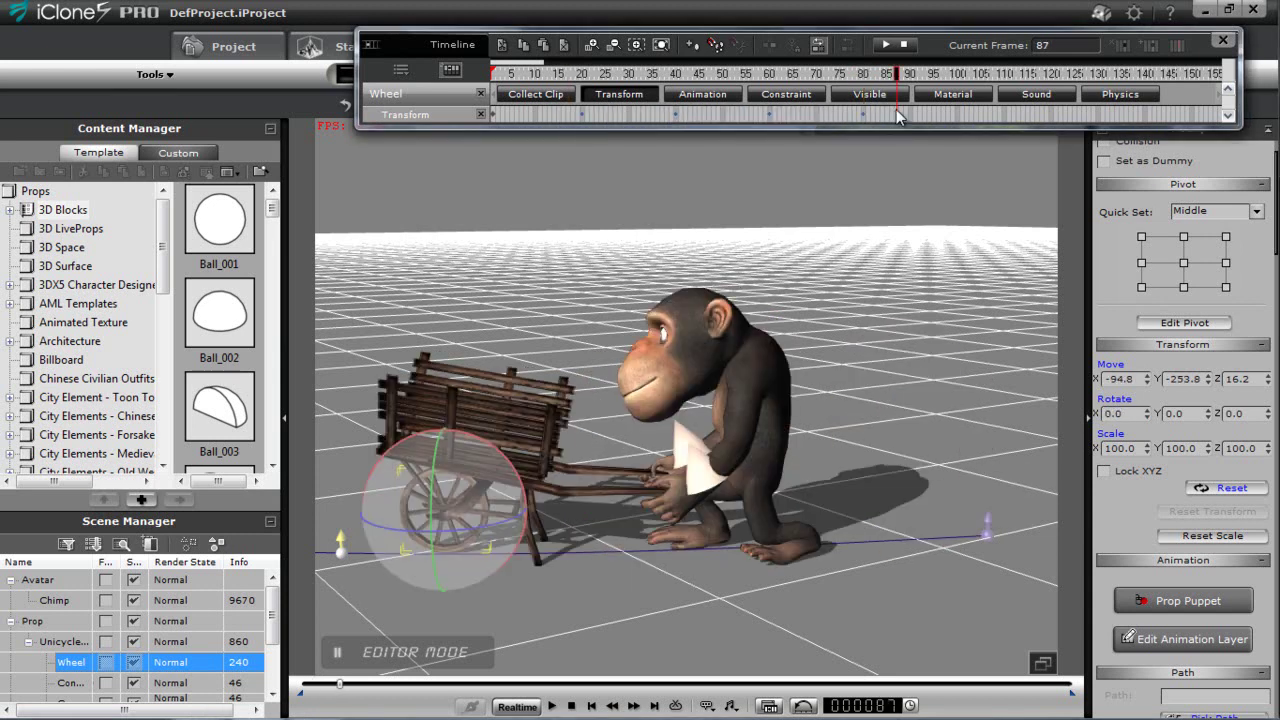
click(957, 112)
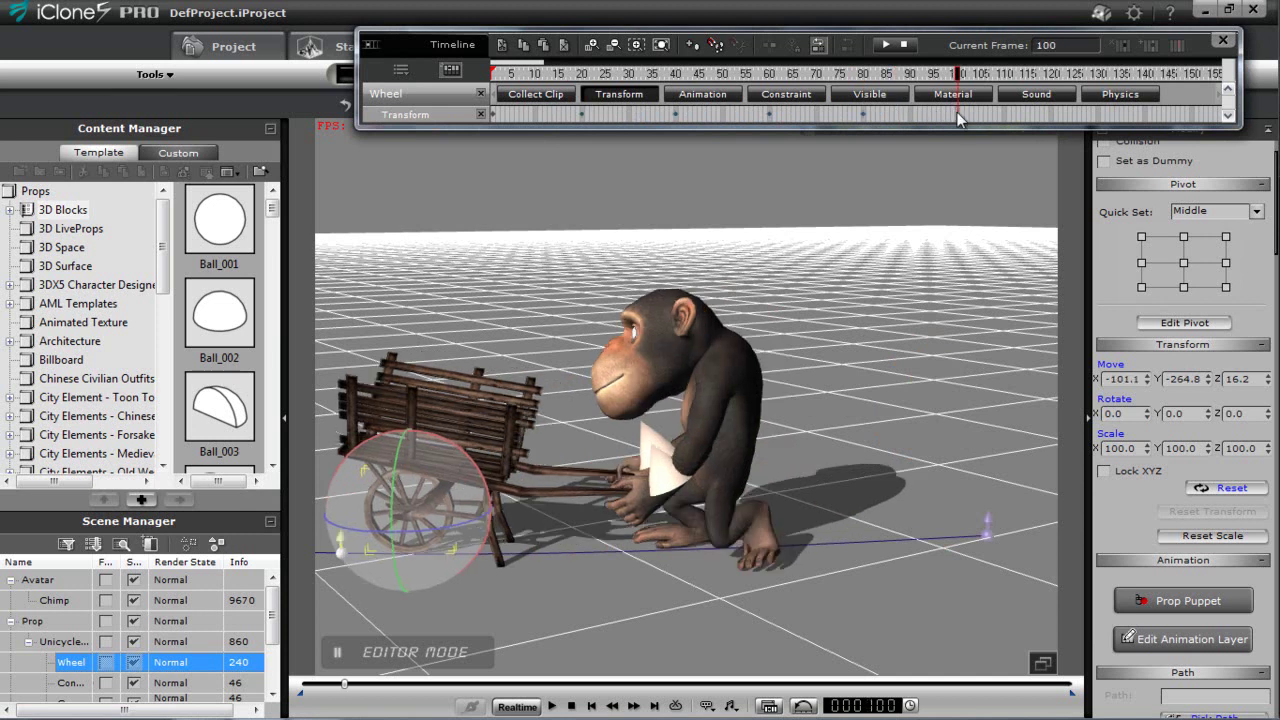
key(ctrl+v)
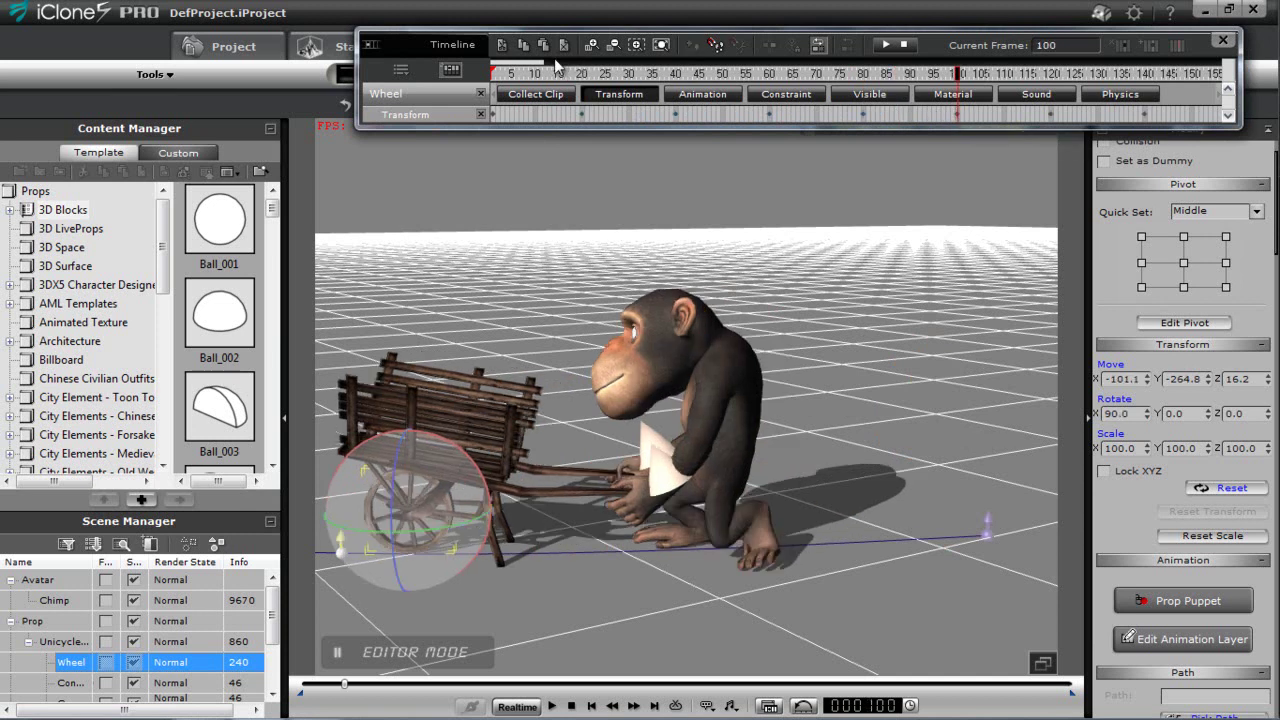
Repeat the wheel's turn by pasting the copied keys at frames 180, 260, 340, 420, 500 and 580
drag(537, 66, 591, 73)
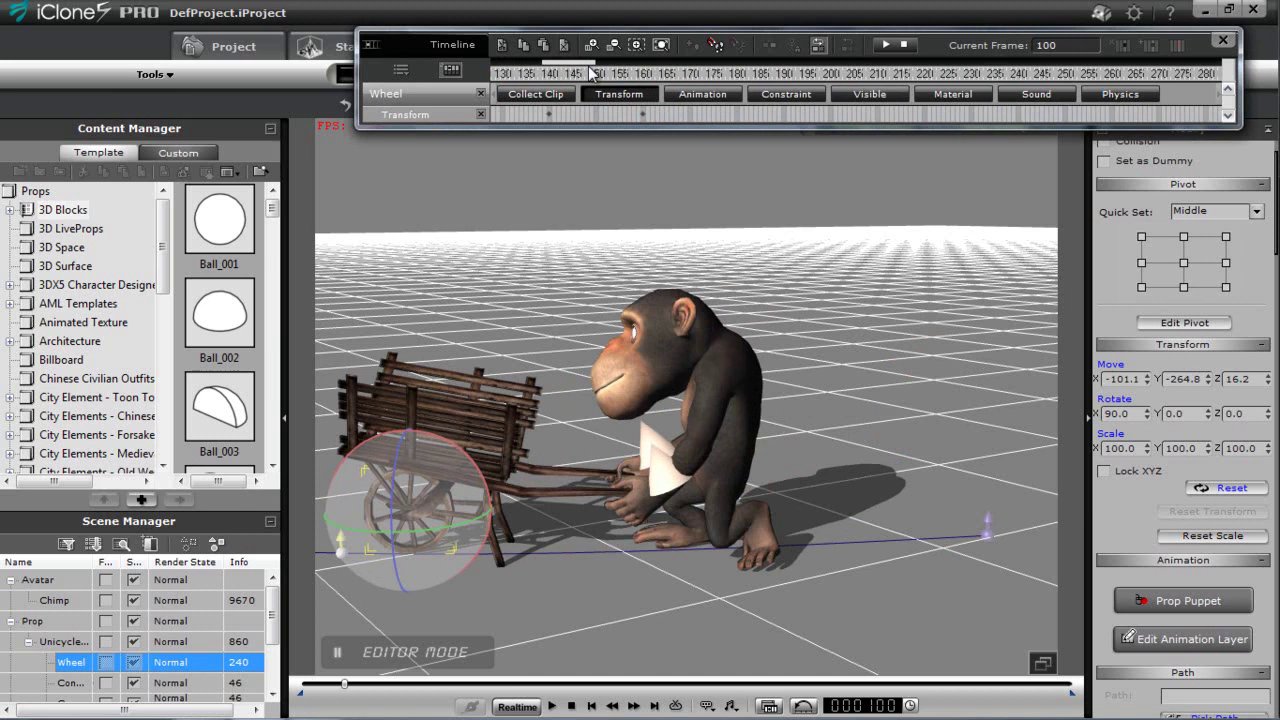
click(737, 113)
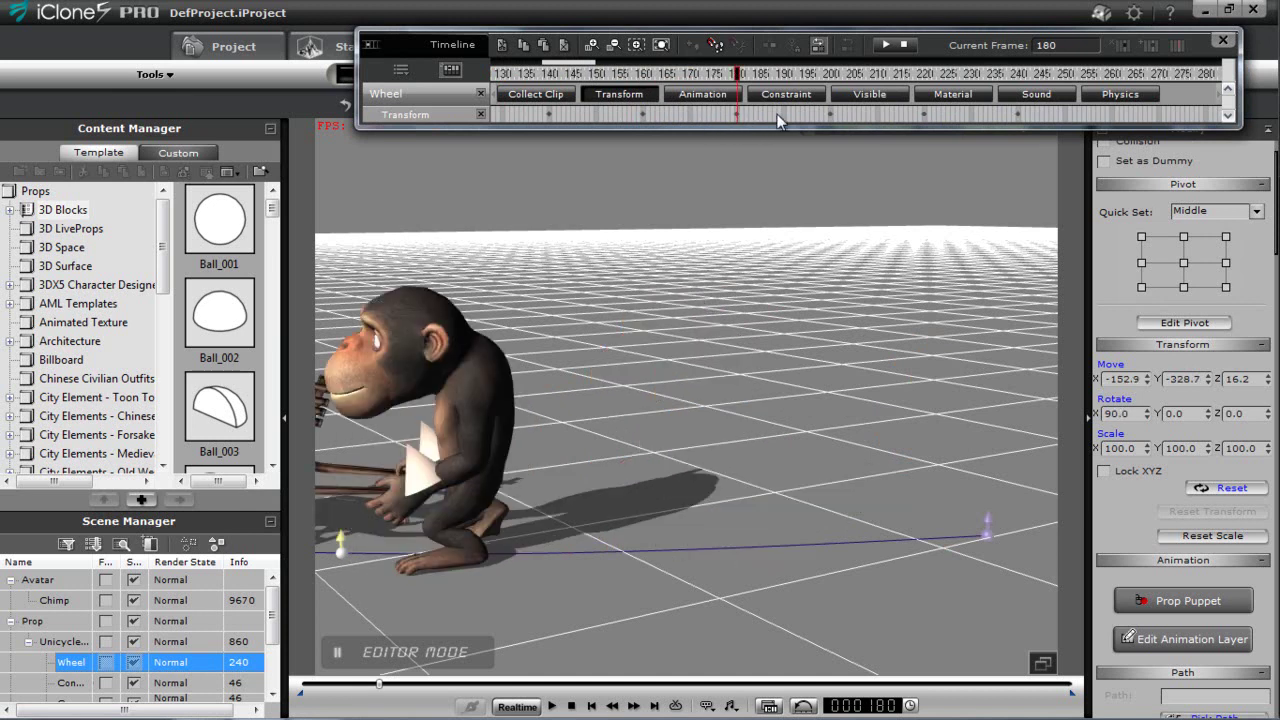
drag(591, 68, 628, 68)
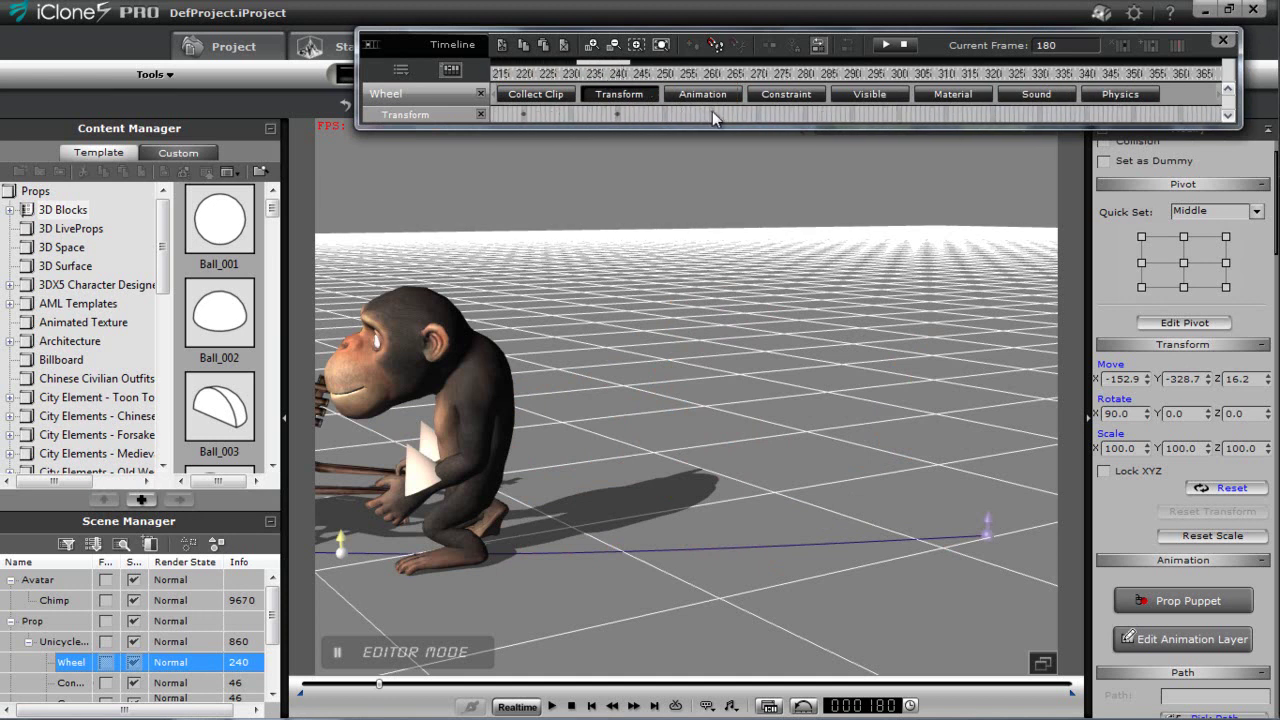
click(712, 111)
drag(622, 68, 660, 68)
click(643, 111)
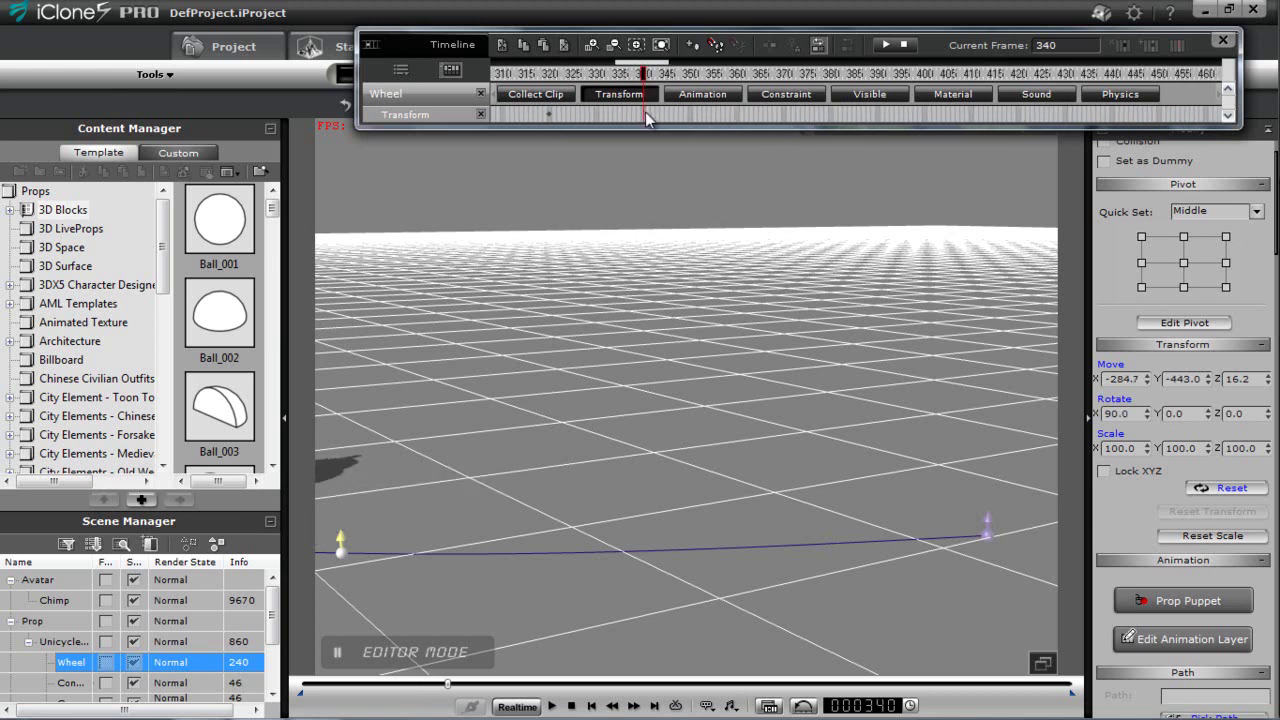
click(1019, 114)
drag(647, 72, 701, 71)
click(789, 113)
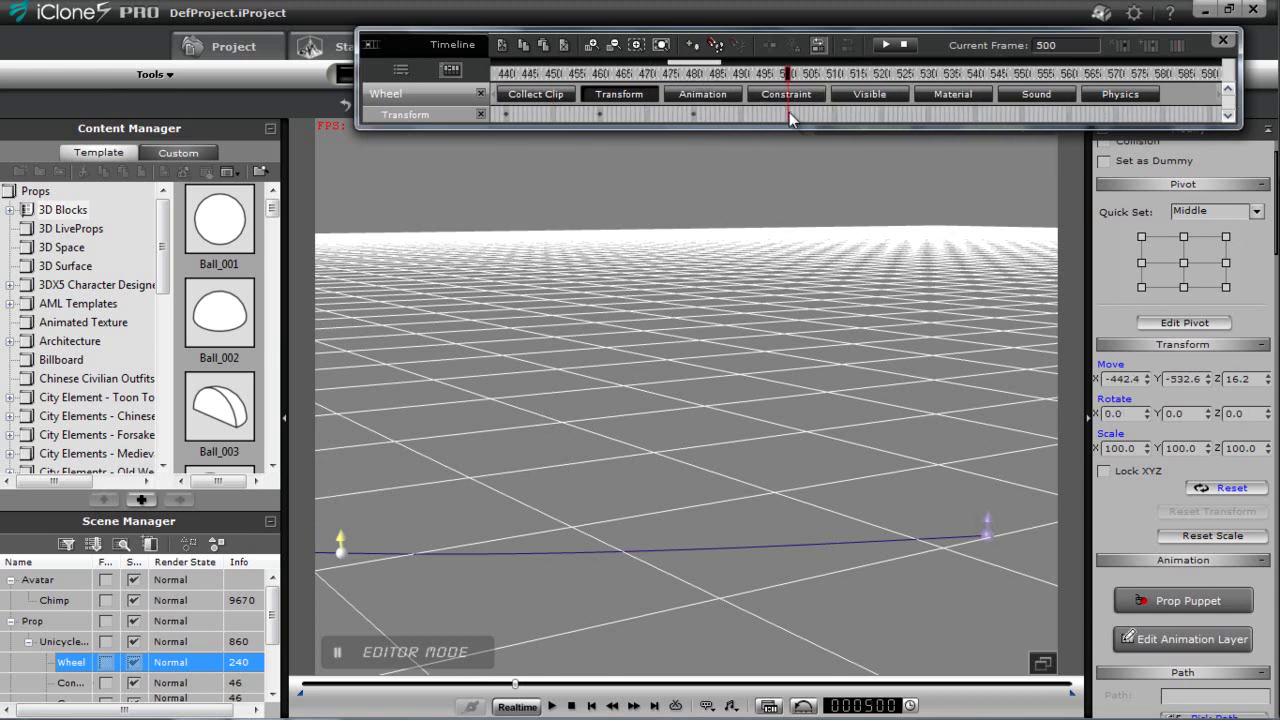
drag(714, 70, 748, 69)
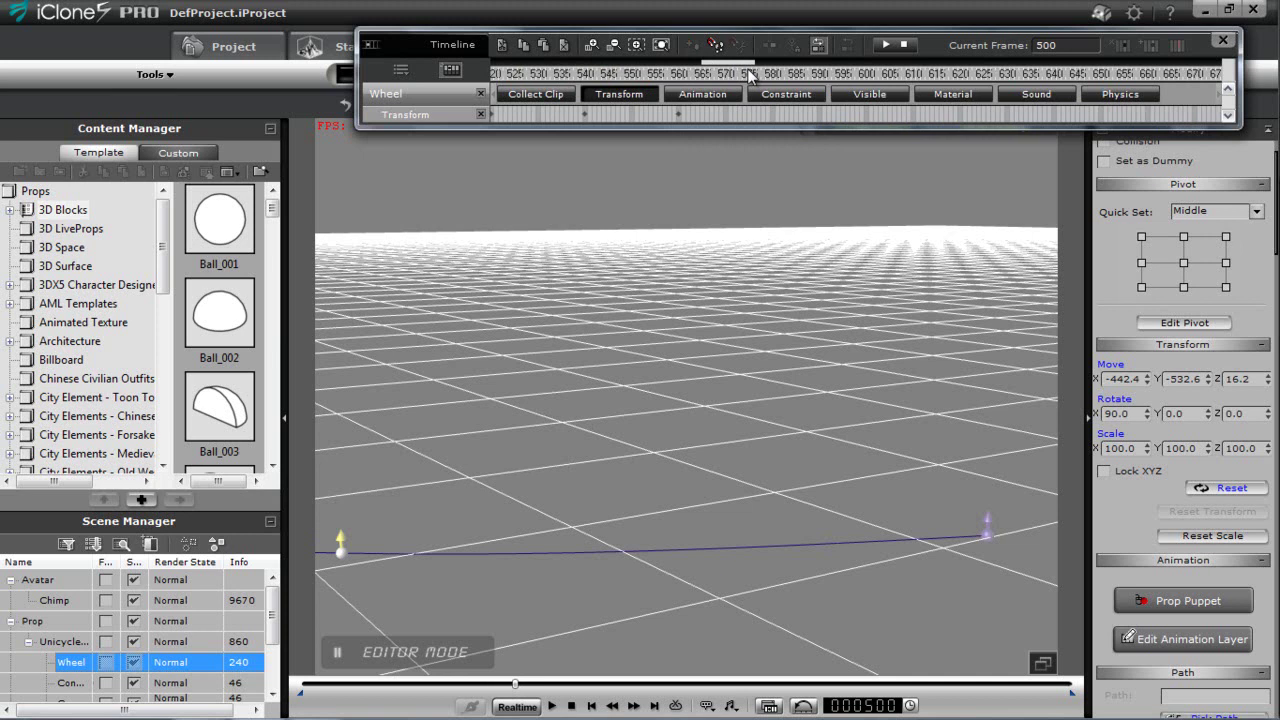
click(773, 116)
Play the animation from the start to check the wheel turning, following the cart around from the side to the front
click(571, 706)
scroll(697, 476, down, 2)
middle_drag(699, 476, 718, 421)
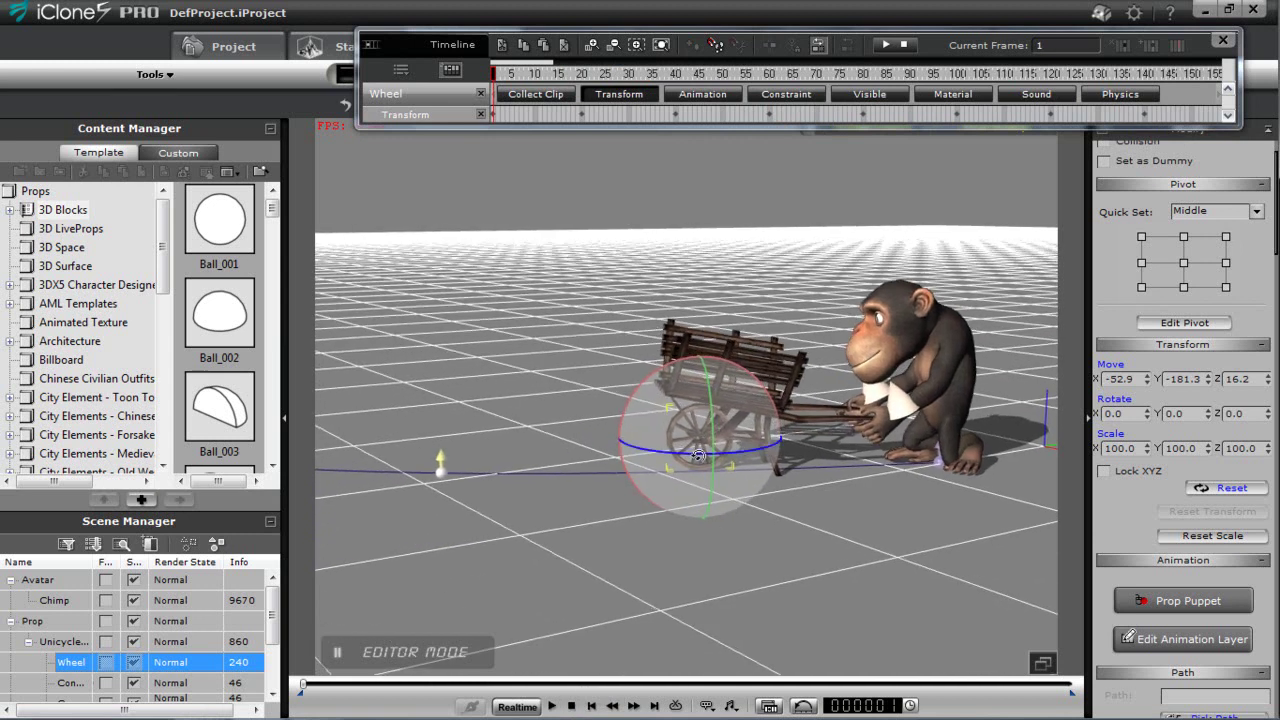
click(551, 706)
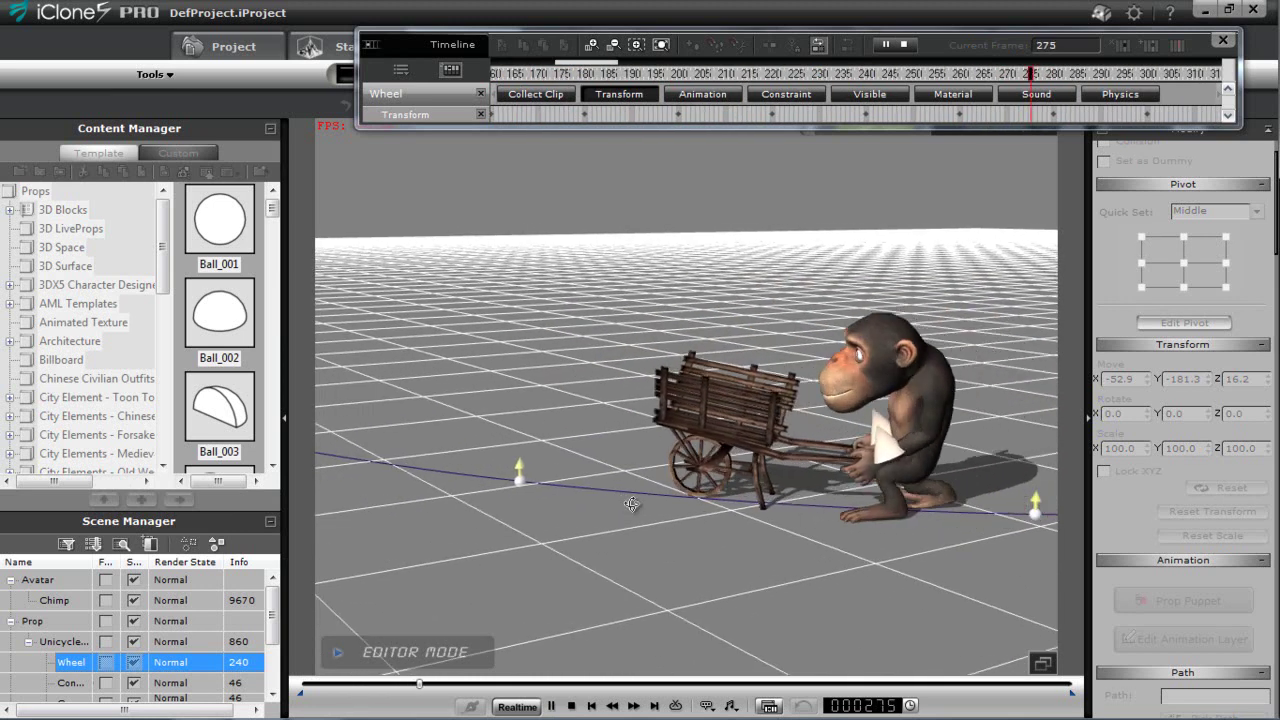
right_drag(824, 493, 450, 504)
drag(571, 512, 920, 491)
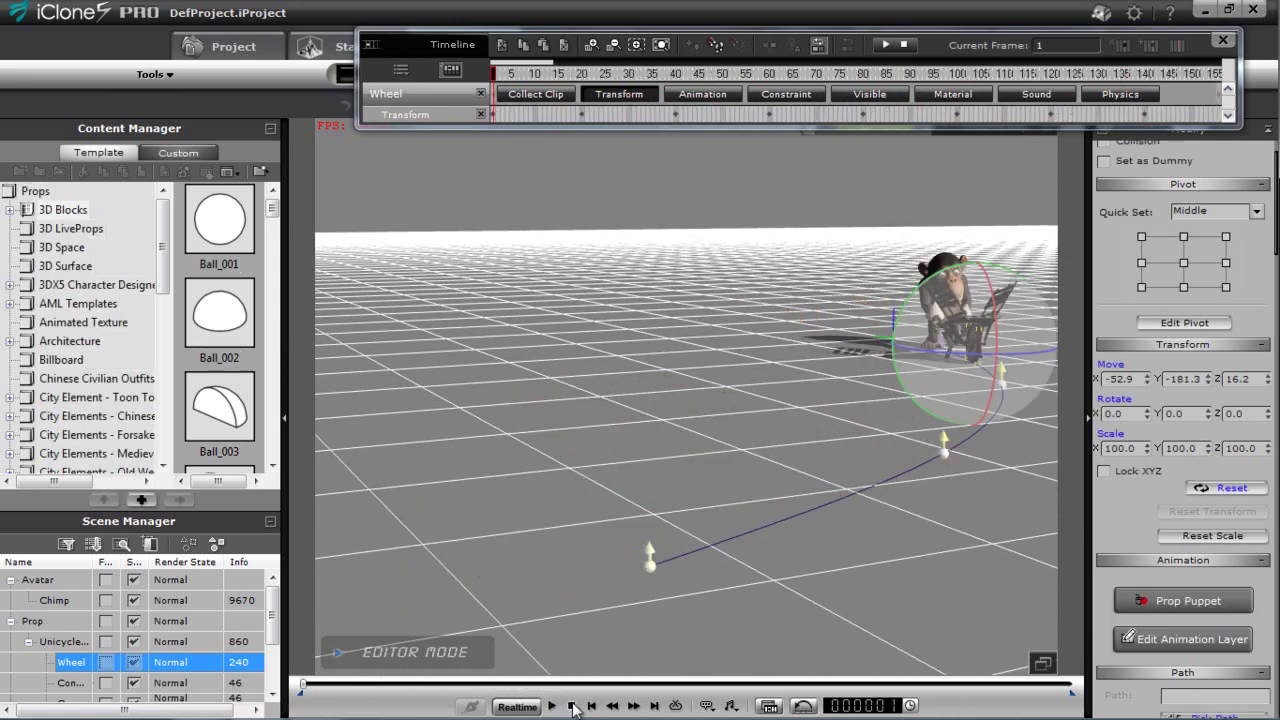
Examine the whole curved path from above at the first frame, ending on the chimp and cart at its start
right_drag(820, 293, 805, 549)
middle_drag(883, 397, 730, 255)
scroll(730, 256, down, 2)
middle_drag(748, 334, 816, 307)
right_drag(816, 307, 858, 329)
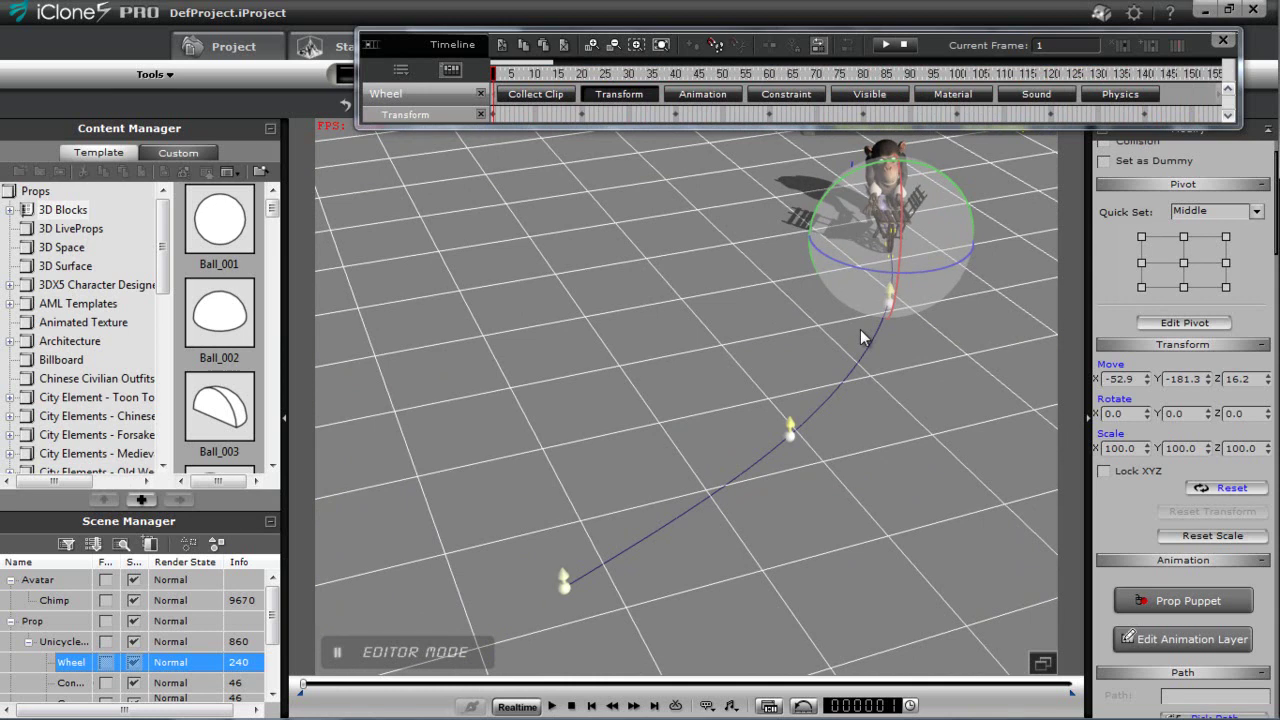
right_drag(1006, 275, 536, 274)
middle_drag(938, 246, 652, 415)
scroll(738, 343, up, 3)
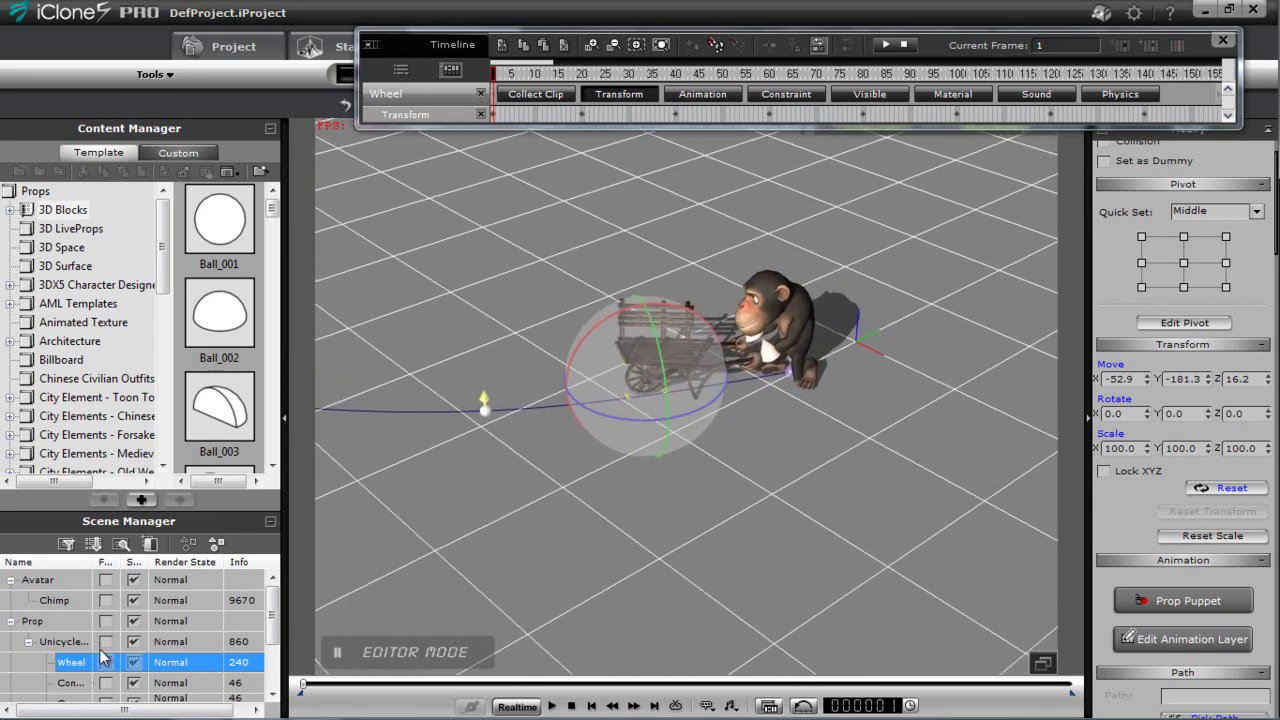
Select both cones attached to the cart and play the animation close up to check the chimp's hands on the handles
scroll(271, 628, down, 1)
click(75, 641)
ctrl+click(184, 662)
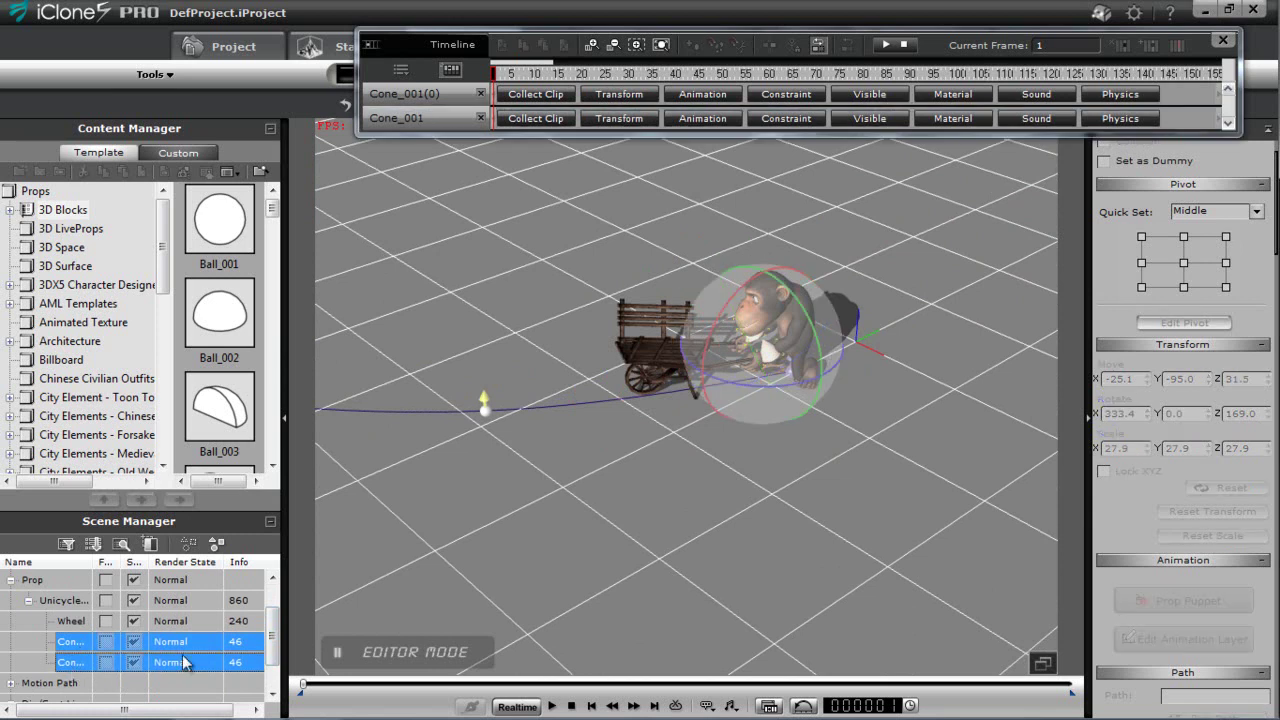
click(1222, 40)
scroll(1276, 214, up, 2)
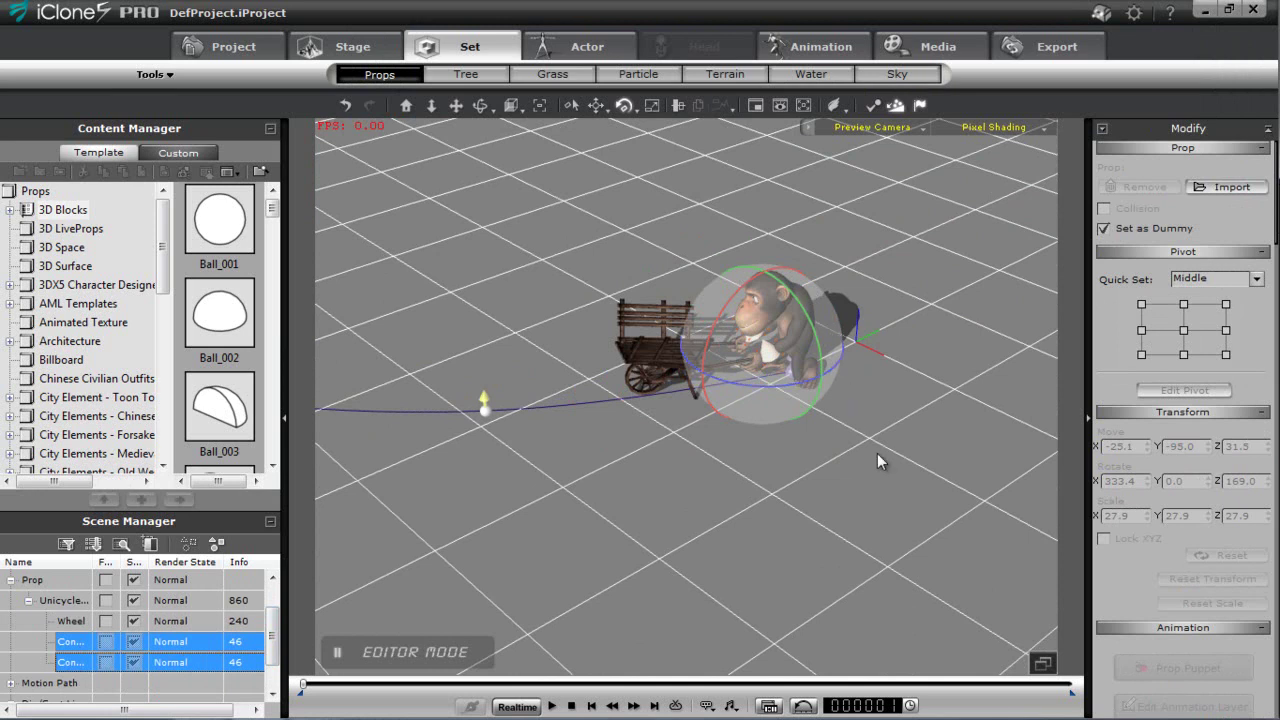
scroll(800, 330, up, 5)
middle_drag(793, 211, 692, 263)
right_drag(692, 263, 763, 260)
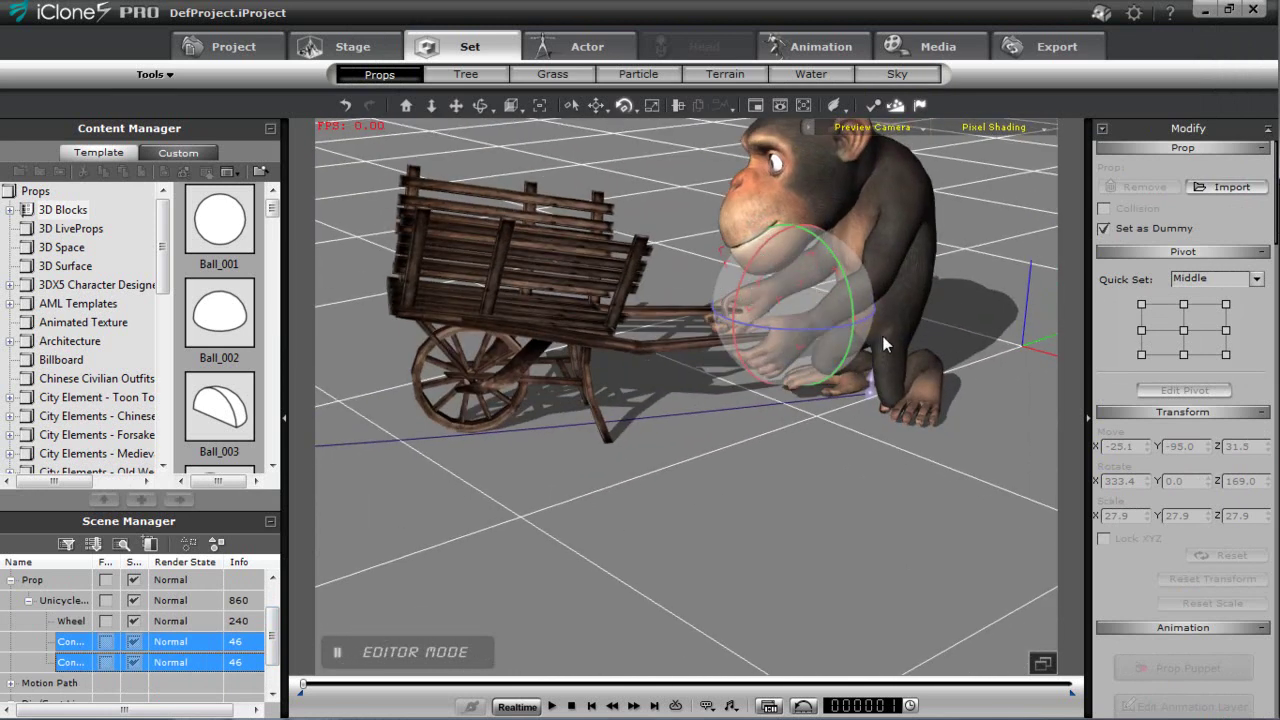
click(552, 706)
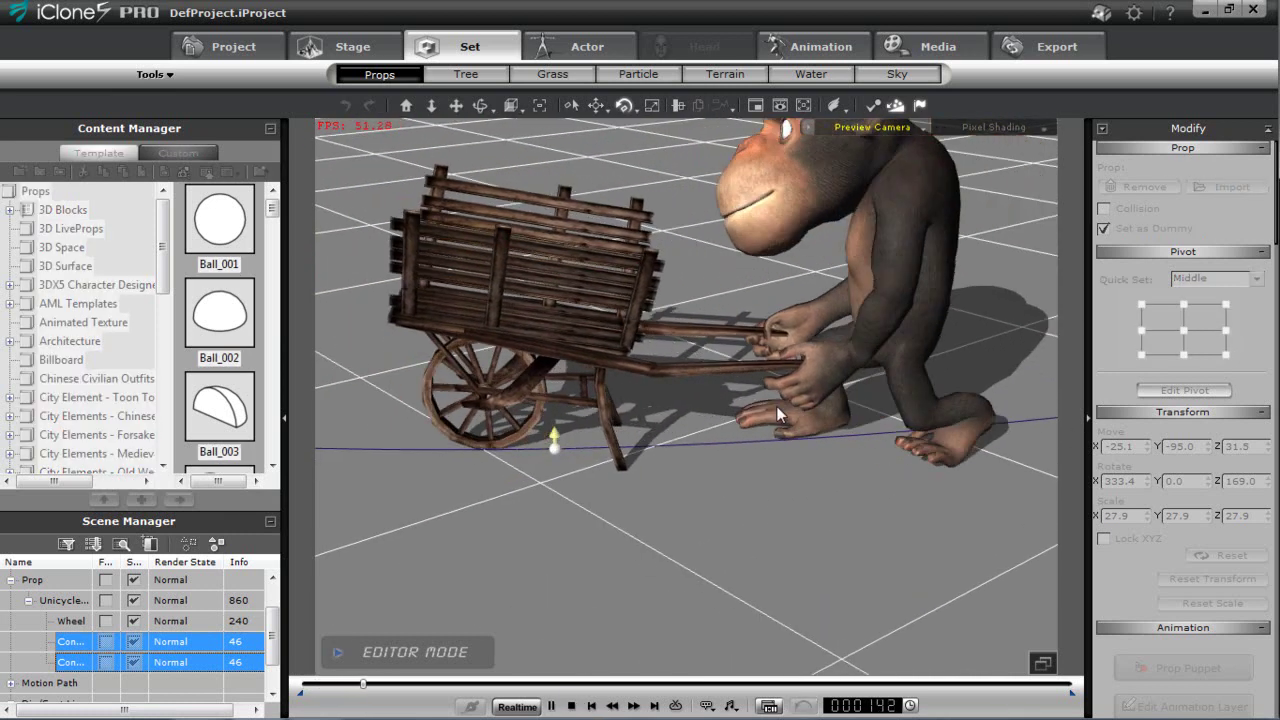
click(571, 706)
Select the chimp and show its Collect Clip track in the timeline alongside the whole path key range
middle_drag(896, 529, 992, 436)
drag(992, 436, 821, 449)
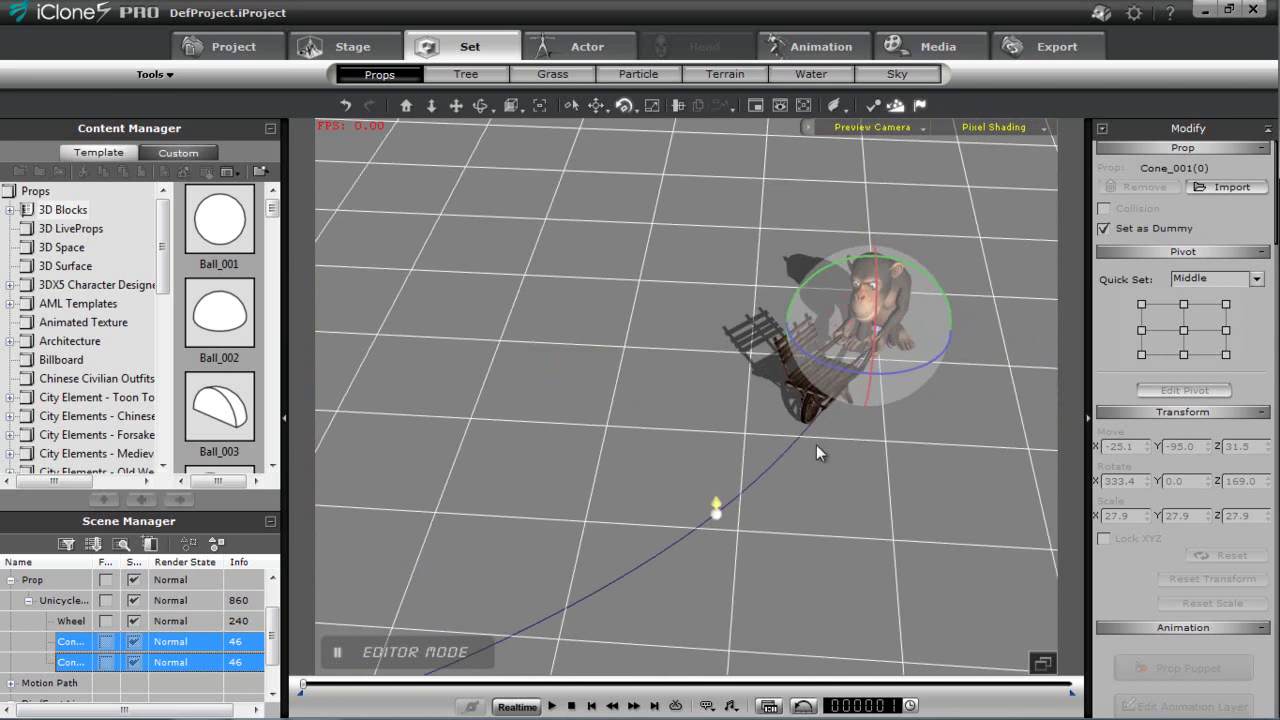
scroll(862, 448, down, 2)
middle_drag(861, 448, 933, 323)
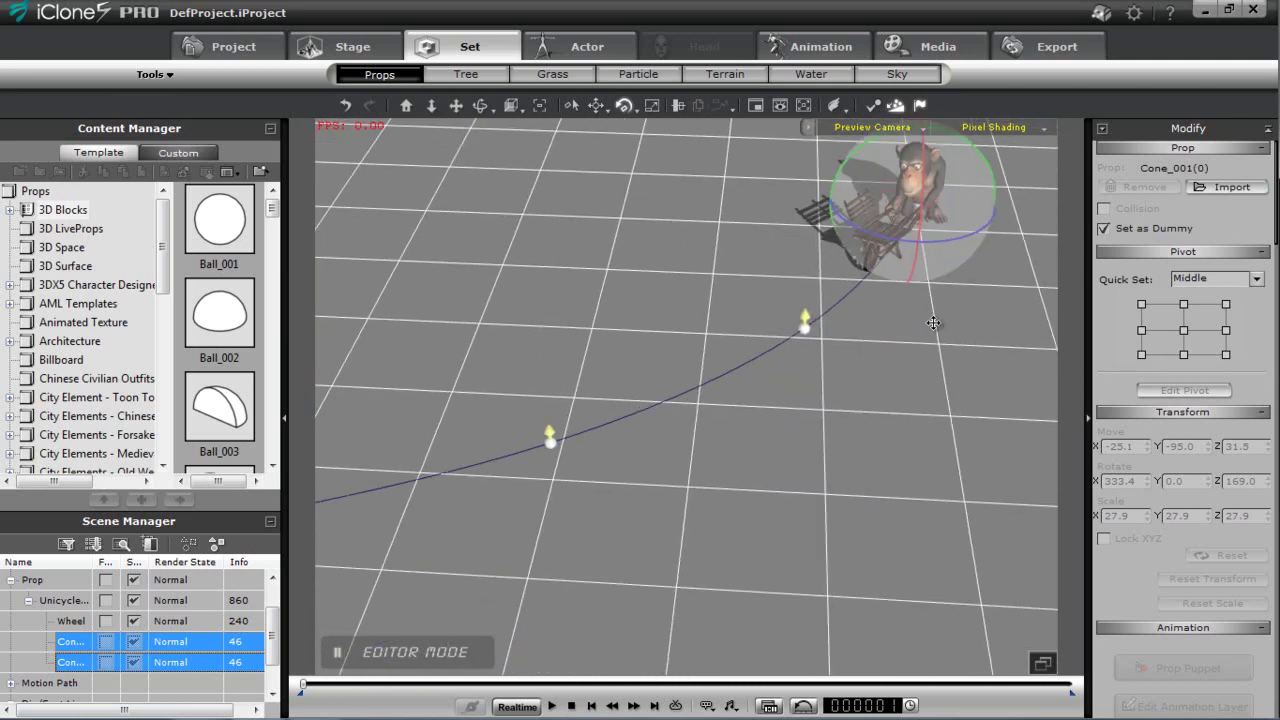
key(F3)
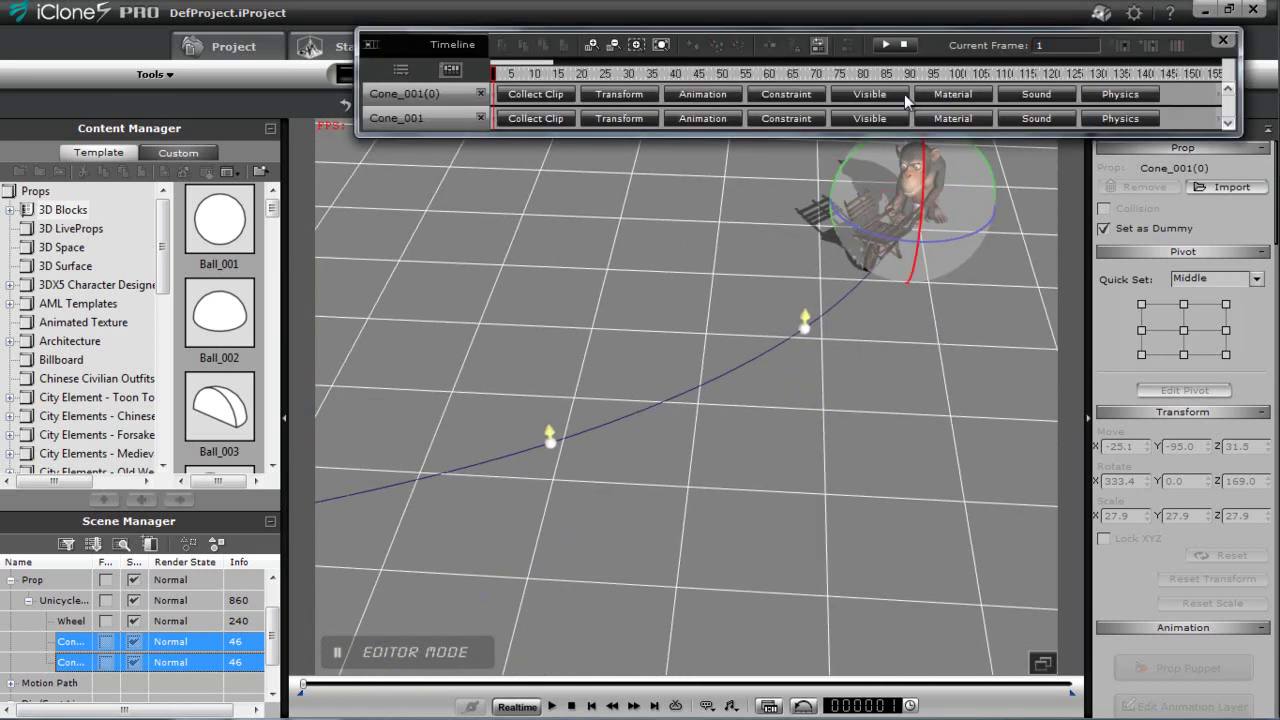
scroll(270, 620, up, 2)
click(45, 600)
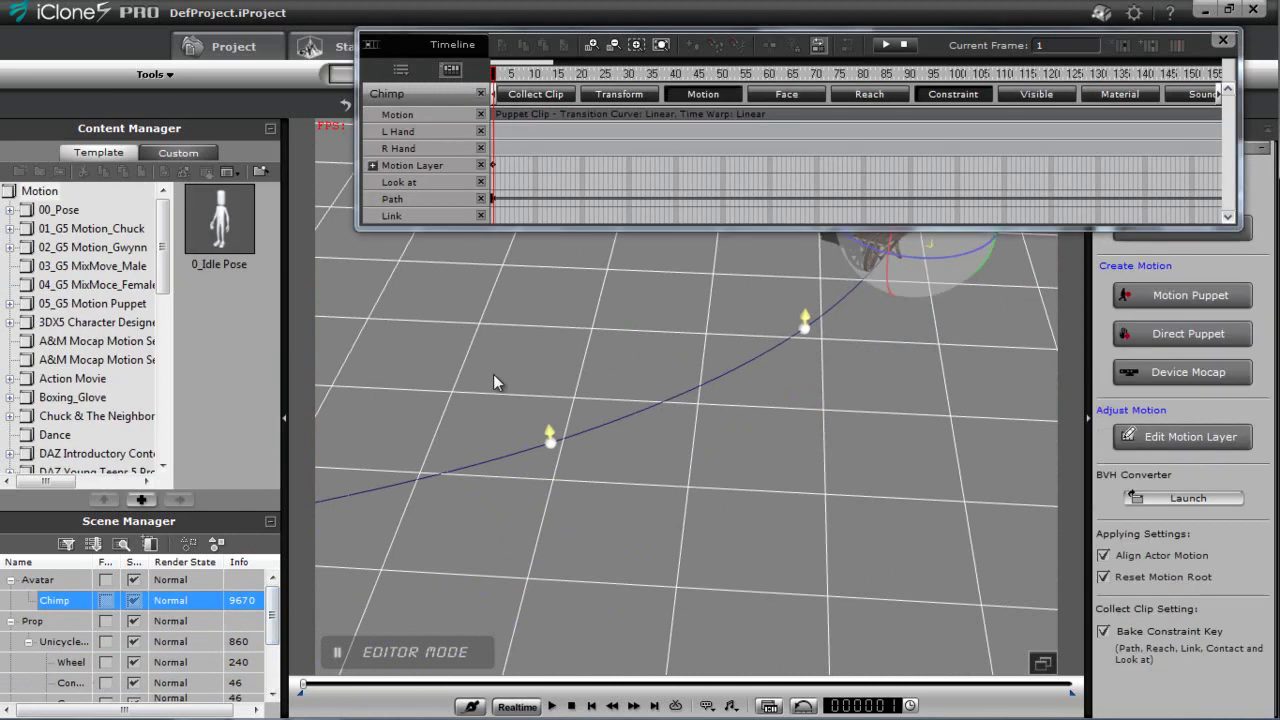
drag(553, 64, 660, 61)
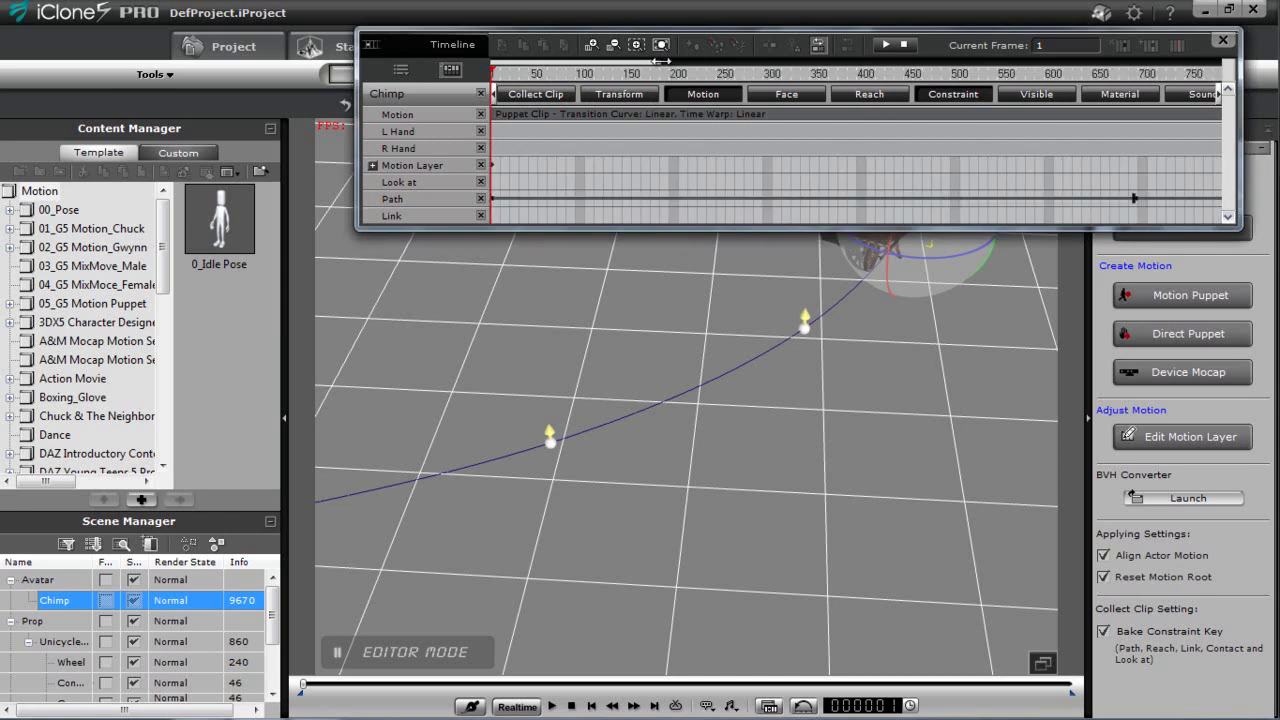
drag(492, 72, 545, 92)
click(545, 92)
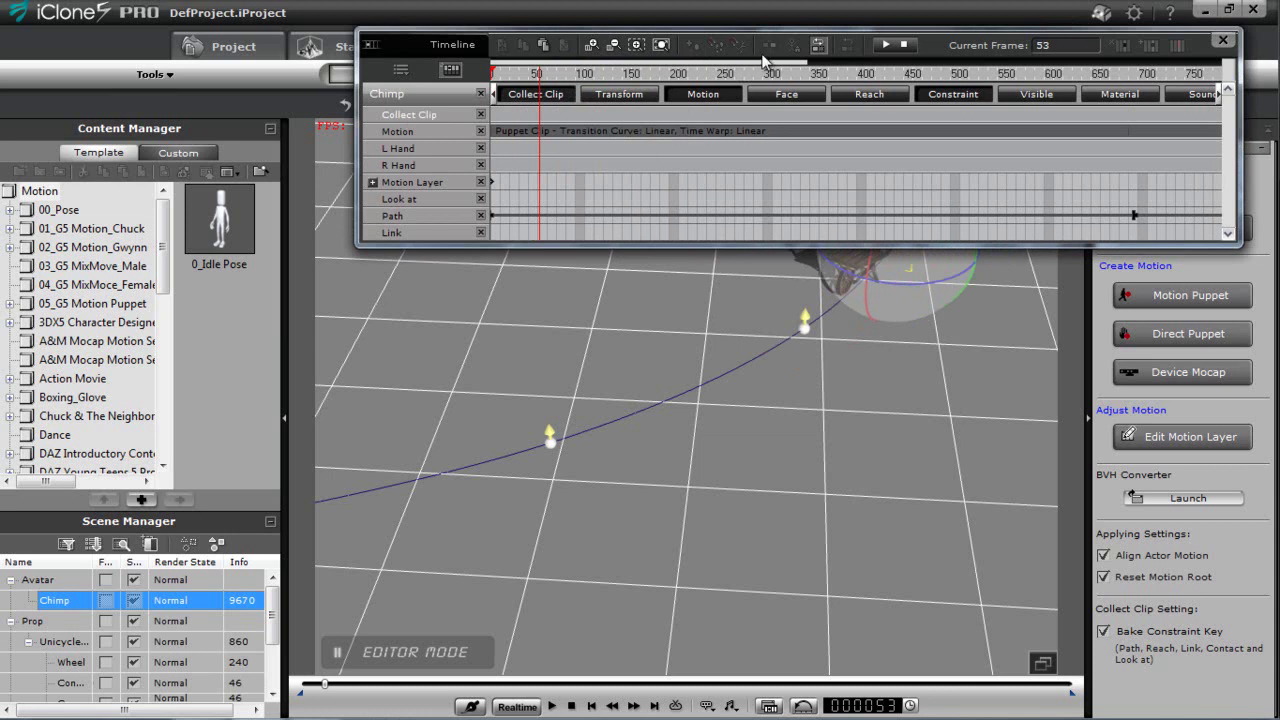
Try to mark a Collect Clip range up to the chimp's path end key, scrubbing to inspect the final pose
drag(805, 61, 872, 61)
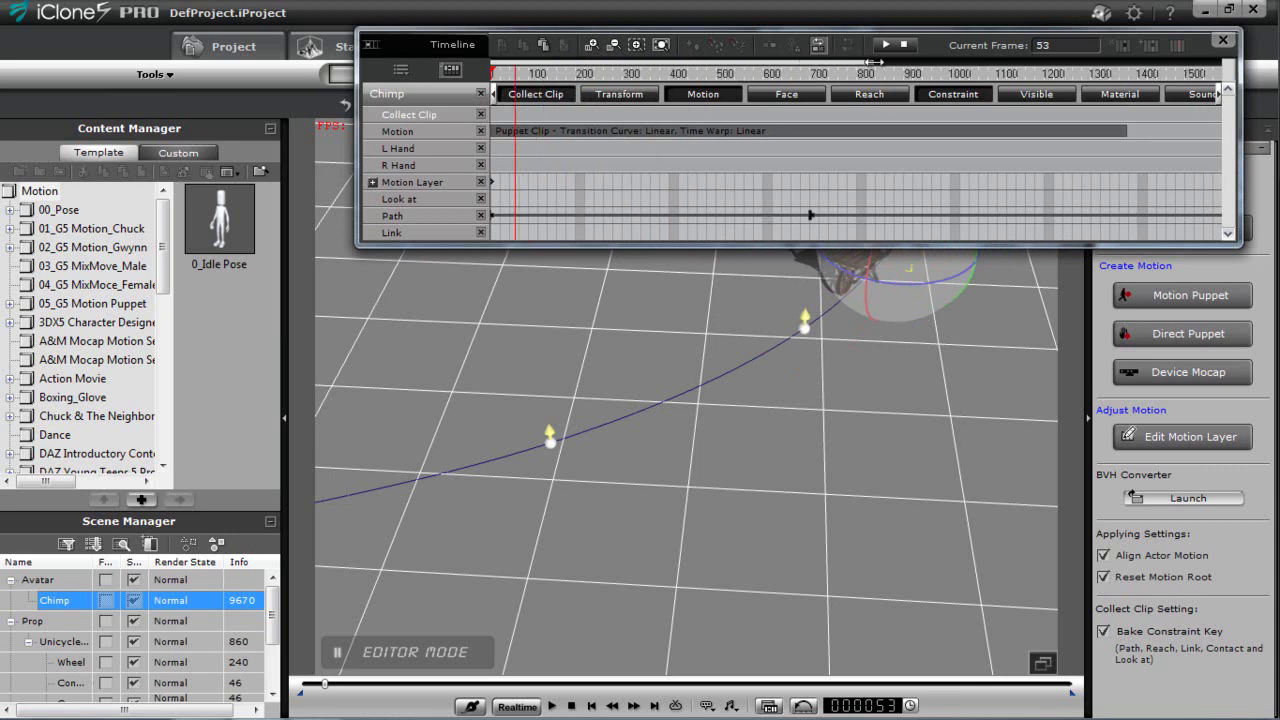
drag(519, 118, 789, 77)
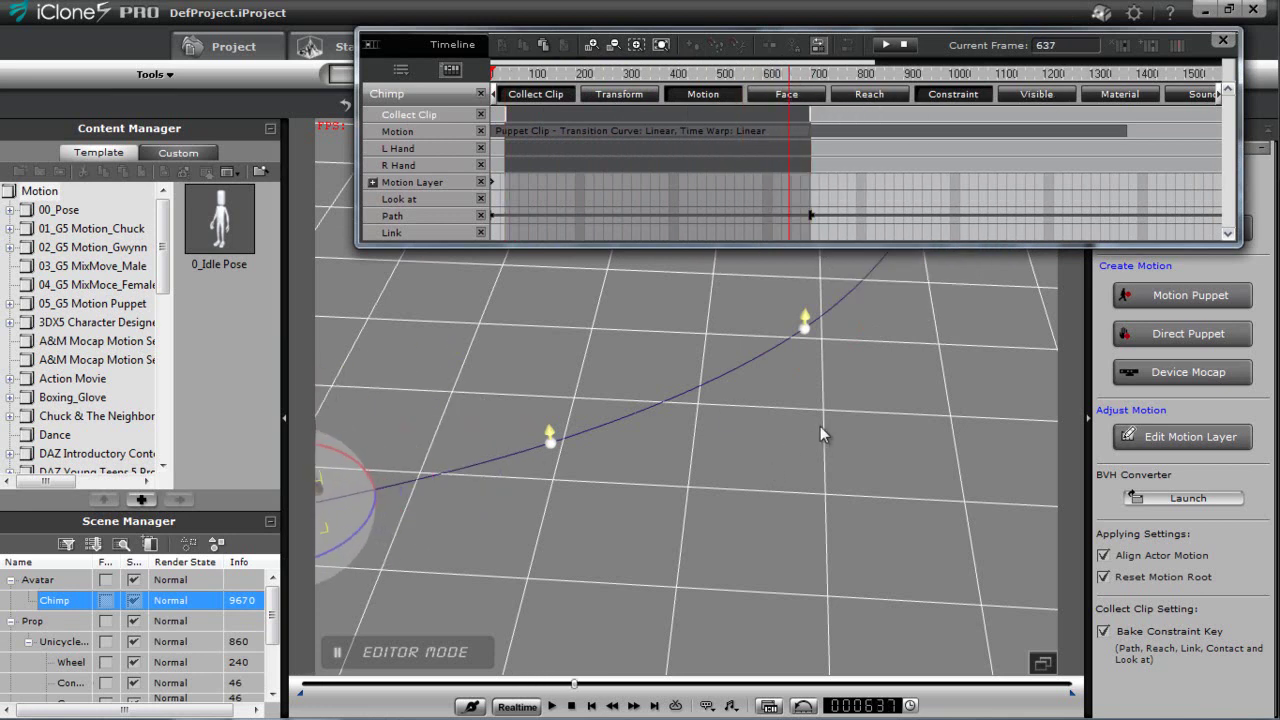
alt+right_drag(817, 427, 490, 415)
alt+drag(490, 415, 1054, 334)
drag(796, 78, 818, 78)
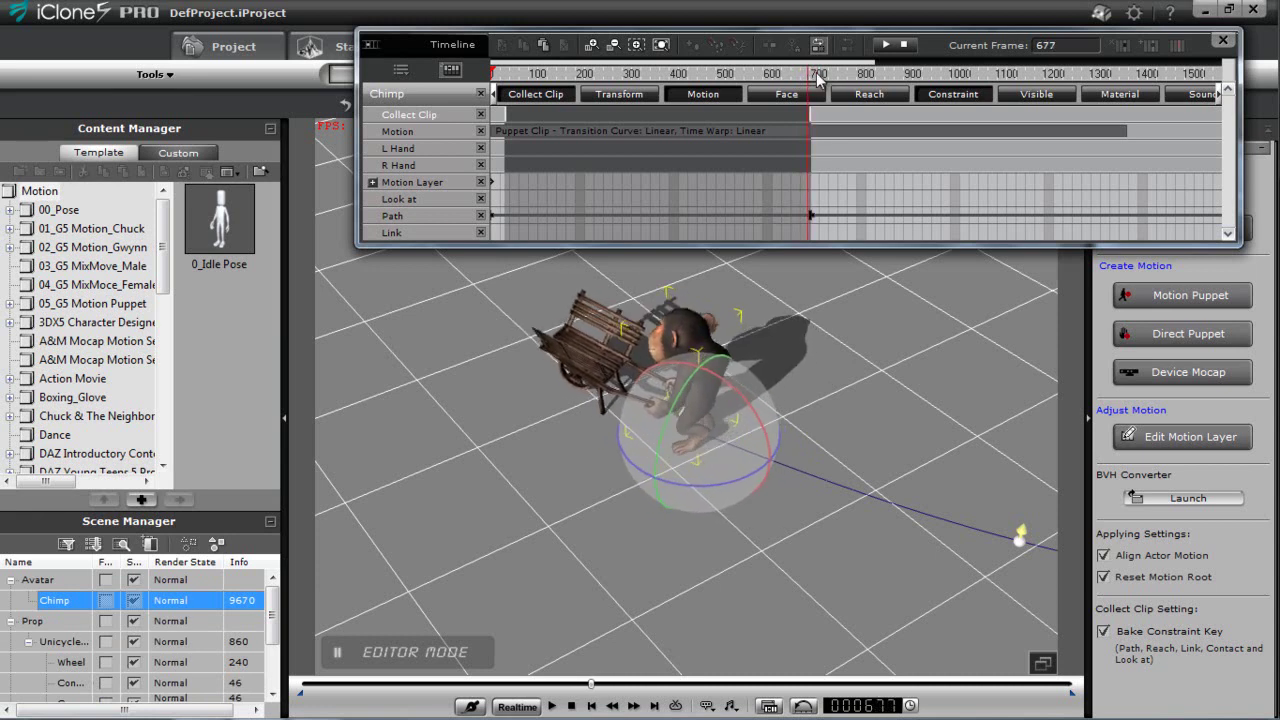
scroll(818, 78, up, 5)
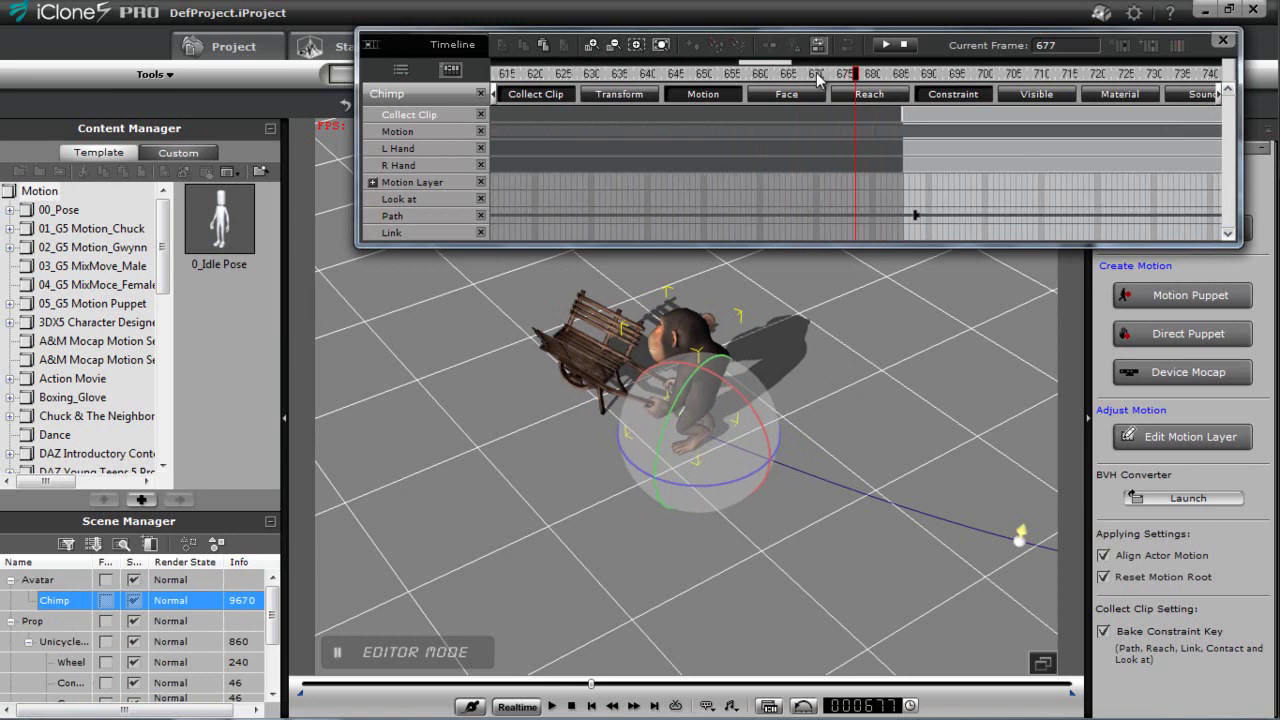
drag(843, 74, 884, 98)
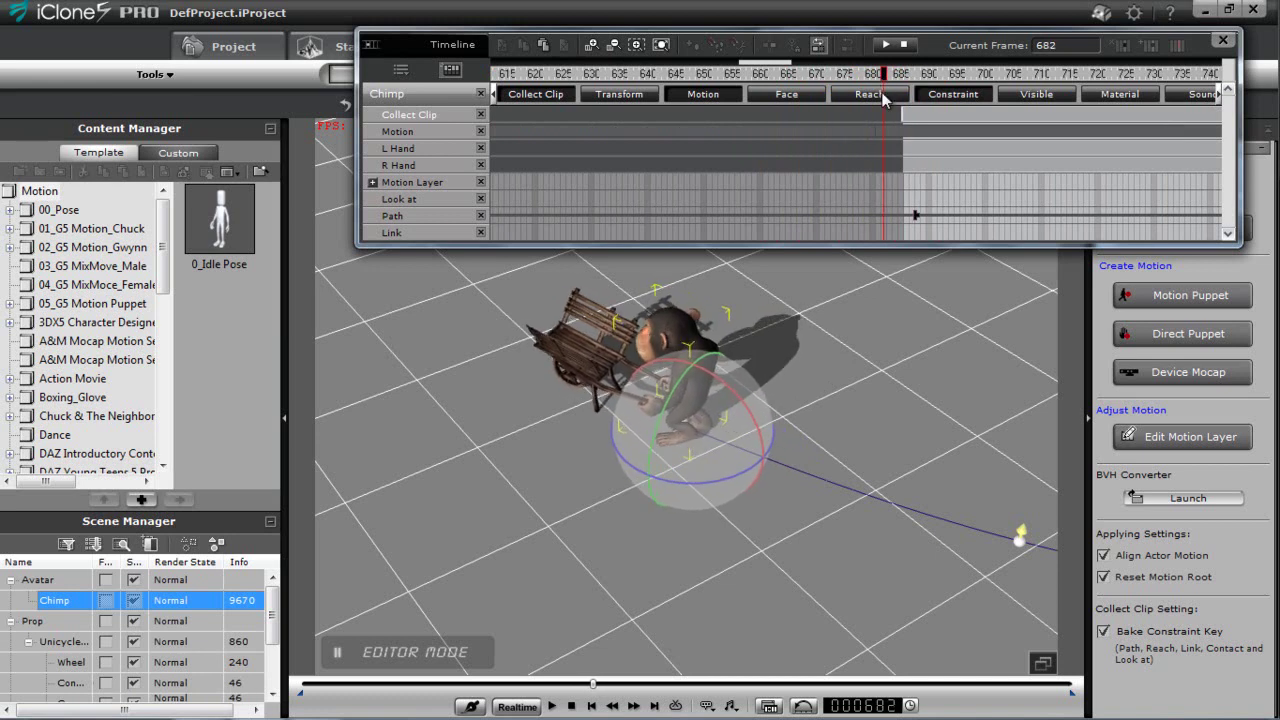
click(912, 219)
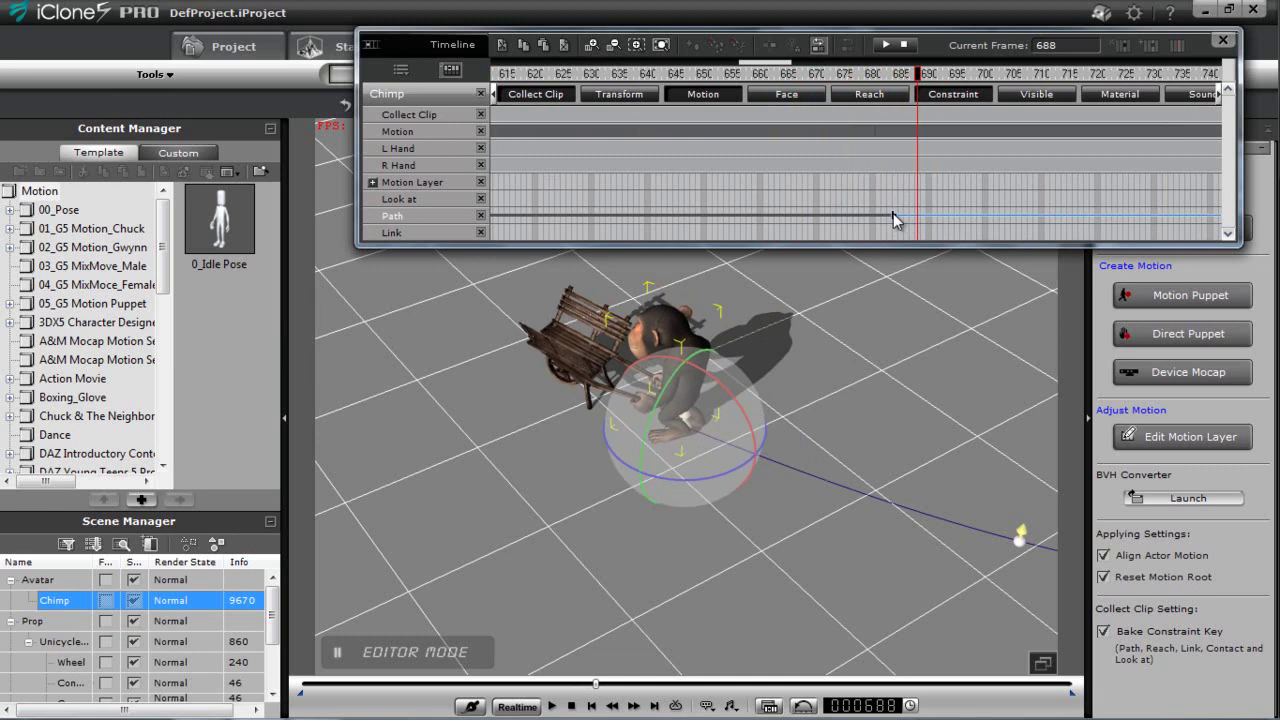
click(889, 215)
Mark the chimp's Collect Clip range from frame 1 to frame 682, covering the walk along the path
drag(876, 77, 561, 64)
drag(505, 113, 630, 112)
drag(507, 117, 474, 117)
drag(640, 60, 742, 61)
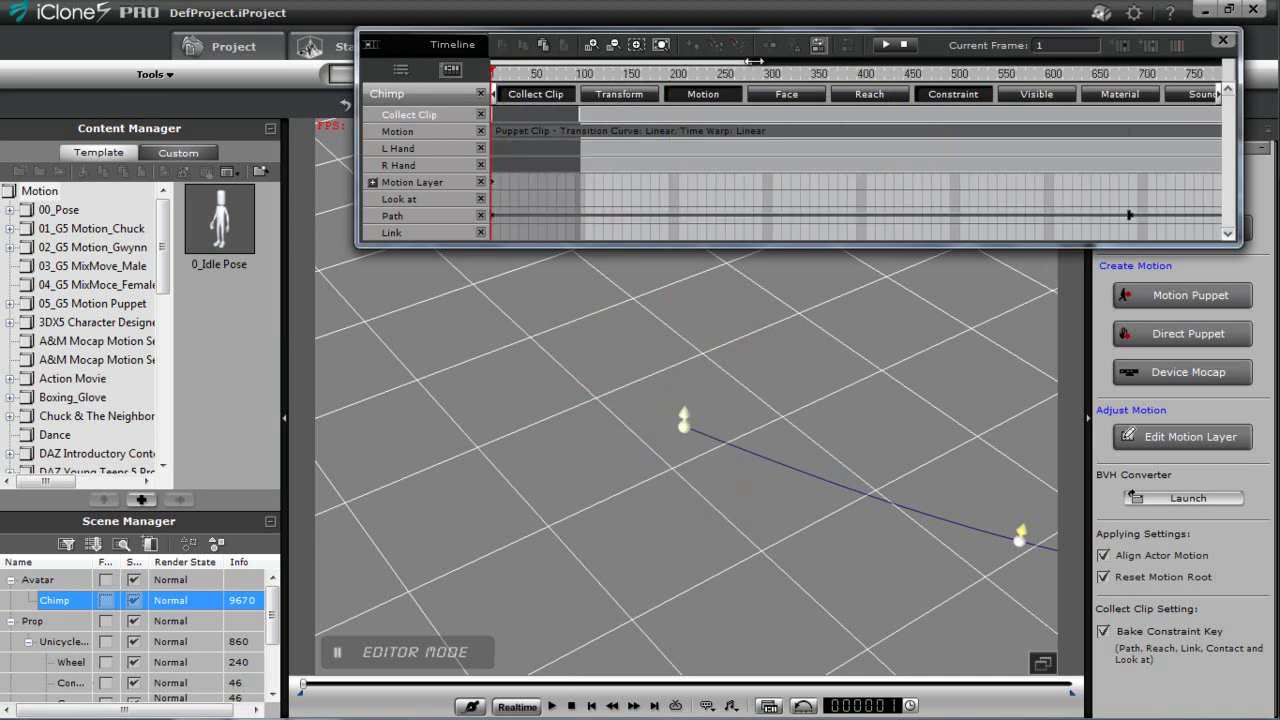
drag(580, 113, 1130, 113)
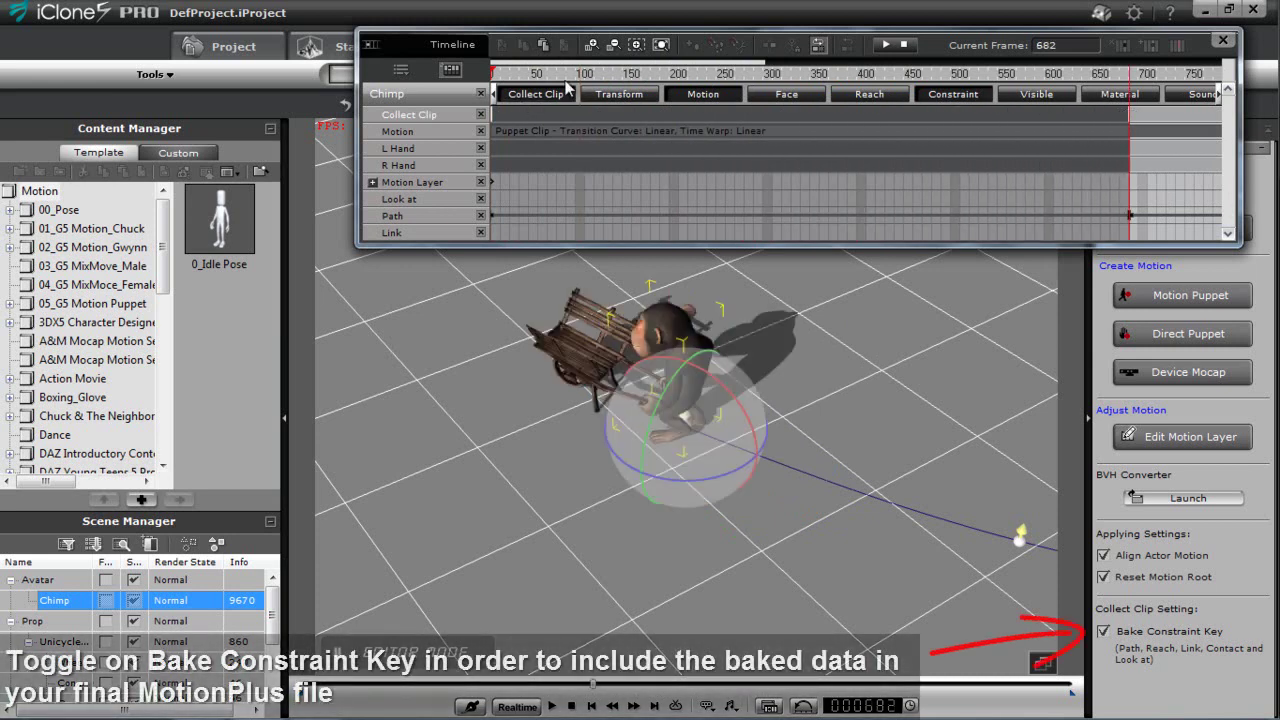
Return to frame 1, with the chimp and path in view, and open the chimp in 3DXchange for editing
click(528, 76)
scroll(785, 522, down, 4)
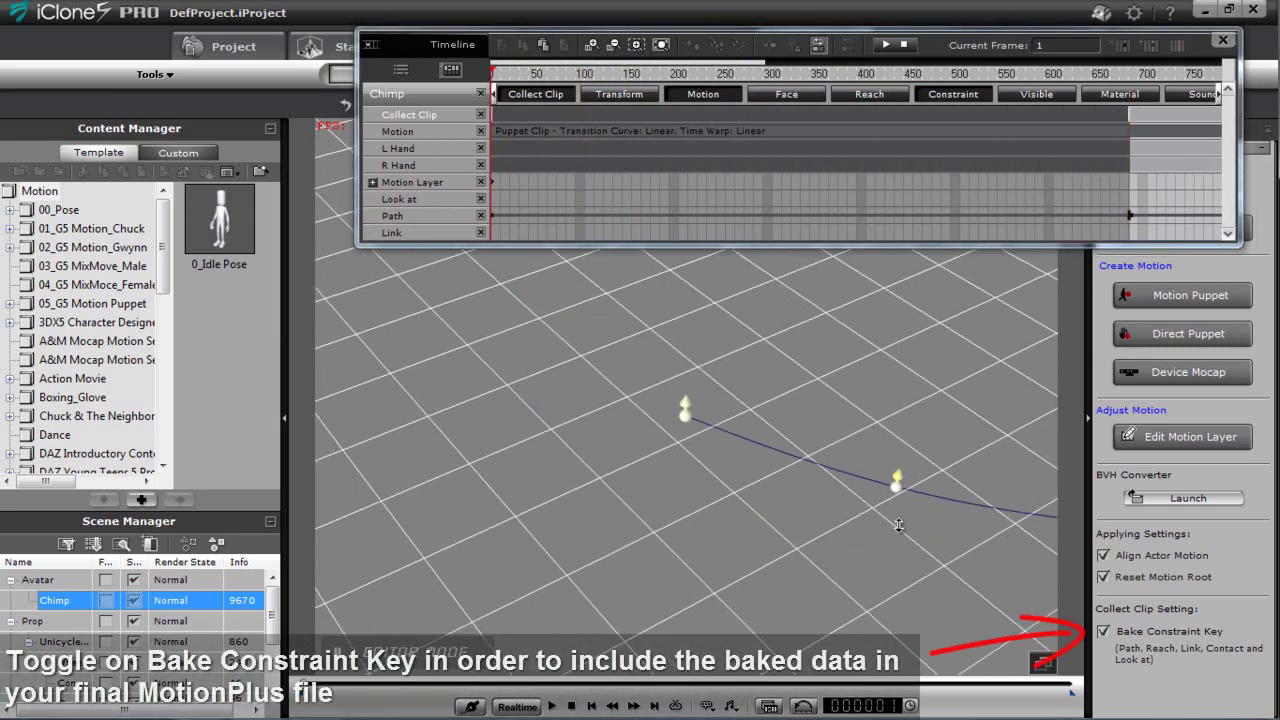
middle_drag(891, 457, 497, 417)
scroll(735, 360, down, 1)
drag(579, 77, 480, 95)
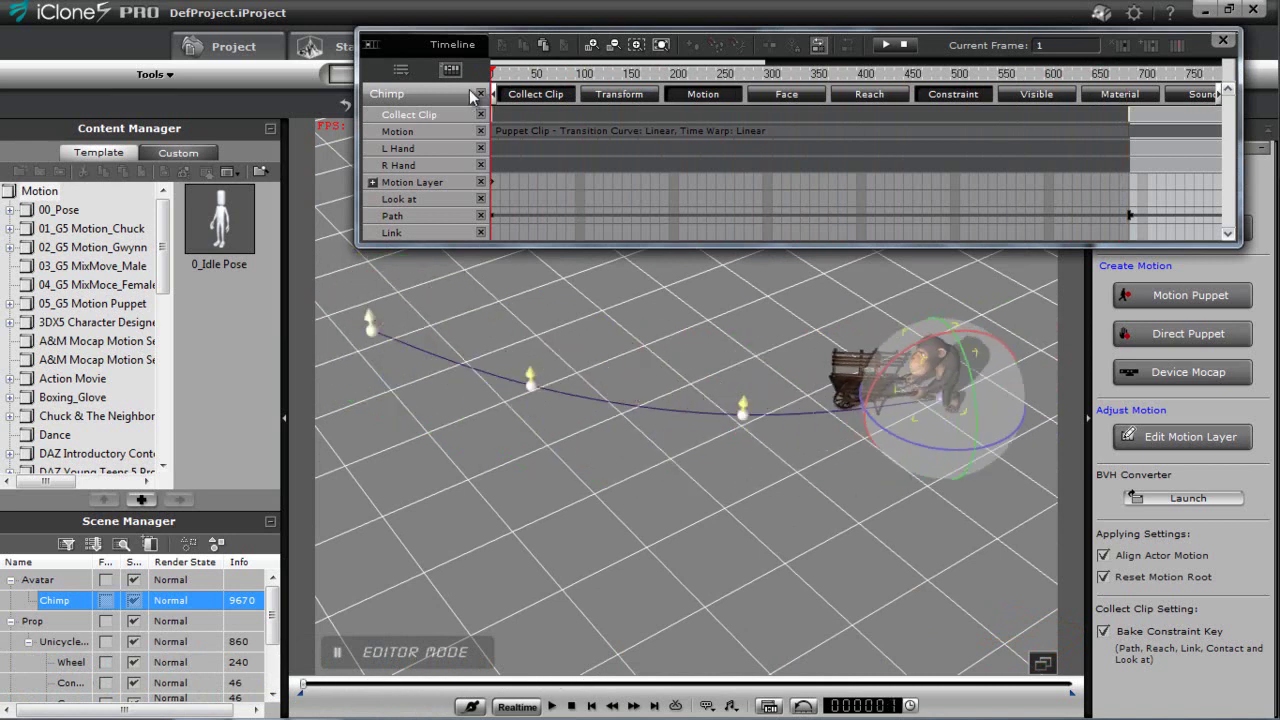
drag(431, 60, 196, 164)
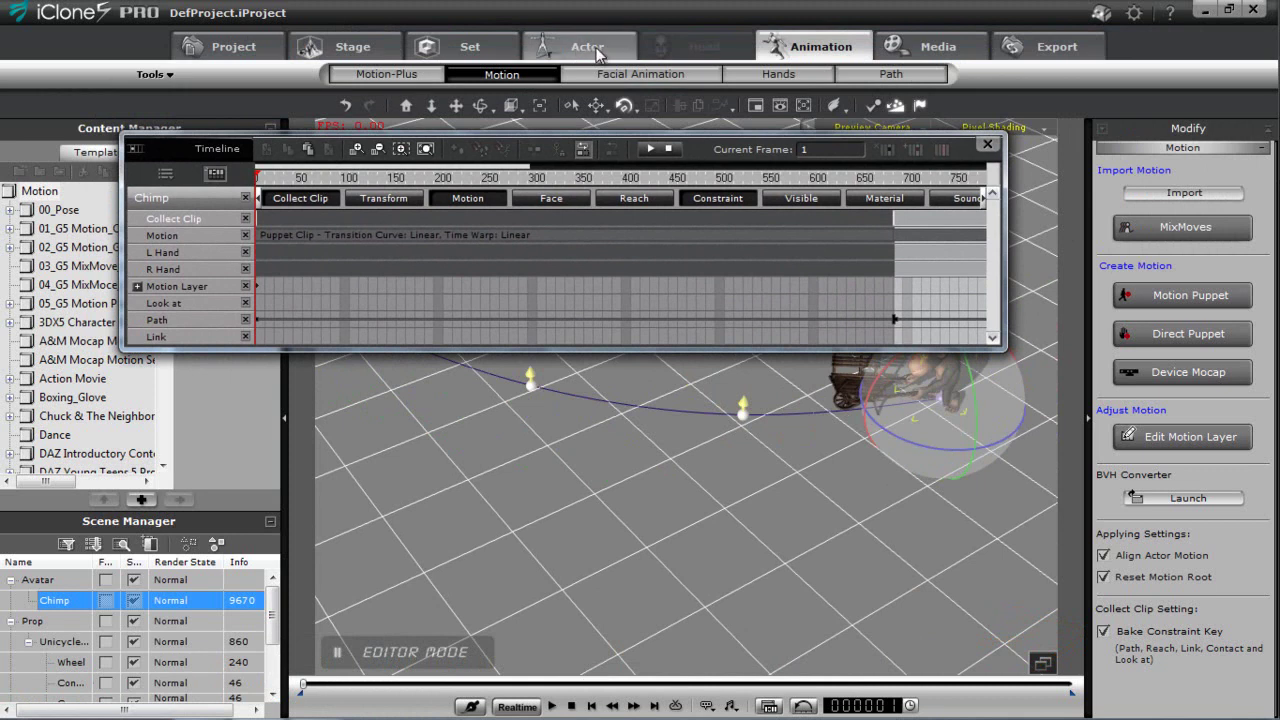
click(580, 47)
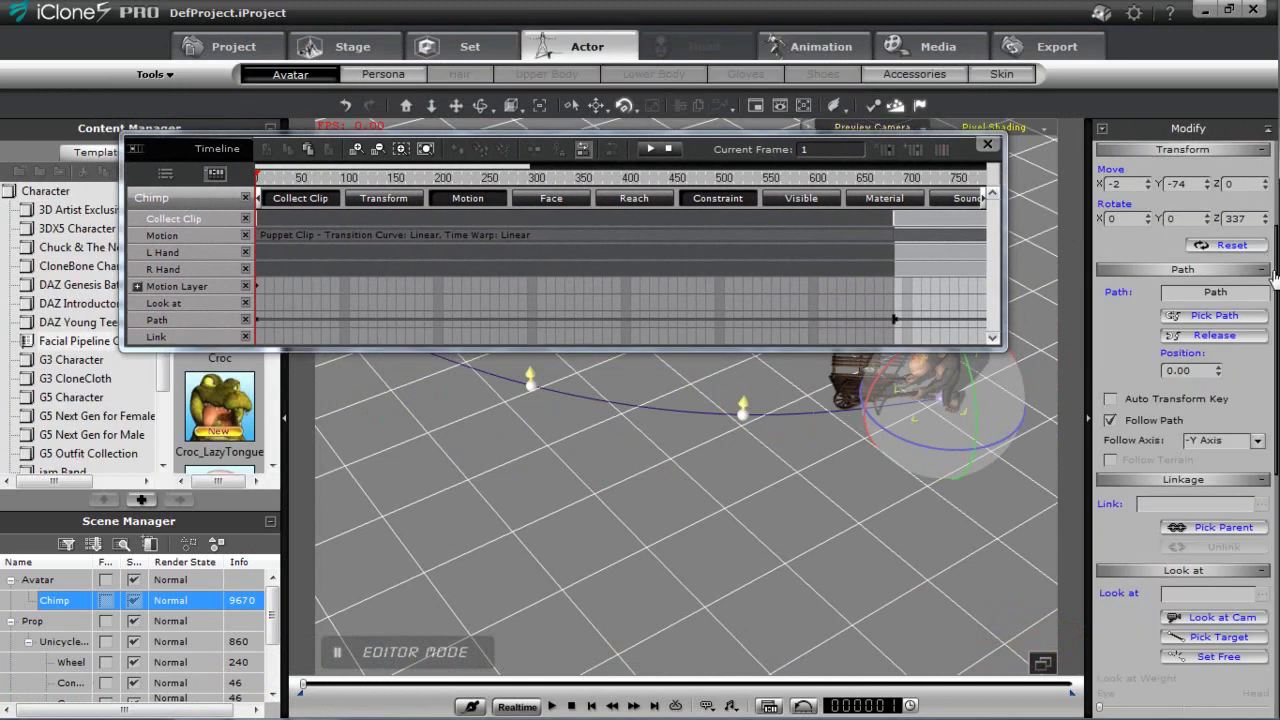
drag(1273, 281, 1272, 173)
click(1188, 272)
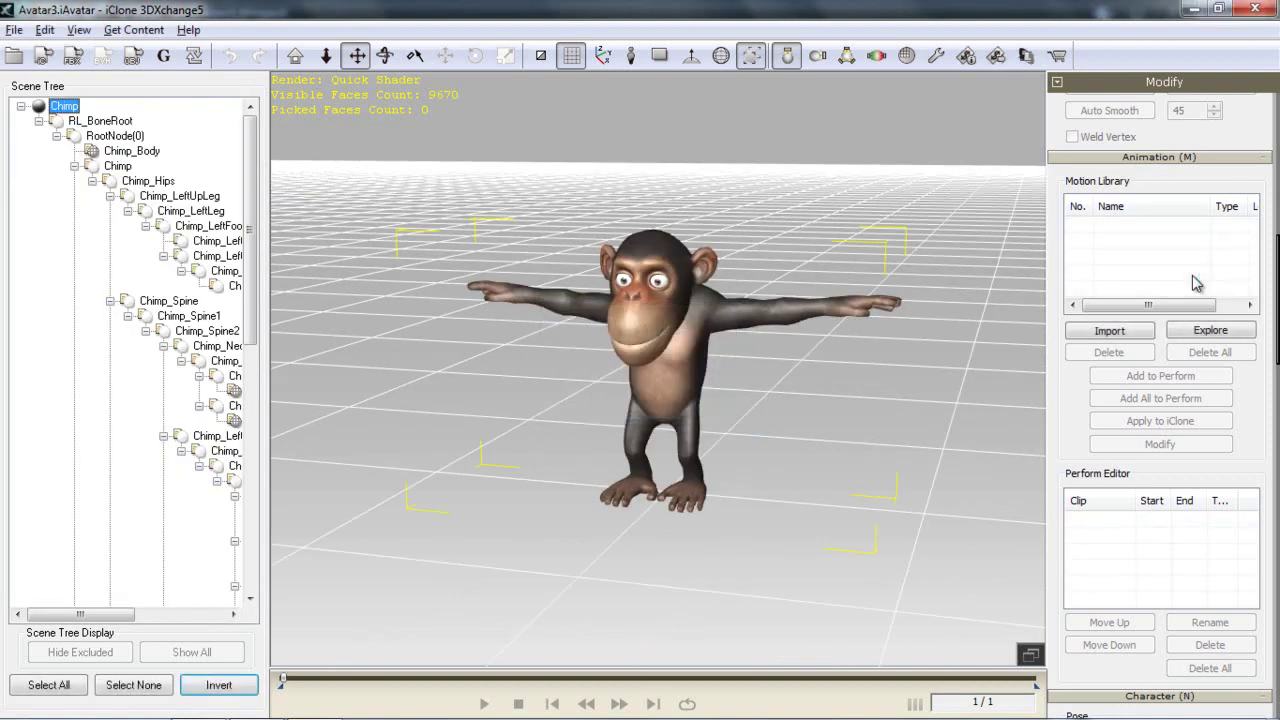
Switch back to iClone and add the chimp's collected clip to 3DXchange as a MotionPlus
key(alt+Tab)
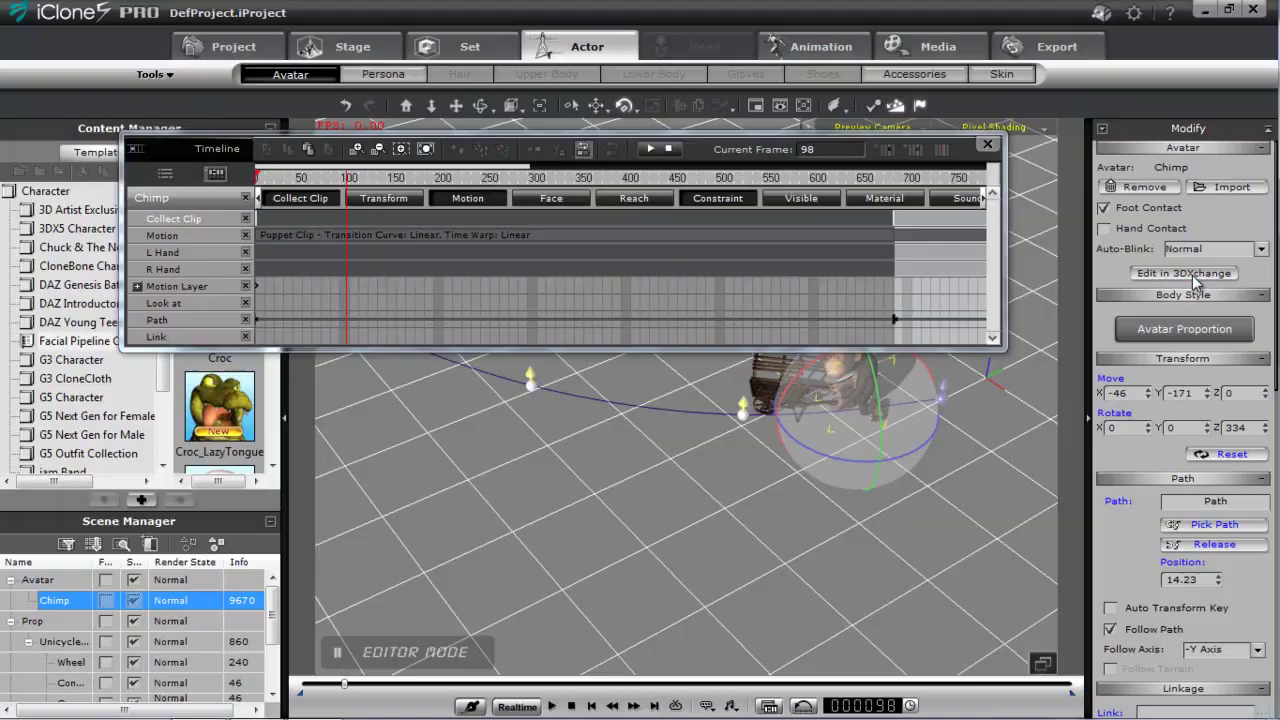
right_click(373, 218)
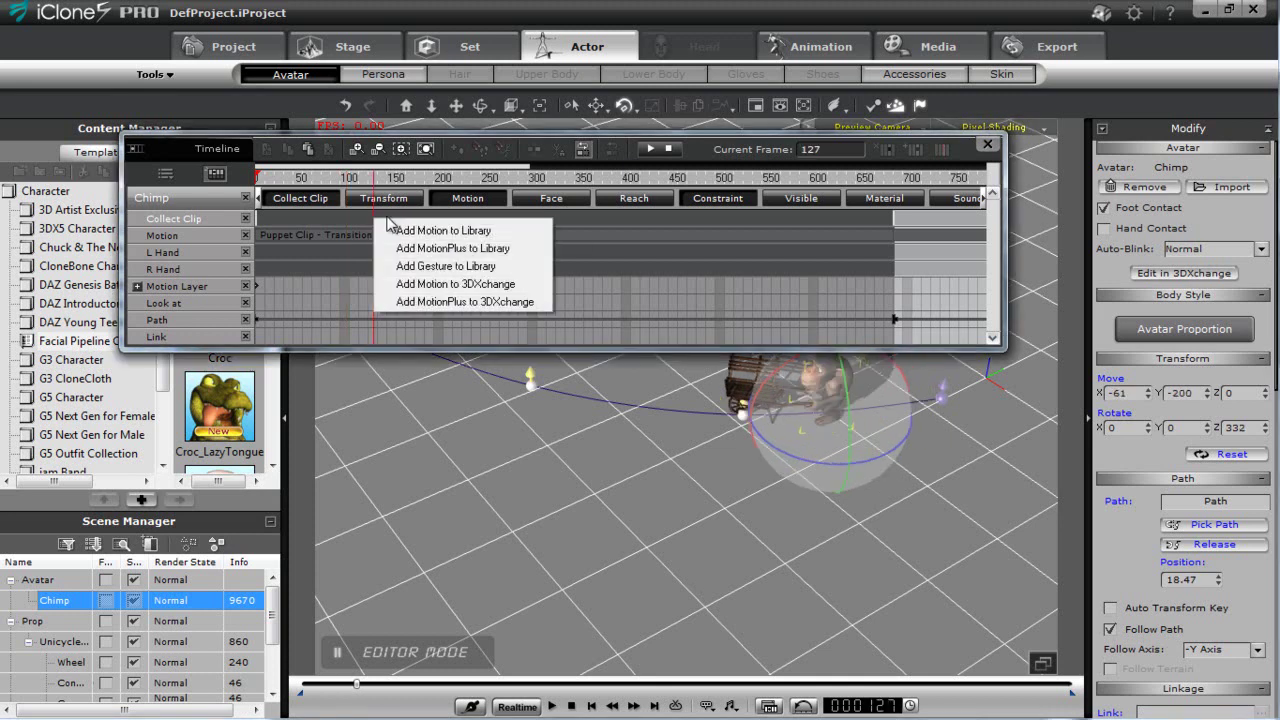
click(460, 303)
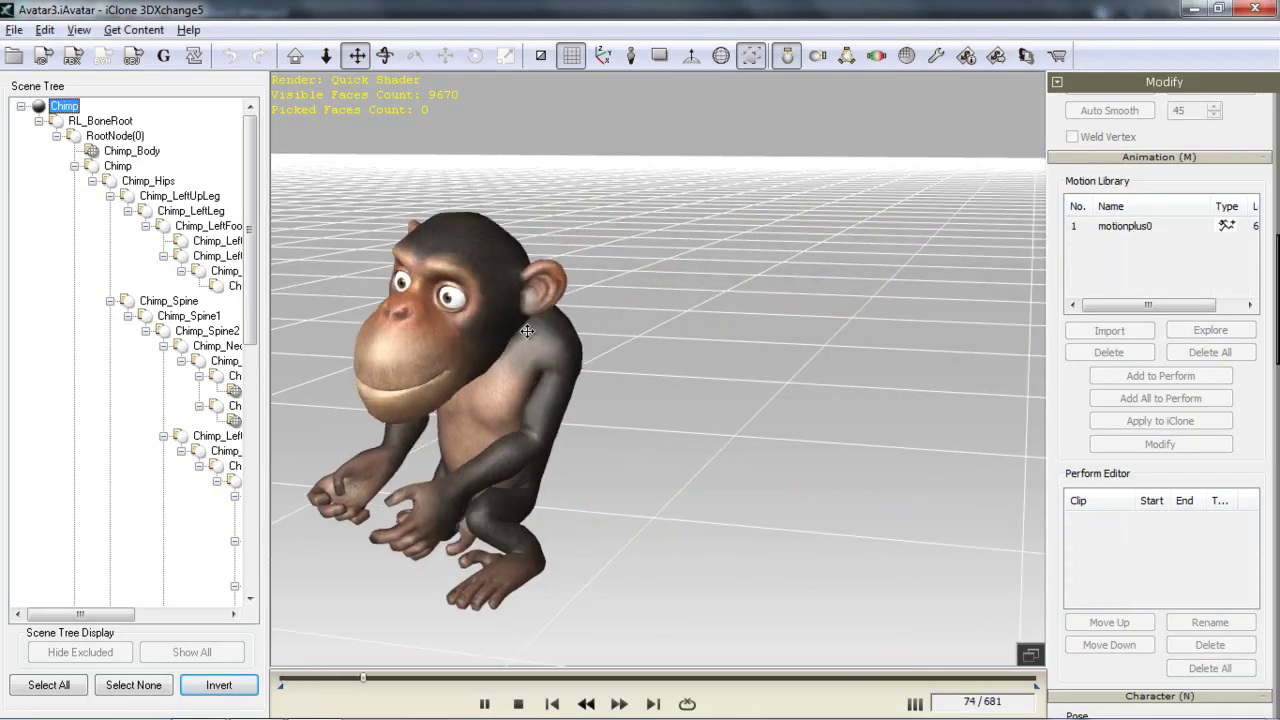
Watch the transferred motion play in 3DXchange from above, stop it and examine the chimp at the first frame
scroll(540, 380, down, 3)
right_drag(545, 345, 526, 406)
scroll(526, 406, down, 2)
middle_drag(620, 450, 808, 415)
right_drag(808, 415, 730, 290)
scroll(657, 197, down, 2)
right_drag(657, 197, 688, 346)
middle_drag(760, 459, 796, 440)
right_drag(797, 440, 717, 340)
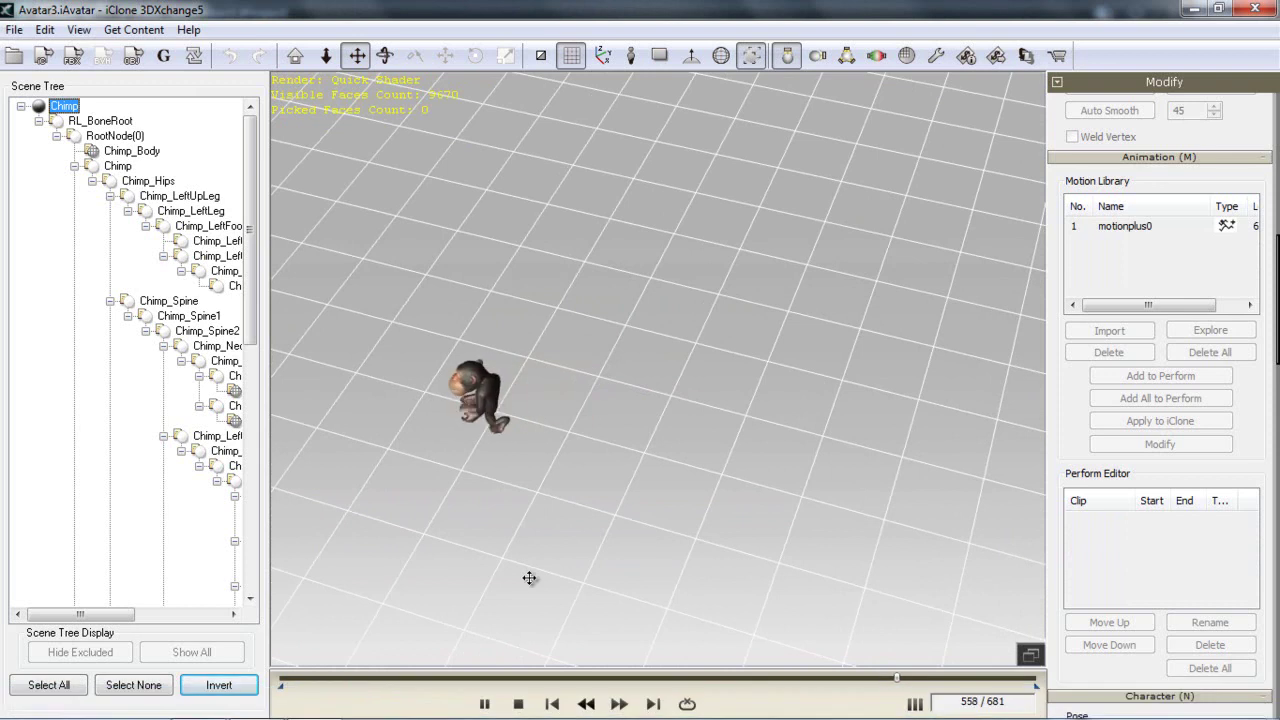
click(518, 703)
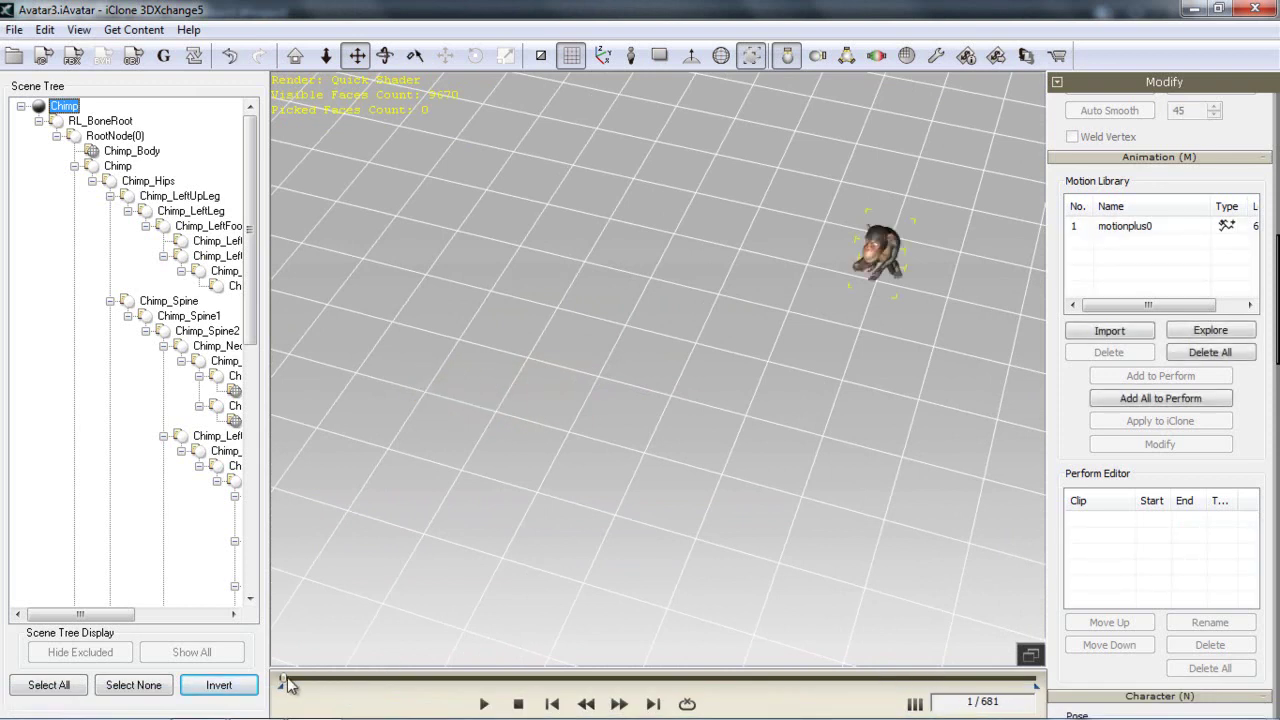
drag(285, 683, 263, 669)
drag(916, 463, 699, 152)
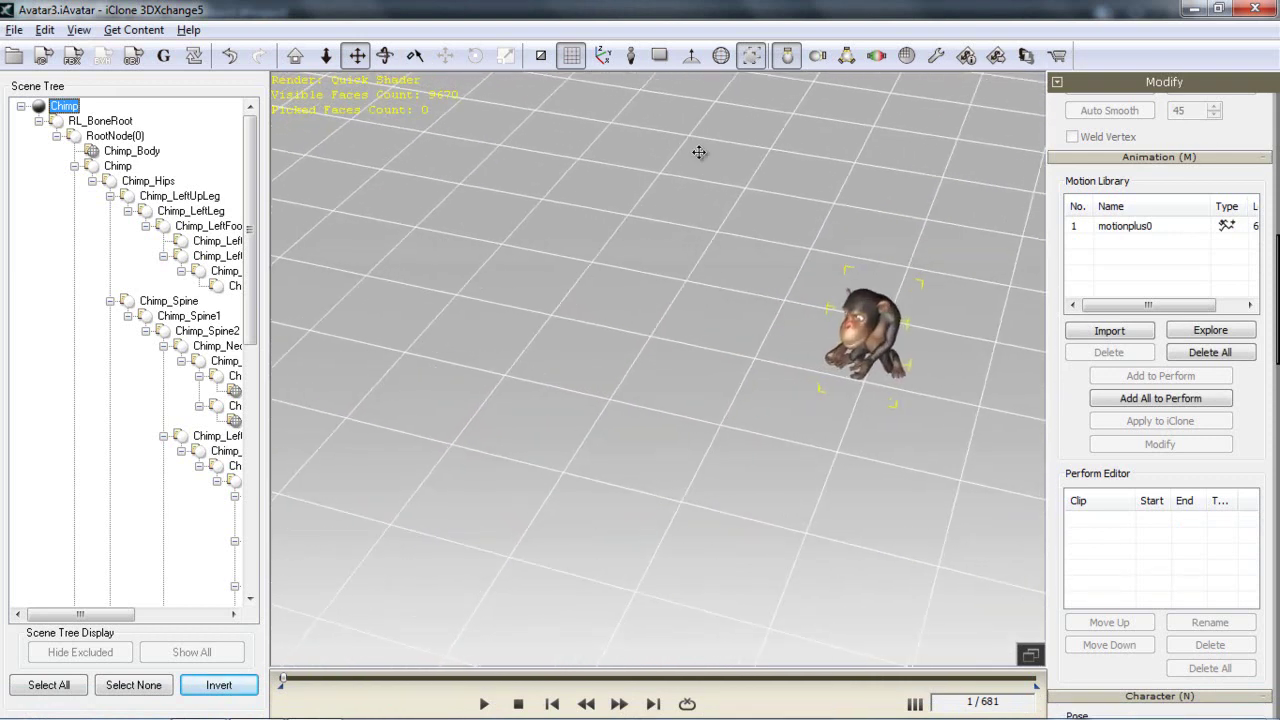
right_drag(699, 152, 750, 345)
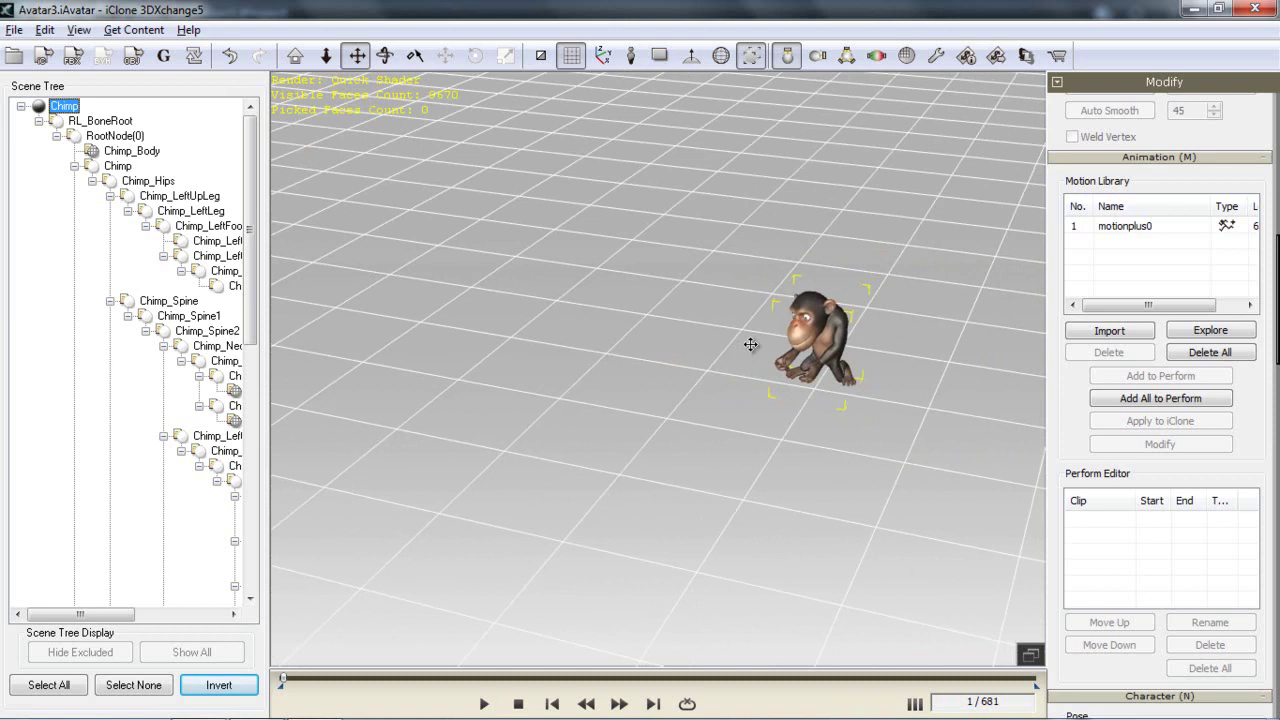
Add the motionplus0 motion to the Perform Editor and name the clip "cart push"
click(1135, 230)
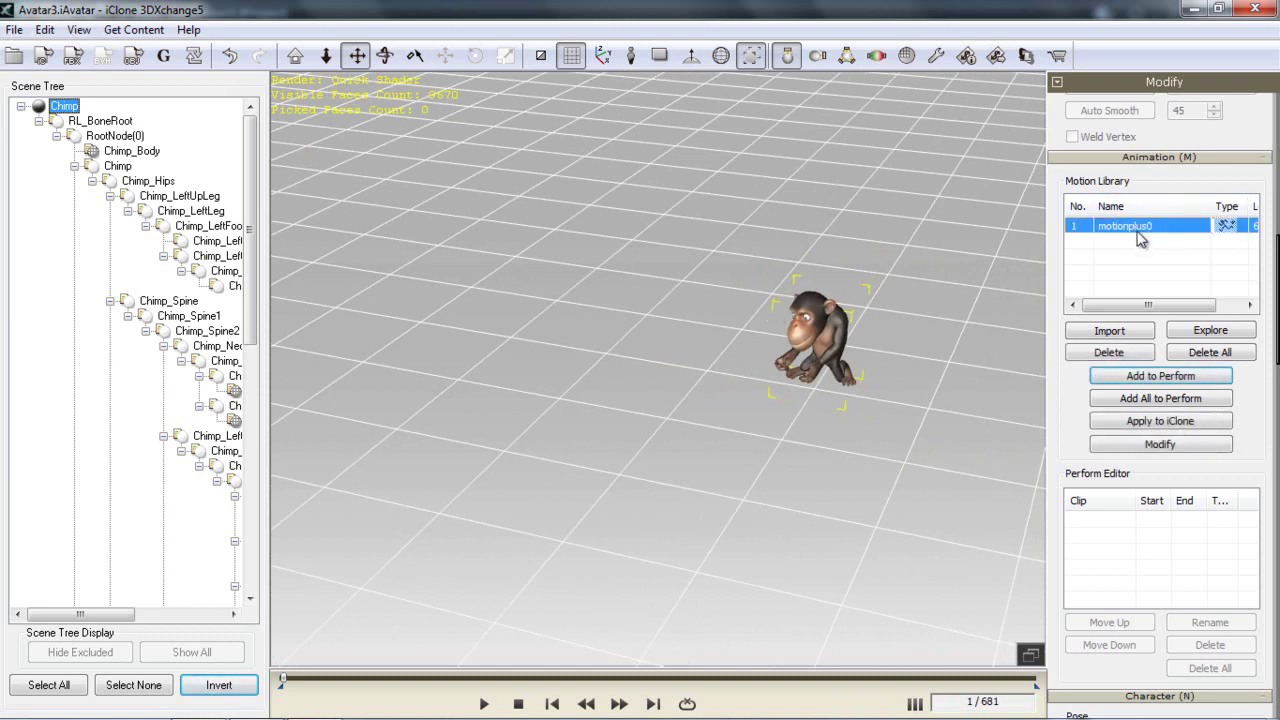
click(1155, 388)
click(1122, 524)
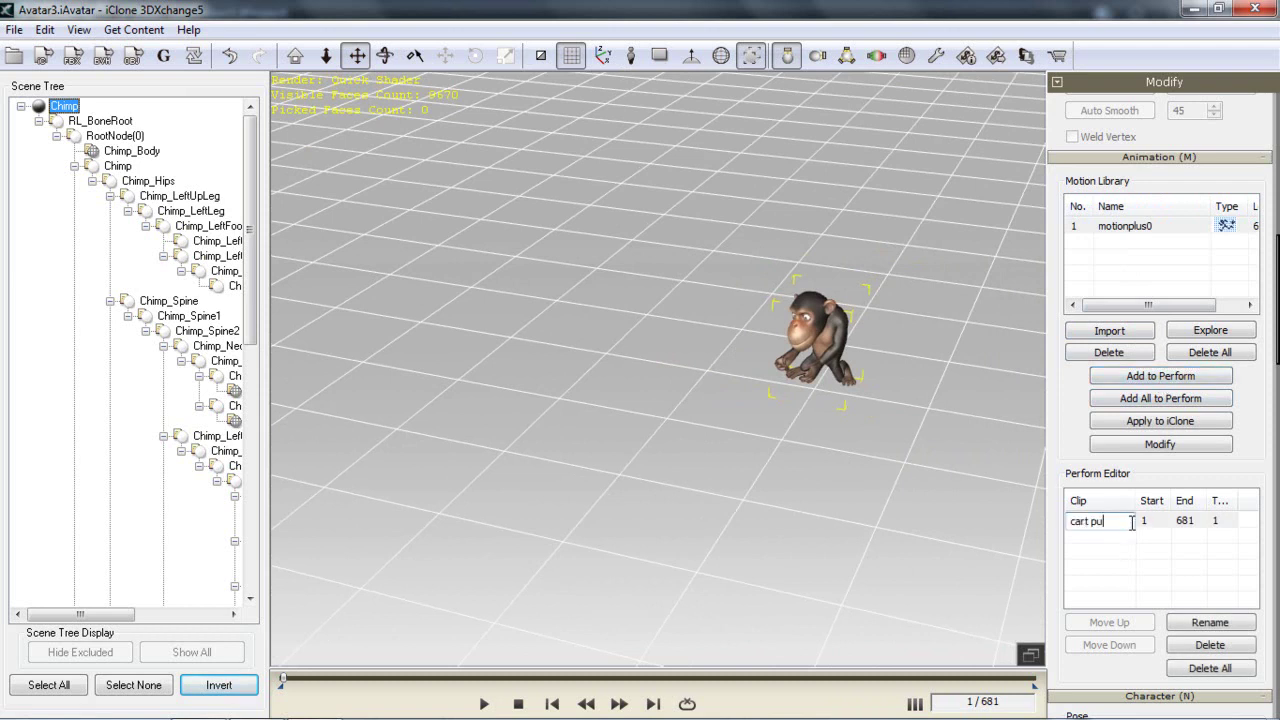
click(1133, 528)
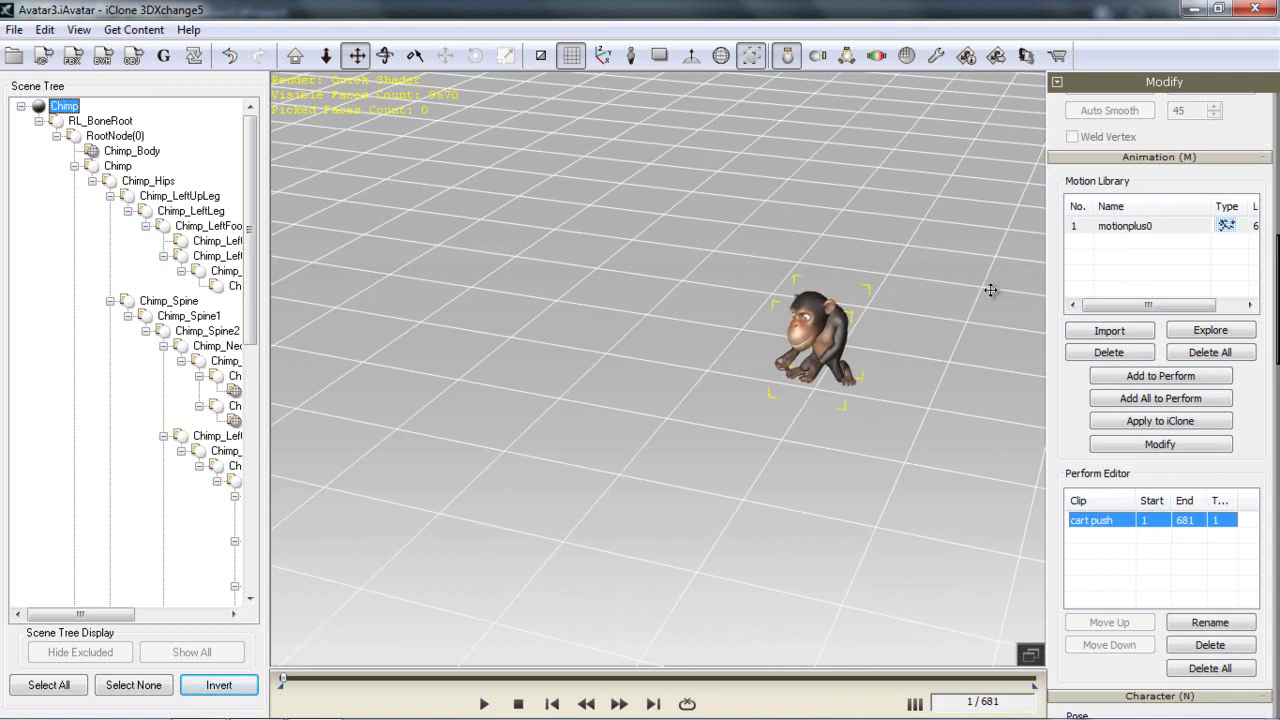
Set up an FBX export of the chimp with the file name Chimpslave and the GameEngine_Unity3D target preset
click(74, 57)
double_click(463, 112)
text(Chimp)
key(BackSpace)
key(BackSpace)
key(BackSpace)
key(BackSpace)
text(himp)
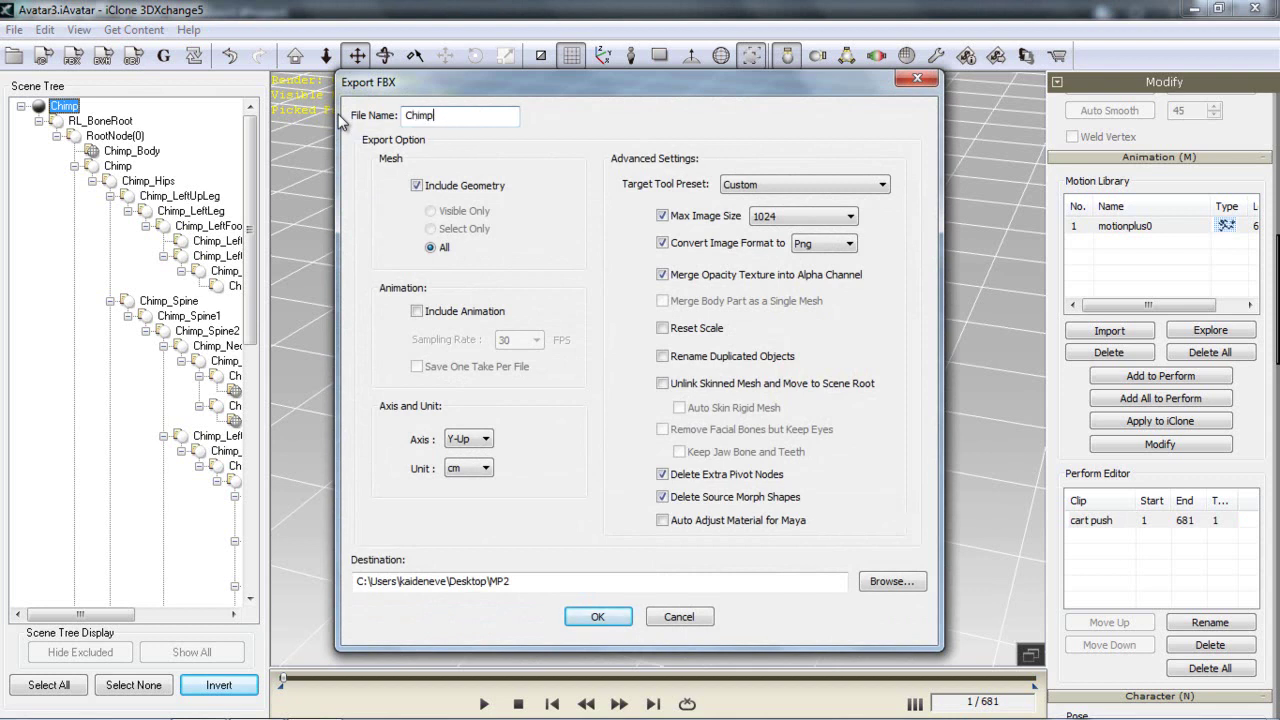
text(slave)
click(812, 186)
click(790, 214)
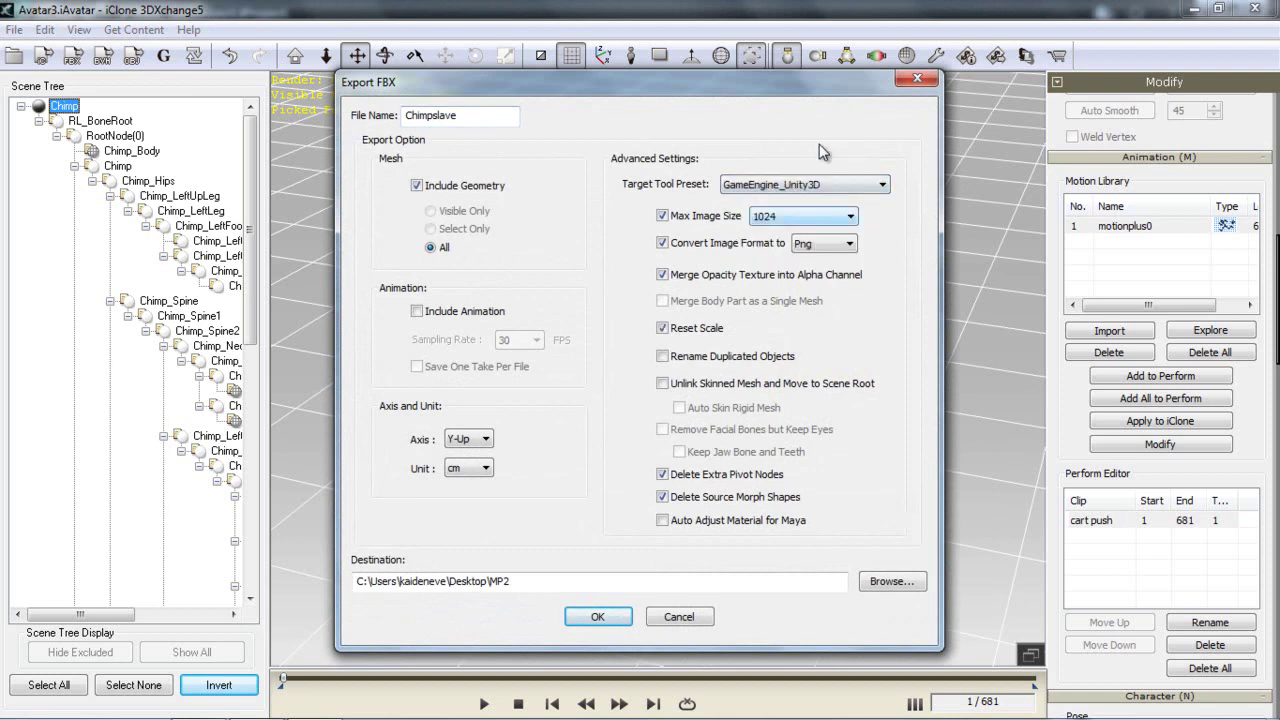
Export the chimp FBX with its animation included and the Desktop as the destination folder
click(417, 311)
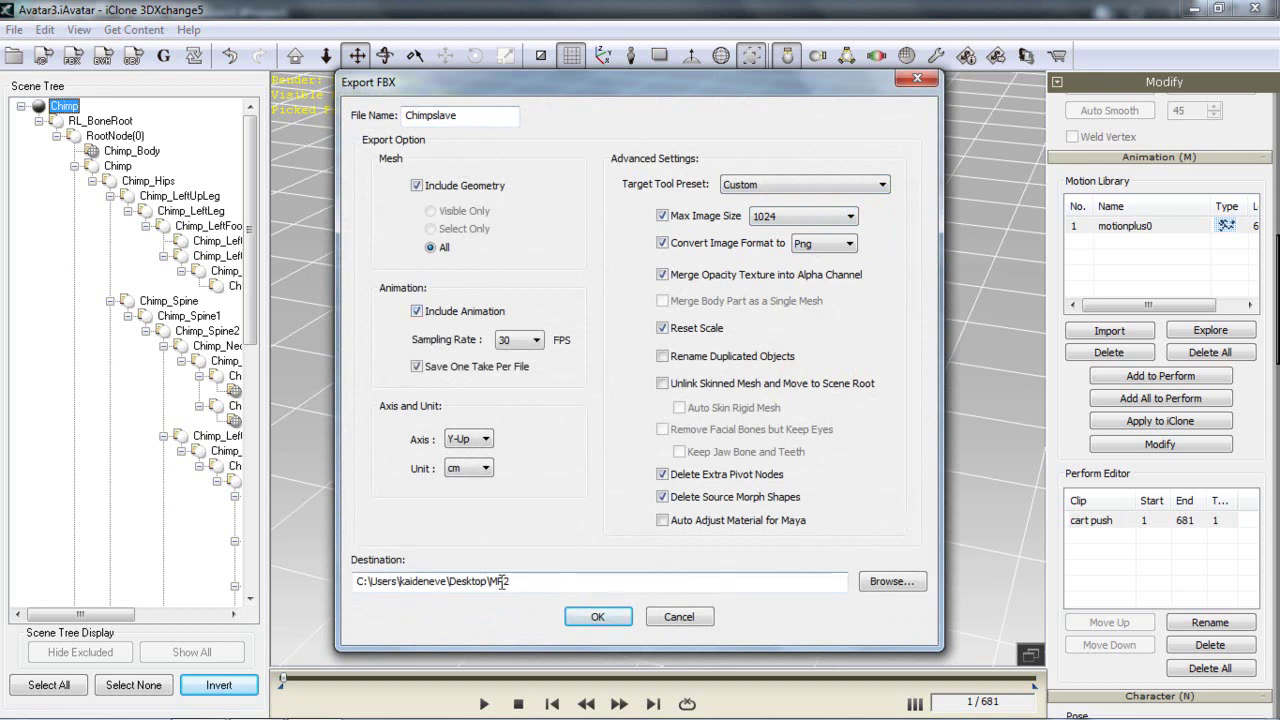
click(892, 581)
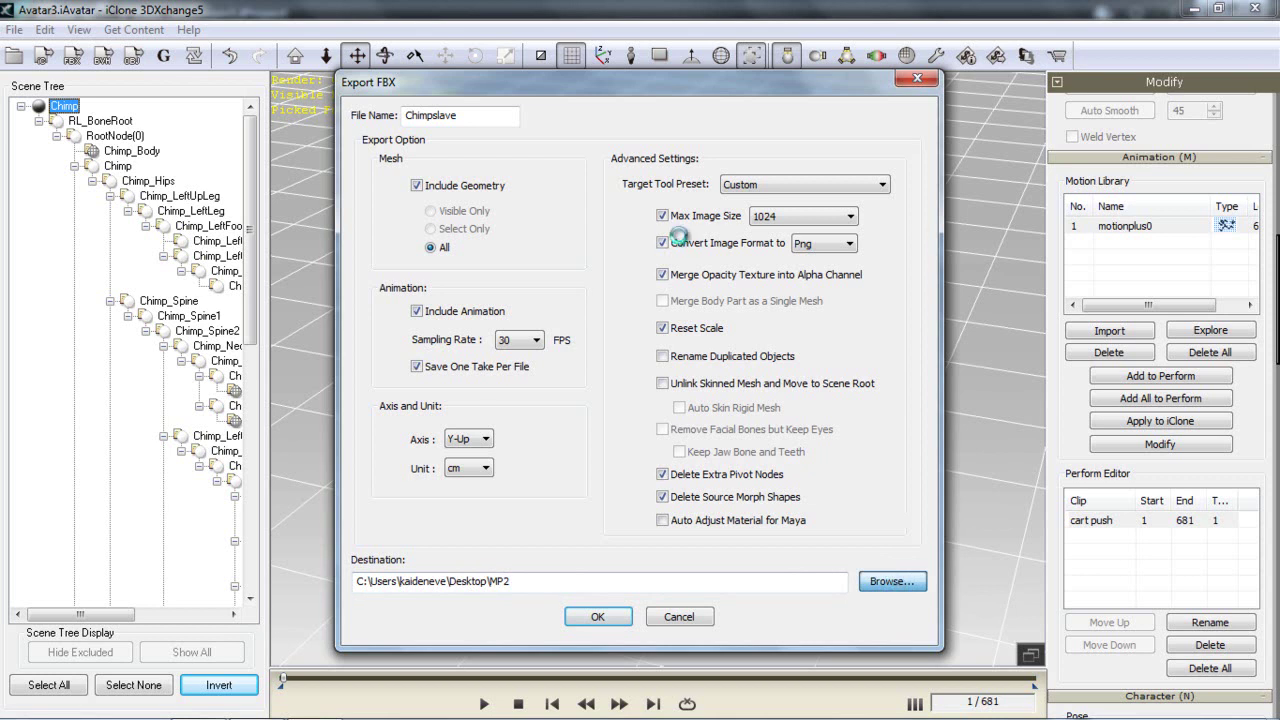
click(550, 299)
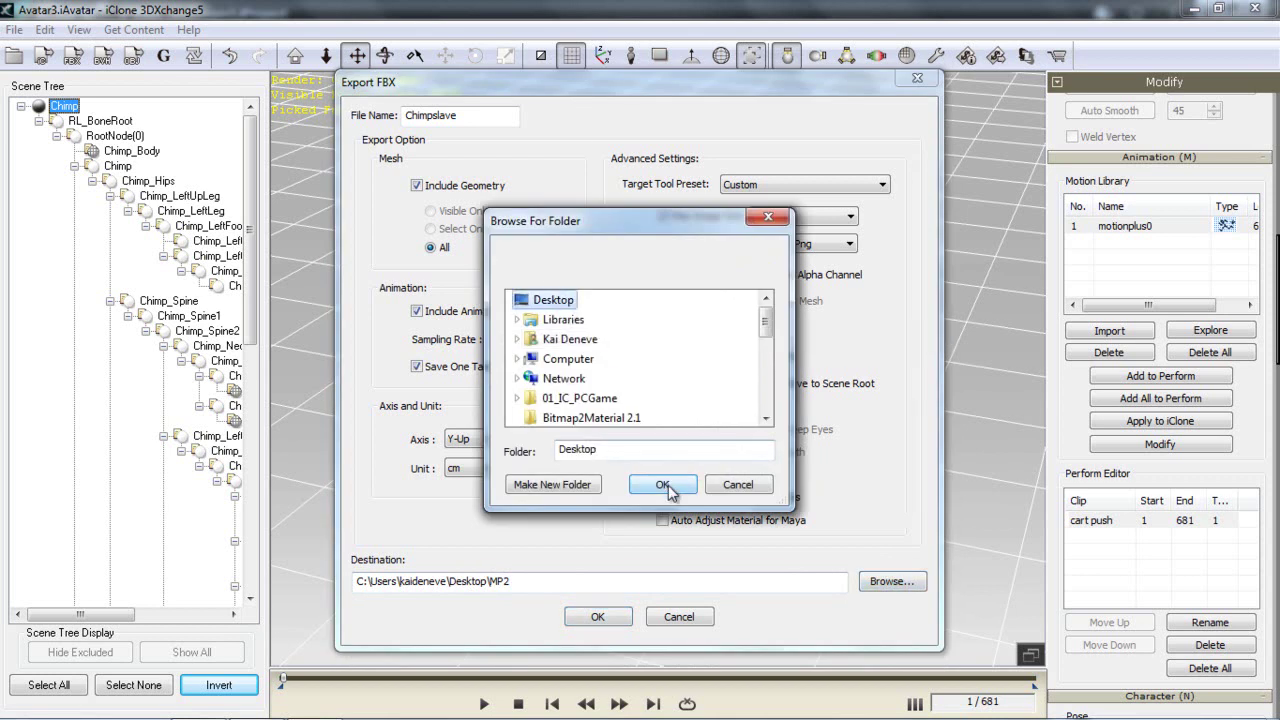
click(664, 484)
click(598, 617)
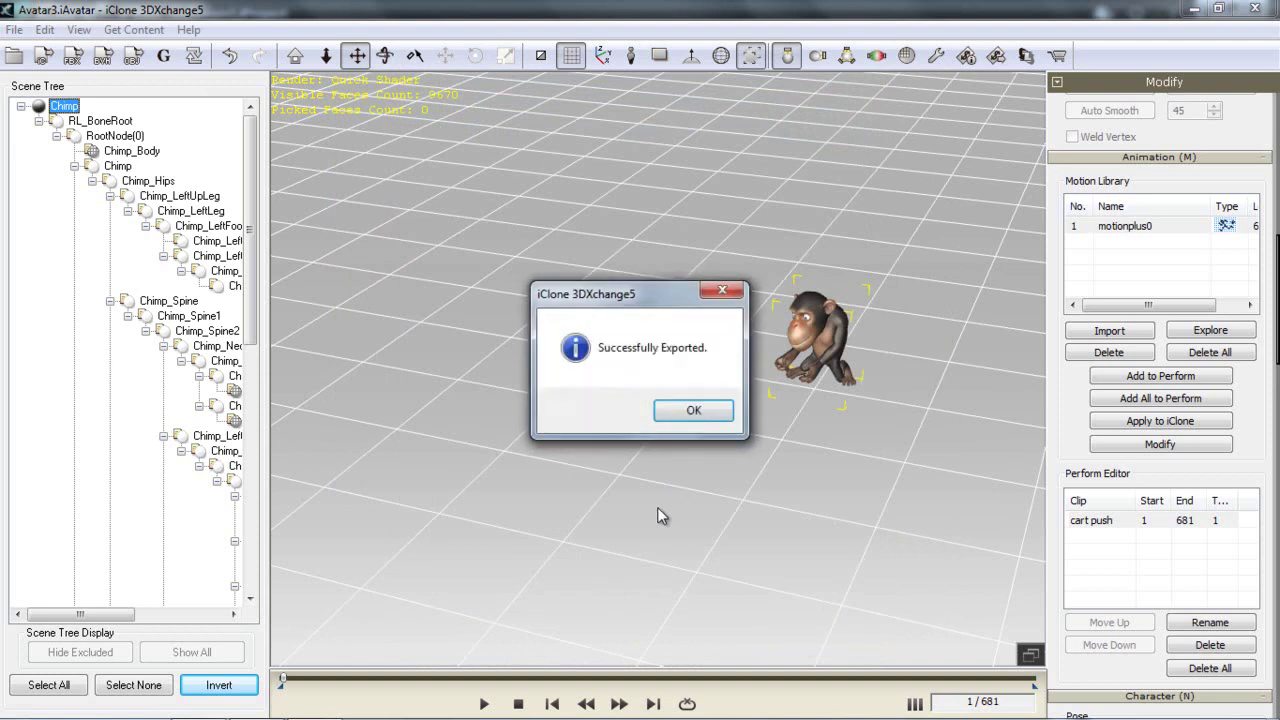
click(677, 409)
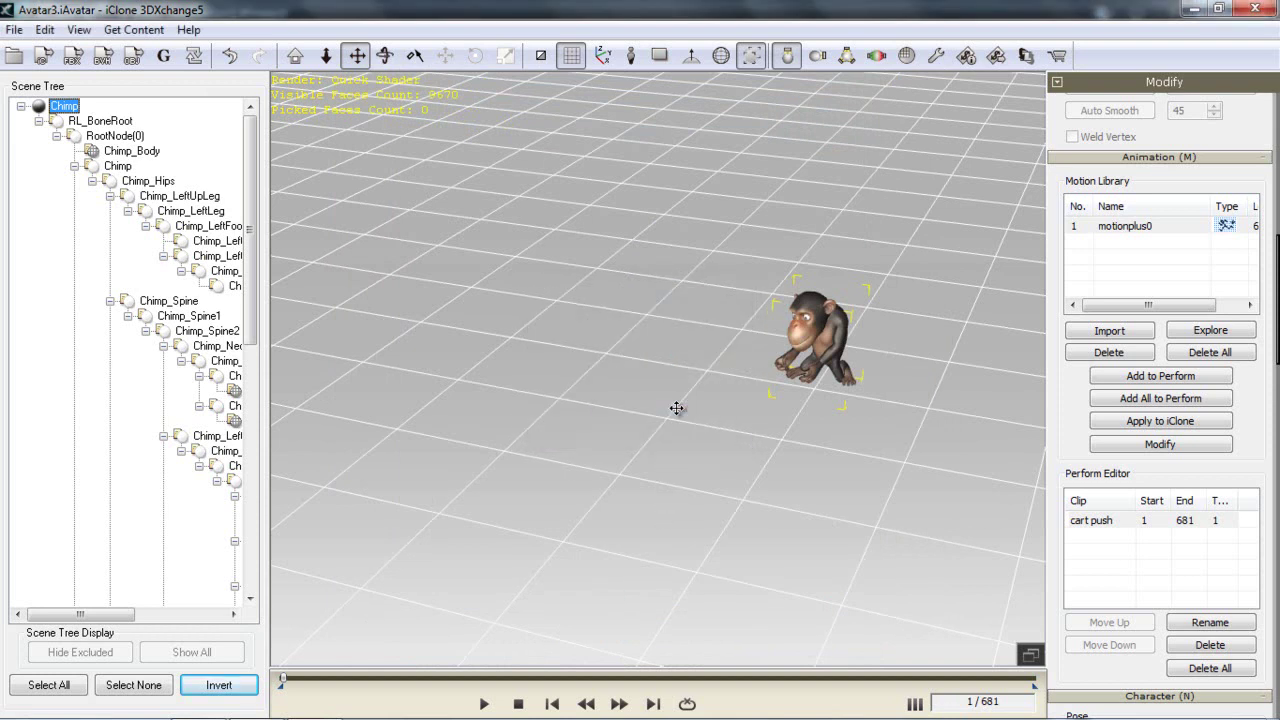
Switch to the Windows desktop and move the exported Chimpslave cart push FBX file to the desktop's centre
key(super+d)
drag(183, 62, 604, 342)
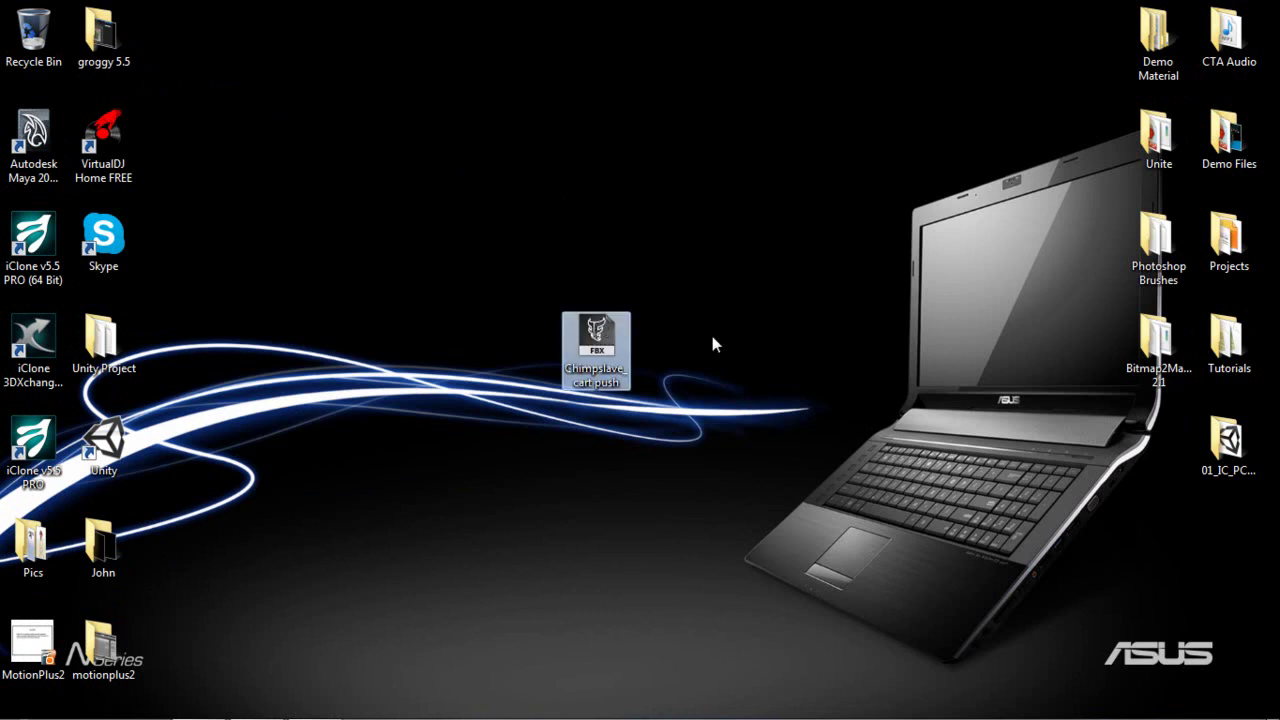